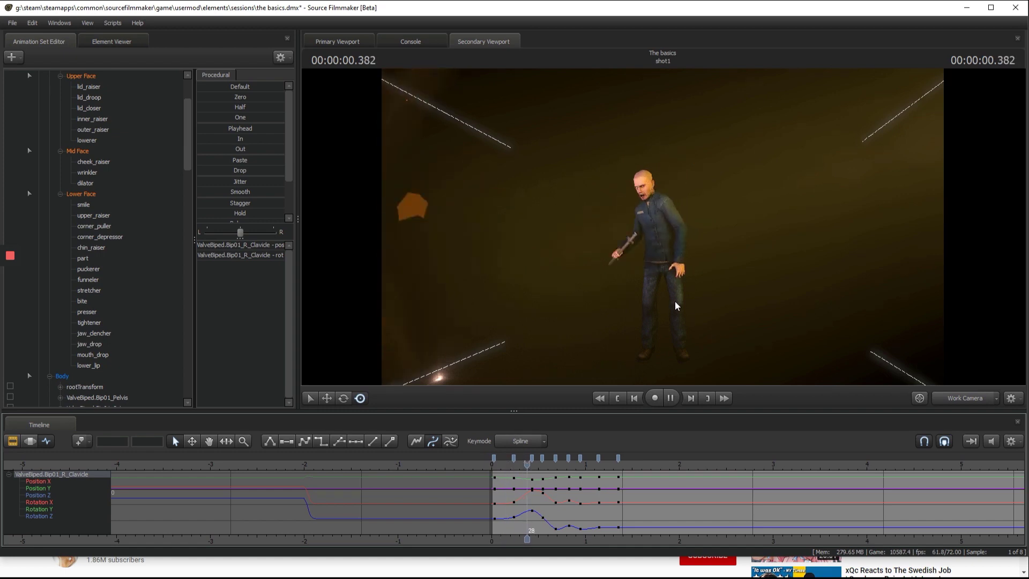
Step: Play back and scrub through the character's swing animation, and save the current session
{"action": "key", "text": "space"}
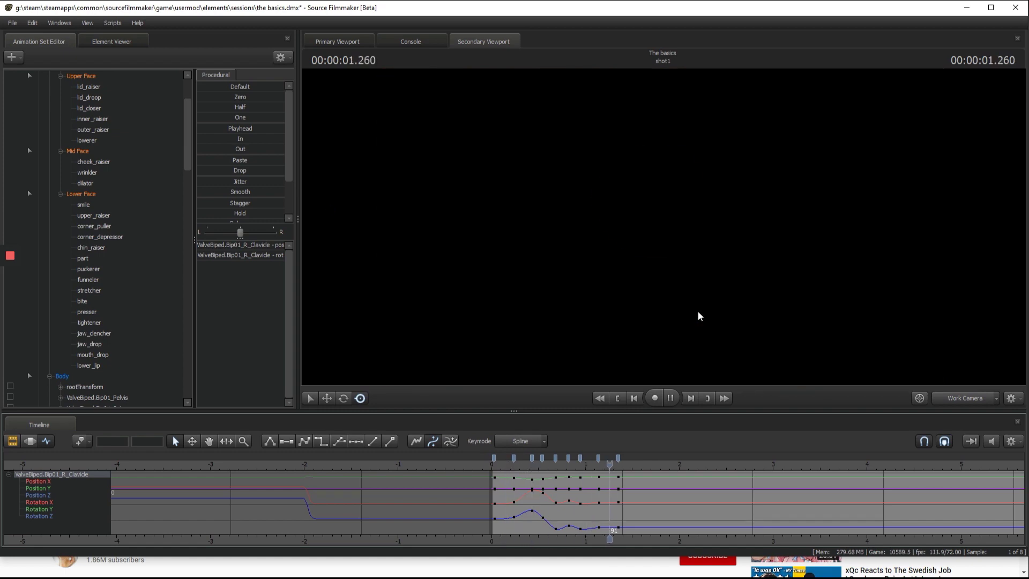
{"action": "left_click", "coordinate": [514, 466]}
{"action": "mouse_move", "coordinate": [514, 466]}
{"action": "left_mouse_down"}
{"action": "mouse_move", "coordinate": [503, 466]}
{"action": "mouse_move", "coordinate": [529, 466]}
{"action": "left_mouse_up"}
{"action": "left_click", "coordinate": [12, 23]}
{"action": "left_click", "coordinate": [40, 53]}
{"action": "key", "text": "space"}
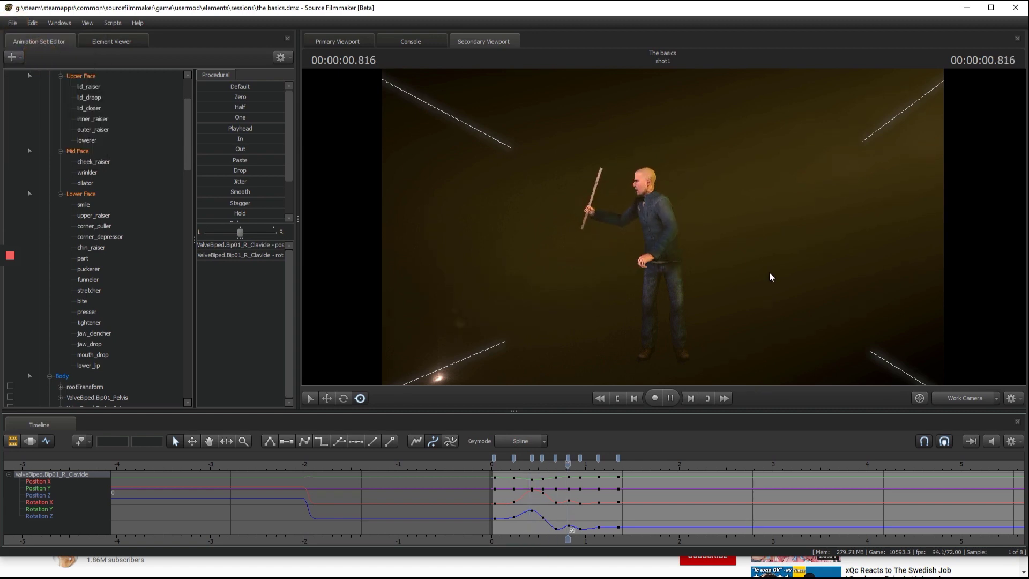
Step: Start a new session and name it "The Advanced Basics"
{"action": "left_click", "coordinate": [13, 22]}
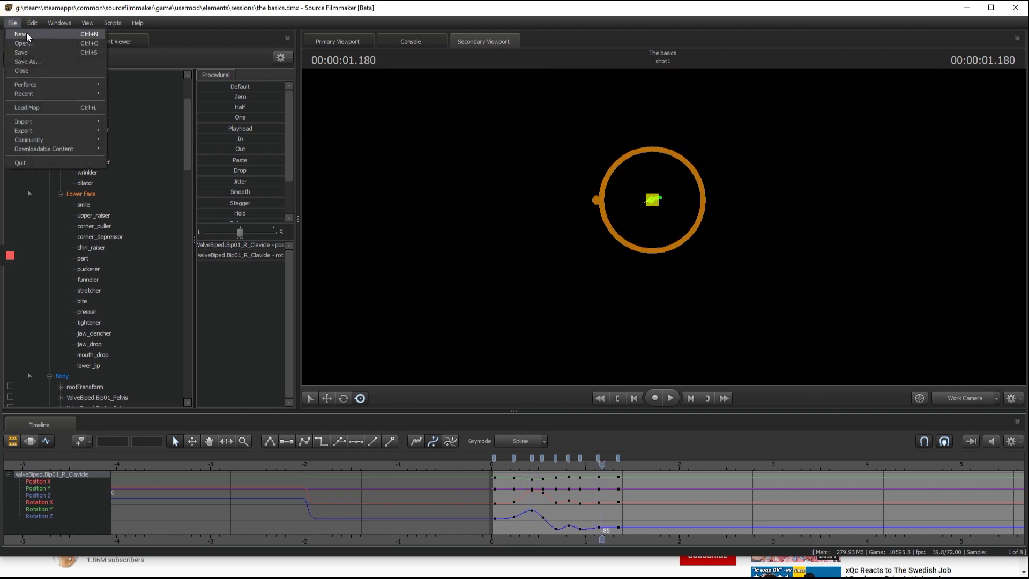
{"action": "left_click", "coordinate": [27, 32]}
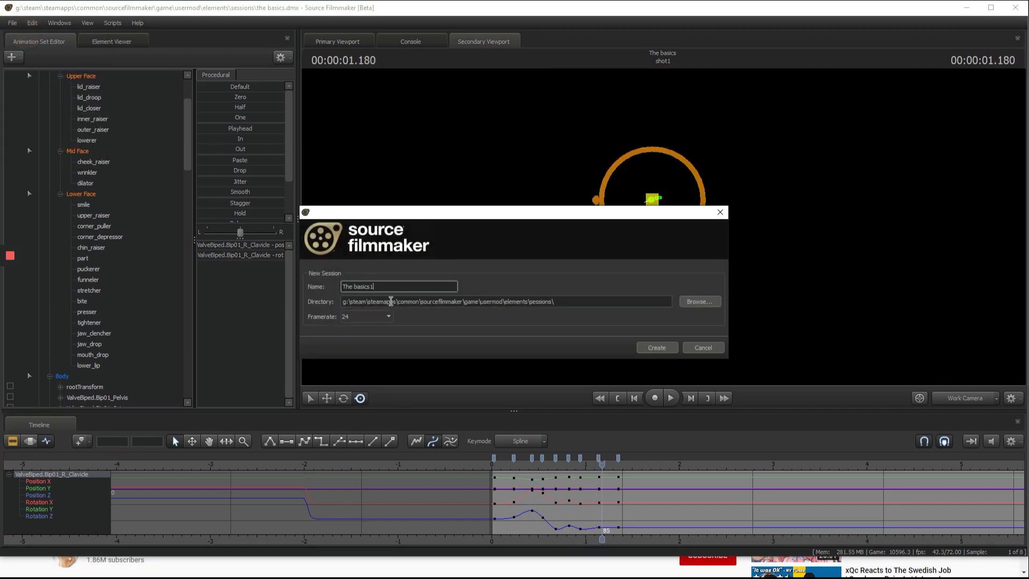
{"action": "key", "text": "BackSpace"}
{"action": "key", "text": "BackSpace"}
{"action": "key", "text": "BackSpace"}
{"action": "key", "text": "BackSpace"}
{"action": "key", "text": "BackSpace"}
{"action": "key", "text": "BackSpace"}
{"action": "key", "text": "BackSpace"}
{"action": "key", "text": "BackSpace"}
{"action": "key", "text": "BackSpace"}
{"action": "key", "text": "BackSpace"}
{"action": "key", "text": "BackSpace"}
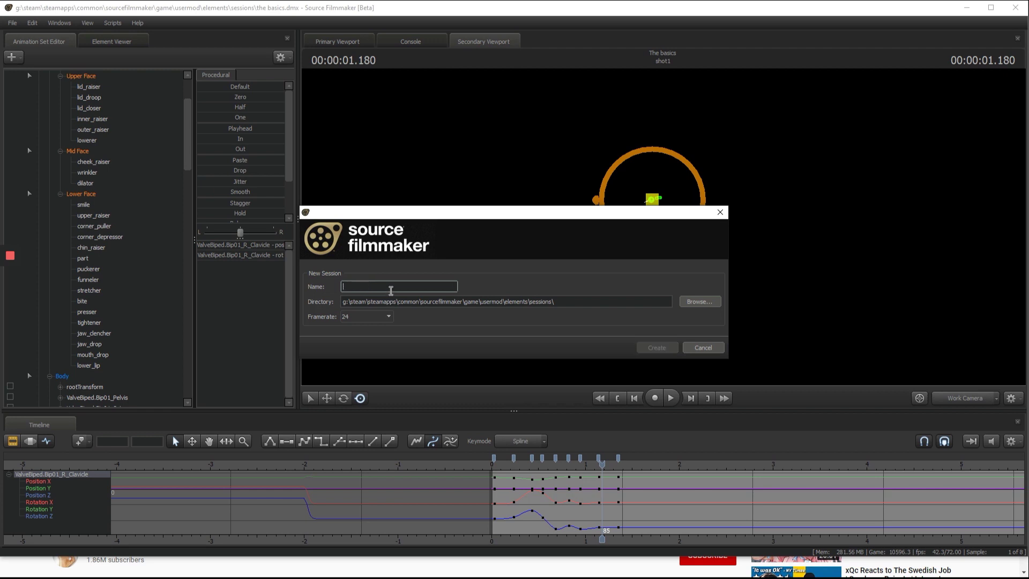
{"action": "type", "text": "The Advanced Basics"}
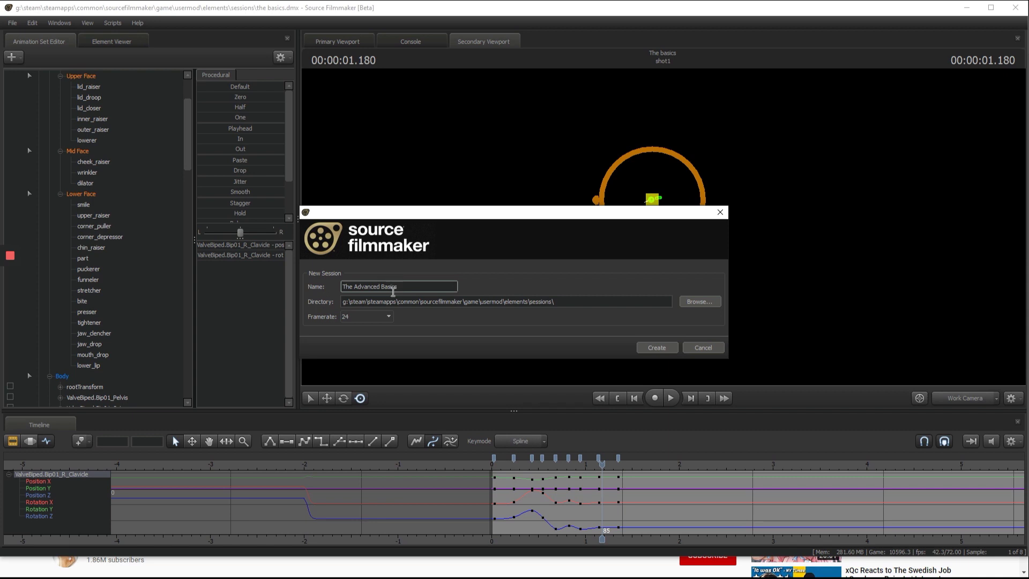
Step: Choose a frame rate for the new session and create it
{"action": "left_click", "coordinate": [382, 321]}
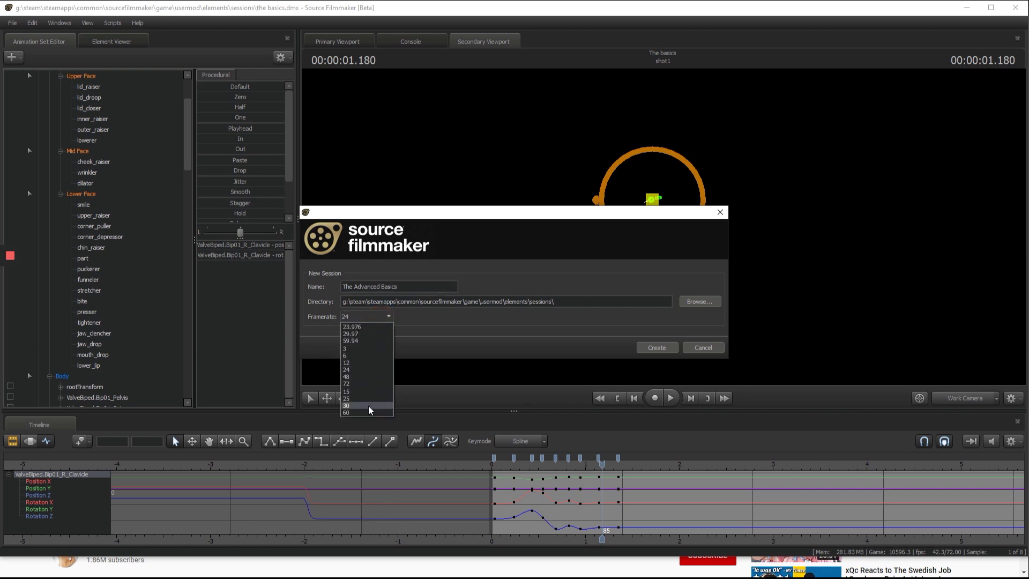
{"action": "left_click", "coordinate": [366, 409]}
{"action": "left_click", "coordinate": [387, 318]}
{"action": "left_click", "coordinate": [362, 391]}
{"action": "left_click", "coordinate": [368, 317]}
{"action": "left_click", "coordinate": [356, 384]}
{"action": "left_click", "coordinate": [656, 347]}
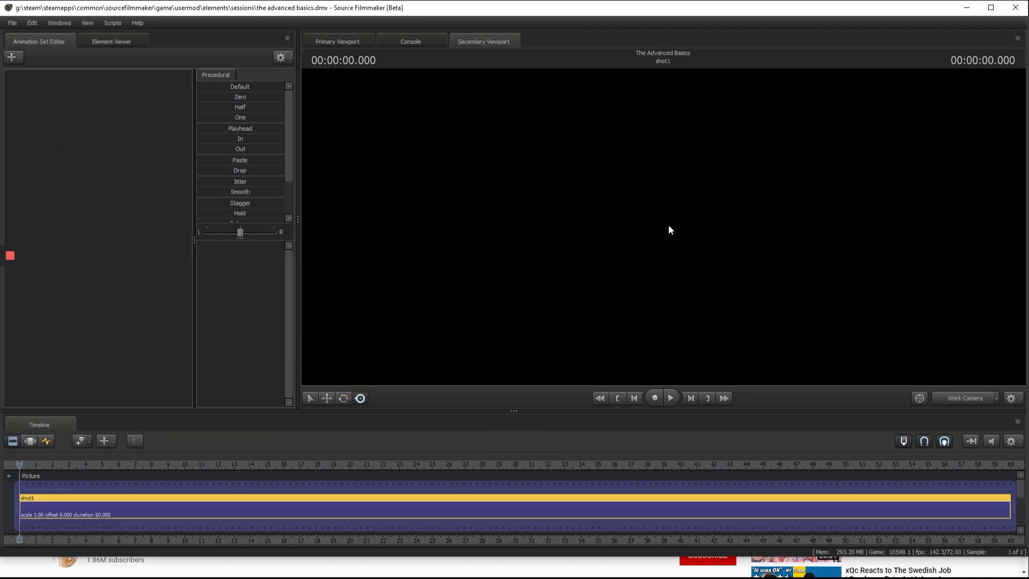
Step: Load a map into the empty scene for the new shot
{"action": "right_click", "coordinate": [668, 224]}
{"action": "right_click", "coordinate": [663, 226]}
{"action": "left_click", "coordinate": [687, 254]}
{"action": "left_click_drag", "start_coordinate": [686, 252], "coordinate": [662, 227]}
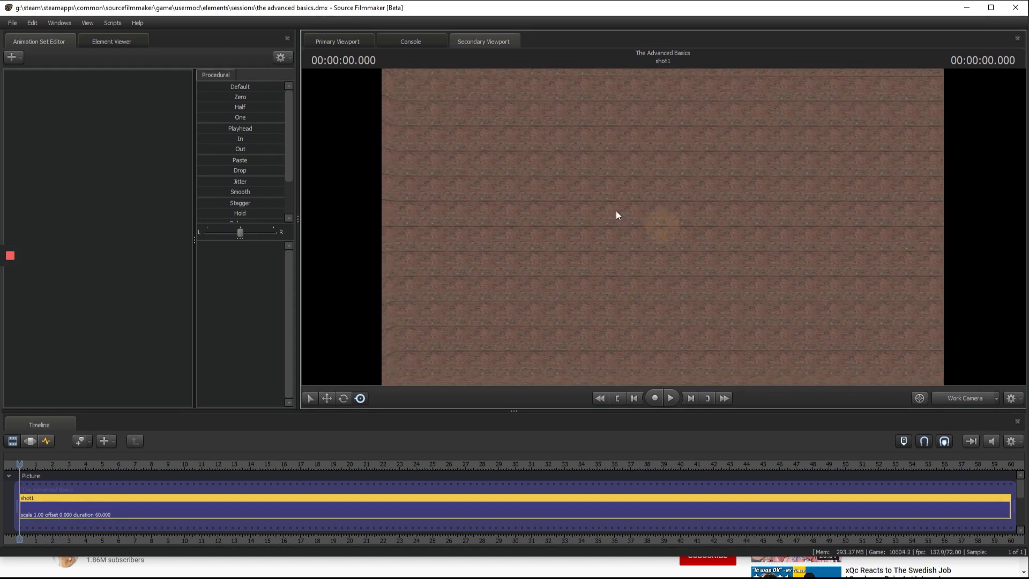
Step: Begin an animation set for a new model, filter the models by "floor" and preview broken_floor001a.mdl
{"action": "left_click", "coordinate": [12, 58]}
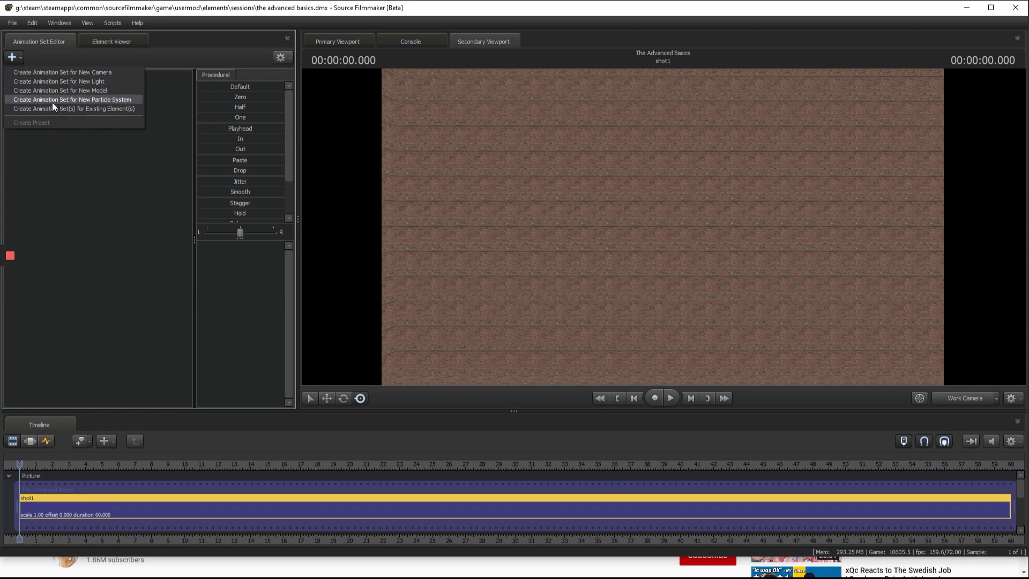
{"action": "left_click", "coordinate": [66, 90]}
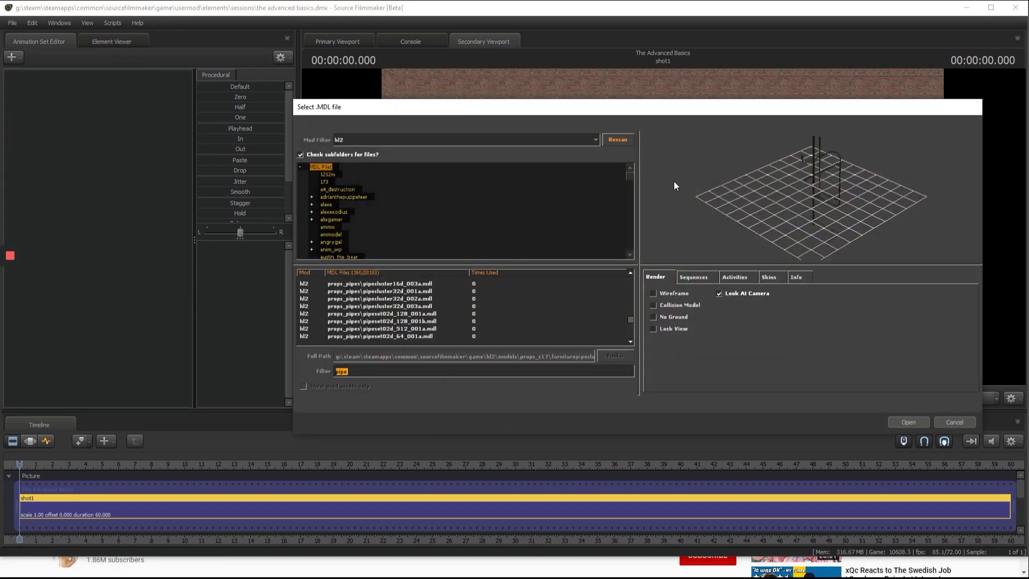
{"action": "type", "text": "floor"}
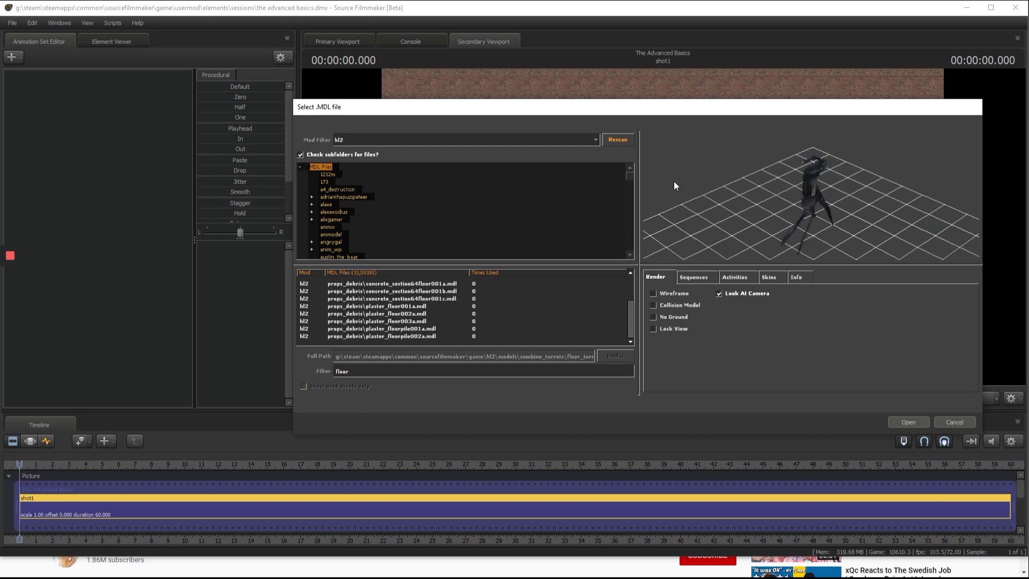
{"action": "scroll", "coordinate": [471, 295], "scroll_direction": "up", "scroll_amount": 2}
{"action": "left_click", "coordinate": [400, 293]}
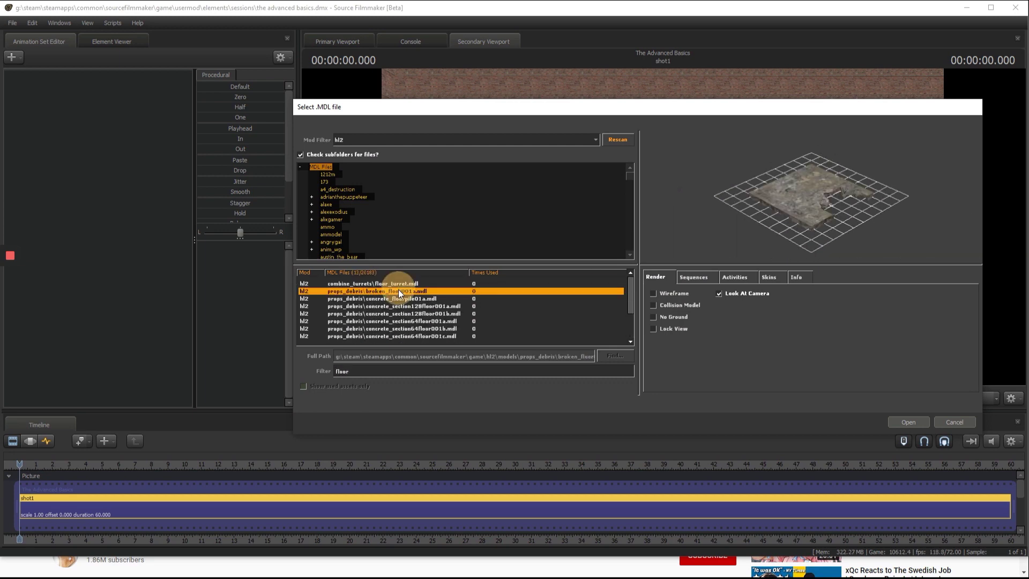
Step: Browse floor models across all mods and the workshop mod, previewing the workshop floor, floor mat and wall_floor models
{"action": "left_click", "coordinate": [358, 138]}
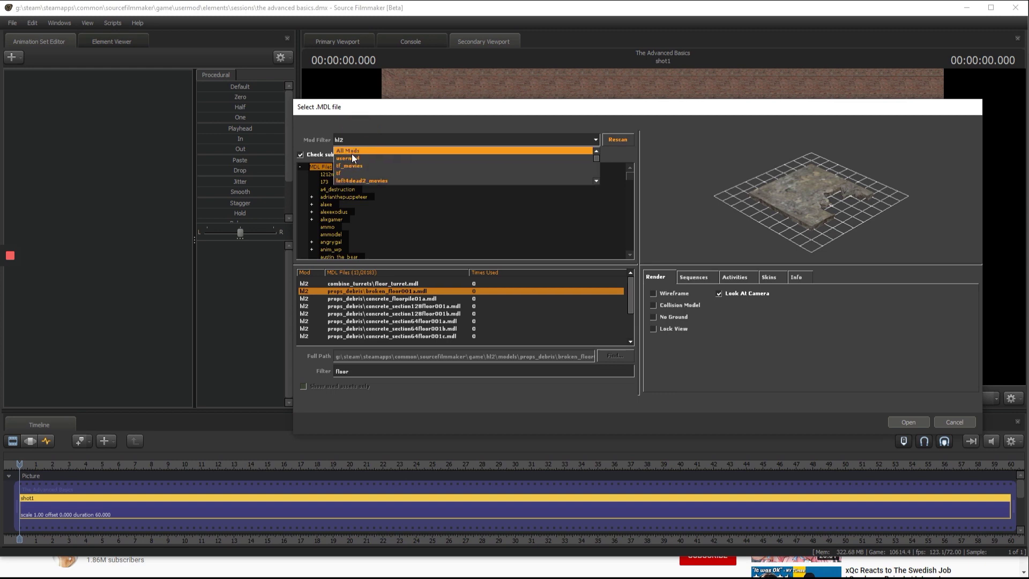
{"action": "left_click", "coordinate": [352, 153]}
{"action": "scroll", "coordinate": [416, 284], "scroll_direction": "down", "scroll_amount": 5}
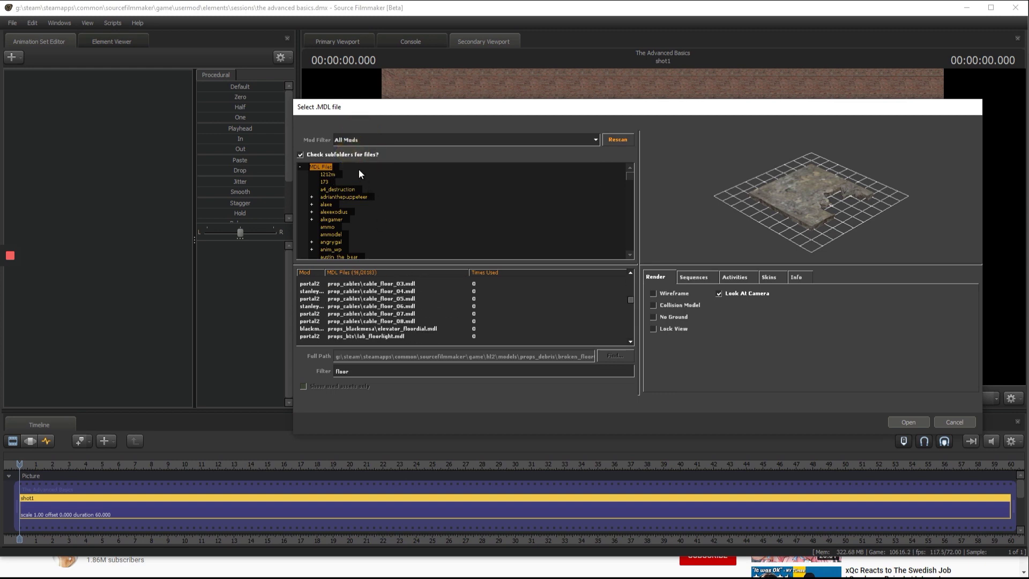
{"action": "left_click", "coordinate": [358, 140]}
{"action": "left_click", "coordinate": [374, 166]}
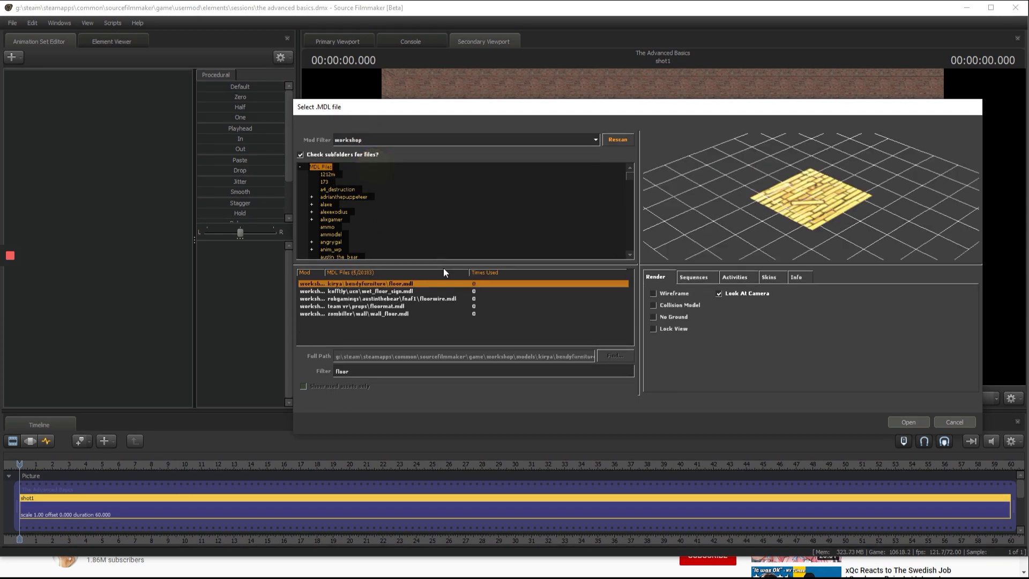
{"action": "left_click", "coordinate": [393, 292]}
{"action": "left_click", "coordinate": [392, 299]}
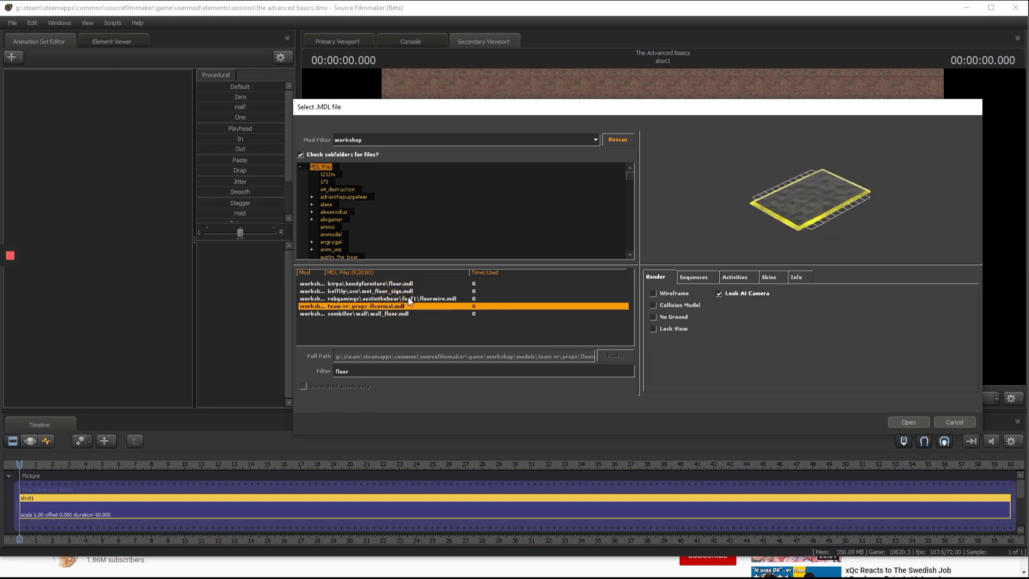
{"action": "left_click", "coordinate": [397, 314]}
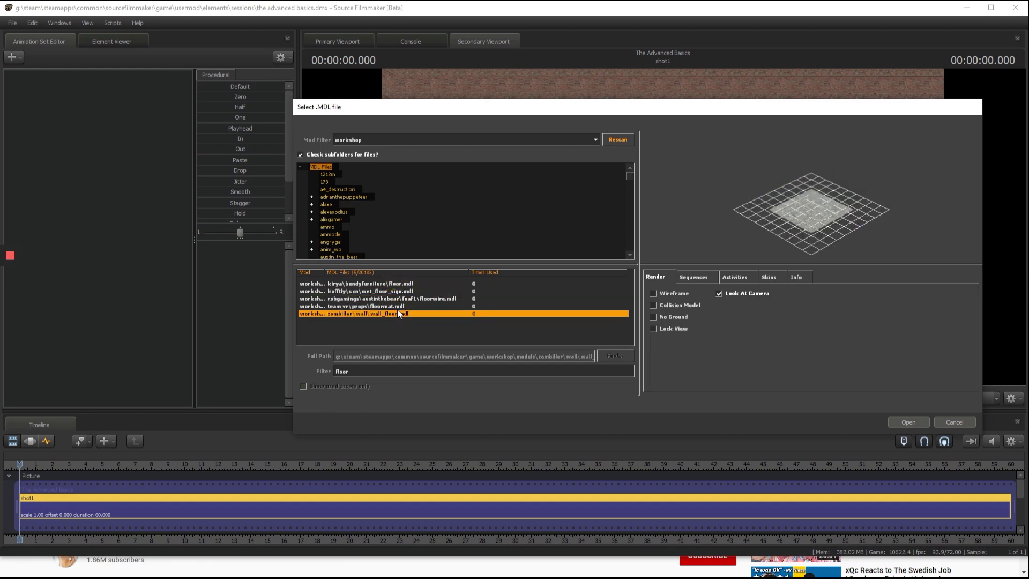
{"action": "left_click", "coordinate": [404, 286]}
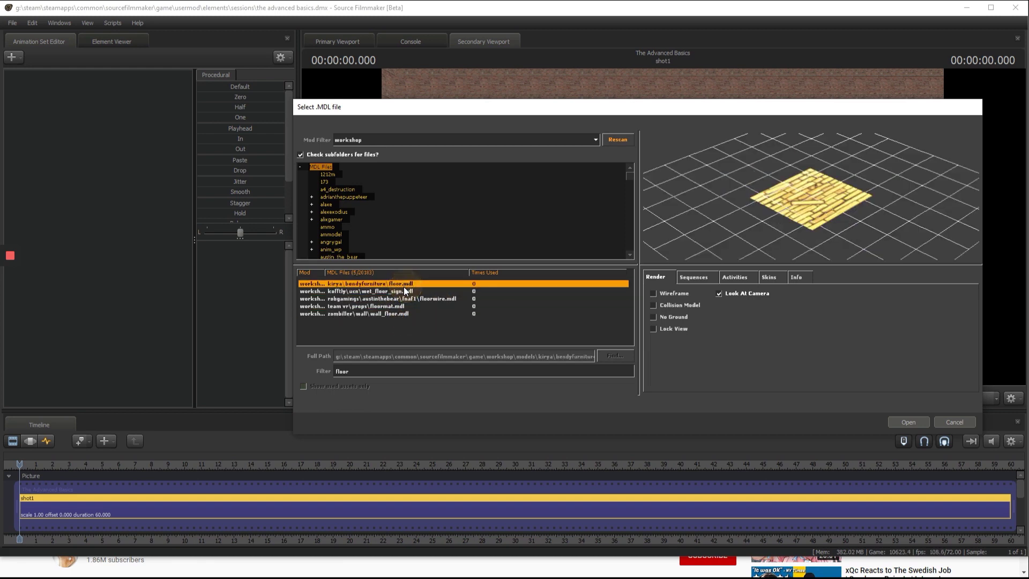
Step: Set the mod filter to All Mods and select the wall_floor.mdl model
{"action": "left_click", "coordinate": [364, 139]}
{"action": "scroll", "coordinate": [363, 151], "scroll_direction": "up", "scroll_amount": 1}
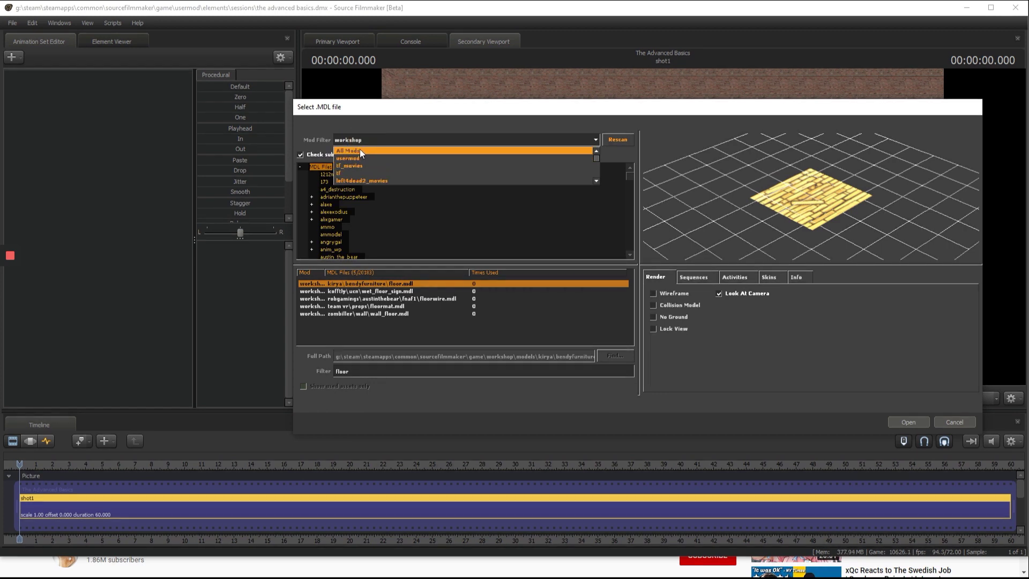
{"action": "left_click", "coordinate": [359, 149]}
{"action": "scroll", "coordinate": [420, 337], "scroll_direction": "down", "scroll_amount": 20}
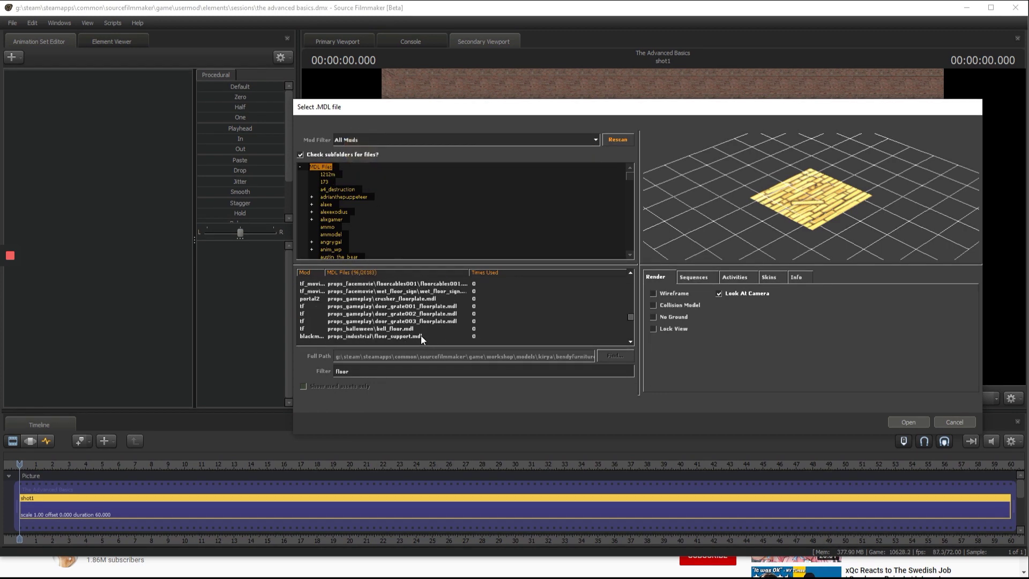
{"action": "left_click", "coordinate": [407, 336]}
{"action": "left_click", "coordinate": [404, 315]}
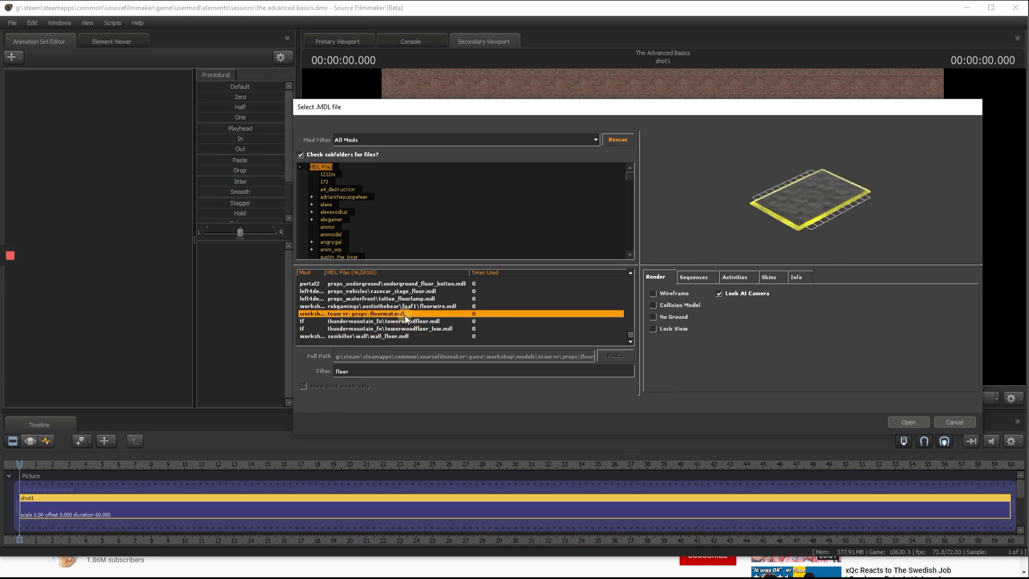
{"action": "left_click", "coordinate": [393, 332]}
{"action": "left_click", "coordinate": [389, 337]}
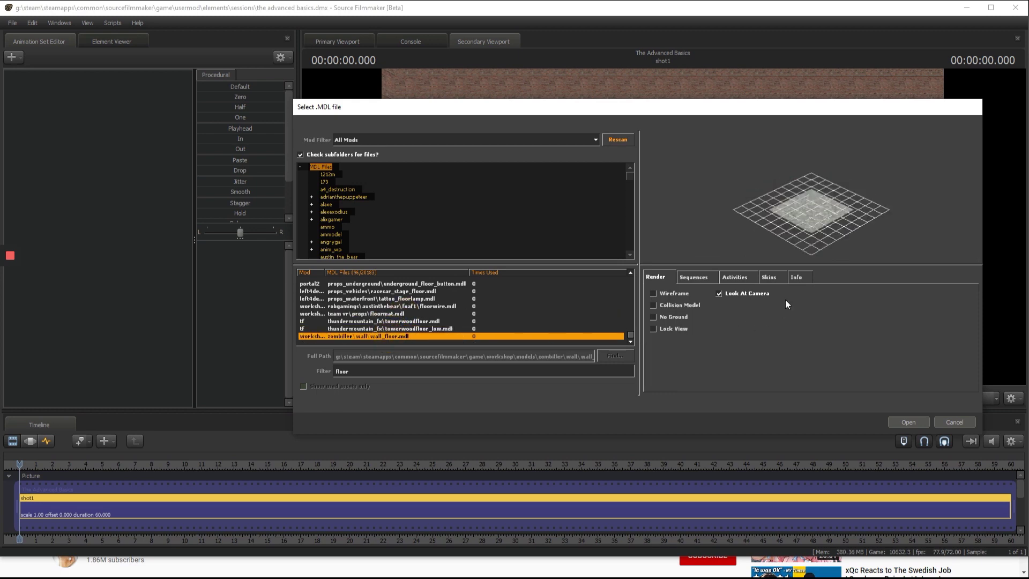
Step: Preview several skins of wall_floor.mdl, pick skin7 and add the model to the scene
{"action": "left_click", "coordinate": [769, 277]}
{"action": "left_click", "coordinate": [687, 310]}
{"action": "left_click", "coordinate": [680, 332]}
{"action": "left_click", "coordinate": [675, 361]}
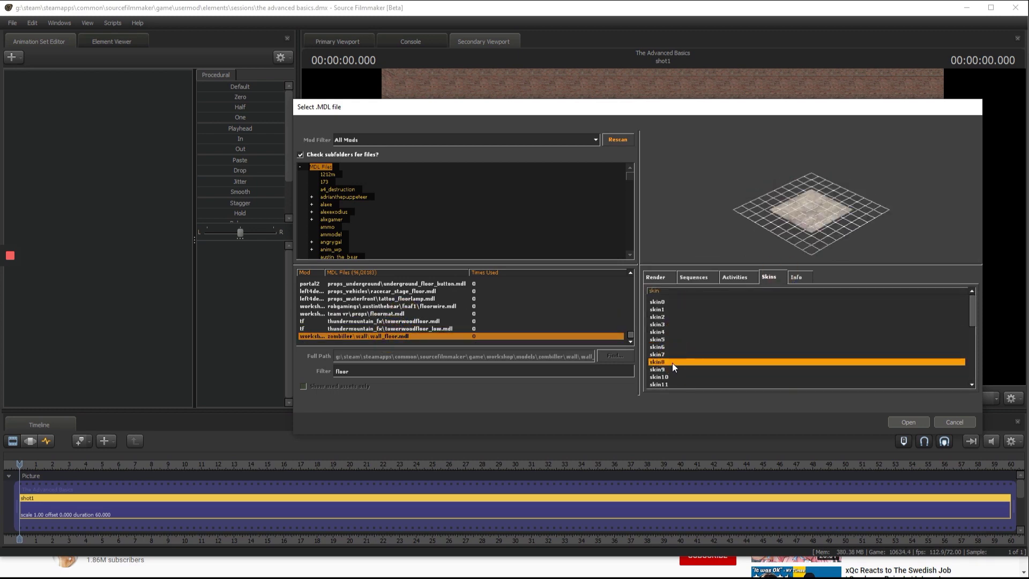
{"action": "left_click", "coordinate": [671, 353]}
{"action": "left_click", "coordinate": [670, 346]}
{"action": "left_click", "coordinate": [665, 354]}
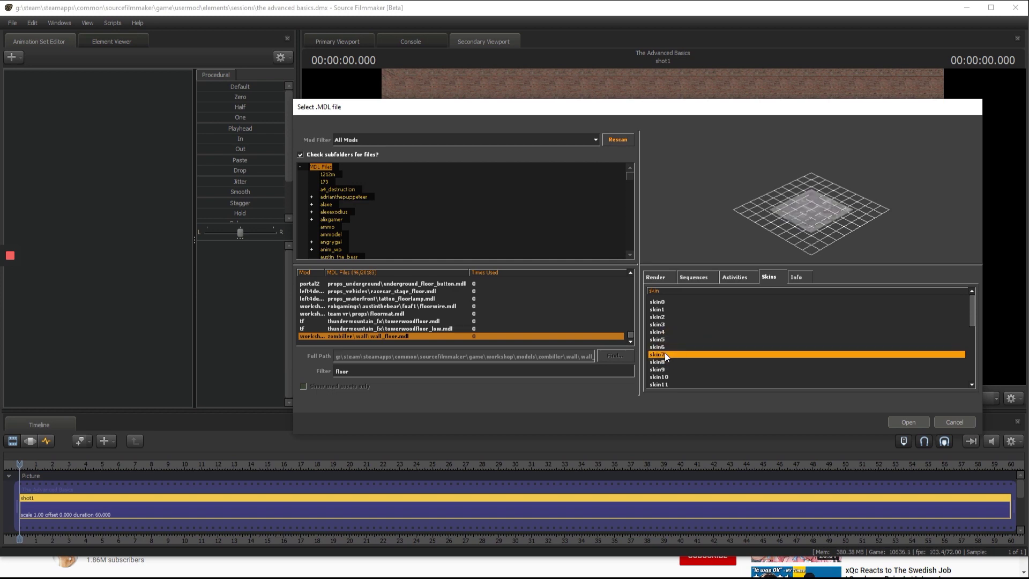
{"action": "double_click", "coordinate": [665, 353]}
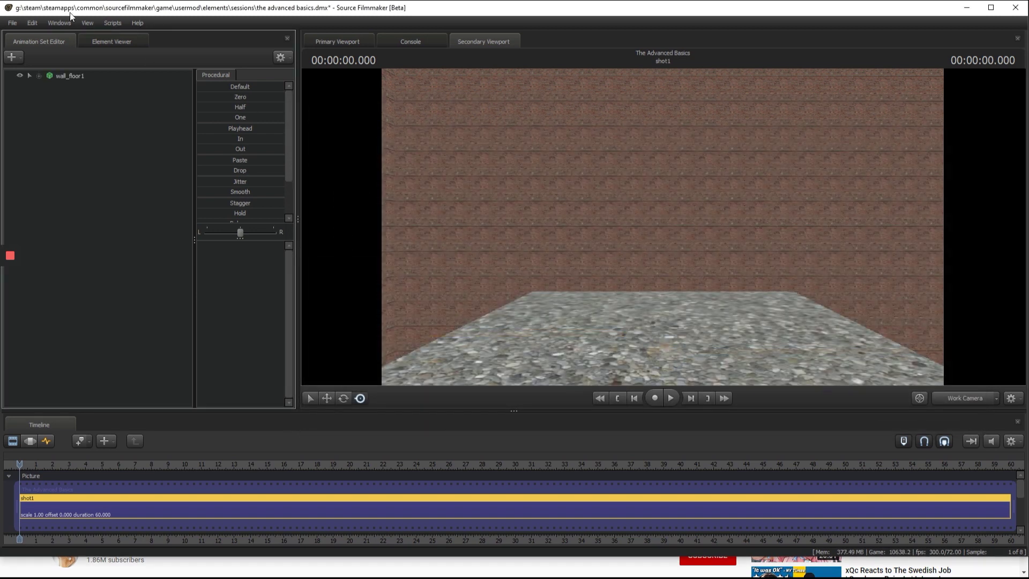
Step: Set the skin of wall_floor1 to 7
{"action": "left_click", "coordinate": [75, 78]}
{"action": "right_click", "coordinate": [75, 79]}
{"action": "mouse_move", "coordinate": [141, 177]}
{"action": "mouse_move", "coordinate": [126, 212]}
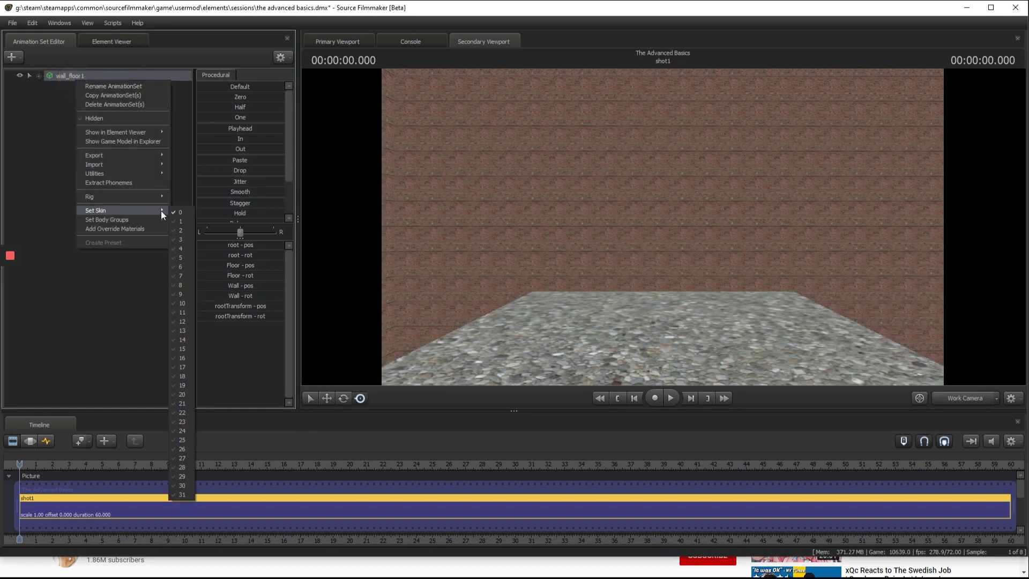
{"action": "left_click", "coordinate": [183, 275]}
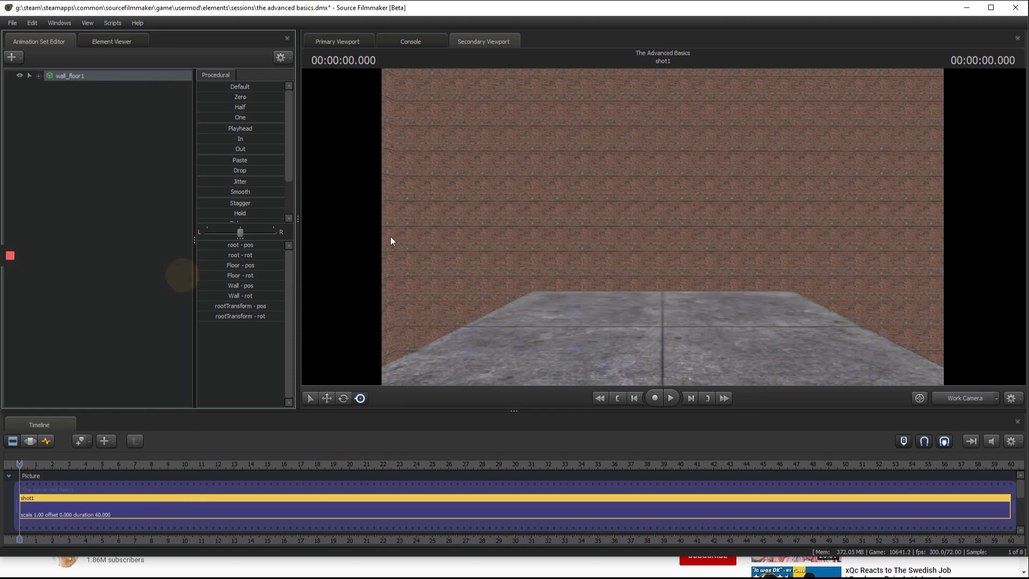
Step: Expand the Body group of wall_floor1 and add a scale control to rootTransform
{"action": "left_click_drag", "start_coordinate": [663, 226], "coordinate": [663, 226]}
{"action": "key", "text": "s"}
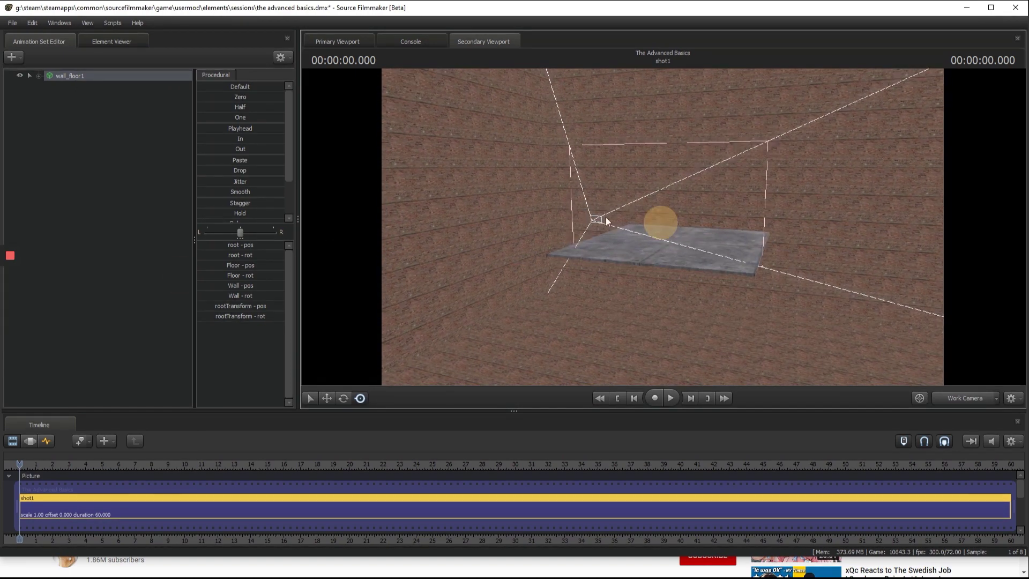
{"action": "left_click", "coordinate": [41, 75]}
{"action": "left_click", "coordinate": [50, 87]}
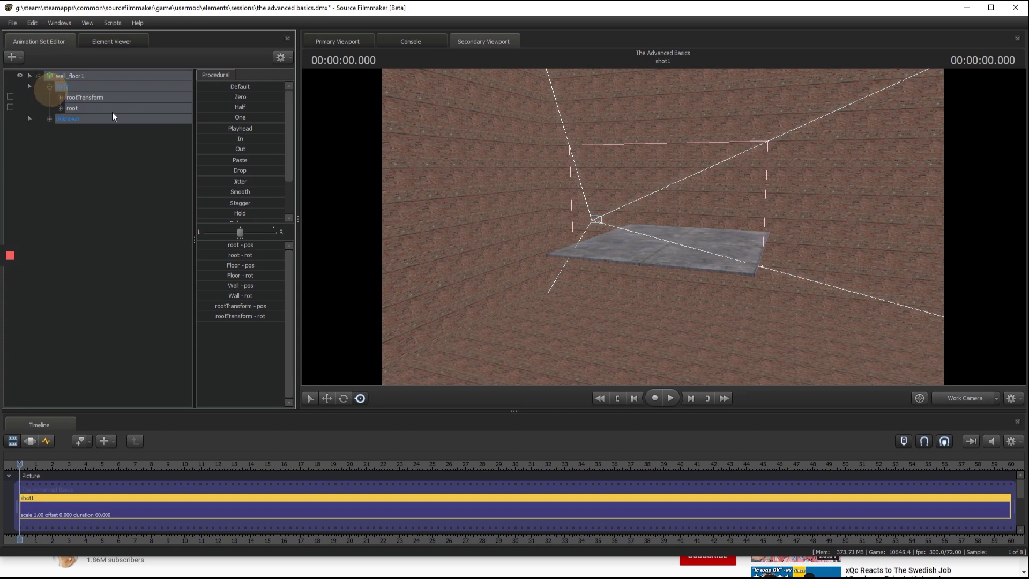
{"action": "left_click", "coordinate": [103, 101]}
{"action": "right_click", "coordinate": [104, 99]}
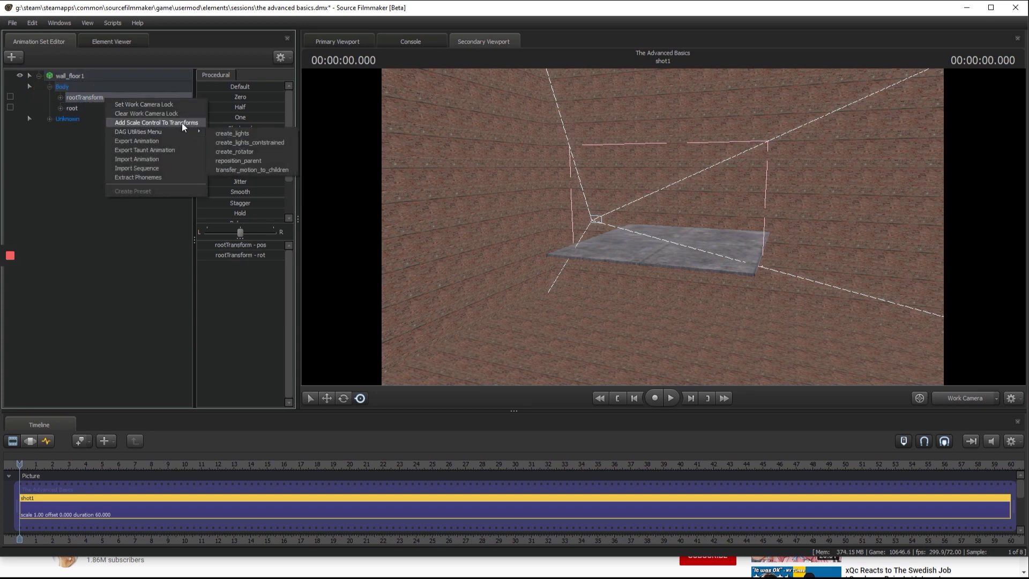
{"action": "left_click", "coordinate": [148, 120]}
Step: Enlarge the floor with rootTransform_scale, and switch the viewport to camera1 and reposition it facing the floor
{"action": "left_click", "coordinate": [114, 119]}
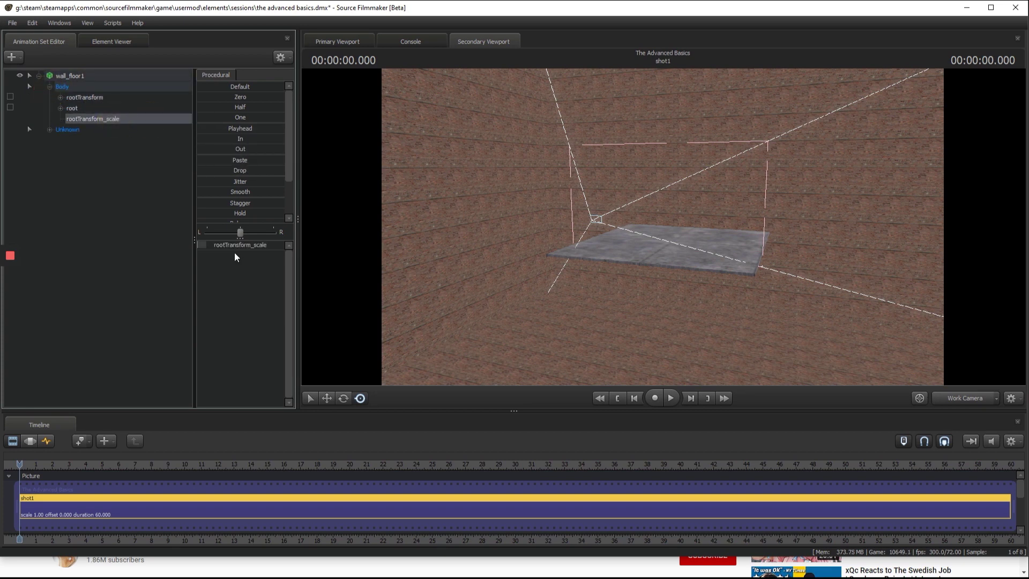
{"action": "left_click_drag", "start_coordinate": [233, 249], "coordinate": [255, 243]}
{"action": "left_click", "coordinate": [966, 398]}
{"action": "key", "text": "s"}
{"action": "left_click_drag", "start_coordinate": [662, 227], "coordinate": [663, 226]}
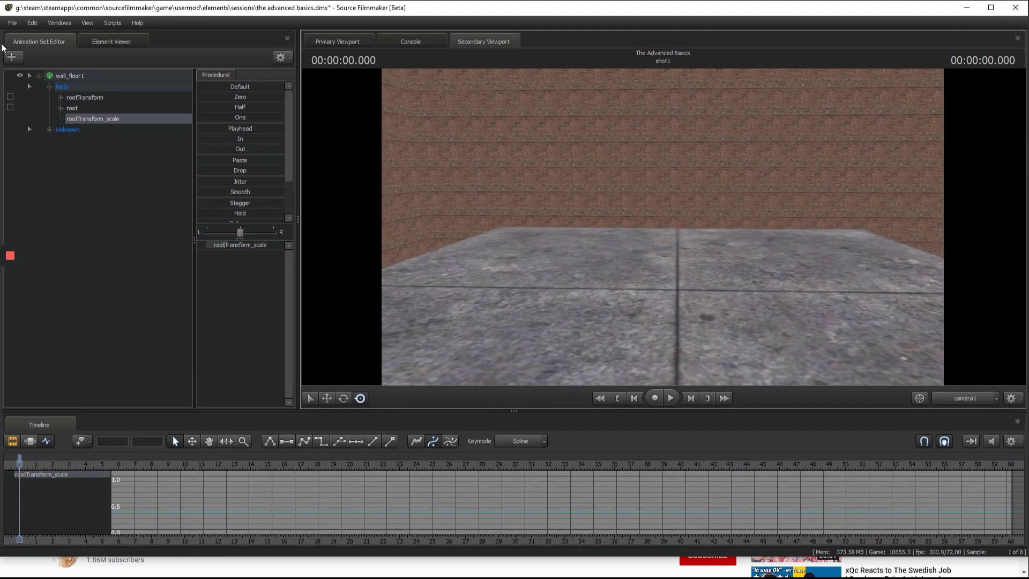
Step: Browse models for a new animation set with the filter "male" and preview humans\group03\male_02.mdl
{"action": "left_click", "coordinate": [12, 57]}
{"action": "left_click", "coordinate": [112, 91]}
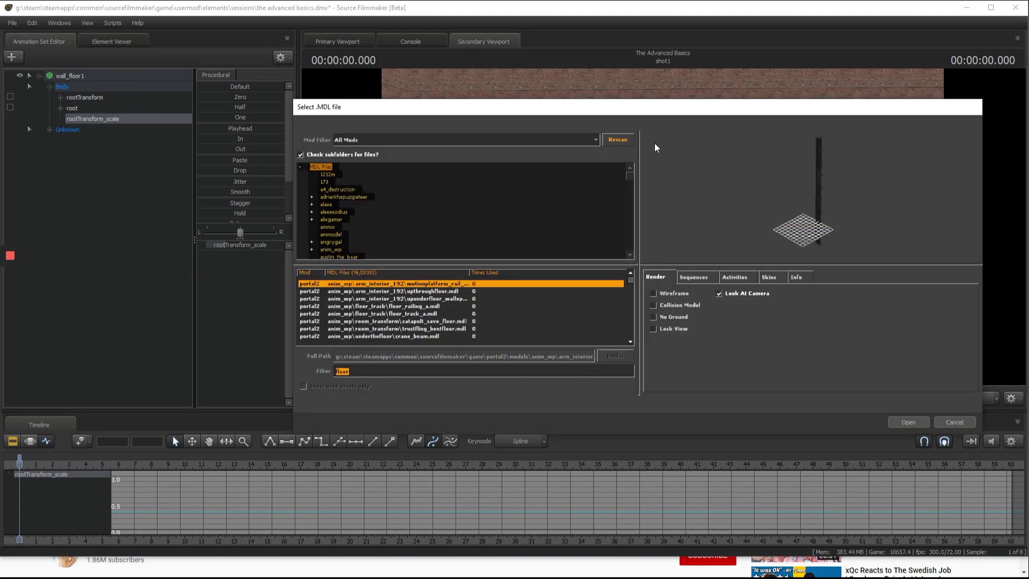
{"action": "type", "text": "male"}
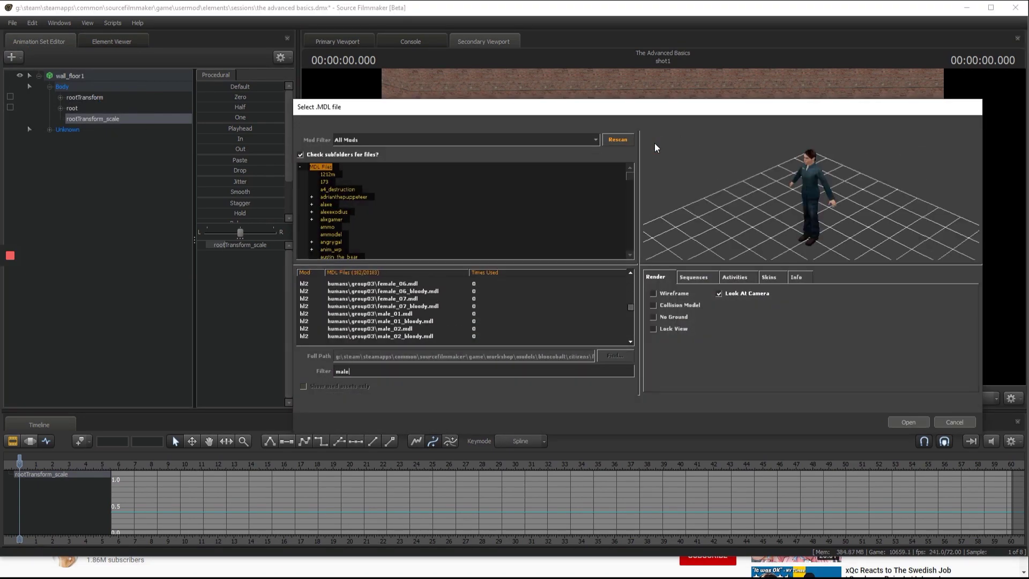
{"action": "left_click", "coordinate": [414, 330]}
{"action": "scroll", "coordinate": [412, 329], "scroll_direction": "down", "scroll_amount": 1}
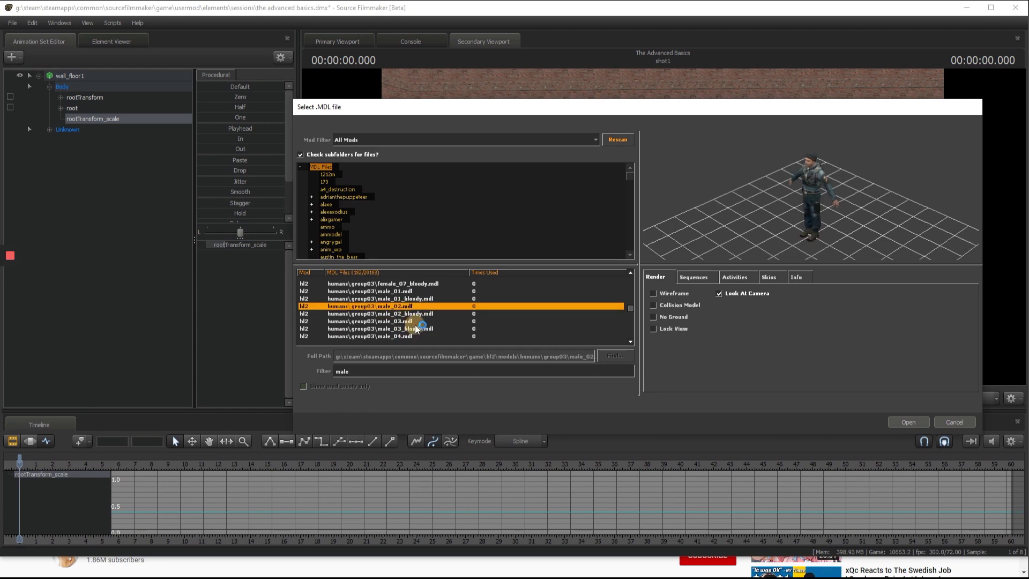
Step: Preview the humans\group01 male models, try male_03.mdl in the scene and delete its animation set
{"action": "left_click", "coordinate": [414, 326]}
{"action": "scroll", "coordinate": [415, 325], "scroll_direction": "down", "scroll_amount": 1}
{"action": "scroll", "coordinate": [414, 324], "scroll_direction": "up", "scroll_amount": 13}
{"action": "left_click", "coordinate": [407, 306]}
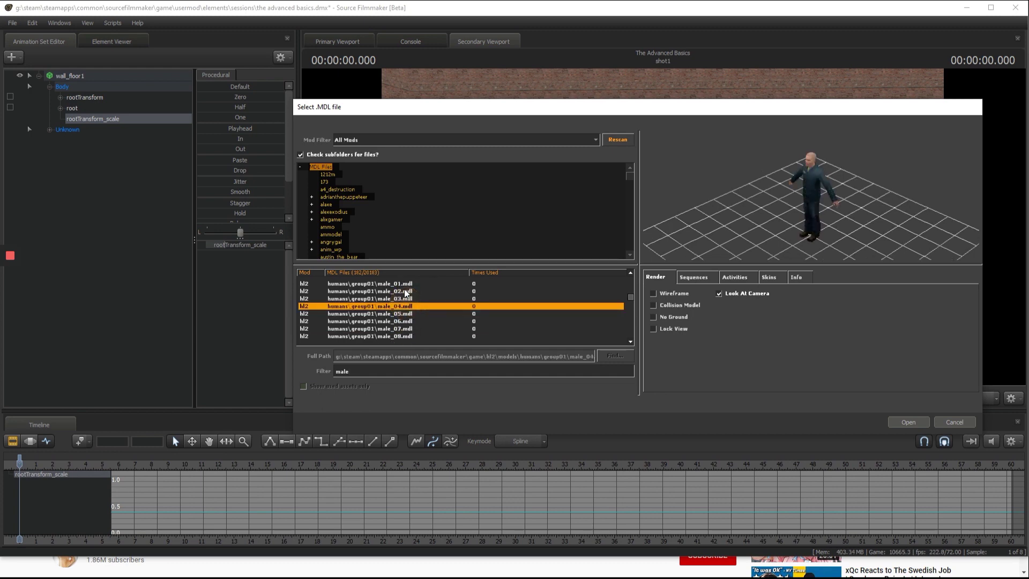
{"action": "left_click", "coordinate": [406, 292]}
{"action": "left_click", "coordinate": [407, 299]}
{"action": "double_click", "coordinate": [406, 300]}
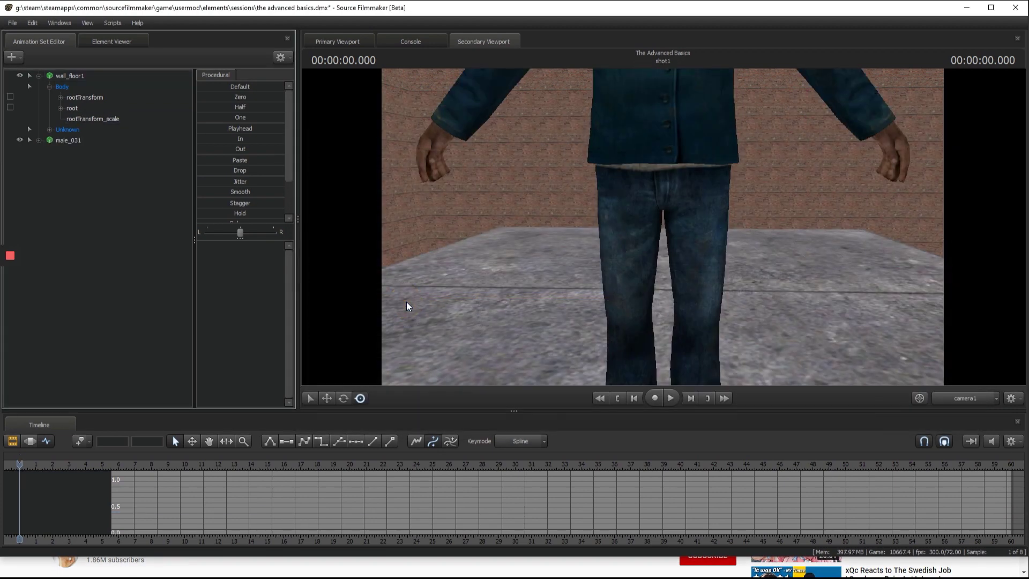
{"action": "right_click", "coordinate": [77, 141]}
{"action": "left_click", "coordinate": [119, 168]}
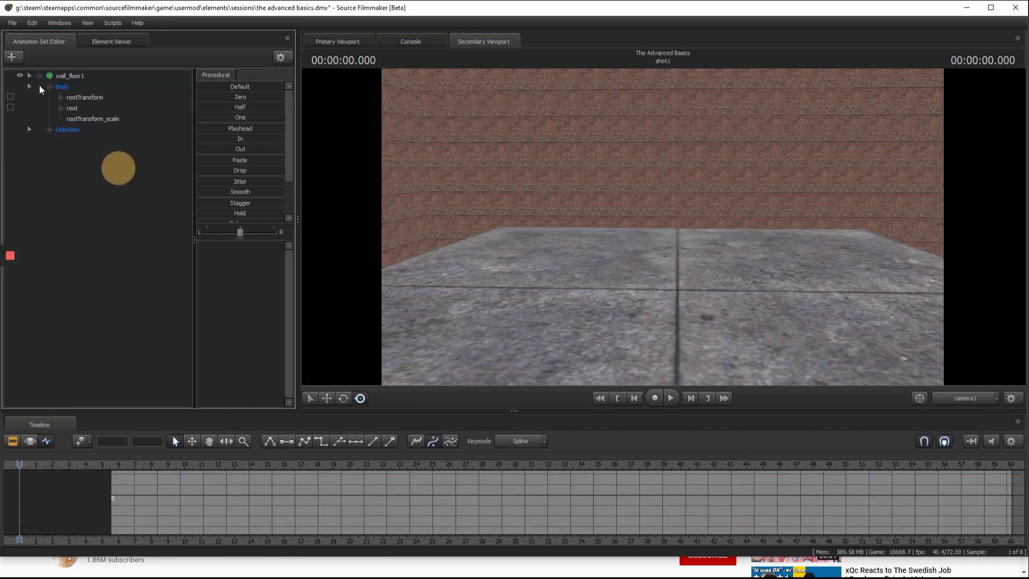
Step: Try the bloocobalt\citizens\male_03.mdl model in the scene and delete its animation set
{"action": "left_click", "coordinate": [20, 60]}
{"action": "left_click", "coordinate": [71, 92]}
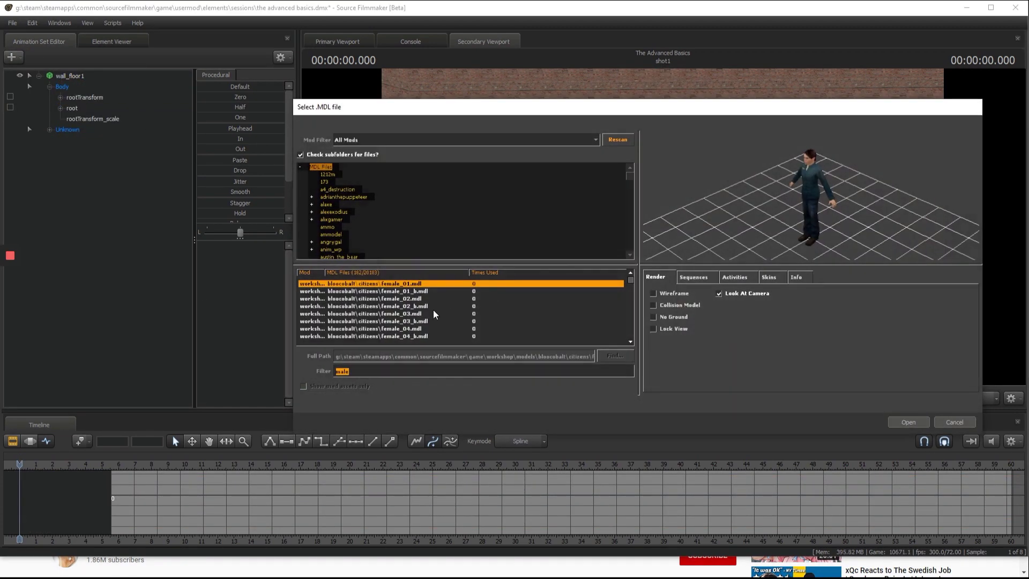
{"action": "left_click", "coordinate": [419, 315]}
{"action": "scroll", "coordinate": [412, 323], "scroll_direction": "down", "scroll_amount": 3}
{"action": "left_click", "coordinate": [410, 322]}
{"action": "scroll", "coordinate": [408, 306], "scroll_direction": "up", "scroll_amount": 3}
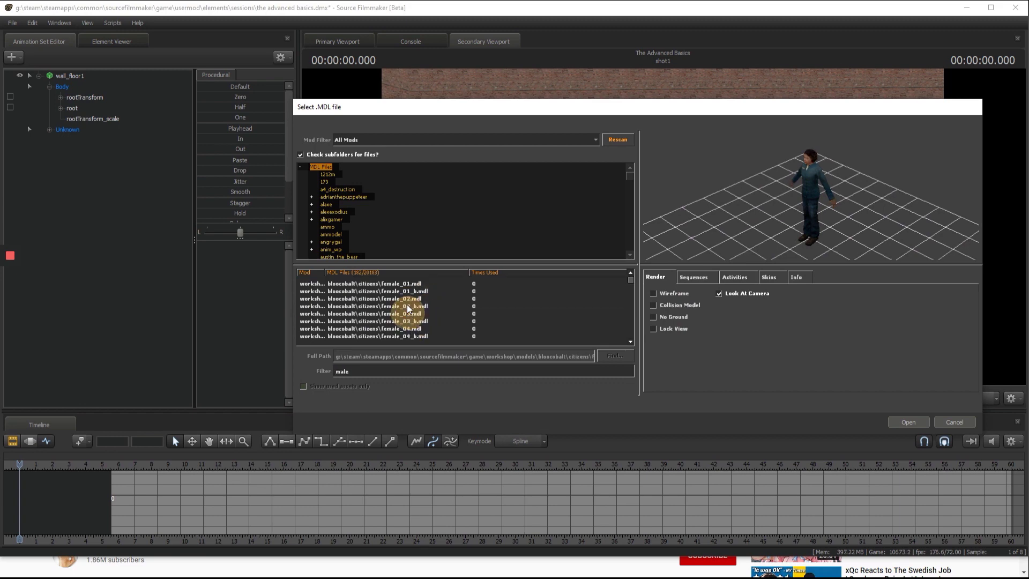
{"action": "scroll", "coordinate": [409, 304], "scroll_direction": "down", "scroll_amount": 4}
{"action": "left_click", "coordinate": [422, 328]}
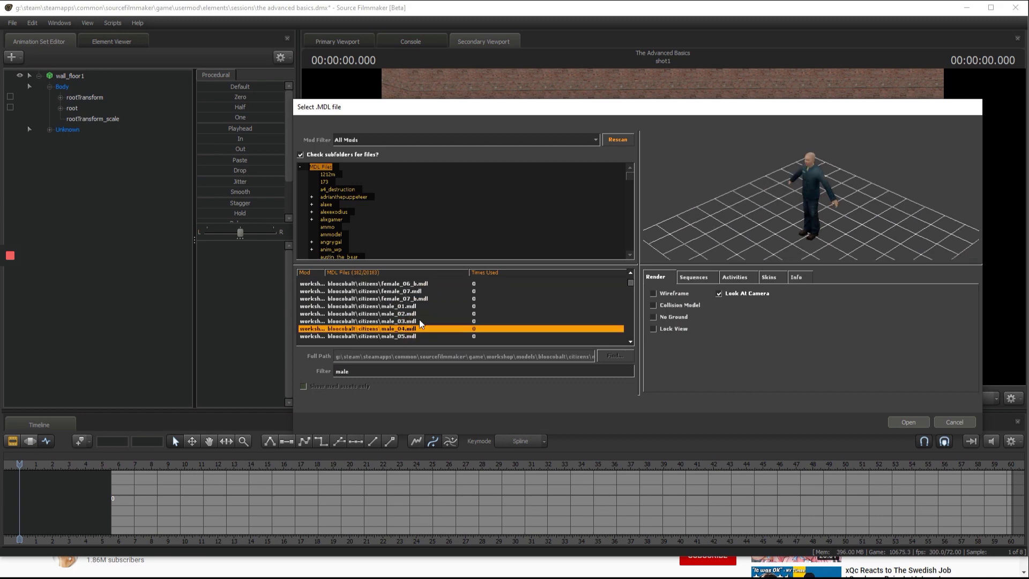
{"action": "double_click", "coordinate": [421, 326]}
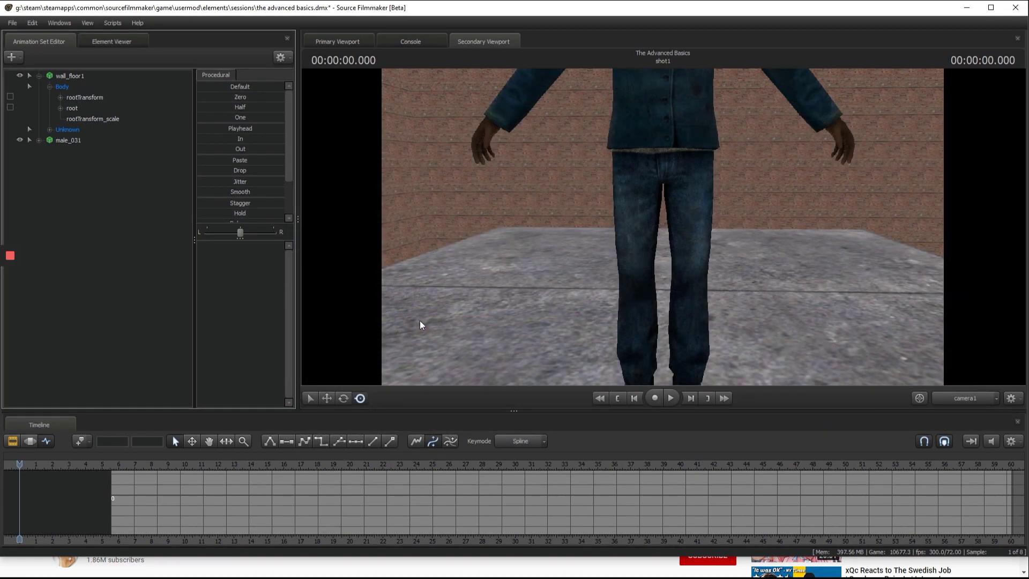
{"action": "left_click", "coordinate": [81, 141]}
{"action": "right_click", "coordinate": [82, 141]}
{"action": "left_click", "coordinate": [89, 151]}
Step: Preview several bloocobalt\citizens male models and add male_04.mdl to the scene
{"action": "left_click", "coordinate": [12, 57]}
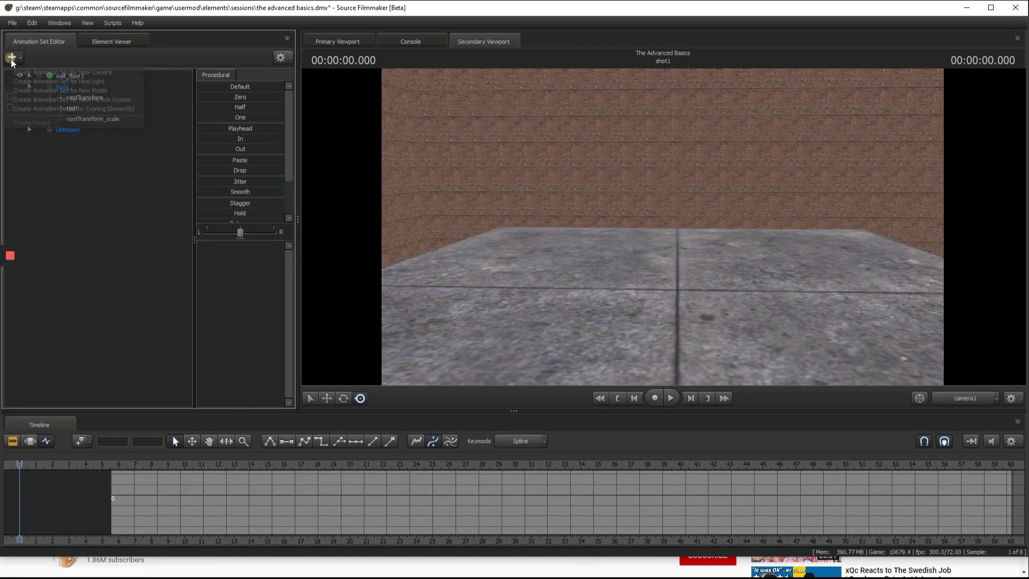
{"action": "left_click", "coordinate": [89, 90]}
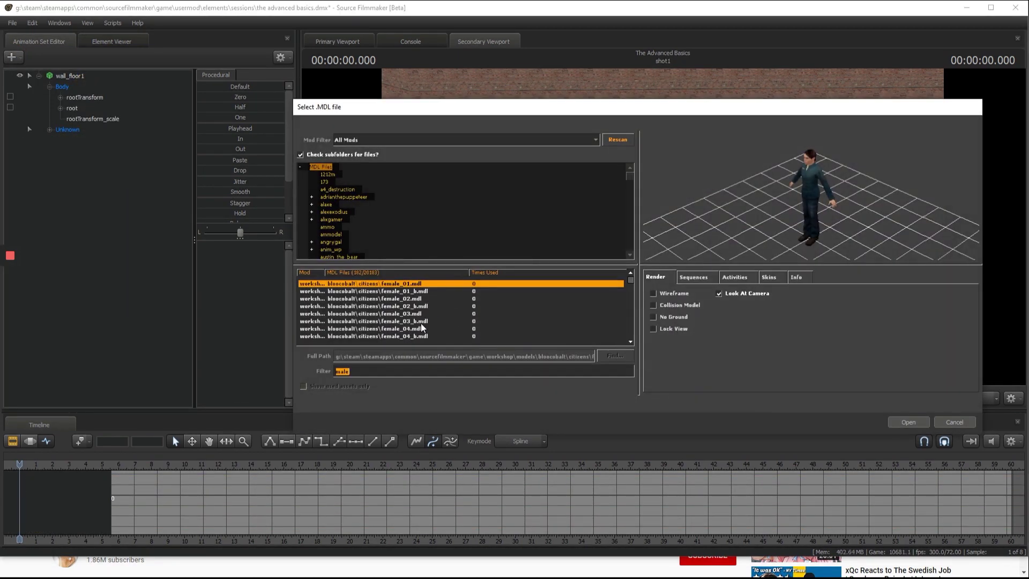
{"action": "scroll", "coordinate": [420, 316], "scroll_direction": "down", "scroll_amount": 4}
{"action": "left_click", "coordinate": [419, 314]}
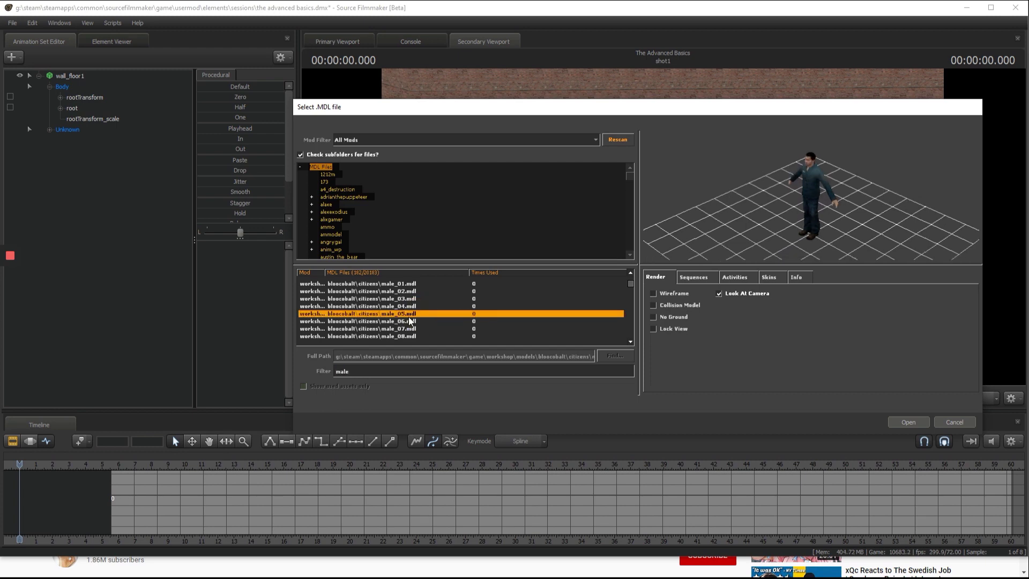
{"action": "left_click", "coordinate": [407, 322]}
{"action": "left_click", "coordinate": [402, 329]}
{"action": "left_click", "coordinate": [402, 307]}
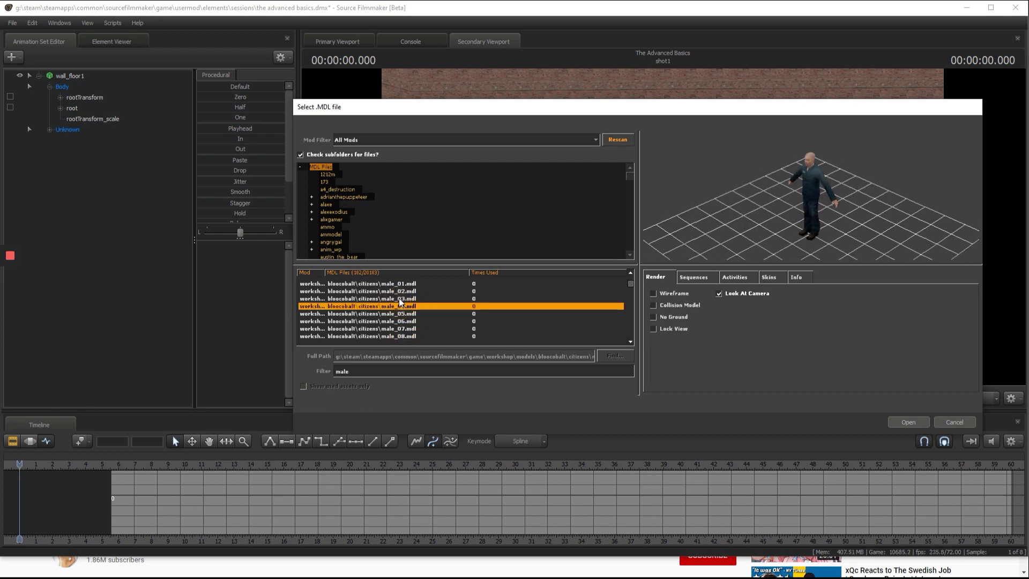
{"action": "double_click", "coordinate": [402, 307]}
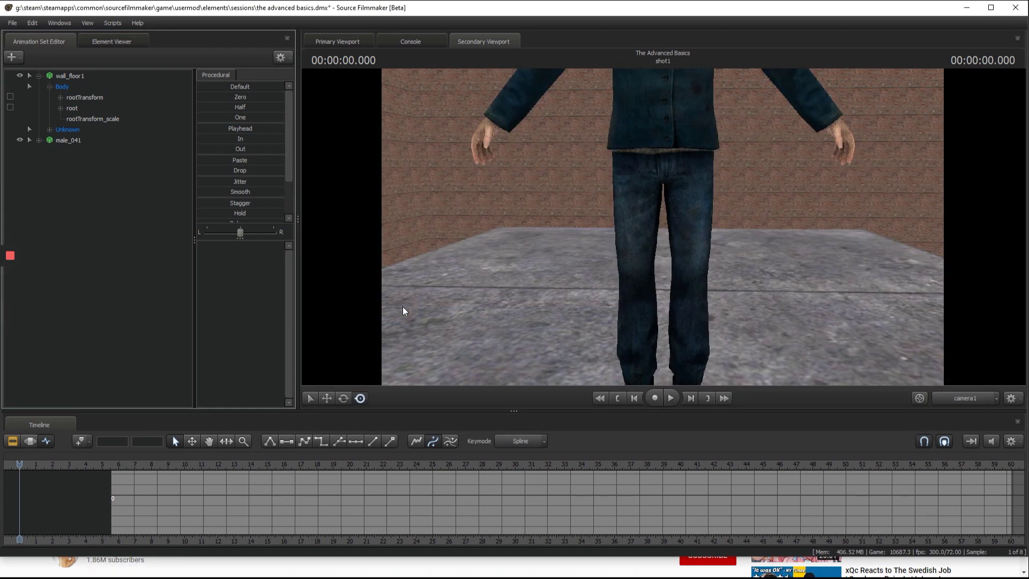
Step: Lower male_041 with its rootTransform so that the character stands on the floor
{"action": "key", "text": "s"}
{"action": "left_click_drag", "start_coordinate": [663, 225], "coordinate": [663, 225]}
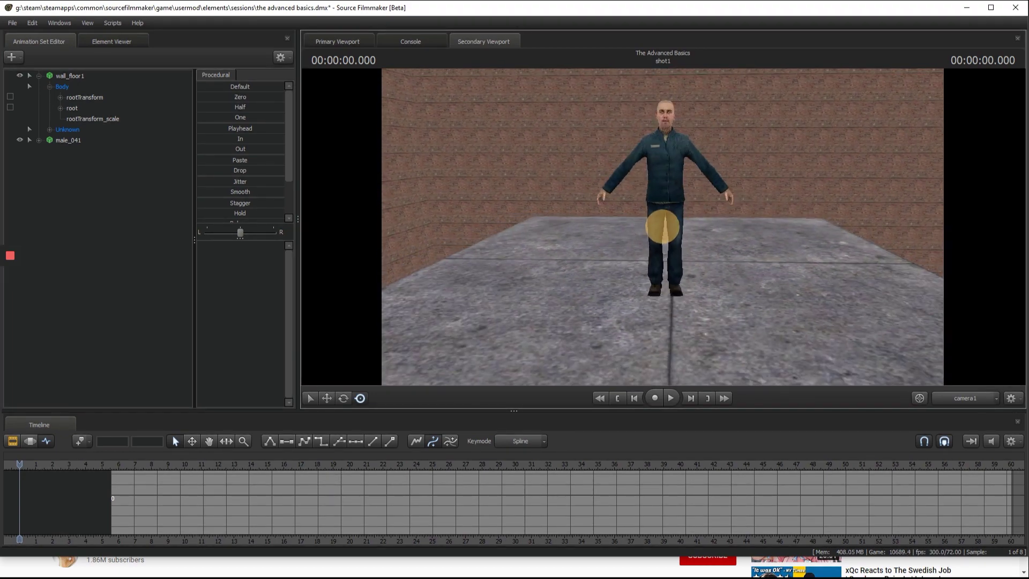
{"action": "left_click", "coordinate": [662, 289], "text": "ctrl"}
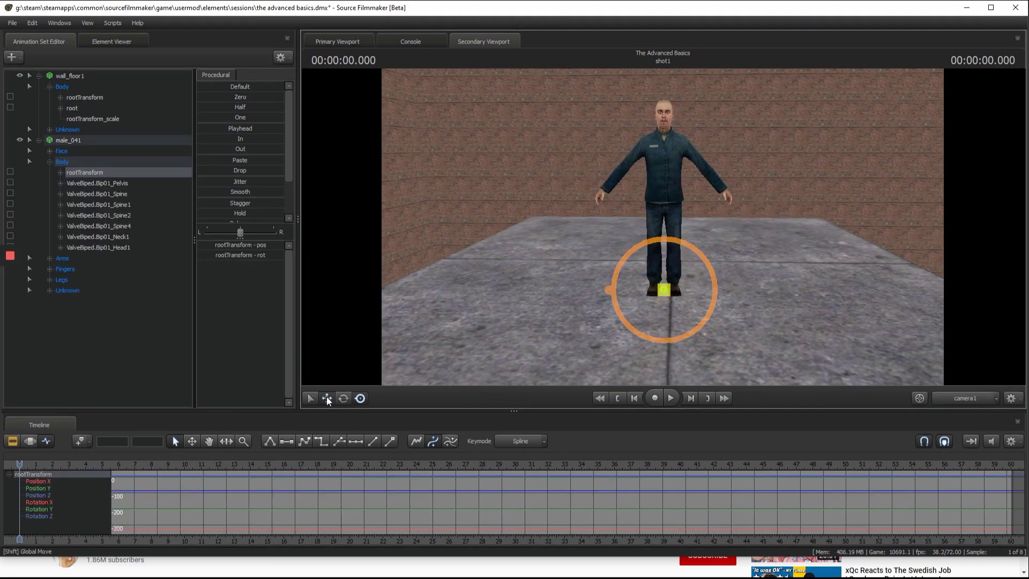
{"action": "left_click", "coordinate": [327, 398]}
{"action": "left_click_drag", "start_coordinate": [664, 268], "coordinate": [664, 318]}
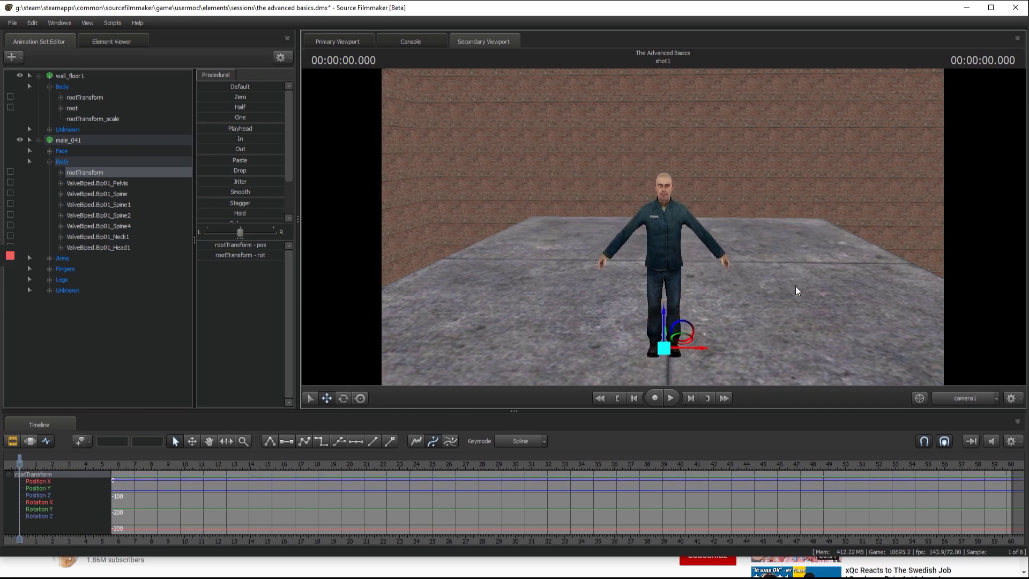
{"action": "left_click_drag", "start_coordinate": [797, 291], "coordinate": [662, 227]}
{"action": "left_click_drag", "start_coordinate": [673, 301], "coordinate": [663, 227]}
Step: Apply a rig to the male_041 animation set
{"action": "right_click", "coordinate": [73, 138]}
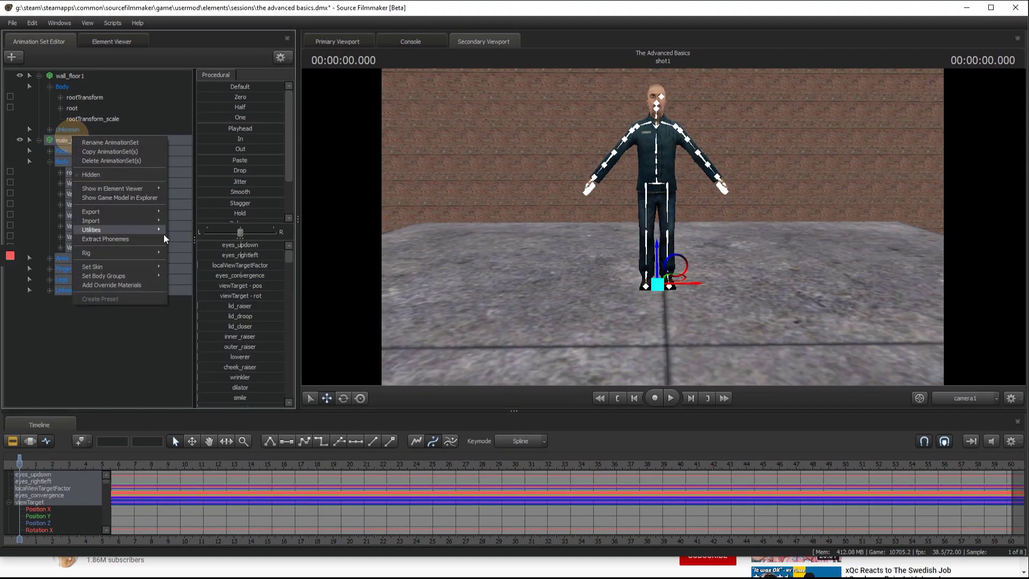
{"action": "mouse_move", "coordinate": [161, 253]}
{"action": "left_click", "coordinate": [212, 288]}
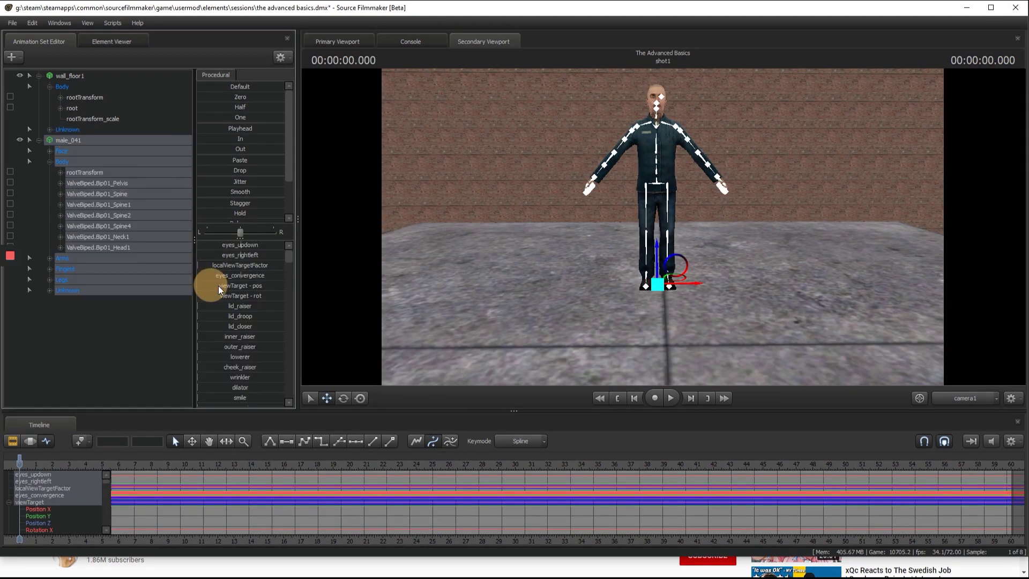
Step: Lower the right arm beside the body by moving rig_hand_R and adjusting rig_elbow_R
{"action": "left_click_drag", "start_coordinate": [604, 203], "coordinate": [639, 220]}
{"action": "left_click", "coordinate": [603, 203]}
{"action": "left_click", "coordinate": [359, 399]}
{"action": "left_click", "coordinate": [630, 165], "text": "ctrl"}
{"action": "key", "text": "w"}
{"action": "key", "text": "a"}
{"action": "key", "text": "d"}
{"action": "left_click_drag", "start_coordinate": [749, 237], "coordinate": [663, 227]}
{"action": "key", "text": "s"}
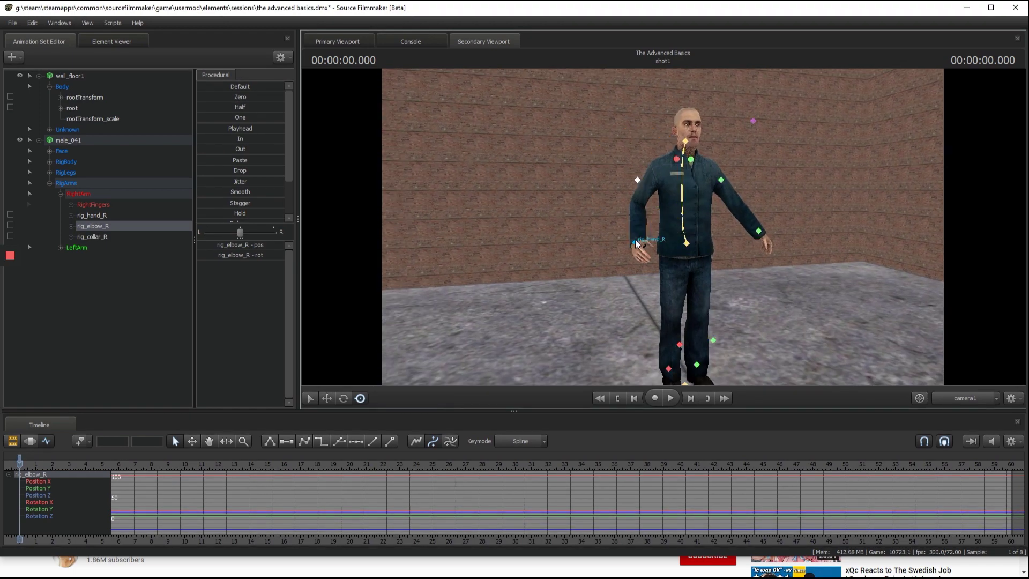
{"action": "left_click", "coordinate": [637, 244]}
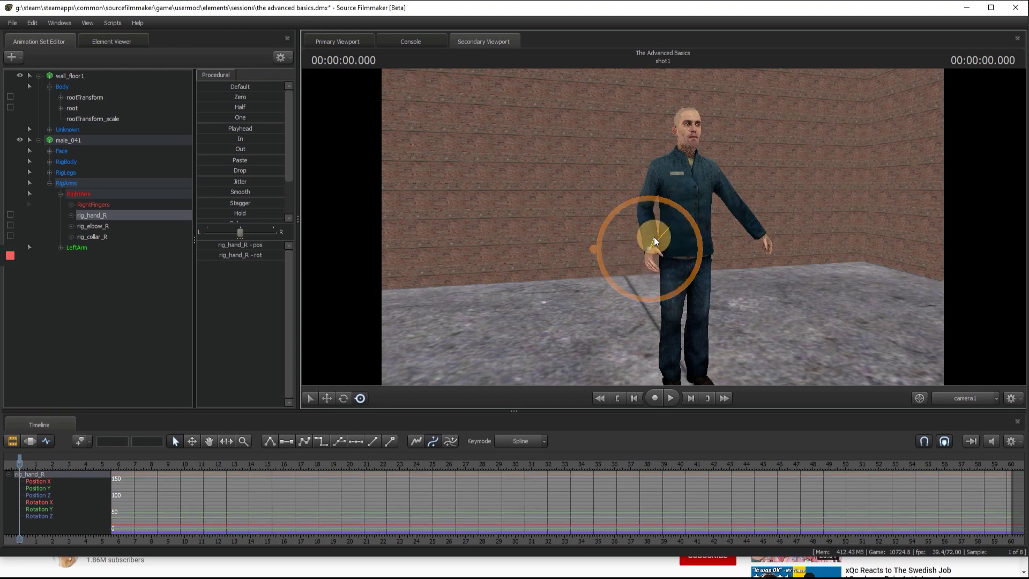
Step: Lower the left arm by bringing rig_hand_L down beside the body
{"action": "left_click", "coordinate": [749, 228]}
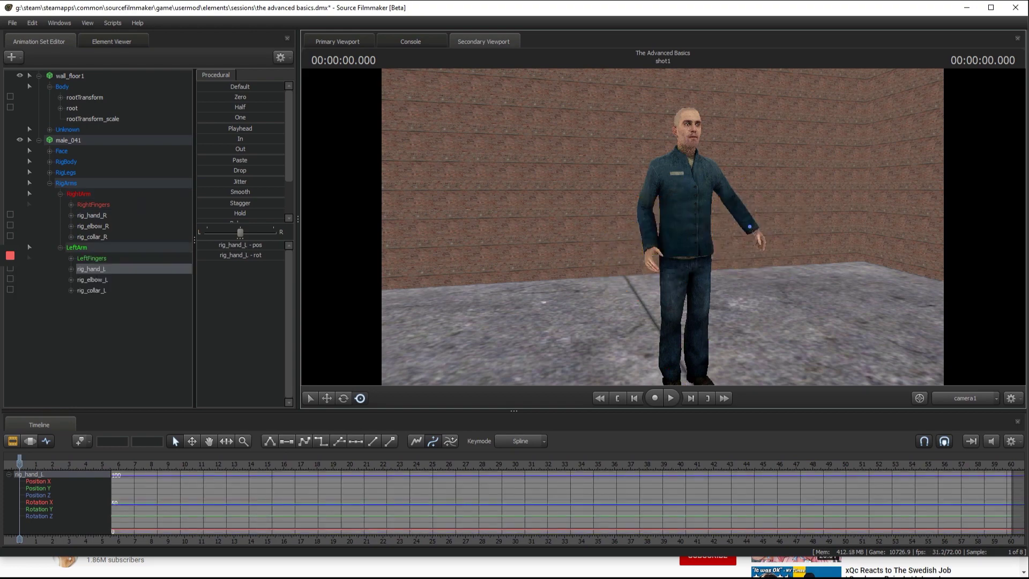
{"action": "left_click_drag", "start_coordinate": [750, 226], "coordinate": [724, 238]}
{"action": "left_click_drag", "start_coordinate": [914, 209], "coordinate": [635, 217]}
{"action": "key", "text": "w"}
{"action": "left_click", "coordinate": [673, 139], "text": "ctrl"}
{"action": "mouse_move", "coordinate": [673, 140]}
{"action": "left_mouse_down"}
{"action": "mouse_move", "coordinate": [663, 230]}
{"action": "mouse_move", "coordinate": [656, 141]}
{"action": "left_mouse_up"}
Step: Reposition rig_pelvis to adjust the character's standing posture
{"action": "key", "text": "w"}
{"action": "left_click_drag", "start_coordinate": [663, 226], "coordinate": [663, 226]}
{"action": "left_click", "coordinate": [643, 183], "text": "ctrl"}
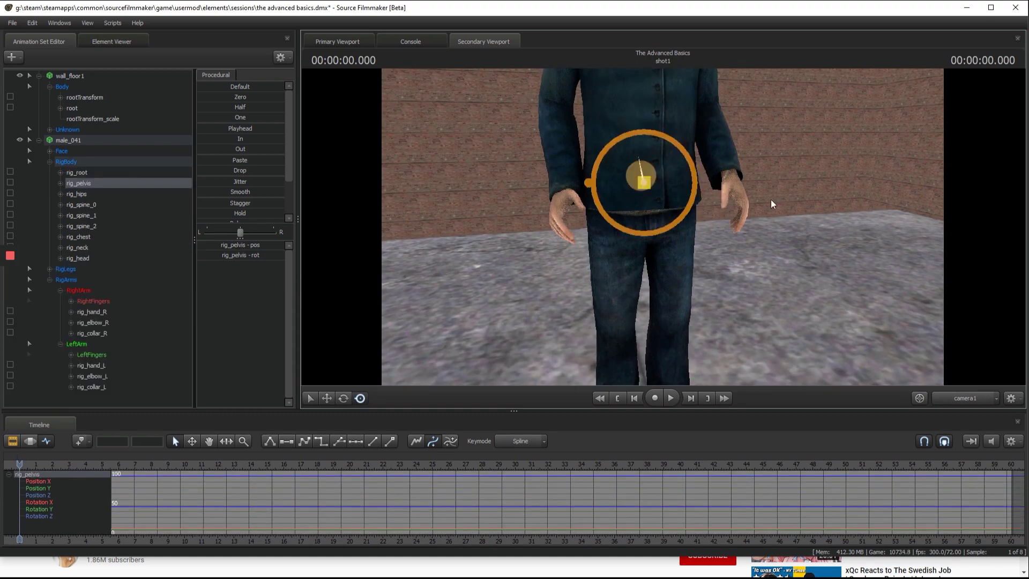
{"action": "key", "text": "s"}
{"action": "left_click_drag", "start_coordinate": [774, 202], "coordinate": [663, 227]}
{"action": "key", "text": "w"}
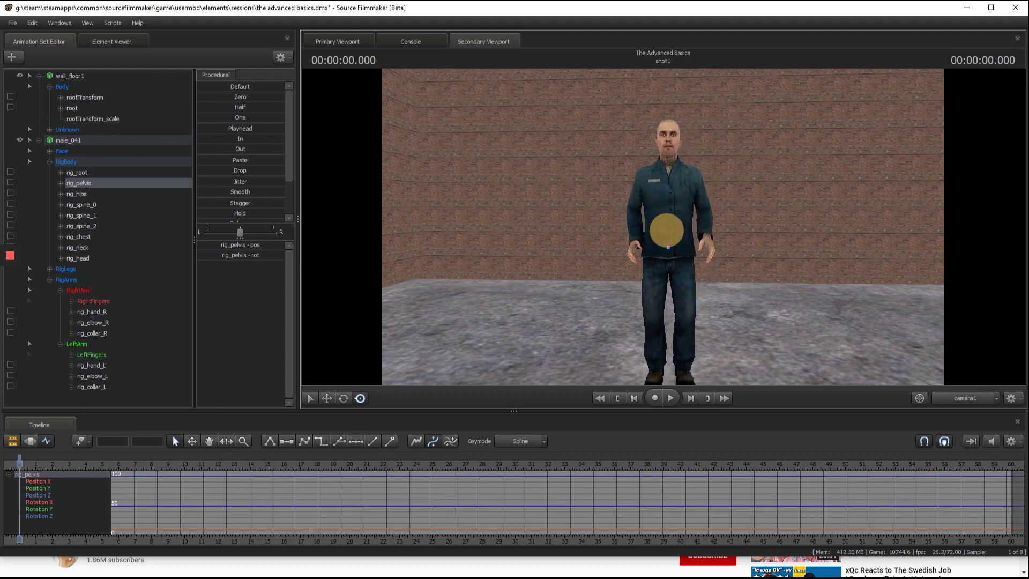
{"action": "left_click_drag", "start_coordinate": [672, 229], "coordinate": [700, 244]}
Step: Place rig_hand_L and rig_hand_R evenly beside the hips and adjust rig_collar_R and rig_collar_L
{"action": "left_click", "coordinate": [691, 238]}
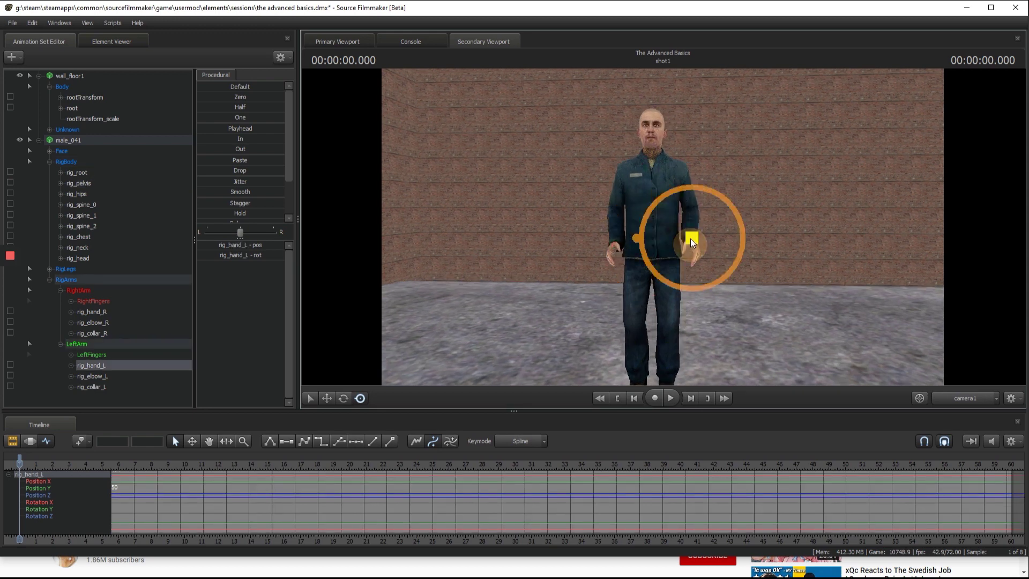
{"action": "left_click", "coordinate": [611, 251]}
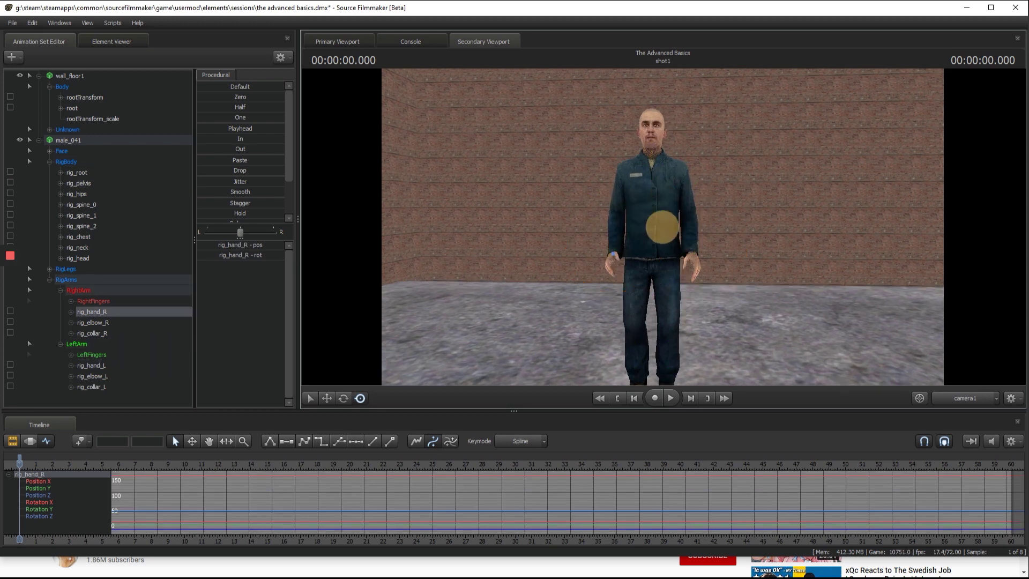
{"action": "left_click_drag", "start_coordinate": [662, 228], "coordinate": [662, 227]}
{"action": "left_click", "coordinate": [644, 162]}
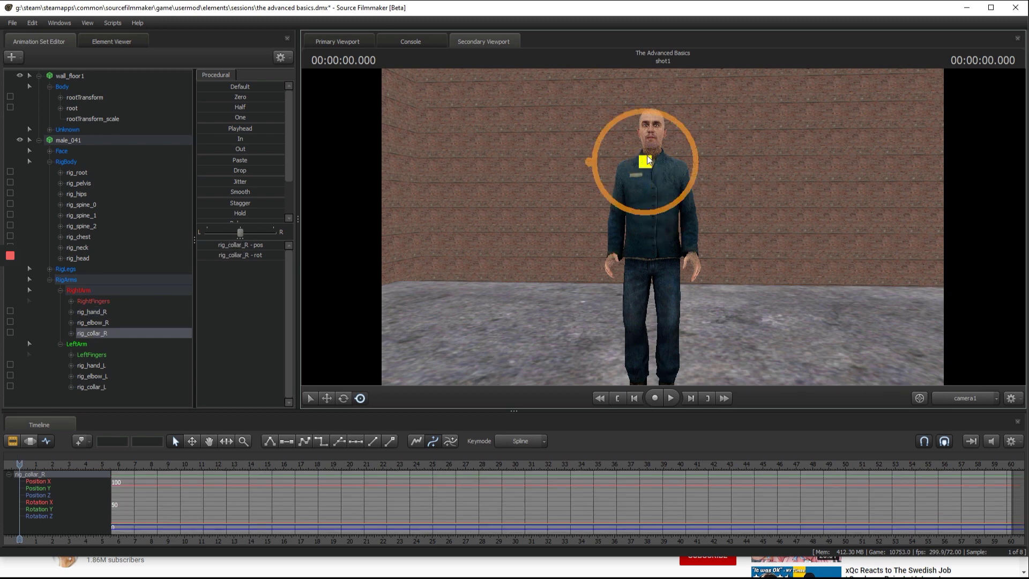
{"action": "left_click_drag", "start_coordinate": [614, 148], "coordinate": [678, 146]}
{"action": "left_click", "coordinate": [659, 162], "text": "ctrl"}
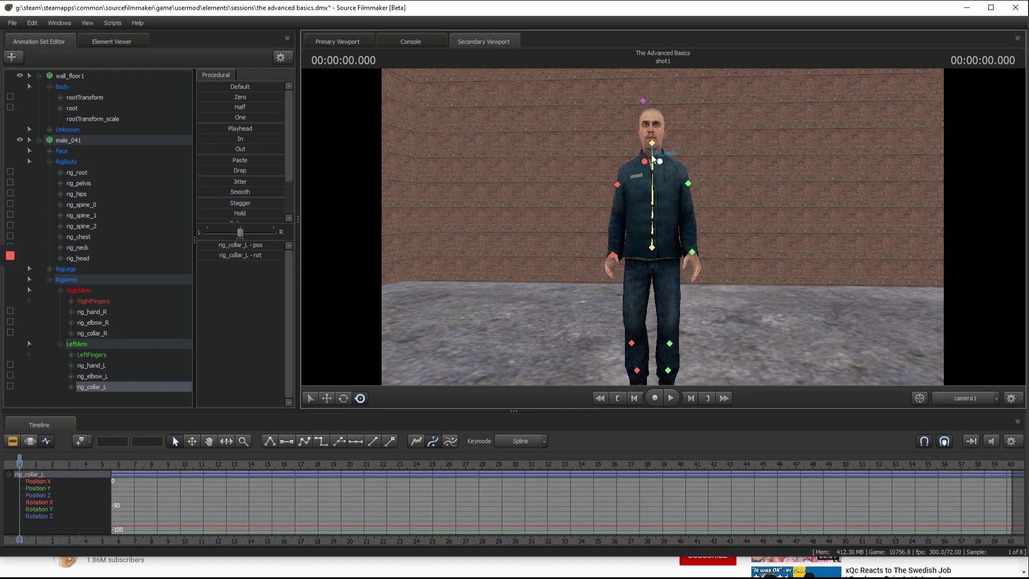
Step: Try to reposition rig_hips and undo the change
{"action": "left_click", "coordinate": [653, 251]}
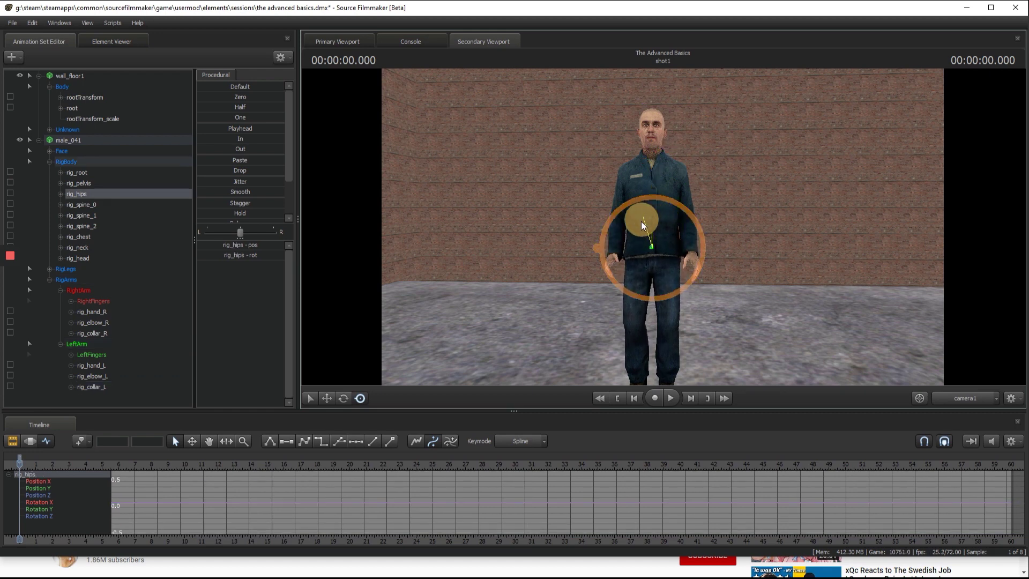
{"action": "left_click_drag", "start_coordinate": [653, 260], "coordinate": [670, 220]}
{"action": "left_click_drag", "start_coordinate": [662, 228], "coordinate": [656, 239]}
{"action": "key", "text": "ctrl+z"}
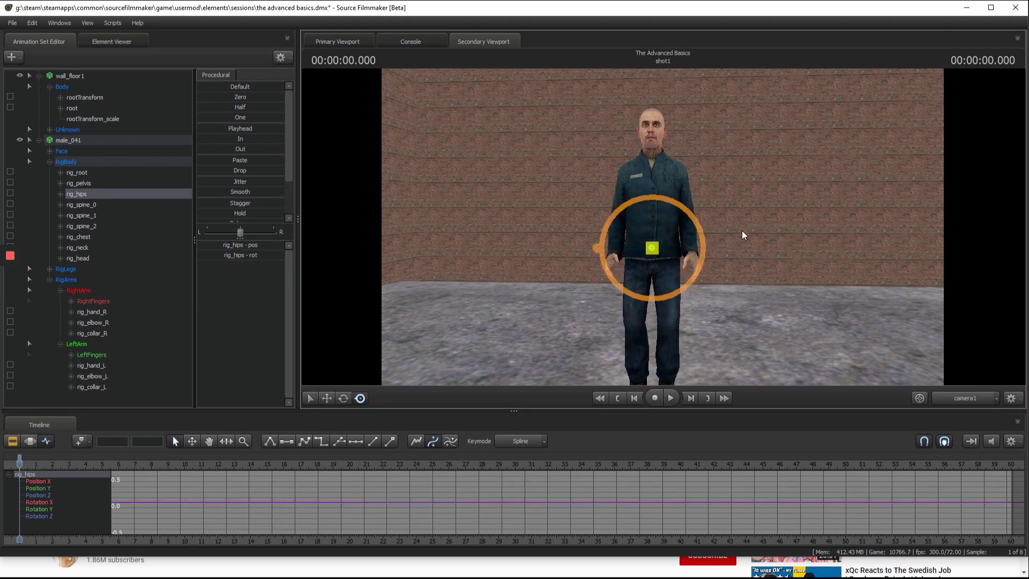
Step: Reposition the left foot with rig_foot_L, turning it slightly outward on the floor
{"action": "left_click_drag", "start_coordinate": [744, 236], "coordinate": [652, 234]}
{"action": "key", "text": "w"}
{"action": "left_click", "coordinate": [611, 295]}
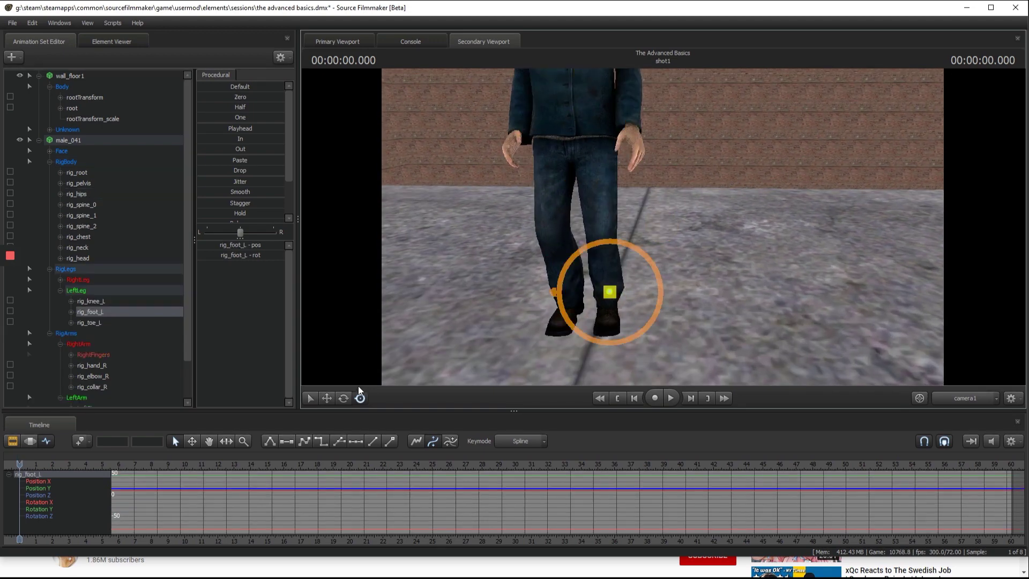
{"action": "key", "text": "w"}
{"action": "left_click_drag", "start_coordinate": [606, 313], "coordinate": [607, 278]}
Step: Reposition and rotate the right foot with rig_foot_R to complete the stance
{"action": "key", "text": "ctrl"}
{"action": "left_click", "coordinate": [568, 293]}
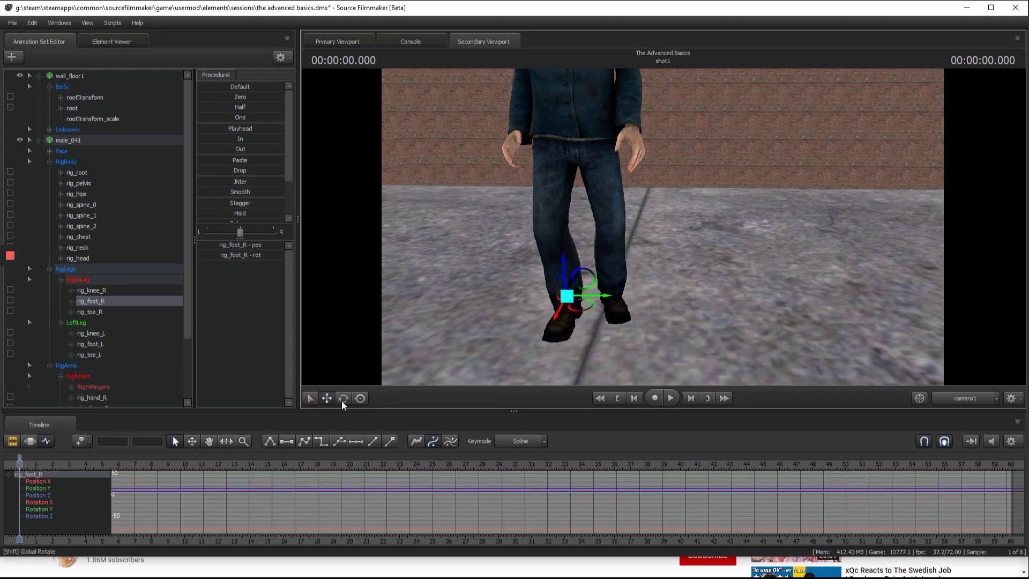
{"action": "left_click_drag", "start_coordinate": [576, 305], "coordinate": [571, 310]}
Step: Rotate the upper-body controls from rig_spine_0 up through rig_chest, rig_neck and rig_head to straighten the character's standing posture
{"action": "left_click_drag", "start_coordinate": [705, 284], "coordinate": [663, 226]}
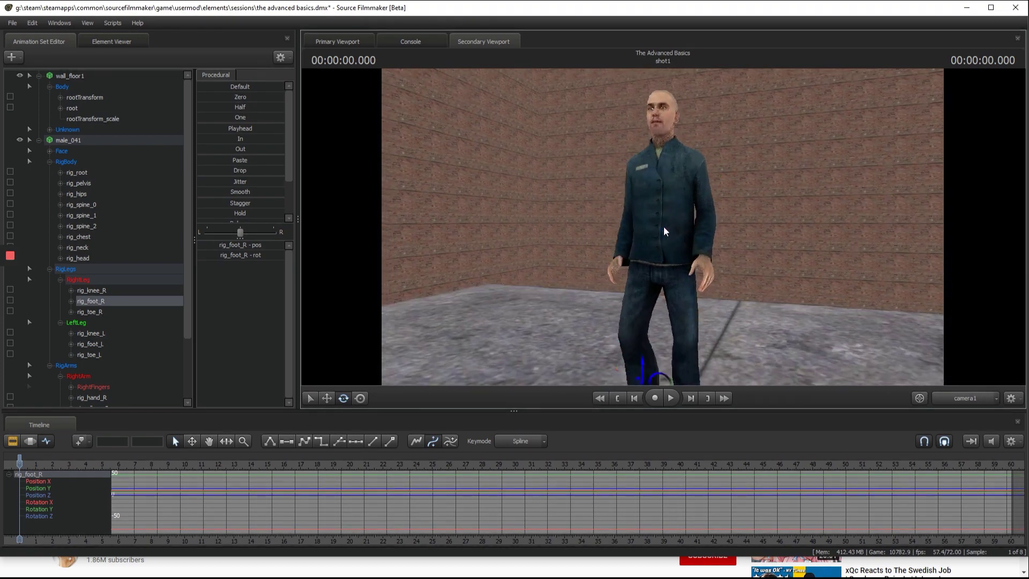
{"action": "left_click", "coordinate": [663, 230], "text": "ctrl"}
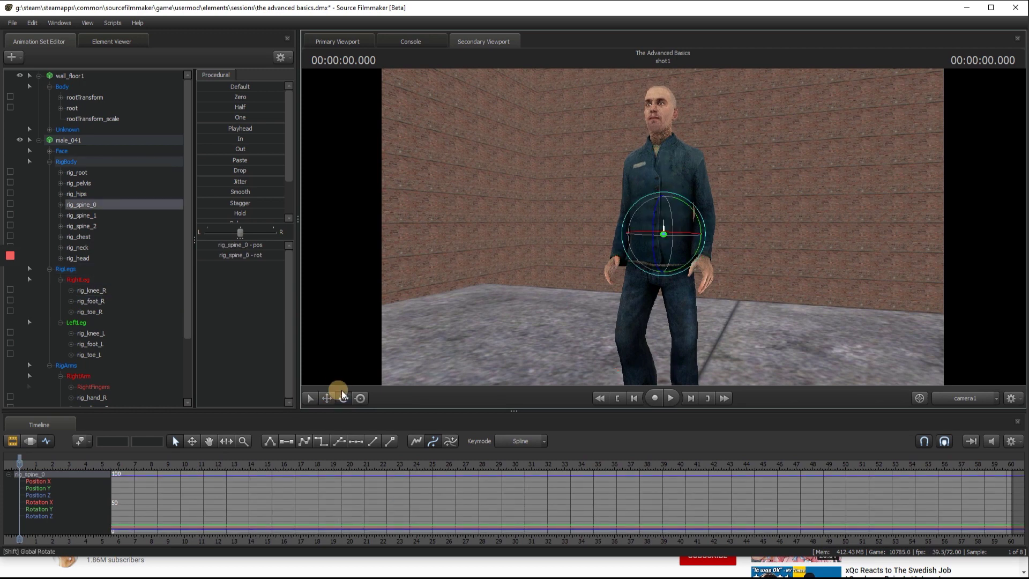
{"action": "left_click", "coordinate": [663, 214]}
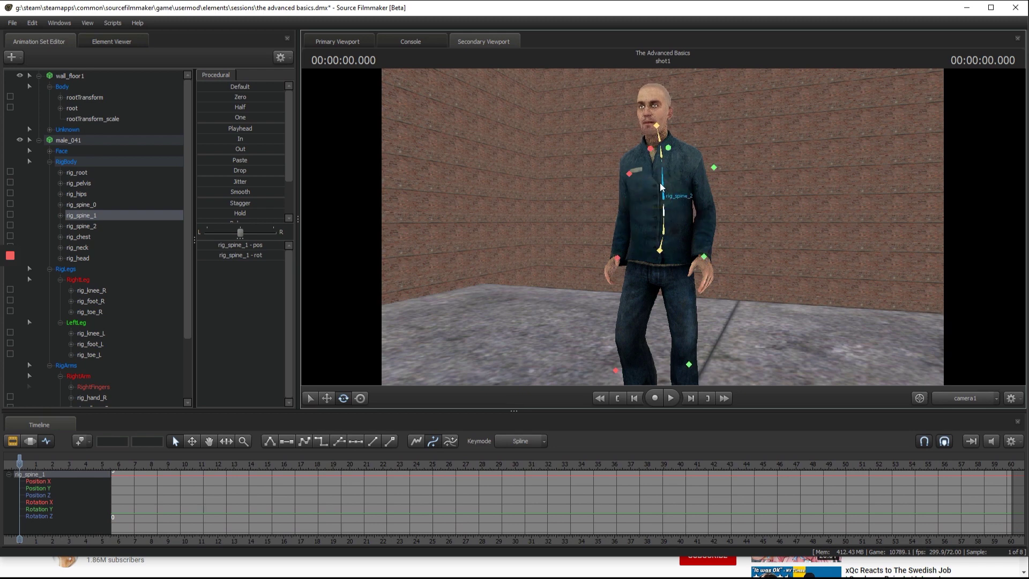
{"action": "left_click", "coordinate": [654, 187]}
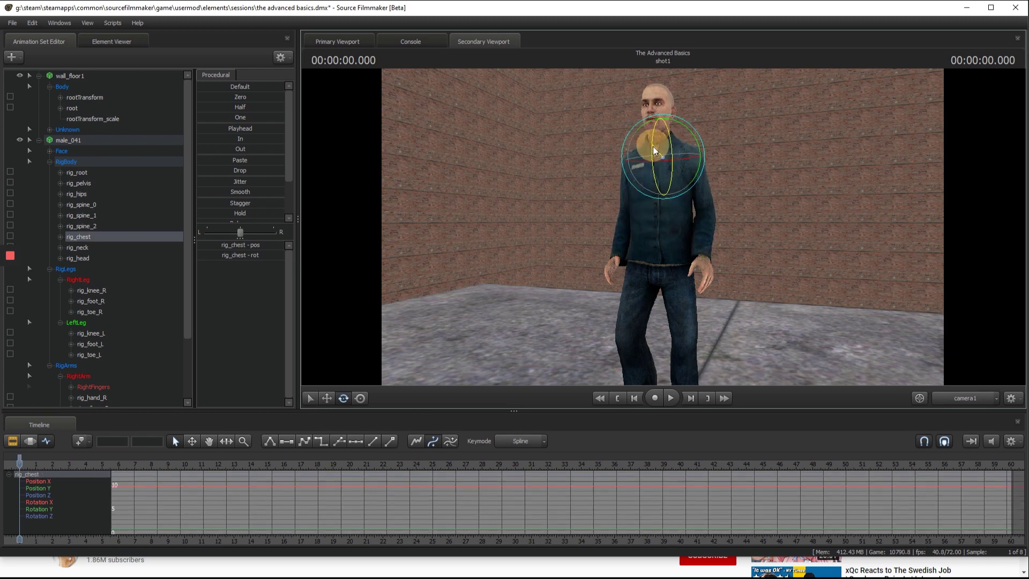
{"action": "left_click", "coordinate": [660, 138]}
{"action": "left_click", "coordinate": [659, 125]}
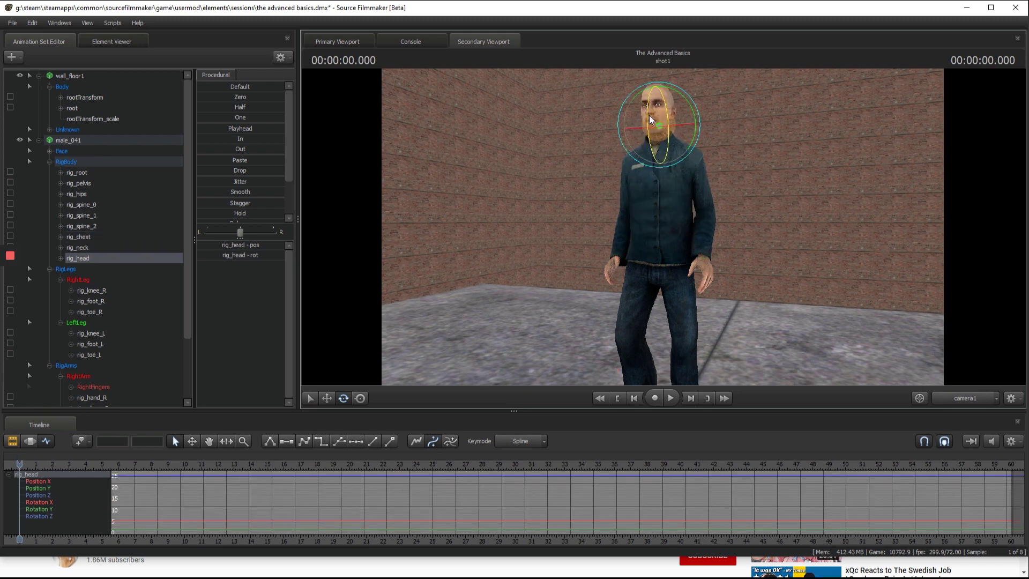
Step: Key rig_pelvis in a forward-shifted pose at 0.25 s to begin the walk, undoing the excess adjustments
{"action": "key", "text": "s"}
{"action": "left_click_drag", "start_coordinate": [677, 171], "coordinate": [663, 227]}
{"action": "key", "text": "w"}
{"action": "right_click_drag", "start_coordinate": [663, 226], "coordinate": [674, 200]}
{"action": "left_click", "coordinate": [684, 155]}
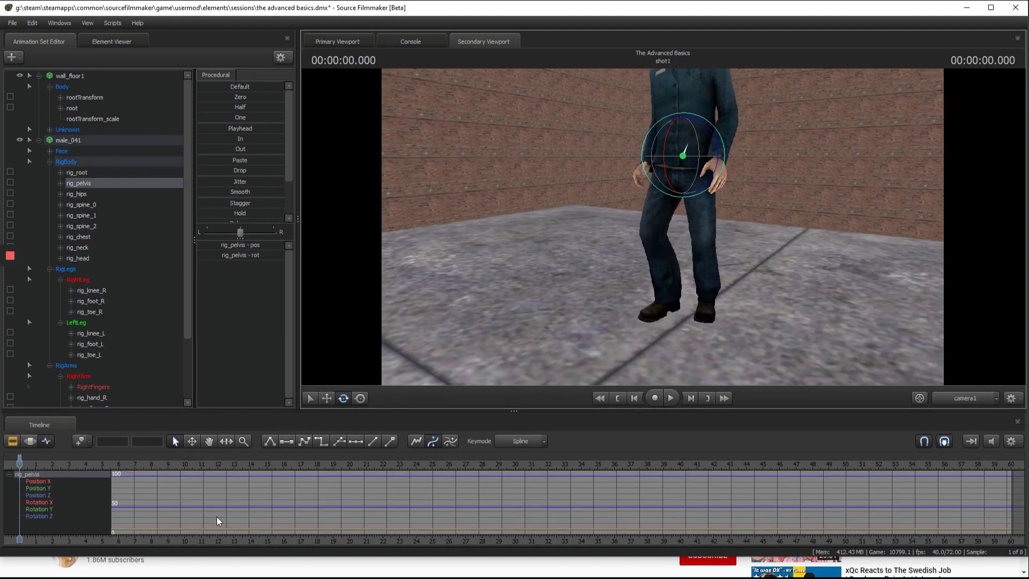
{"action": "middle_click_drag", "start_coordinate": [179, 535], "coordinate": [648, 503]}
{"action": "right_click_drag", "start_coordinate": [663, 225], "coordinate": [664, 225]}
{"action": "scroll", "coordinate": [587, 451], "scroll_direction": "up", "scroll_amount": 5}
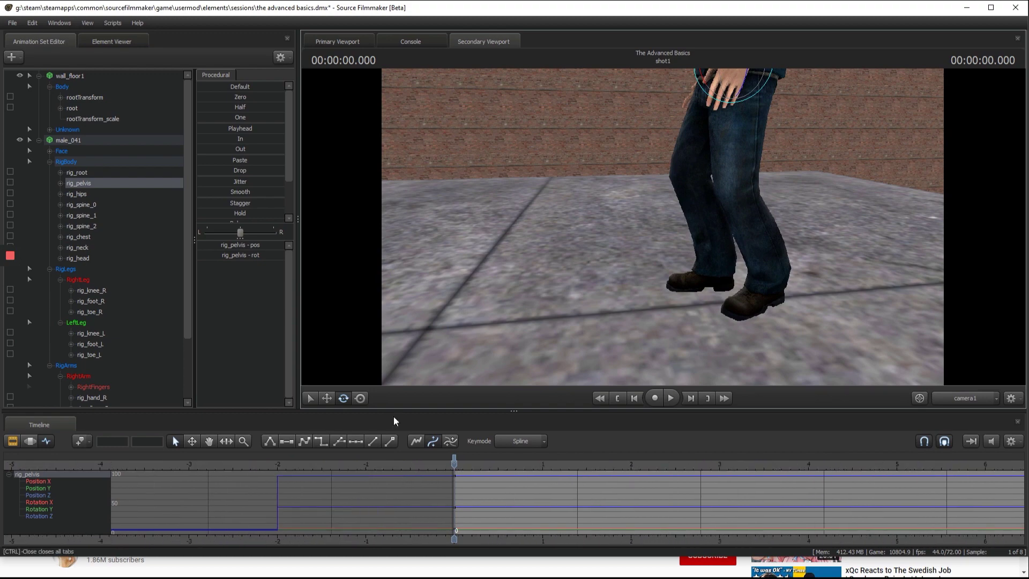
{"action": "left_click_drag", "start_coordinate": [463, 460], "coordinate": [505, 465]}
{"action": "right_click_drag", "start_coordinate": [627, 291], "coordinate": [694, 213]}
{"action": "left_click_drag", "start_coordinate": [712, 225], "coordinate": [650, 140]}
{"action": "key", "text": "ctrl+z"}
{"action": "key", "text": "ctrl+z"}
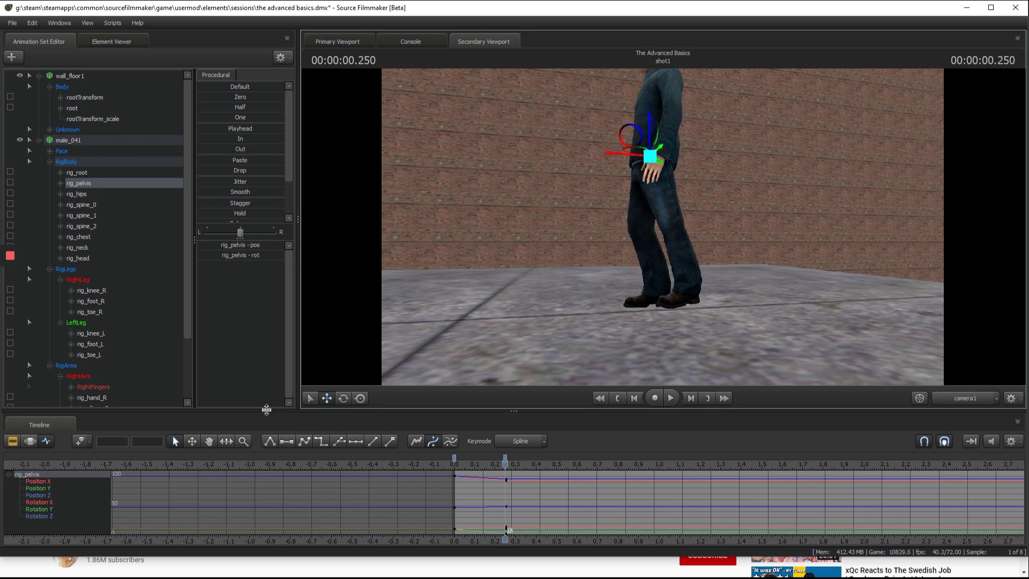
Step: Fine-tune the forward shift of rig_pelvis at 0.25 s with the screen-space manipulator
{"action": "left_click", "coordinate": [361, 398]}
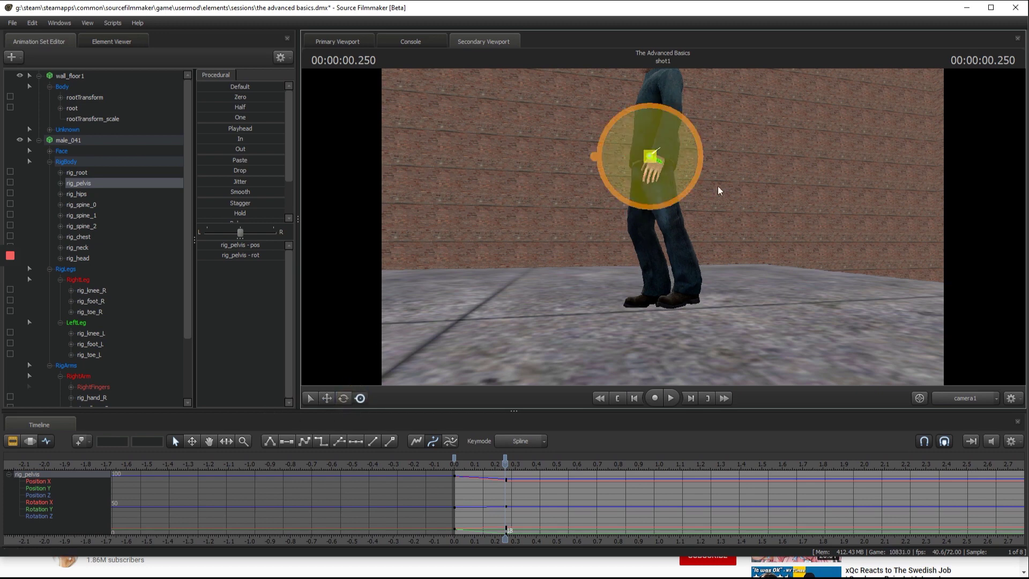
{"action": "left_click_drag", "start_coordinate": [718, 185], "coordinate": [712, 193]}
{"action": "key", "text": "w"}
{"action": "left_click_drag", "start_coordinate": [660, 226], "coordinate": [663, 226]}
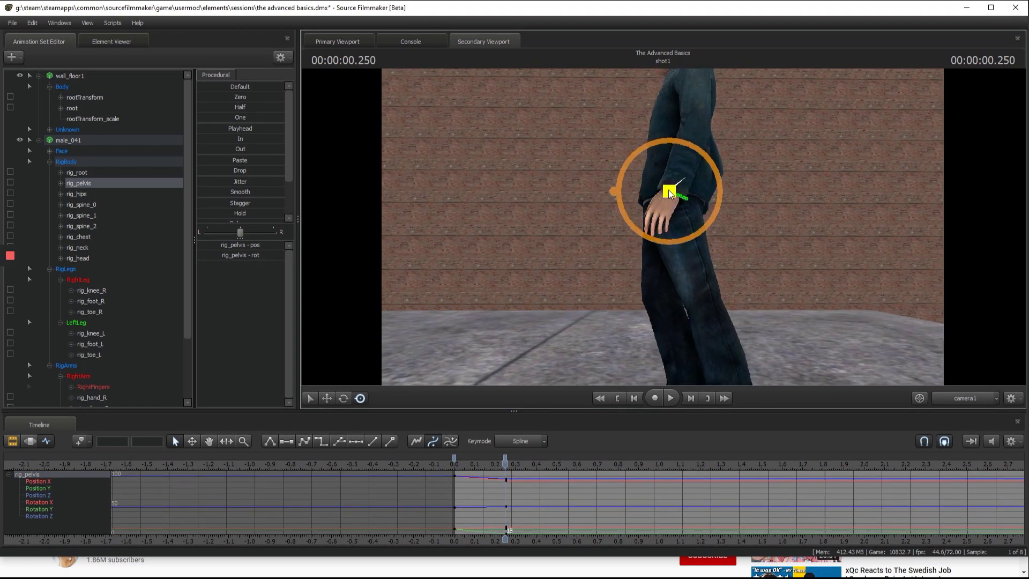
{"action": "left_click_drag", "start_coordinate": [668, 191], "coordinate": [662, 226]}
Step: Play ahead to 0.569 s and key rig_pelvis lower and further forward
{"action": "key", "text": "space"}
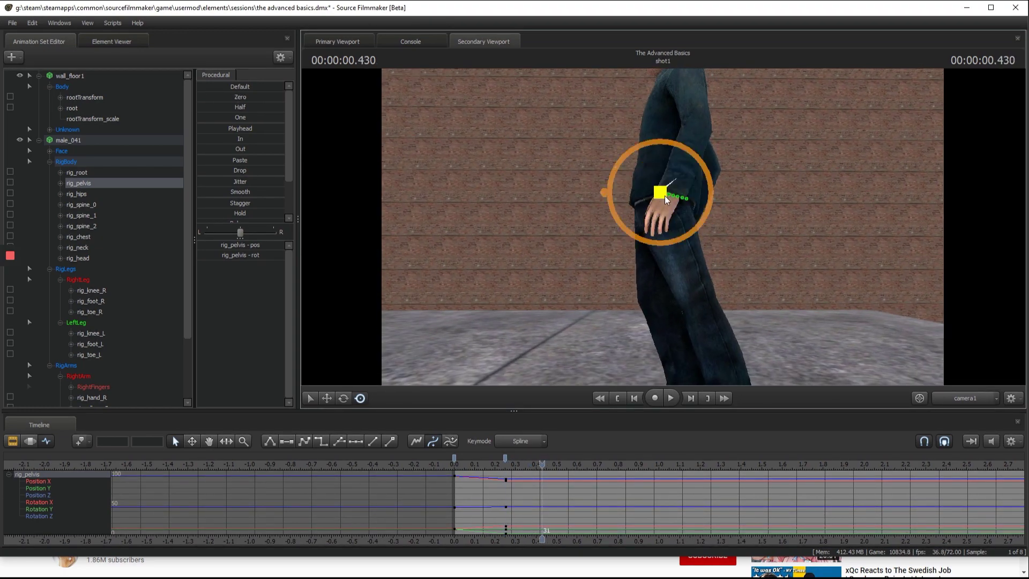
{"action": "key", "text": "space"}
{"action": "key", "text": "space"}
{"action": "key", "text": "s"}
{"action": "left_click_drag", "start_coordinate": [660, 195], "coordinate": [663, 227]}
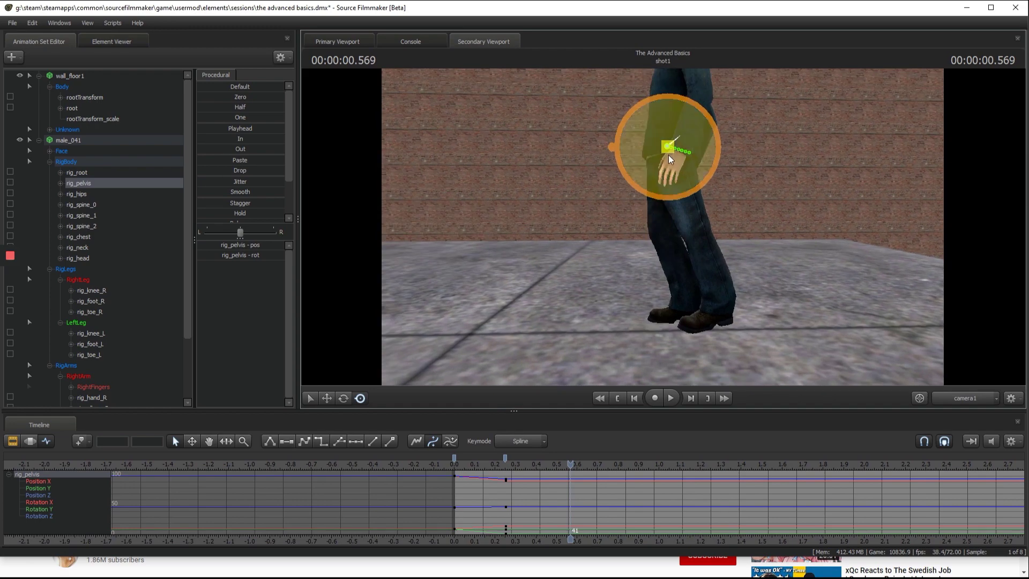
{"action": "mouse_move", "coordinate": [669, 146]}
{"action": "left_mouse_down"}
{"action": "mouse_move", "coordinate": [659, 226]}
{"action": "mouse_move", "coordinate": [668, 151]}
{"action": "left_mouse_up"}
{"action": "left_click_drag", "start_coordinate": [662, 227], "coordinate": [663, 227]}
Step: Advance to 0.75 s and key rig_pelvis lowered and shifted toward the character's right leg
{"action": "key", "text": "a"}
{"action": "key", "text": "space"}
{"action": "key", "text": "space"}
{"action": "left_click_drag", "start_coordinate": [665, 170], "coordinate": [662, 180]}
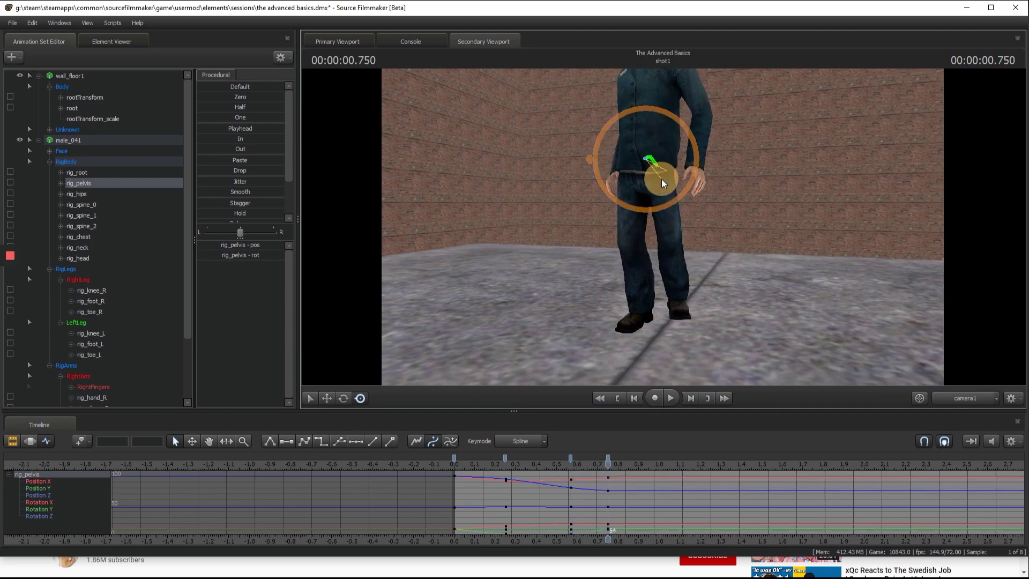
{"action": "left_click_drag", "start_coordinate": [645, 138], "coordinate": [650, 159]}
Step: Retime the rig_pelvis keyframes to about 0.18, 0.36 and 0.58 s while previewing the motion
{"action": "left_click_drag", "start_coordinate": [606, 459], "coordinate": [628, 460]}
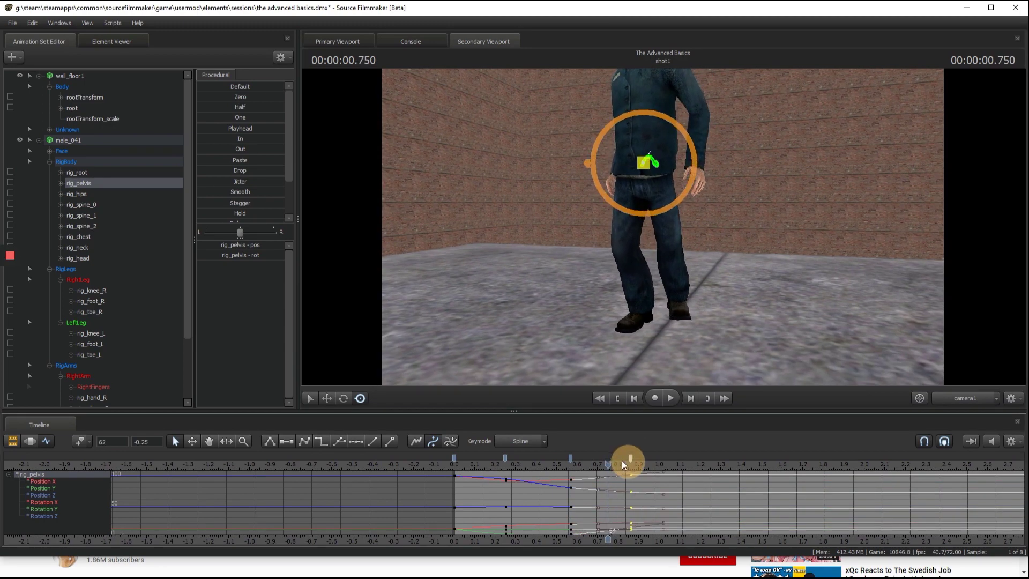
{"action": "left_click", "coordinate": [457, 462]}
{"action": "key", "text": "space"}
{"action": "mouse_move", "coordinate": [457, 463]}
{"action": "left_mouse_down"}
{"action": "mouse_move", "coordinate": [577, 459]}
{"action": "mouse_move", "coordinate": [549, 461]}
{"action": "left_mouse_up"}
{"action": "left_click_drag", "start_coordinate": [522, 463], "coordinate": [457, 463]}
{"action": "key", "text": "space"}
{"action": "left_click_drag", "start_coordinate": [632, 458], "coordinate": [530, 463]}
{"action": "key", "text": "space"}
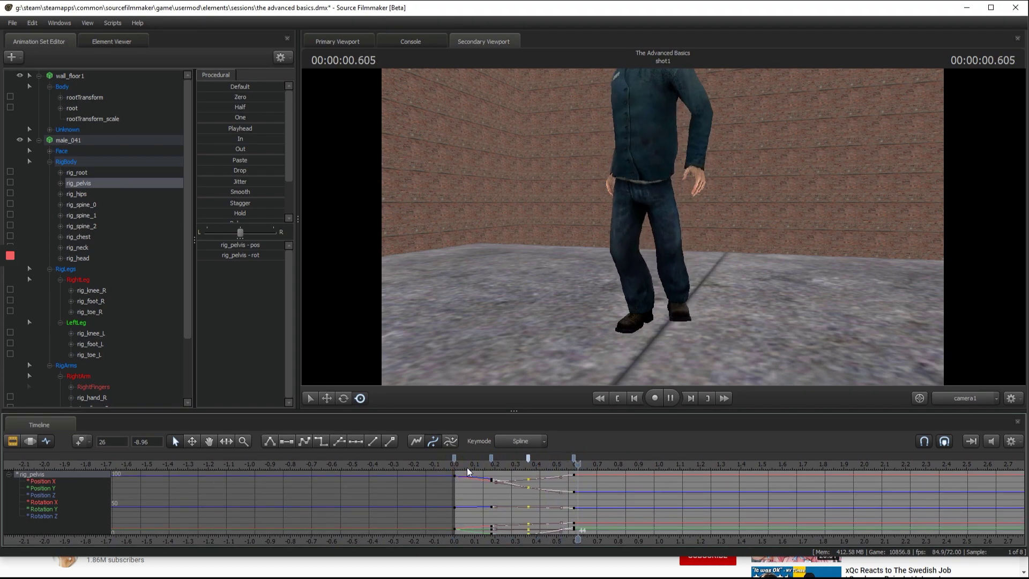
Step: Add a rig_pelvis keyframe at about 0.69 s and play back the pelvis motion from near the start
{"action": "left_click", "coordinate": [468, 468]}
{"action": "key", "text": "space"}
{"action": "key", "text": "m"}
{"action": "left_click_drag", "start_coordinate": [596, 465], "coordinate": [488, 468]}
{"action": "key", "text": "space"}
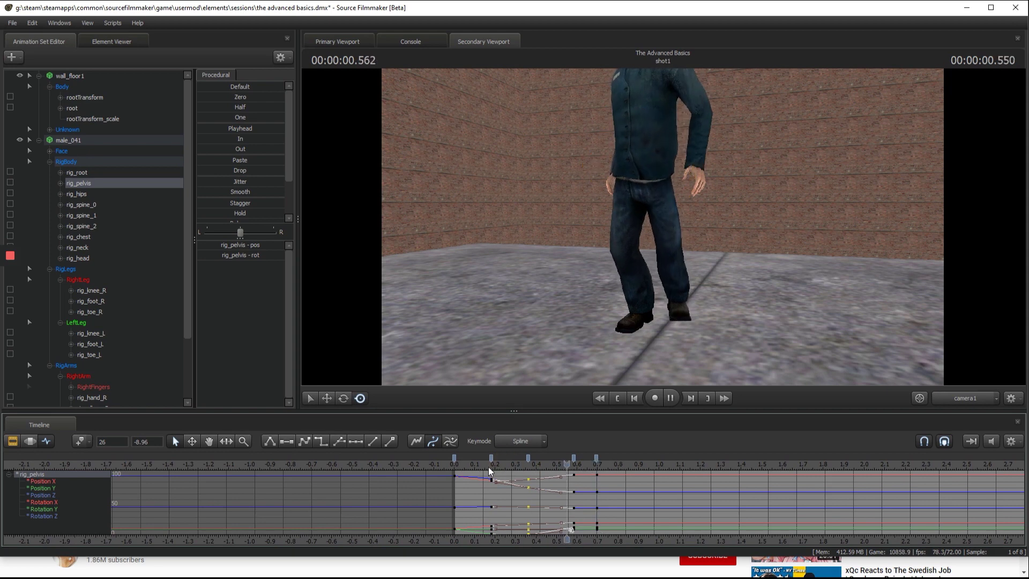
{"action": "left_click", "coordinate": [489, 471]}
{"action": "key", "text": "space"}
Step: Try to move rig_foot_L at 0.166 s and undo the move
{"action": "left_click", "coordinate": [678, 300]}
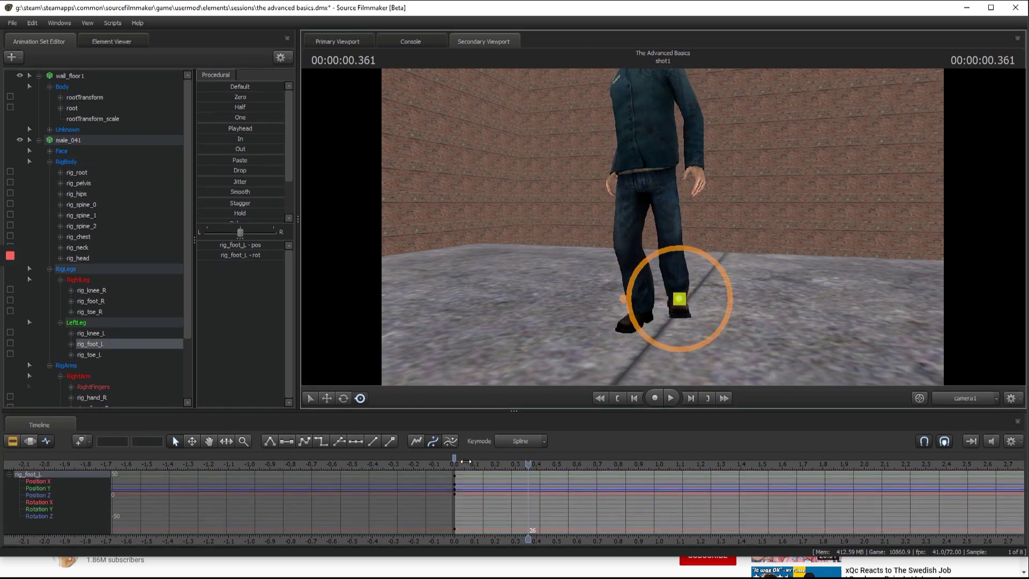
{"action": "left_click", "coordinate": [459, 467]}
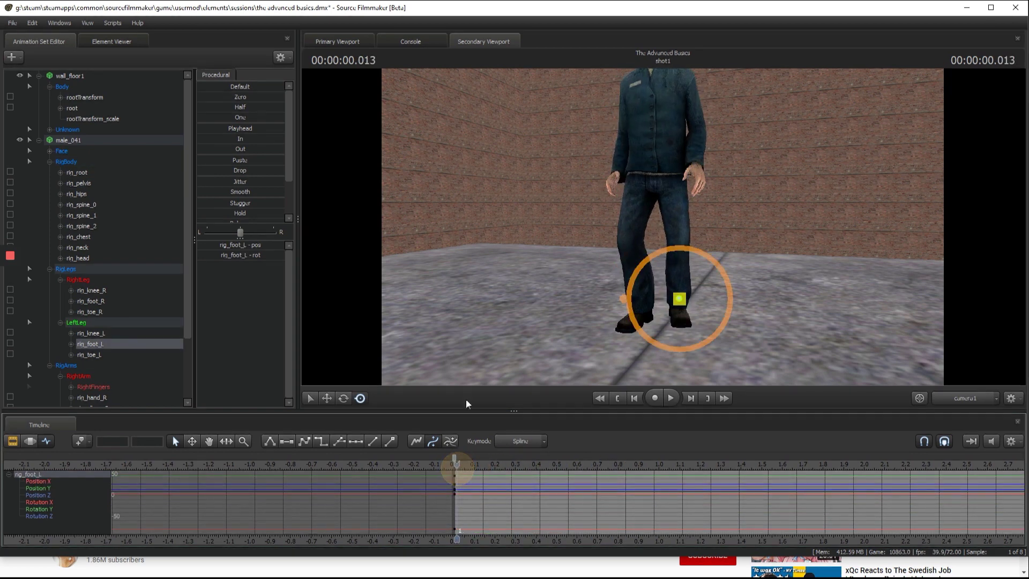
{"action": "left_click_drag", "start_coordinate": [557, 300], "coordinate": [668, 200]}
{"action": "key", "text": "w"}
{"action": "key", "text": "s"}
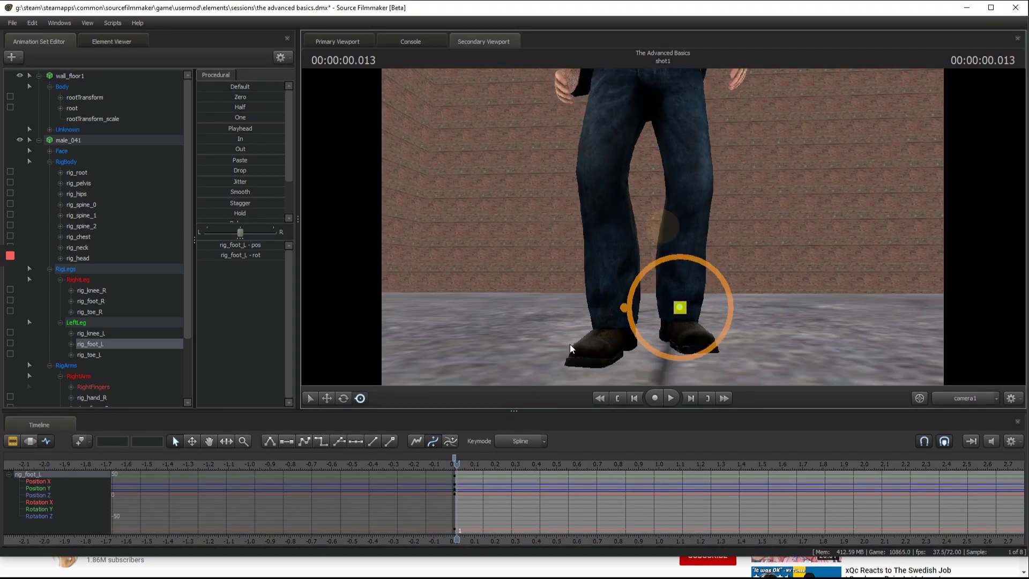
{"action": "left_click", "coordinate": [483, 468]}
{"action": "scroll", "coordinate": [483, 468], "scroll_direction": "up", "scroll_amount": 3}
{"action": "mouse_move", "coordinate": [471, 470]}
{"action": "left_mouse_down"}
{"action": "mouse_move", "coordinate": [459, 469]}
{"action": "mouse_move", "coordinate": [492, 468]}
{"action": "left_mouse_up"}
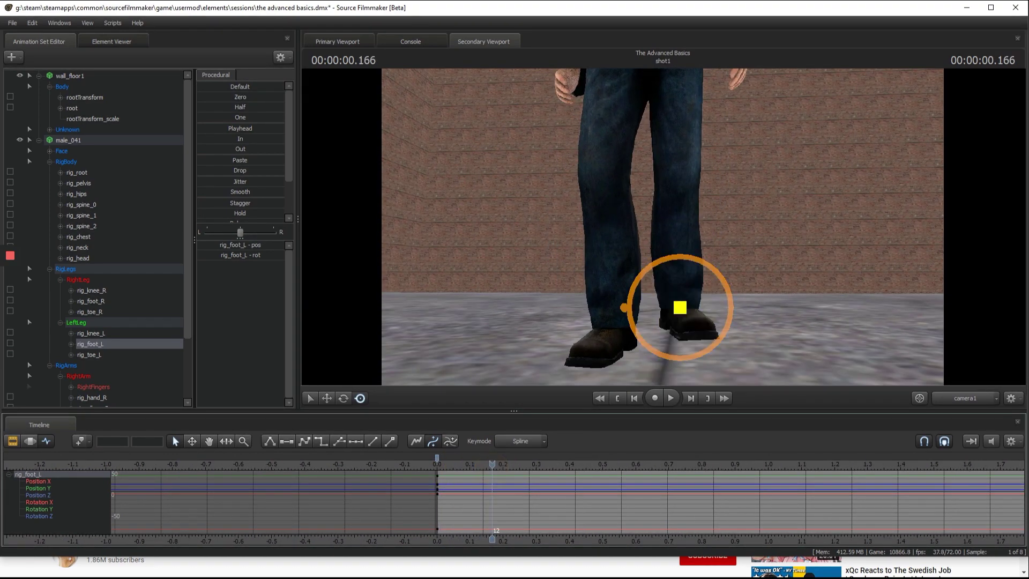
{"action": "left_click_drag", "start_coordinate": [680, 307], "coordinate": [663, 227]}
{"action": "key", "text": "ctrl+z"}
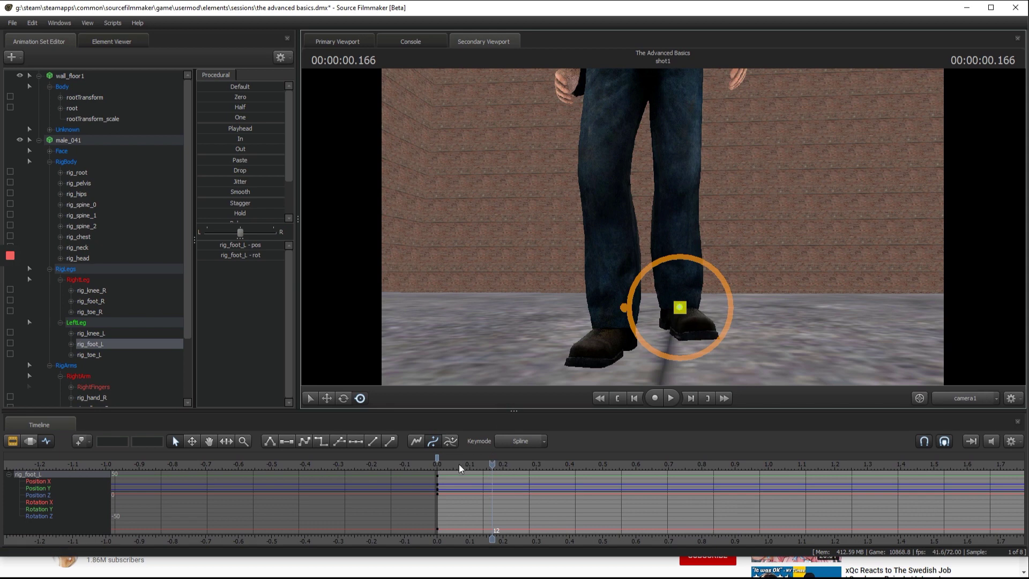
Step: Rotate rig_foot_L and rig_toe_L at 0.0 s so the left shoe sits flat on the floor
{"action": "left_click", "coordinate": [437, 465]}
{"action": "left_click", "coordinate": [343, 397]}
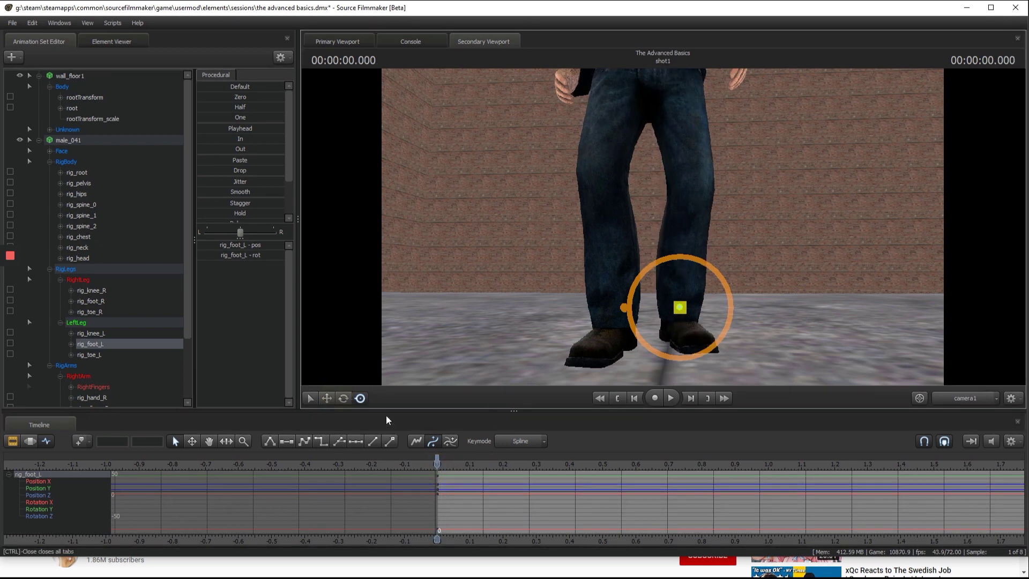
{"action": "left_click_drag", "start_coordinate": [675, 273], "coordinate": [681, 264]}
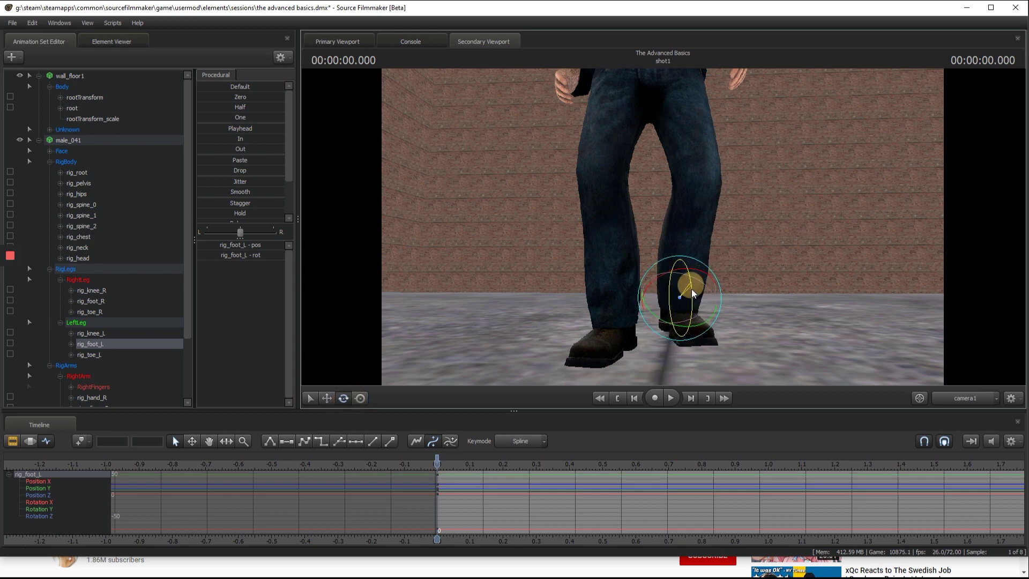
{"action": "left_click", "coordinate": [700, 369]}
{"action": "left_click", "coordinate": [690, 343]}
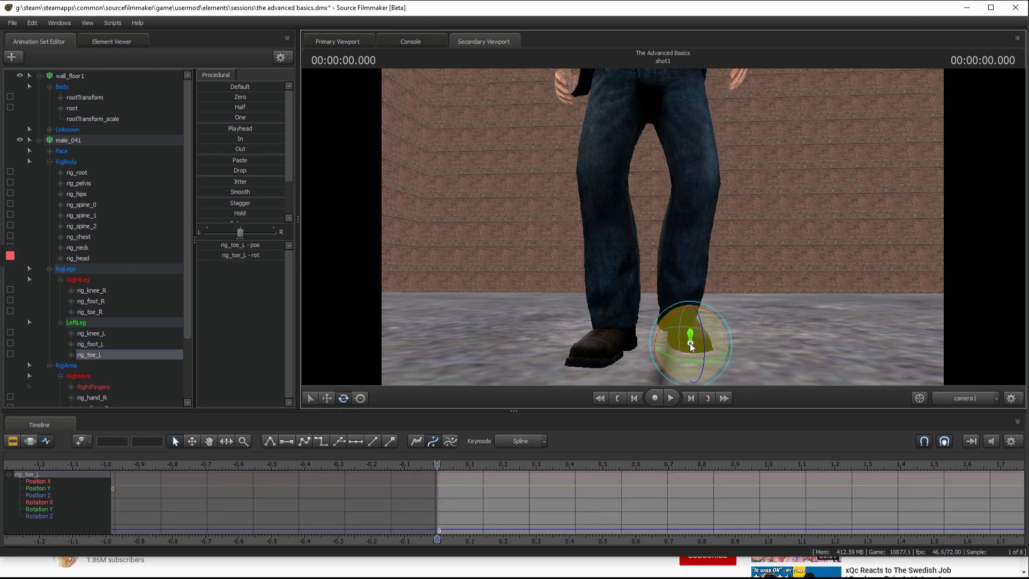
{"action": "right_click", "coordinate": [690, 342]}
{"action": "left_click_drag", "start_coordinate": [702, 332], "coordinate": [703, 332]}
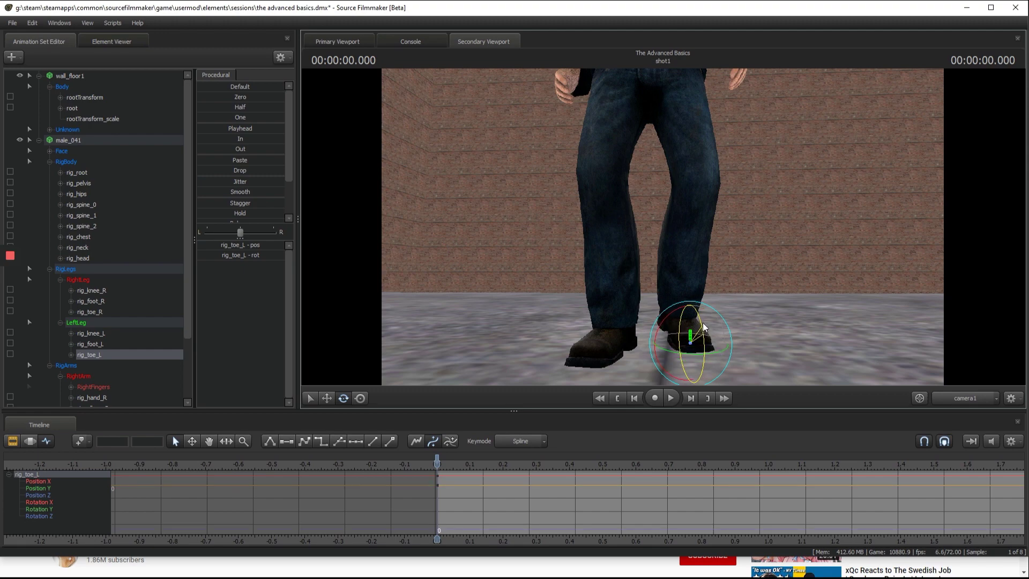
Step: Move and rotate rig_foot_L at 0.152 s to key the left heel lifting off the floor
{"action": "key", "text": "w"}
{"action": "left_click_drag", "start_coordinate": [786, 327], "coordinate": [662, 227]}
{"action": "left_click", "coordinate": [652, 204]}
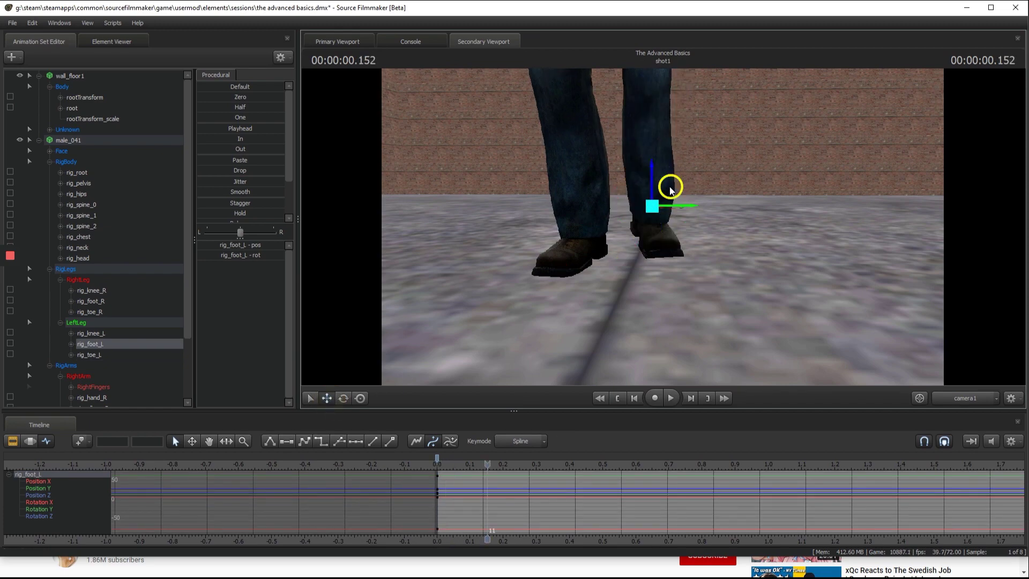
{"action": "left_click_drag", "start_coordinate": [670, 189], "coordinate": [663, 226]}
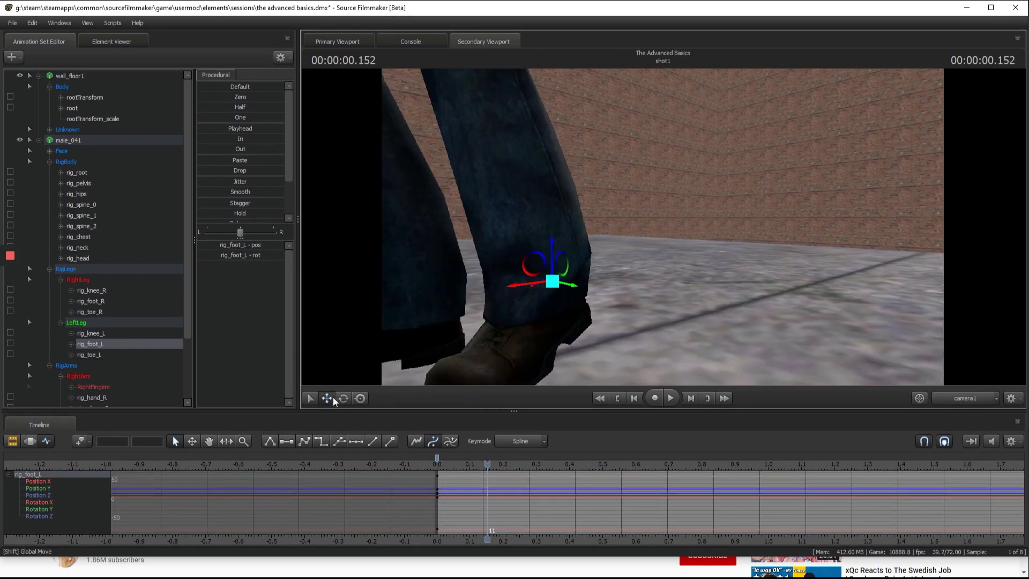
{"action": "left_click_drag", "start_coordinate": [532, 258], "coordinate": [520, 258]}
{"action": "left_click_drag", "start_coordinate": [521, 257], "coordinate": [603, 200]}
Step: Key rig_foot_L raised and swinging forward at 0.430 s
{"action": "left_click_drag", "start_coordinate": [584, 209], "coordinate": [629, 233]}
{"action": "left_click_drag", "start_coordinate": [584, 233], "coordinate": [700, 211]}
{"action": "key", "text": "Up"}
{"action": "key", "text": "Up"}
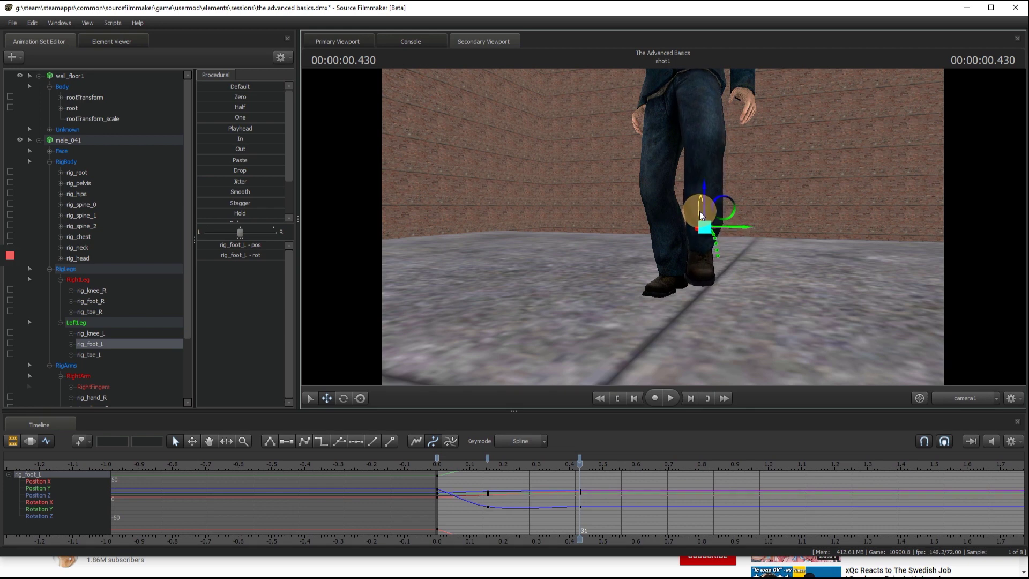
Step: Place rig_foot_L forward and down in front of the right foot at 0.652 s
{"action": "left_click", "coordinate": [360, 398]}
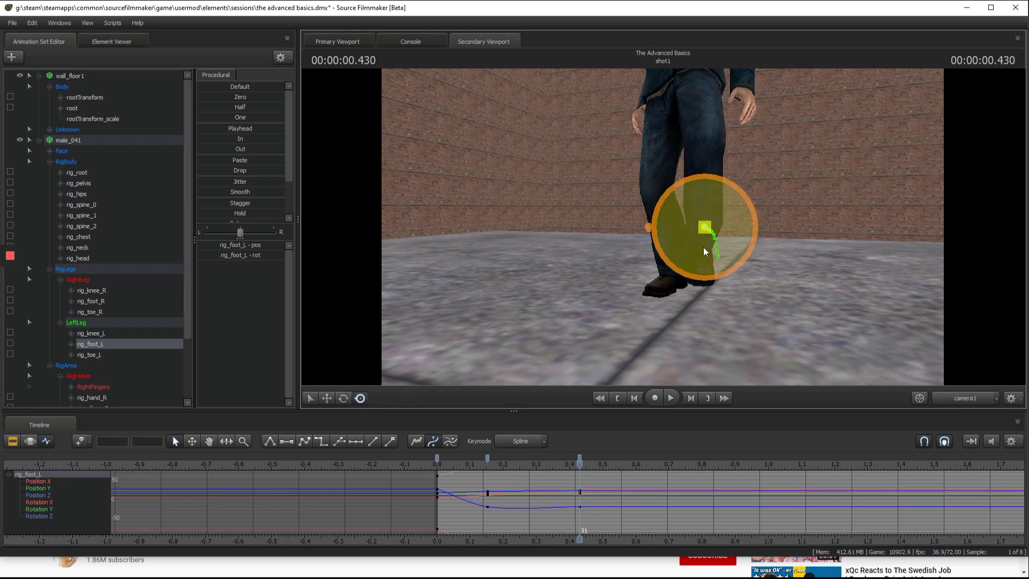
{"action": "left_click_drag", "start_coordinate": [703, 247], "coordinate": [668, 282]}
{"action": "key", "text": "space"}
{"action": "key", "text": "space"}
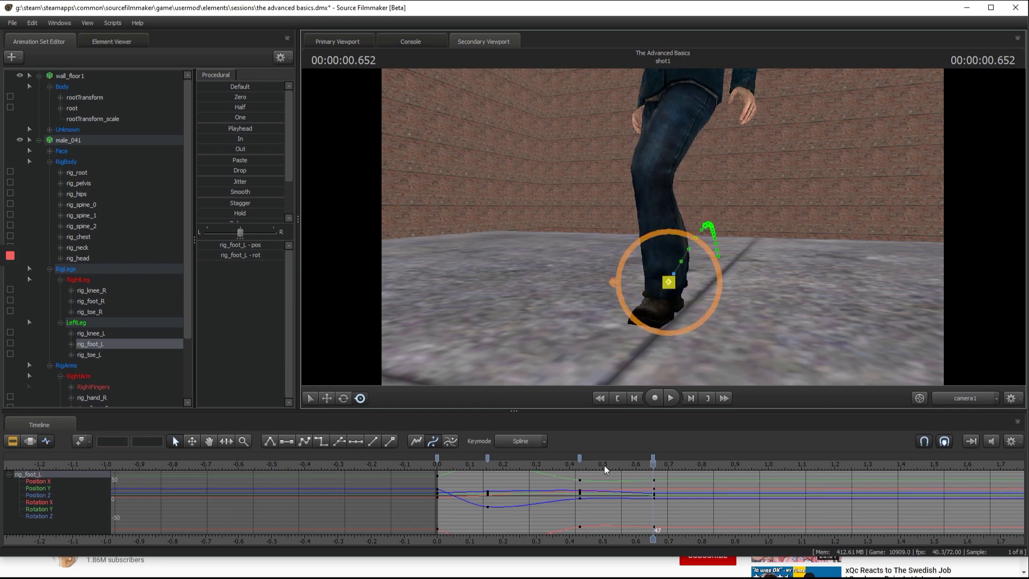
Step: Preview the left step from the front and shift rig_foot_L outward at 0.652 s so it lands straight ahead
{"action": "key", "text": "space"}
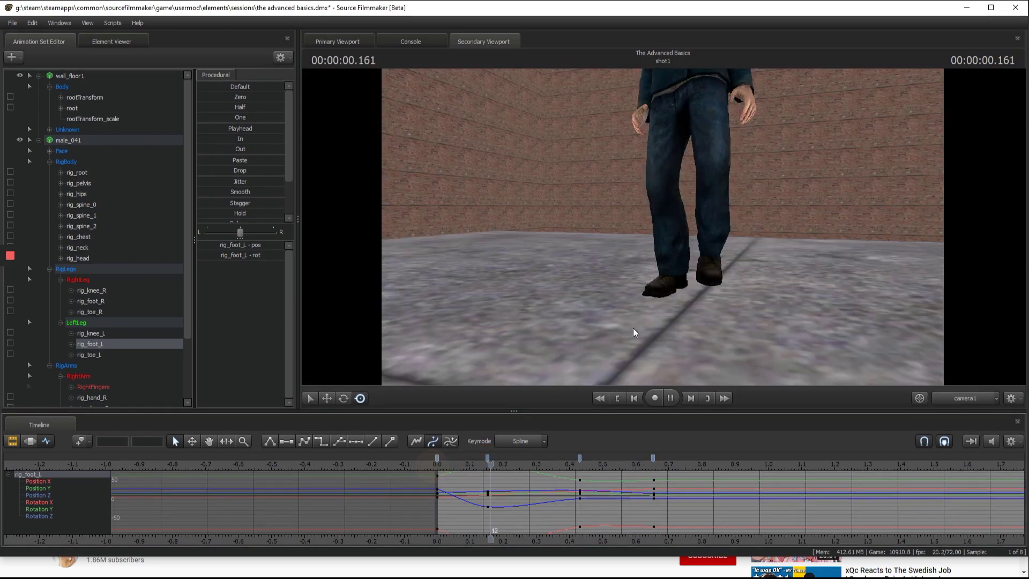
{"action": "key", "text": "space"}
{"action": "key", "text": "space"}
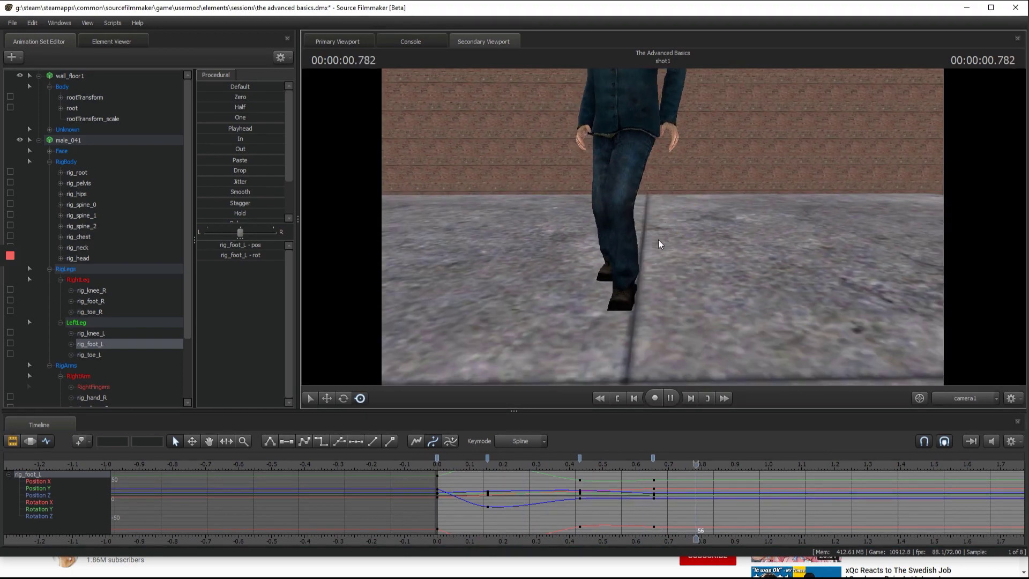
{"action": "key", "text": "space"}
{"action": "left_click_drag", "start_coordinate": [467, 465], "coordinate": [445, 465]}
{"action": "key", "text": "space"}
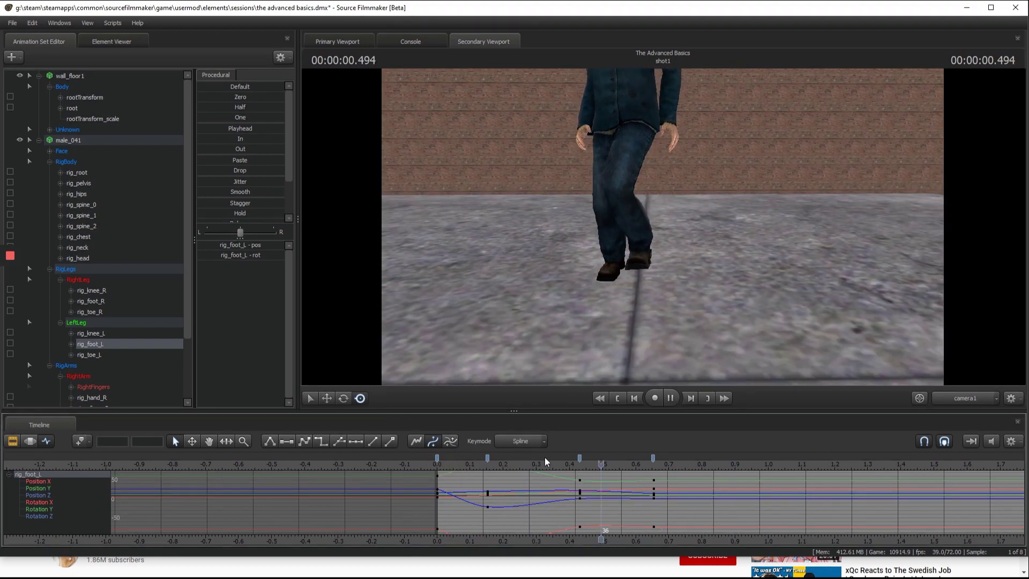
{"action": "left_click", "coordinate": [583, 459]}
{"action": "left_click", "coordinate": [655, 467]}
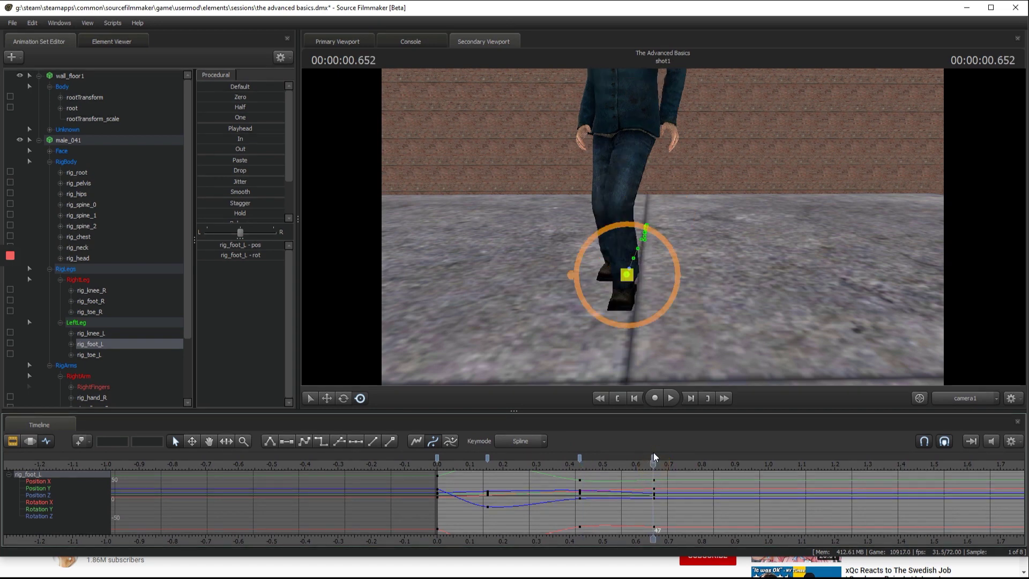
{"action": "left_click_drag", "start_coordinate": [628, 274], "coordinate": [639, 273]}
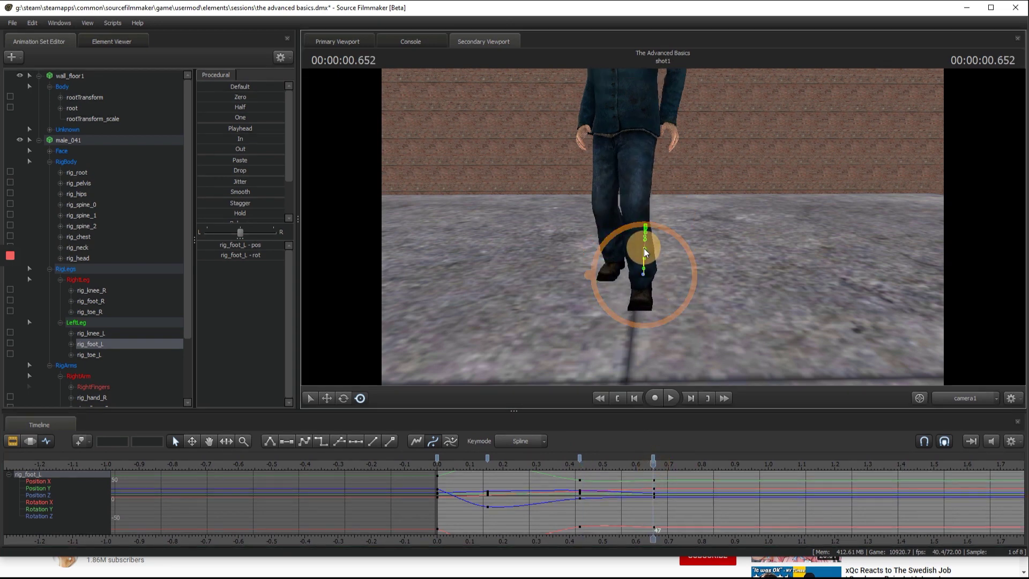
Step: Review the left step from the front and shift rig_foot_L outward at 0.305 s
{"action": "left_click_drag", "start_coordinate": [645, 251], "coordinate": [663, 227]}
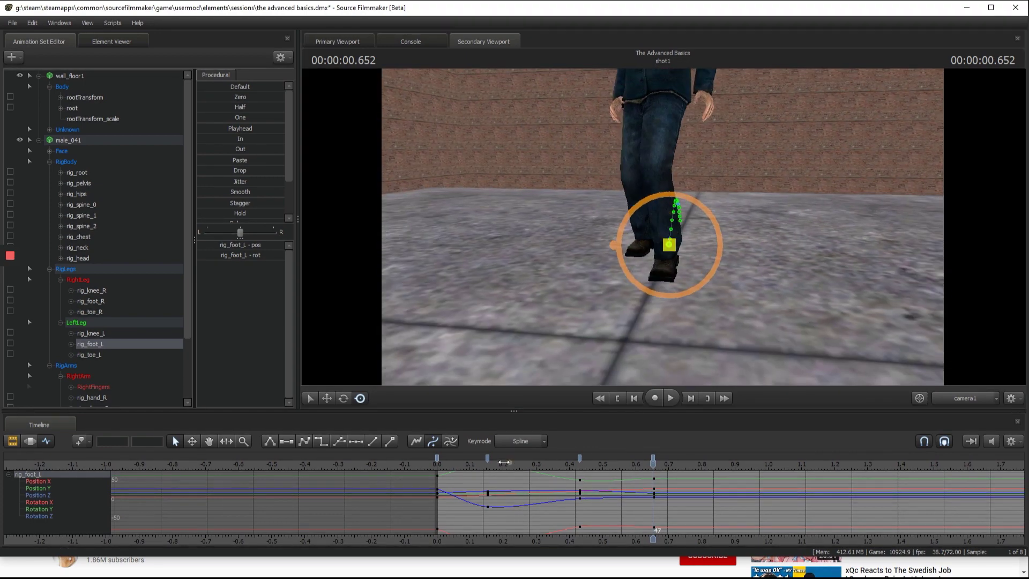
{"action": "key", "text": "space"}
{"action": "left_click_drag", "start_coordinate": [496, 467], "coordinate": [447, 465]}
{"action": "key", "text": "space"}
{"action": "left_click", "coordinate": [448, 465]}
{"action": "left_click", "coordinate": [440, 462]}
{"action": "key", "text": "space"}
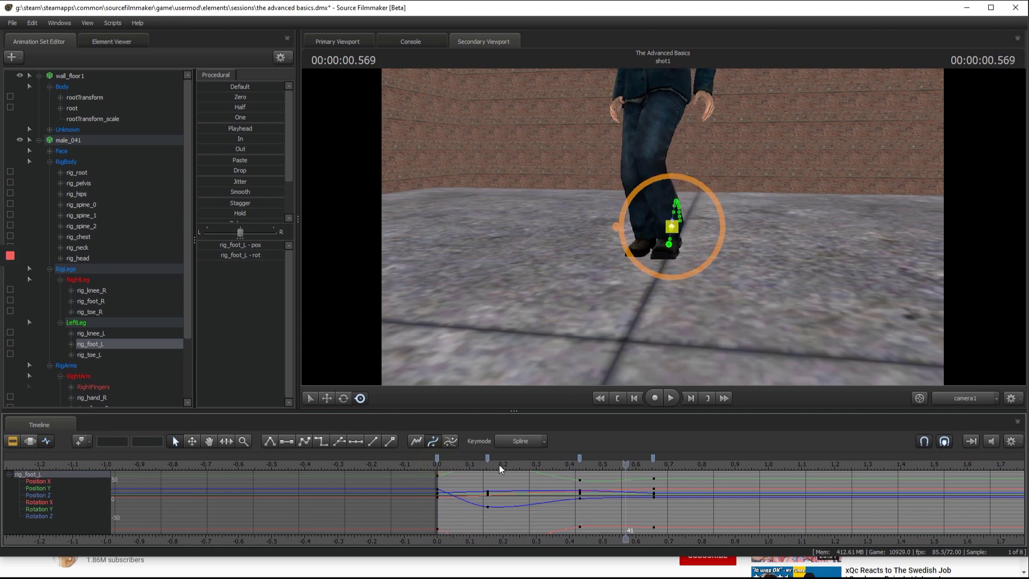
{"action": "left_click_drag", "start_coordinate": [567, 468], "coordinate": [539, 465]}
{"action": "left_click_drag", "start_coordinate": [696, 225], "coordinate": [709, 197]}
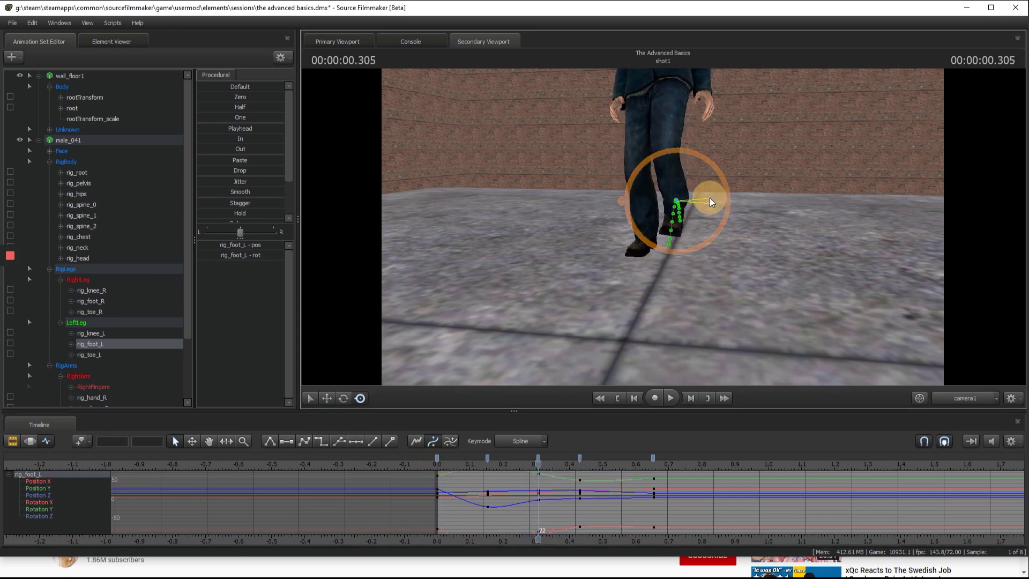
Step: Replay the left step, delay rig_foot_L's landing keyframe to frame 50 and add a foot keyframe at 0.555 s
{"action": "key", "text": "space"}
{"action": "key", "text": "space"}
{"action": "left_click_drag", "start_coordinate": [498, 461], "coordinate": [457, 461]}
{"action": "key", "text": "space"}
{"action": "left_click", "coordinate": [446, 463]}
{"action": "left_click", "coordinate": [454, 462]}
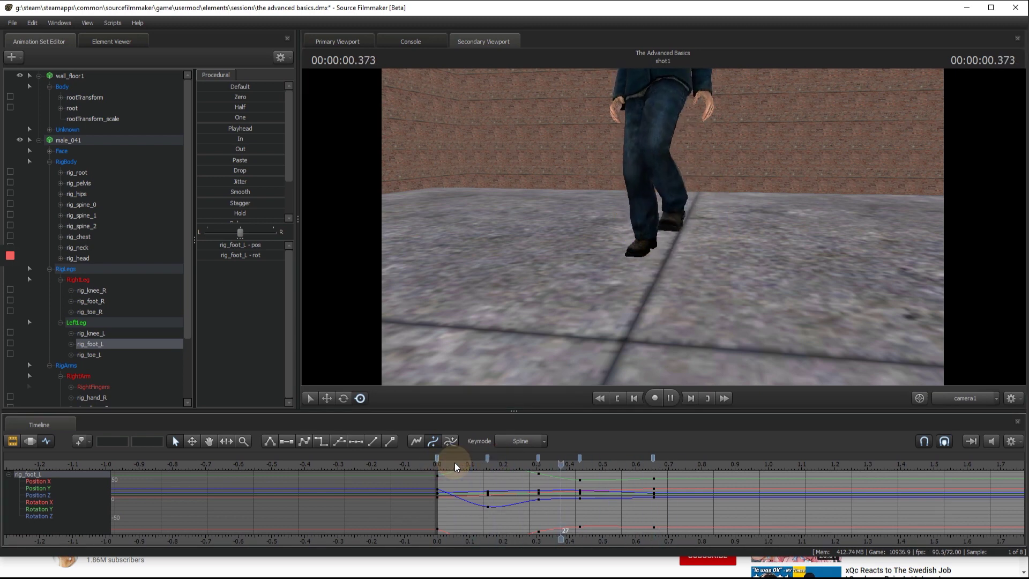
{"action": "left_click", "coordinate": [615, 460]}
{"action": "left_click_drag", "start_coordinate": [647, 464], "coordinate": [654, 464]}
{"action": "left_click_drag", "start_coordinate": [653, 459], "coordinate": [668, 459]}
{"action": "left_click", "coordinate": [621, 464]}
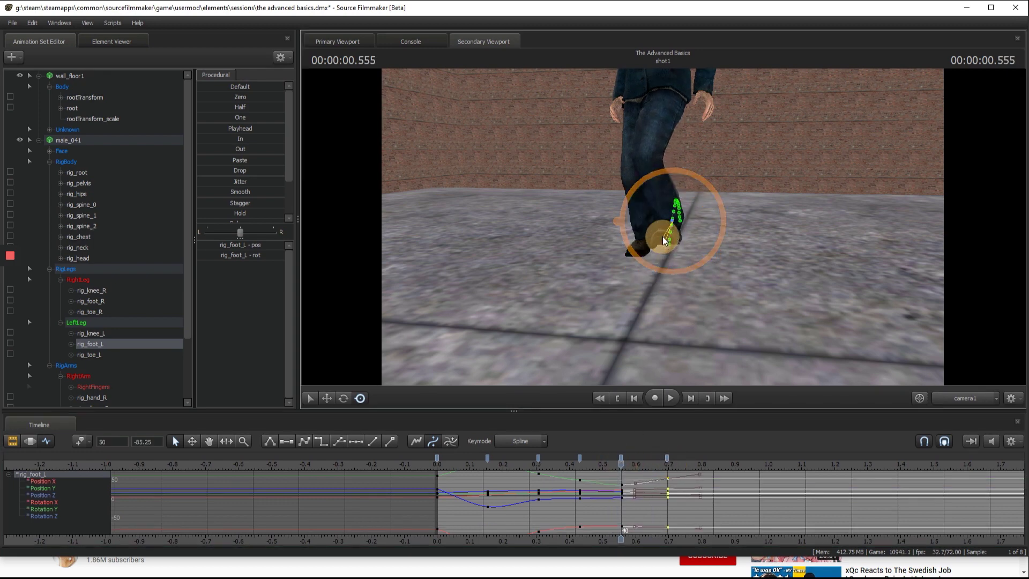
Step: Preview the left step's timing from the front and the side
{"action": "key", "text": "space"}
{"action": "left_click", "coordinate": [528, 459]}
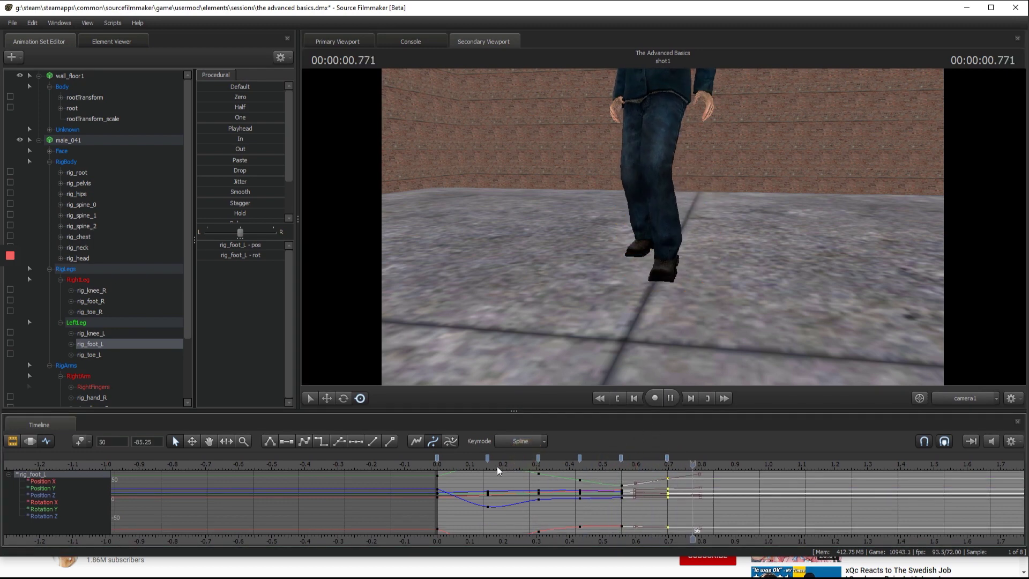
{"action": "left_click", "coordinate": [493, 466]}
{"action": "left_click", "coordinate": [483, 465]}
{"action": "key", "text": "space"}
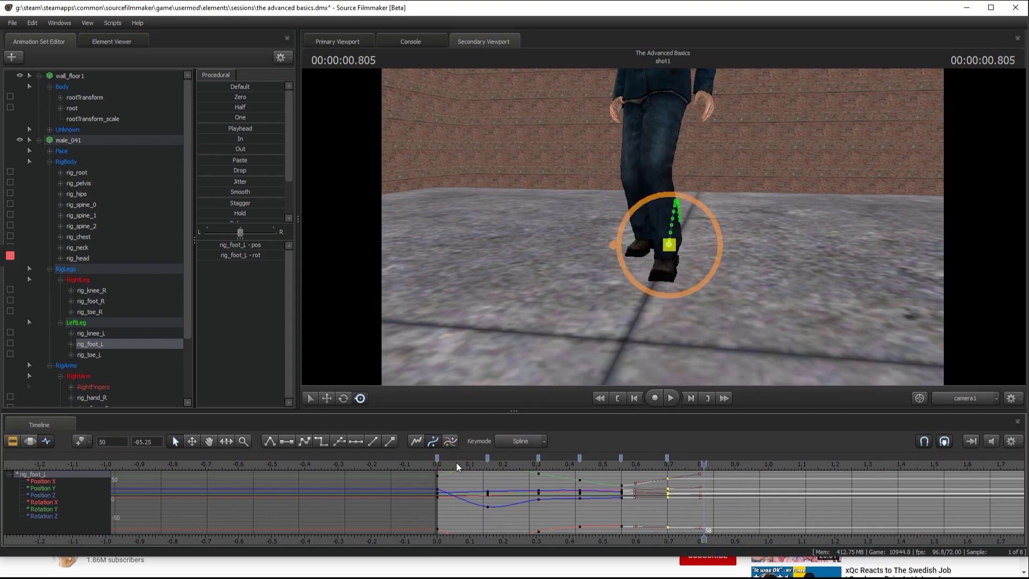
{"action": "left_click", "coordinate": [455, 463]}
{"action": "mouse_move", "coordinate": [590, 231]}
{"action": "left_mouse_down"}
{"action": "mouse_move", "coordinate": [579, 230]}
{"action": "mouse_move", "coordinate": [601, 236]}
{"action": "left_mouse_up"}
{"action": "key", "text": "space"}
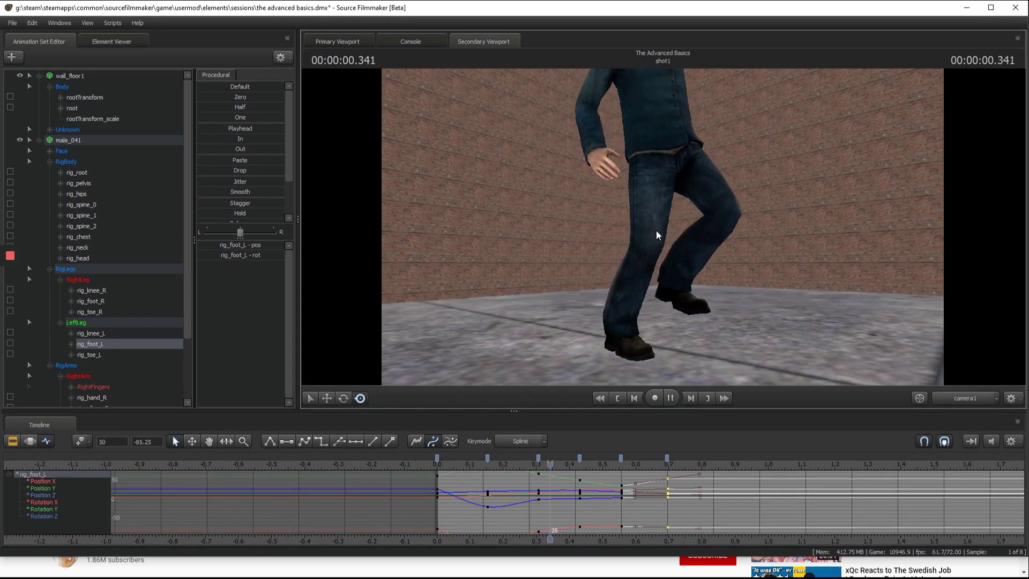
Step: Retime rig_foot_L with the late-swing keyframe at frame 38 and landing keyframes at about 0.64 s and 0.67 s, and replay it
{"action": "left_click", "coordinate": [448, 461]}
{"action": "left_click_drag", "start_coordinate": [448, 461], "coordinate": [657, 467]}
{"action": "left_click", "coordinate": [518, 464]}
{"action": "key", "text": "space"}
{"action": "key", "text": "m"}
{"action": "left_click", "coordinate": [601, 466]}
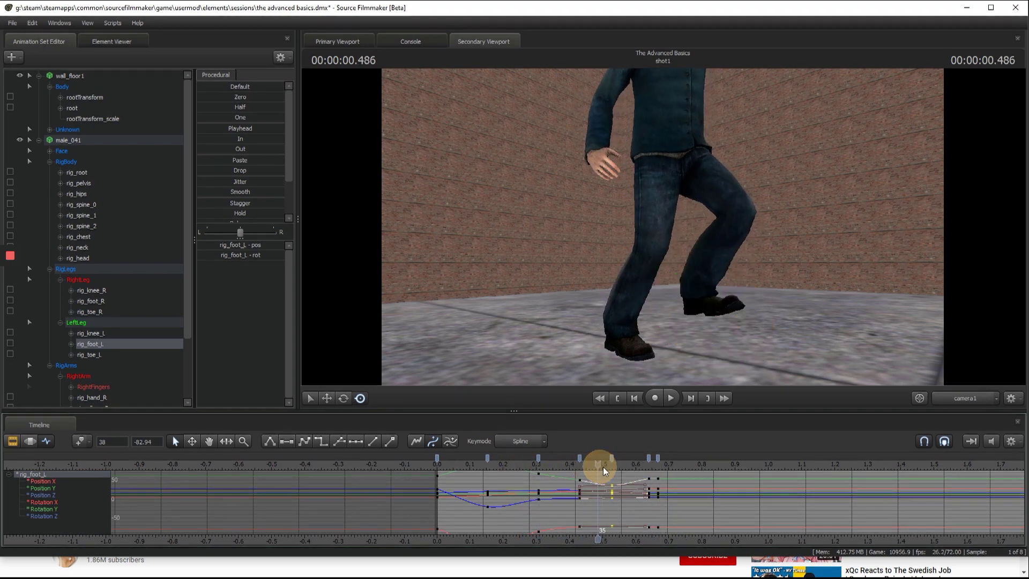
{"action": "key", "text": "space"}
{"action": "left_click", "coordinate": [605, 466]}
{"action": "left_click", "coordinate": [502, 467]}
{"action": "key", "text": "space"}
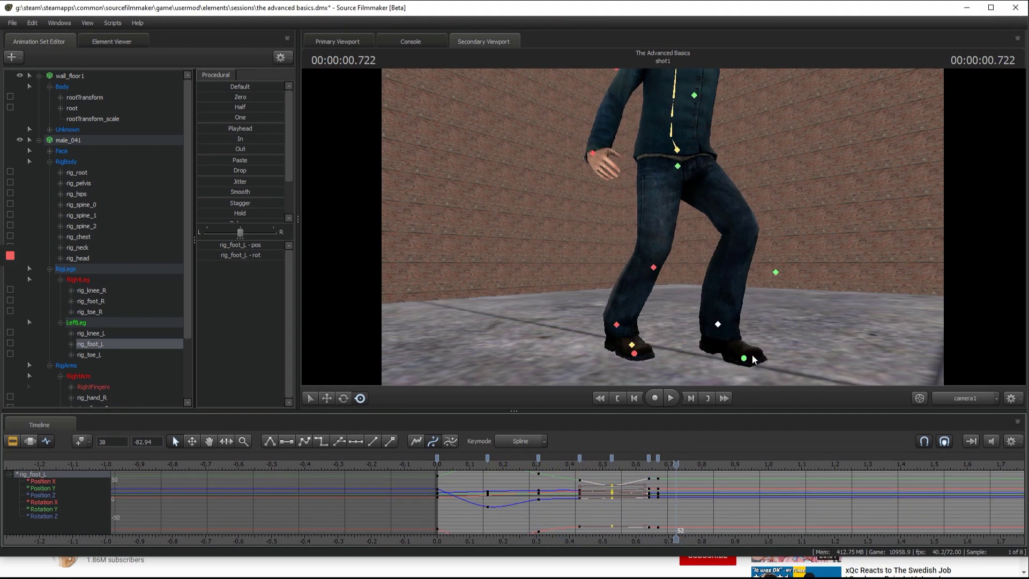
Step: Rotate rig_toe_L at 0.166 s to bend the toes as the left heel lifts, and preview it
{"action": "left_click", "coordinate": [745, 359]}
{"action": "left_click", "coordinate": [493, 465]}
{"action": "left_click", "coordinate": [343, 398]}
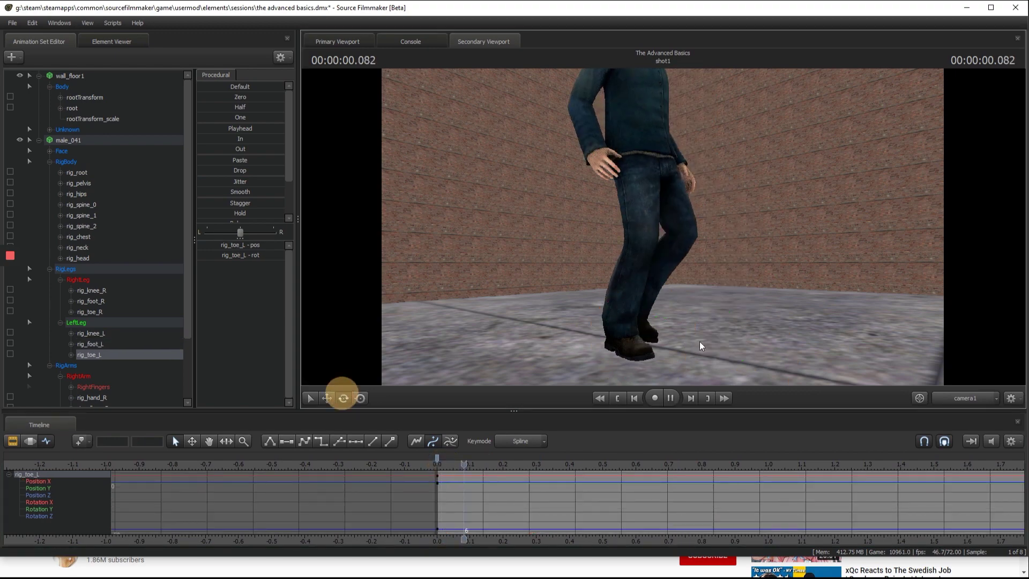
{"action": "left_click_drag", "start_coordinate": [677, 316], "coordinate": [680, 332]}
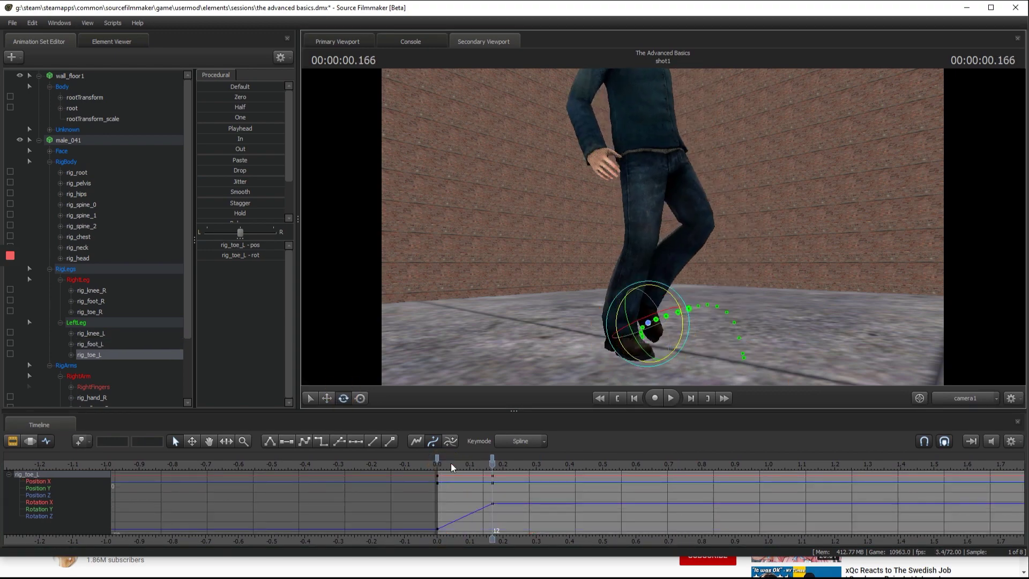
{"action": "left_click", "coordinate": [435, 464]}
{"action": "key", "text": "space"}
Step: Rotate rig_toe_L back at 0.291 s to key the toes straightening during the swing
{"action": "left_click_drag", "start_coordinate": [463, 464], "coordinate": [533, 464]}
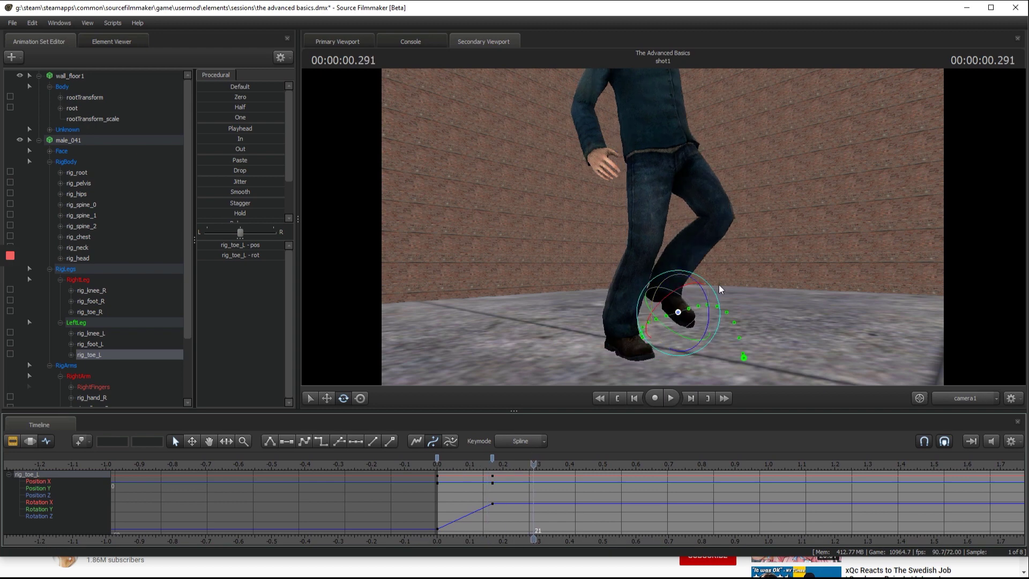
{"action": "left_click_drag", "start_coordinate": [706, 298], "coordinate": [704, 289]}
{"action": "key", "text": "space"}
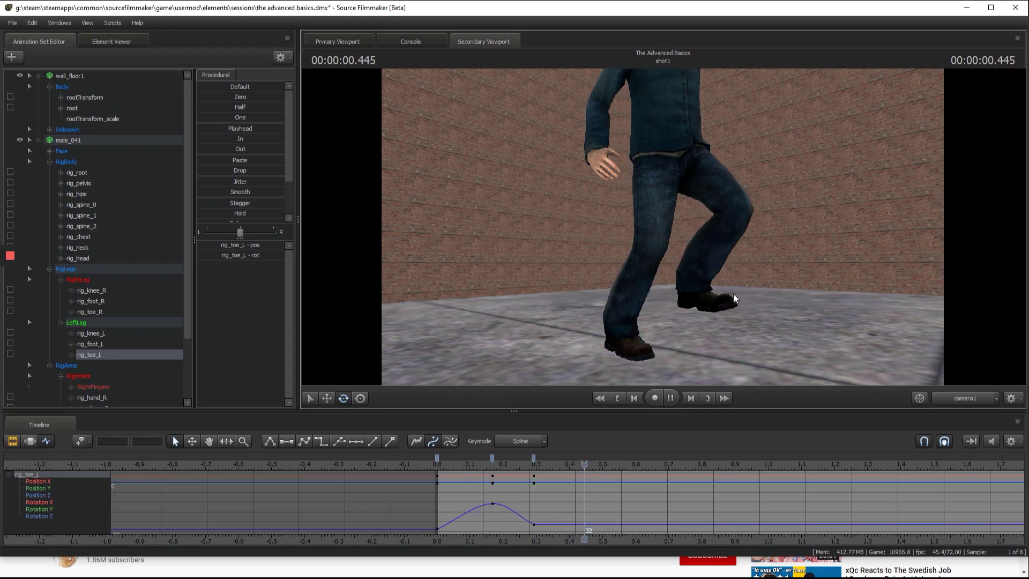
{"action": "key", "text": "space"}
Step: Key rig_toe_L's rotation at about 0.555 s and 0.694 s, add a keyframe near 0.85 s, and preview the step
{"action": "left_click_drag", "start_coordinate": [762, 307], "coordinate": [766, 335]}
{"action": "key", "text": "Up"}
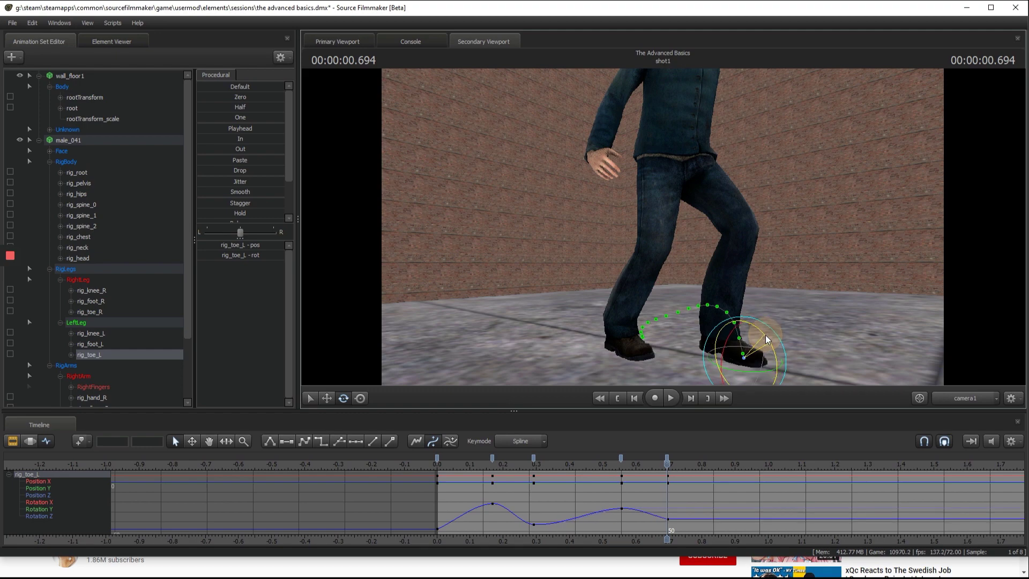
{"action": "key", "text": "space"}
{"action": "key", "text": "space"}
{"action": "key", "text": "m"}
{"action": "left_click_drag", "start_coordinate": [663, 461], "coordinate": [437, 448]}
{"action": "key", "text": "space"}
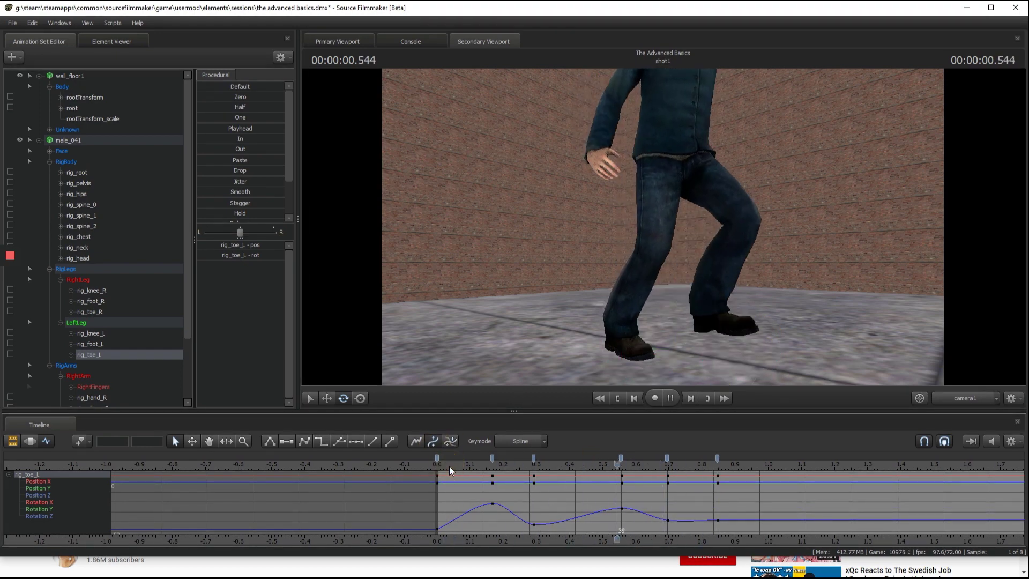
{"action": "left_click", "coordinate": [449, 466]}
{"action": "key", "text": "space"}
{"action": "key", "text": "space"}
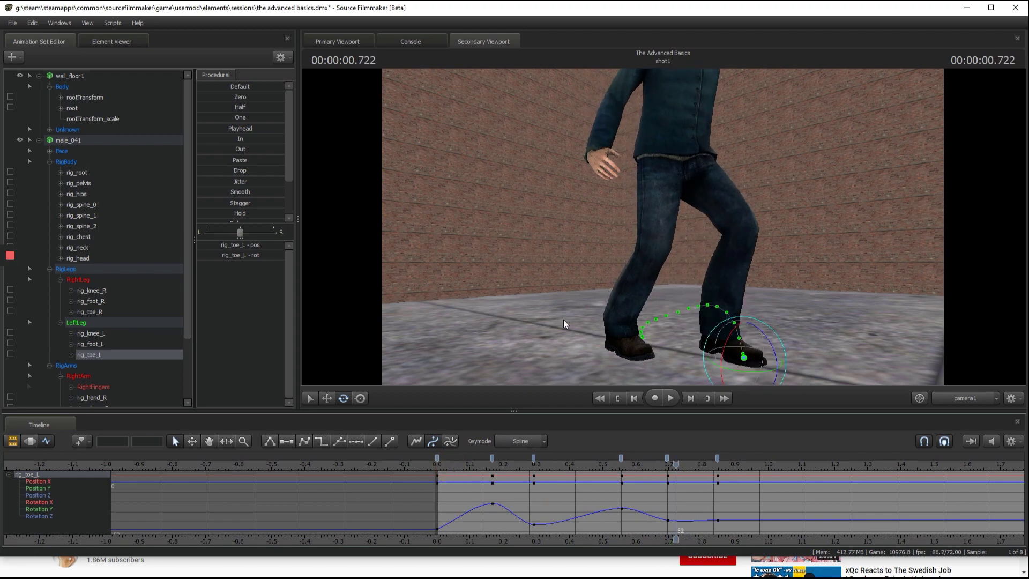
Step: Select rig_pelvis and examine the body's pose around the left foot's landing from the front and side
{"action": "left_click", "coordinate": [677, 150], "text": "ctrl"}
{"action": "left_click_drag", "start_coordinate": [663, 226], "coordinate": [661, 227]}
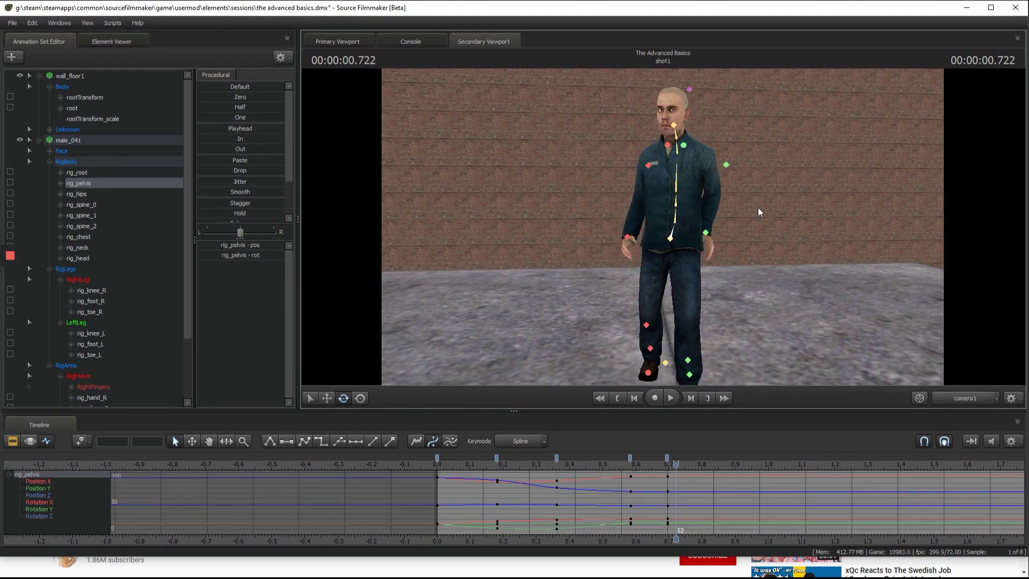
{"action": "mouse_move", "coordinate": [782, 317]}
{"action": "left_mouse_down"}
{"action": "mouse_move", "coordinate": [687, 227]}
{"action": "mouse_move", "coordinate": [652, 221]}
{"action": "mouse_move", "coordinate": [662, 226]}
{"action": "left_mouse_up"}
{"action": "key", "text": "space"}
{"action": "key", "text": "space"}
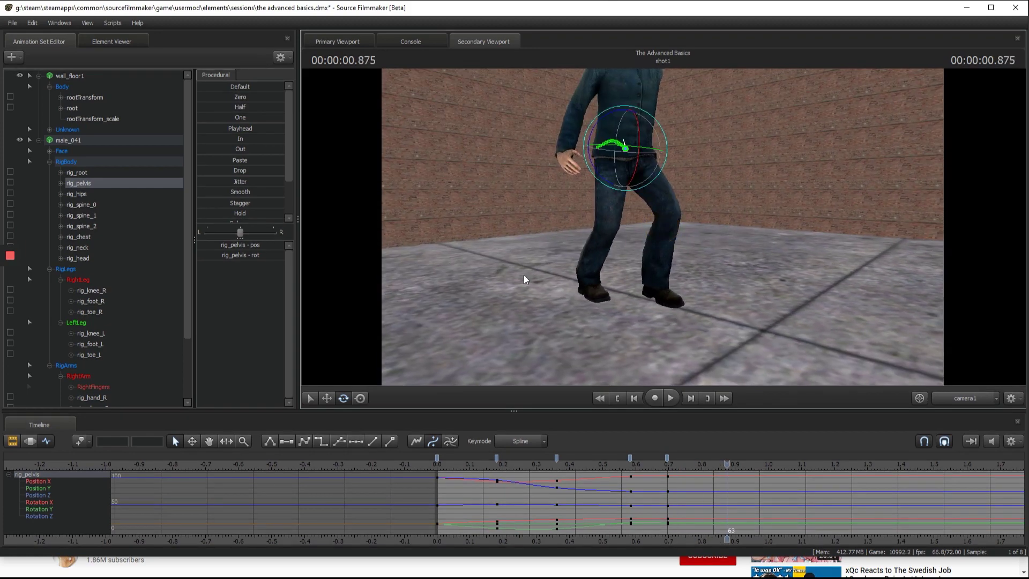
{"action": "left_click", "coordinate": [327, 398]}
{"action": "scroll", "coordinate": [759, 459], "scroll_direction": "down", "scroll_amount": 5}
{"action": "left_click_drag", "start_coordinate": [758, 316], "coordinate": [662, 226]}
{"action": "scroll", "coordinate": [747, 468], "scroll_direction": "up", "scroll_amount": 3}
{"action": "left_click_drag", "start_coordinate": [746, 470], "coordinate": [666, 471]}
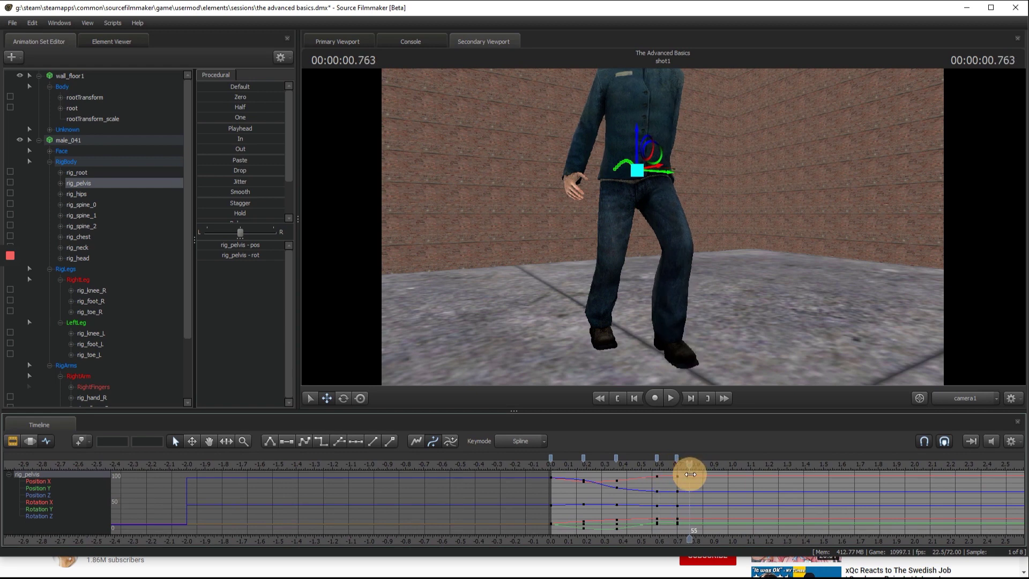
Step: Key rig_pelvis moved forward and upward over the left foot at 1.055 s
{"action": "left_click", "coordinate": [360, 398]}
{"action": "left_click", "coordinate": [624, 186]}
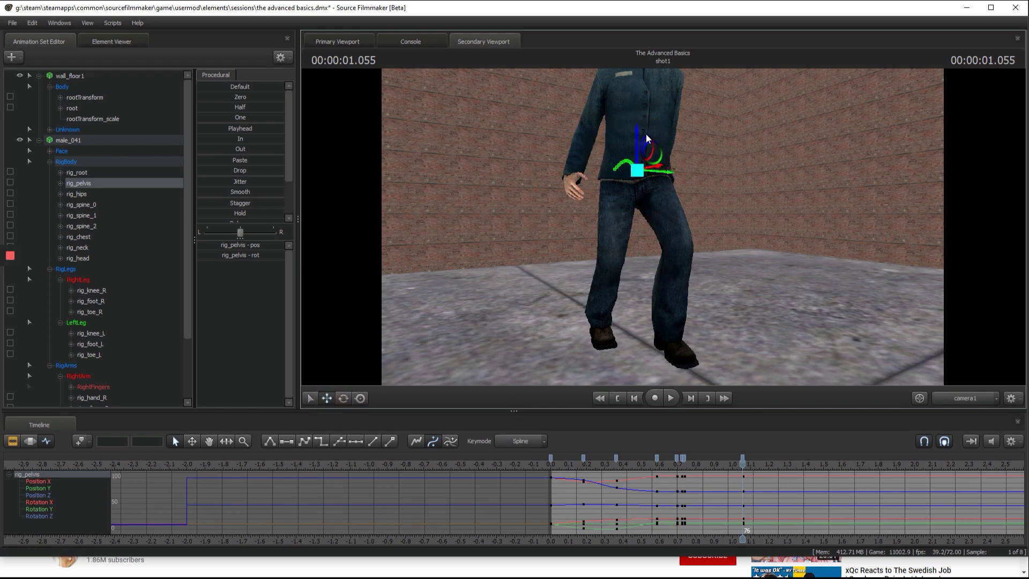
{"action": "left_click_drag", "start_coordinate": [649, 141], "coordinate": [659, 127]}
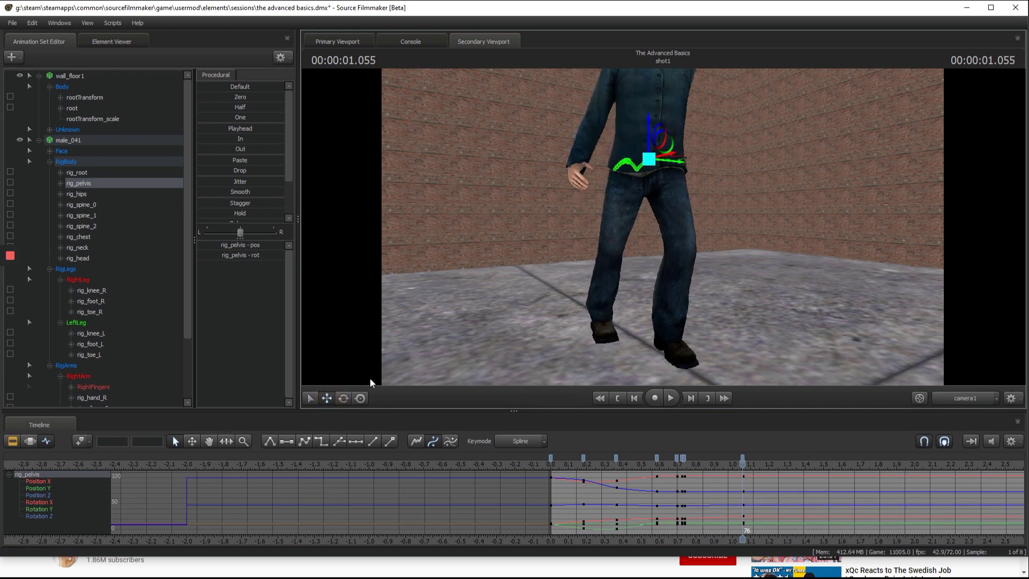
{"action": "left_click_drag", "start_coordinate": [639, 177], "coordinate": [619, 163]}
{"action": "key", "text": "space"}
{"action": "key", "text": "space"}
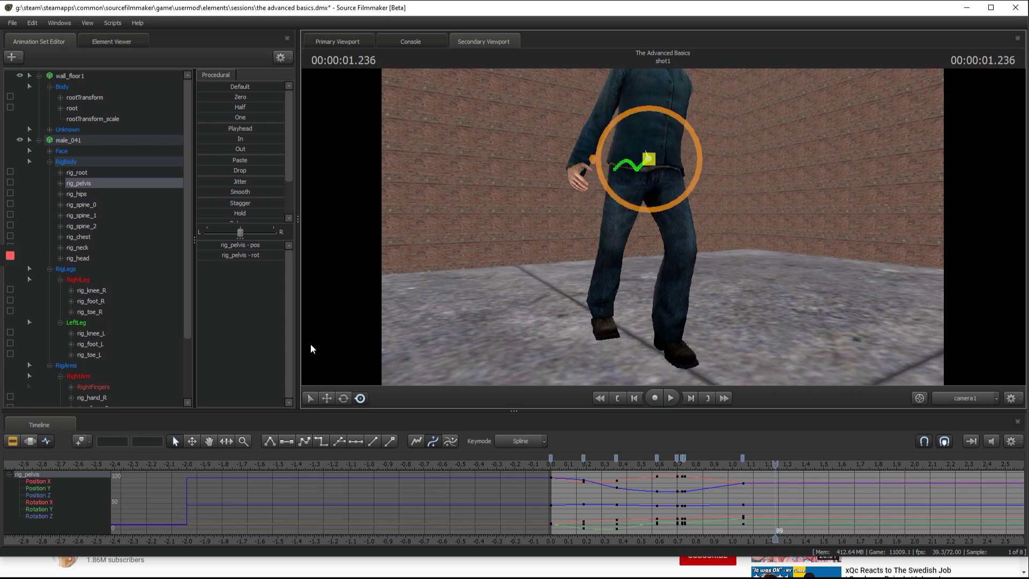
Step: Key rig_pelvis farther forward and adjust its position at 1.375 s
{"action": "left_click", "coordinate": [326, 394]}
{"action": "key", "text": "space"}
{"action": "left_click_drag", "start_coordinate": [663, 129], "coordinate": [691, 131]}
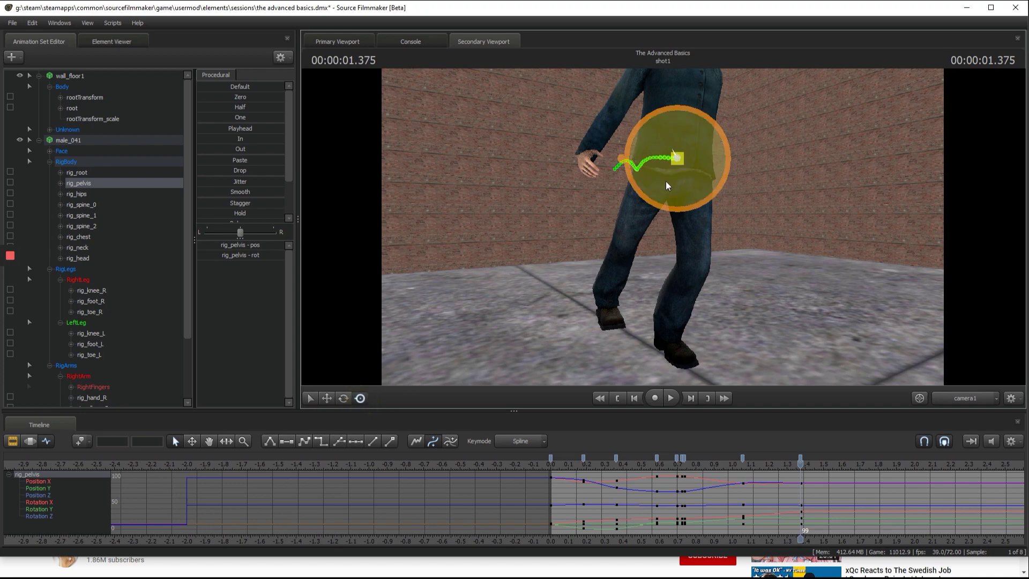
{"action": "left_click_drag", "start_coordinate": [666, 181], "coordinate": [657, 162]}
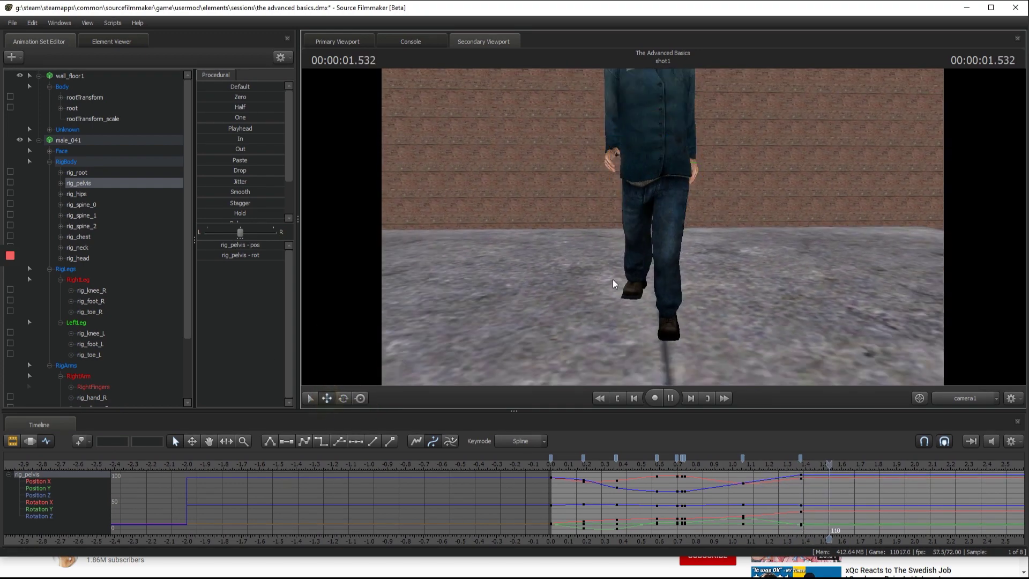
Step: Key rig_pelvis forward and down at 1.652 s so the body falls into the second step
{"action": "key", "text": "space"}
{"action": "left_click_drag", "start_coordinate": [628, 209], "coordinate": [681, 225]}
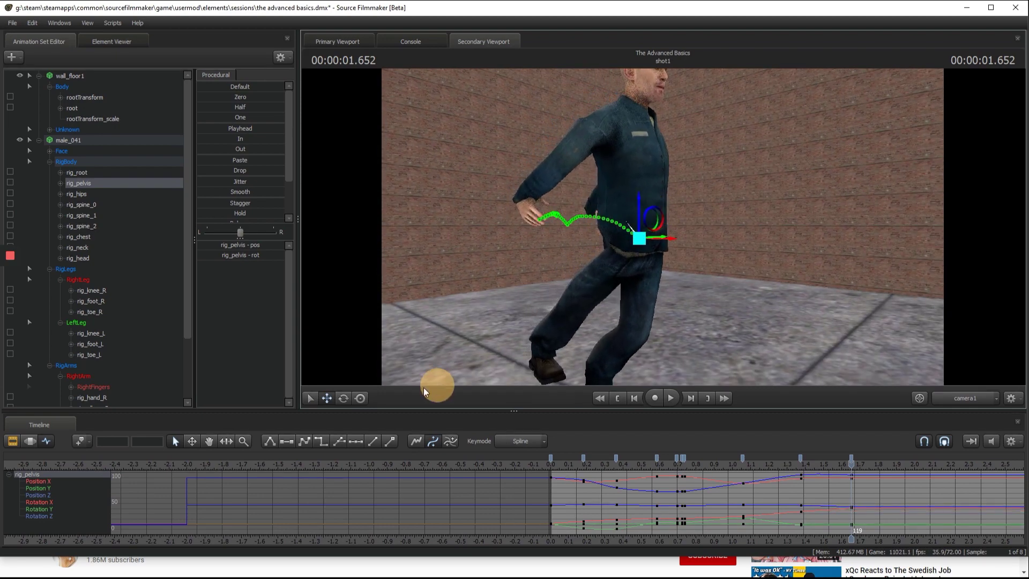
{"action": "left_click", "coordinate": [364, 399]}
{"action": "left_click_drag", "start_coordinate": [646, 261], "coordinate": [662, 267]}
{"action": "left_click_drag", "start_coordinate": [663, 267], "coordinate": [572, 241], "text": "alt"}
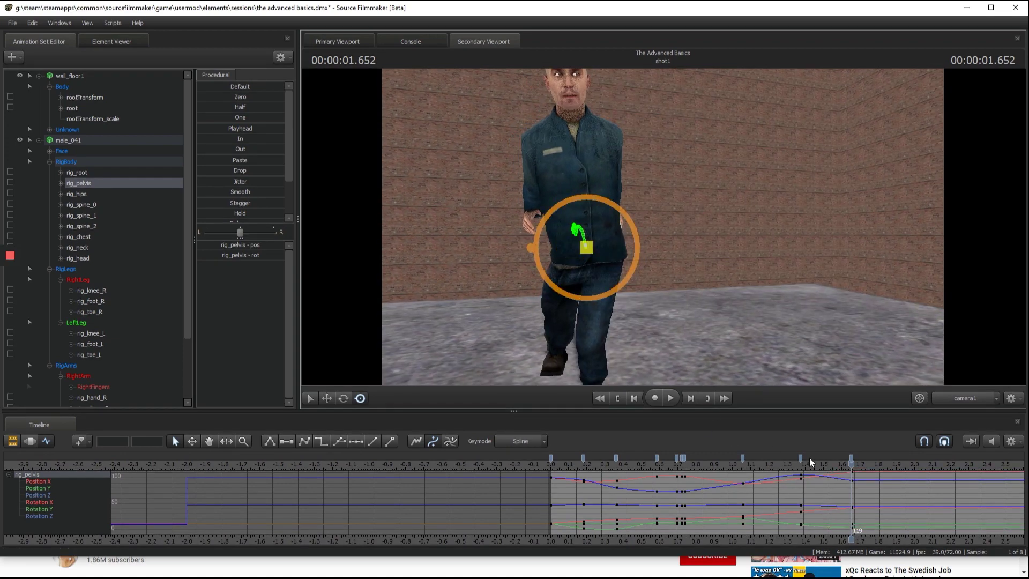
Step: Nudge rig_pelvis at 1.375 s and raise it slightly at 1.652 s
{"action": "mouse_move", "coordinate": [802, 464]}
{"action": "left_mouse_down"}
{"action": "mouse_move", "coordinate": [694, 466]}
{"action": "mouse_move", "coordinate": [867, 465]}
{"action": "mouse_move", "coordinate": [768, 466]}
{"action": "mouse_move", "coordinate": [802, 467]}
{"action": "left_mouse_up"}
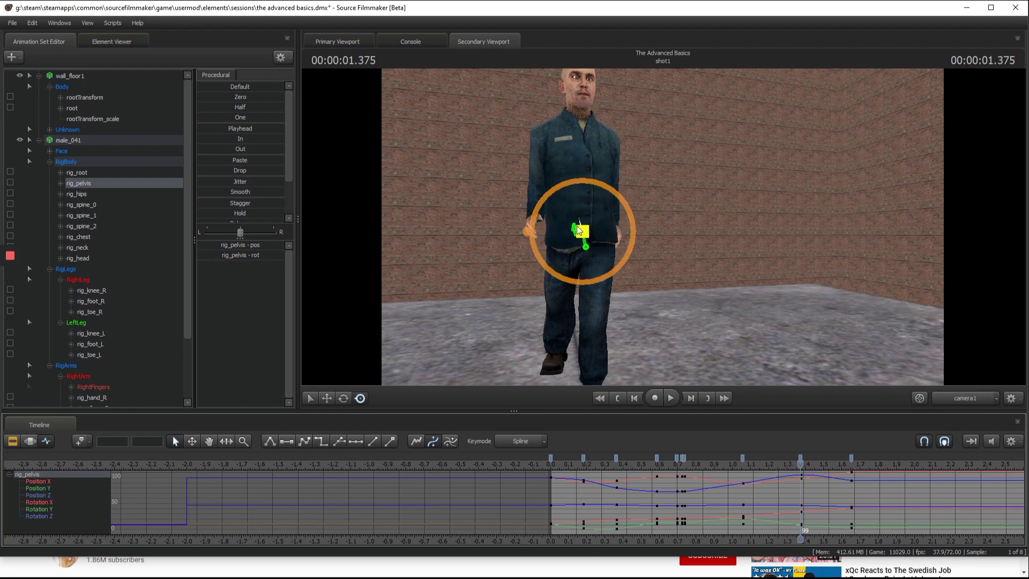
{"action": "left_click_drag", "start_coordinate": [580, 231], "coordinate": [579, 230]}
{"action": "left_click_drag", "start_coordinate": [807, 464], "coordinate": [851, 464]}
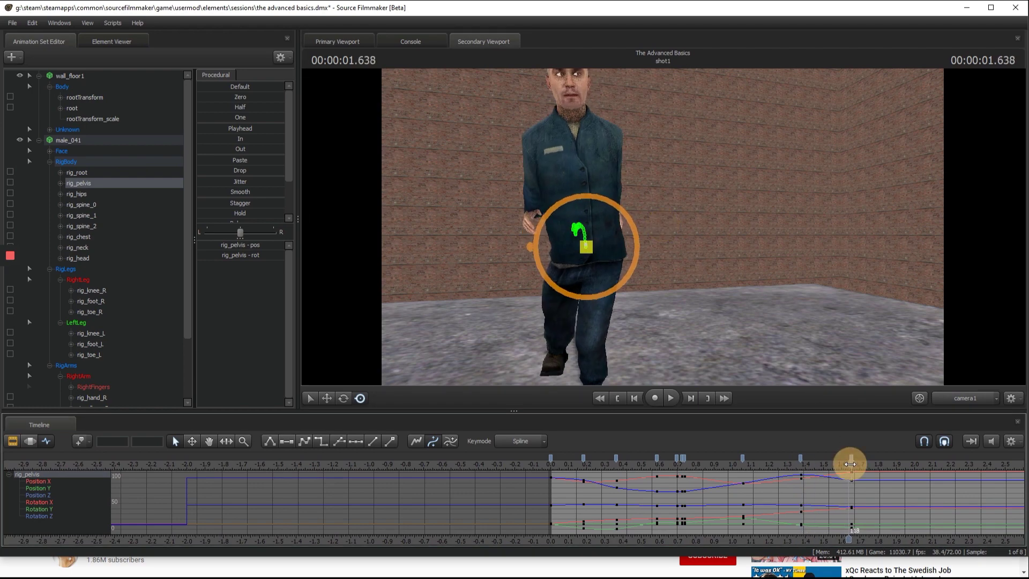
{"action": "left_click_drag", "start_coordinate": [586, 247], "coordinate": [586, 237]}
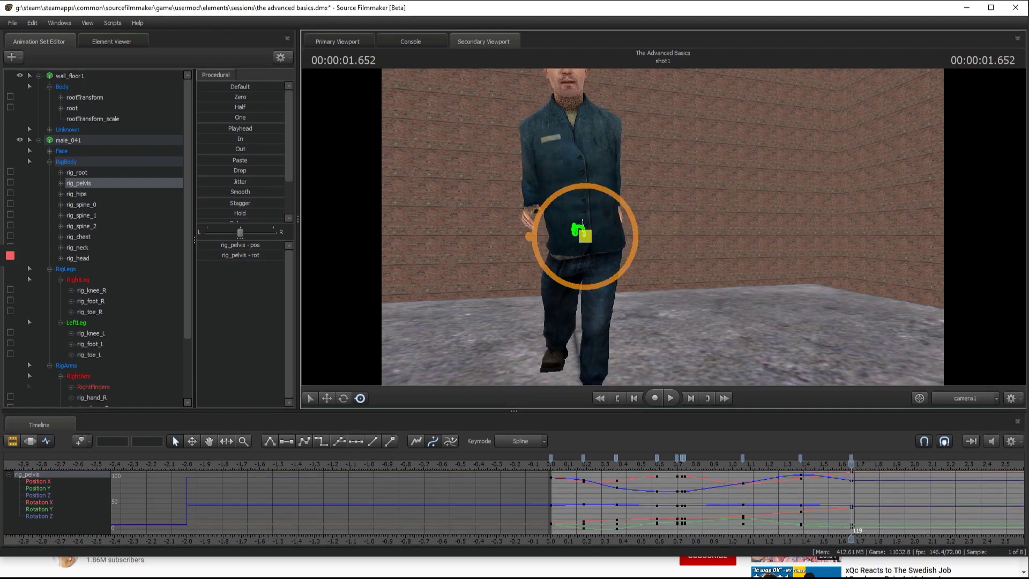
{"action": "left_click_drag", "start_coordinate": [664, 228], "coordinate": [663, 226]}
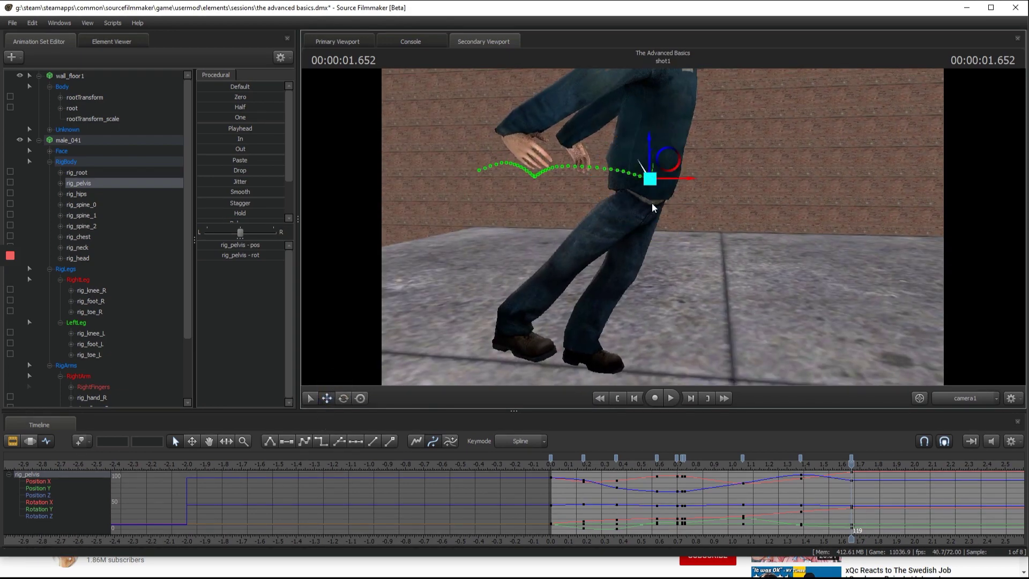
Step: Review the pelvis motion from several angles and shift rig_pelvis slightly sideways at about 1.05 s
{"action": "mouse_move", "coordinate": [670, 160]}
{"action": "left_mouse_down"}
{"action": "mouse_move", "coordinate": [646, 158]}
{"action": "mouse_move", "coordinate": [662, 226]}
{"action": "left_mouse_up"}
{"action": "key", "text": "s"}
{"action": "left_click_drag", "start_coordinate": [744, 301], "coordinate": [663, 226]}
{"action": "left_click_drag", "start_coordinate": [708, 458], "coordinate": [688, 460]}
{"action": "left_click_drag", "start_coordinate": [691, 316], "coordinate": [662, 226]}
{"action": "key", "text": "w"}
{"action": "key", "text": "space"}
{"action": "key", "text": "space"}
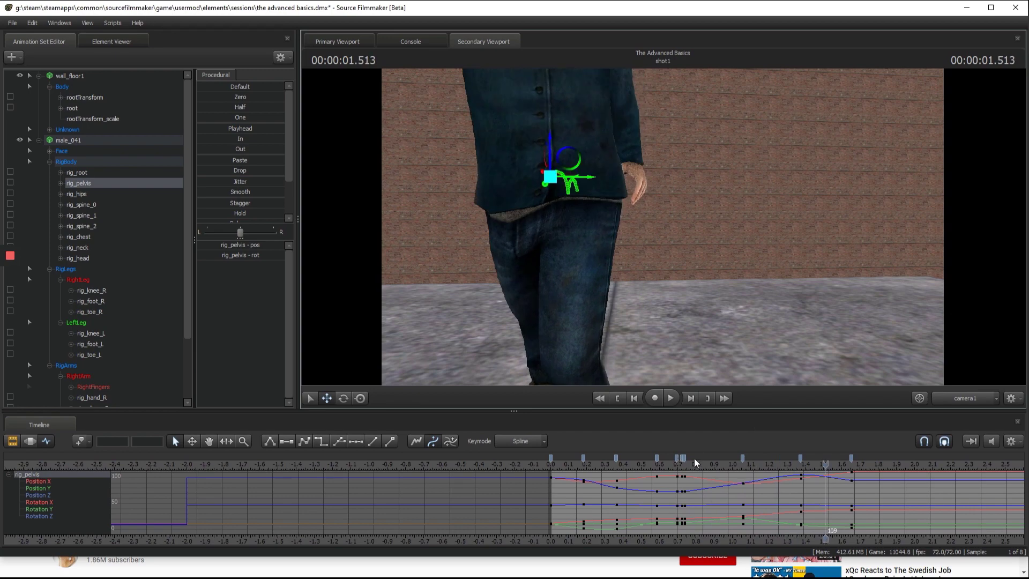
{"action": "left_click_drag", "start_coordinate": [693, 463], "coordinate": [740, 467]}
{"action": "left_click_drag", "start_coordinate": [595, 178], "coordinate": [590, 179]}
{"action": "key", "text": "space"}
{"action": "key", "text": "space"}
Step: Replay the walk from the start and delete the two redundant rig_pelvis keyframes just after 0.7 s
{"action": "left_click_drag", "start_coordinate": [705, 461], "coordinate": [521, 441]}
{"action": "key", "text": "space"}
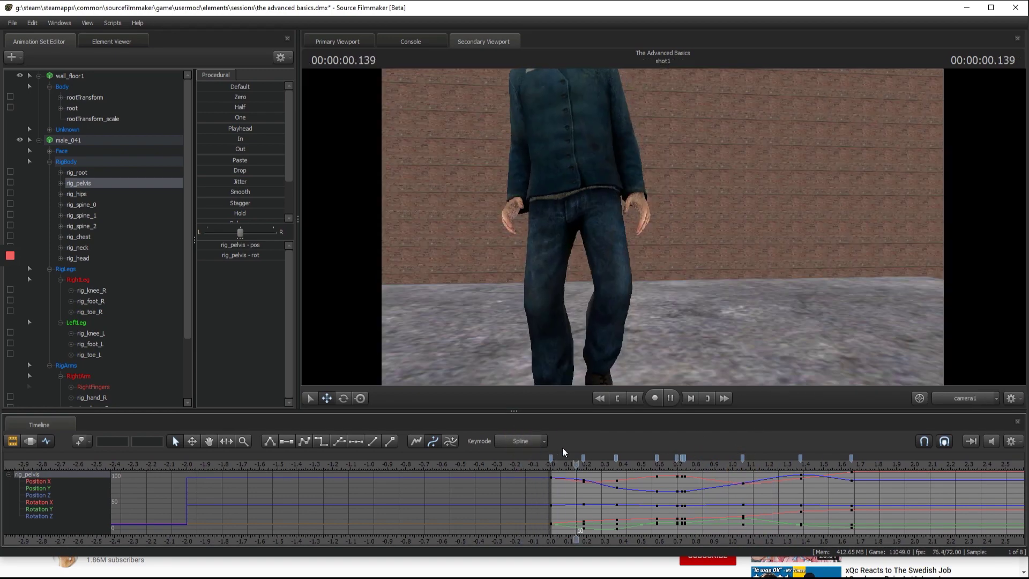
{"action": "left_click", "coordinate": [643, 459]}
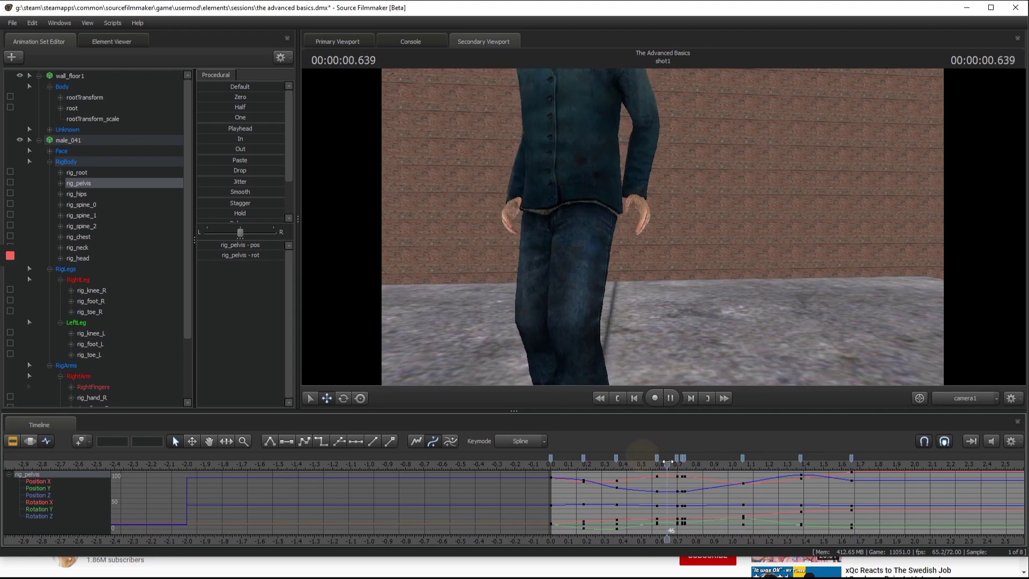
{"action": "key", "text": "space"}
{"action": "left_click_drag", "start_coordinate": [683, 462], "coordinate": [612, 461]}
{"action": "key", "text": "space"}
{"action": "left_click", "coordinate": [524, 467]}
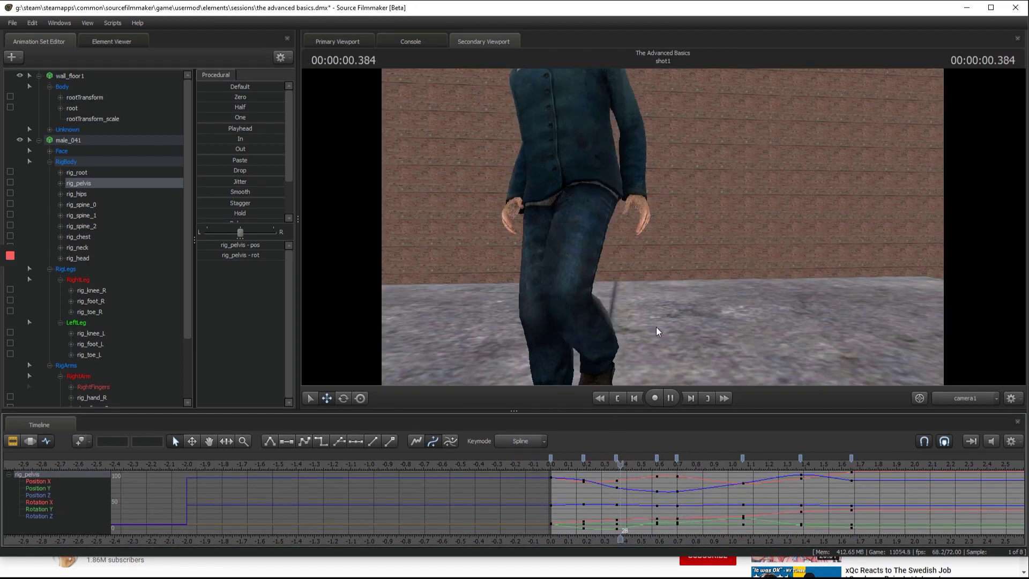
Step: Replay the walk from a new angle and examine the pelvis and right-foot movement up to about 1 s
{"action": "key", "text": "space"}
{"action": "left_click_drag", "start_coordinate": [656, 325], "coordinate": [679, 229]}
{"action": "key", "text": "space"}
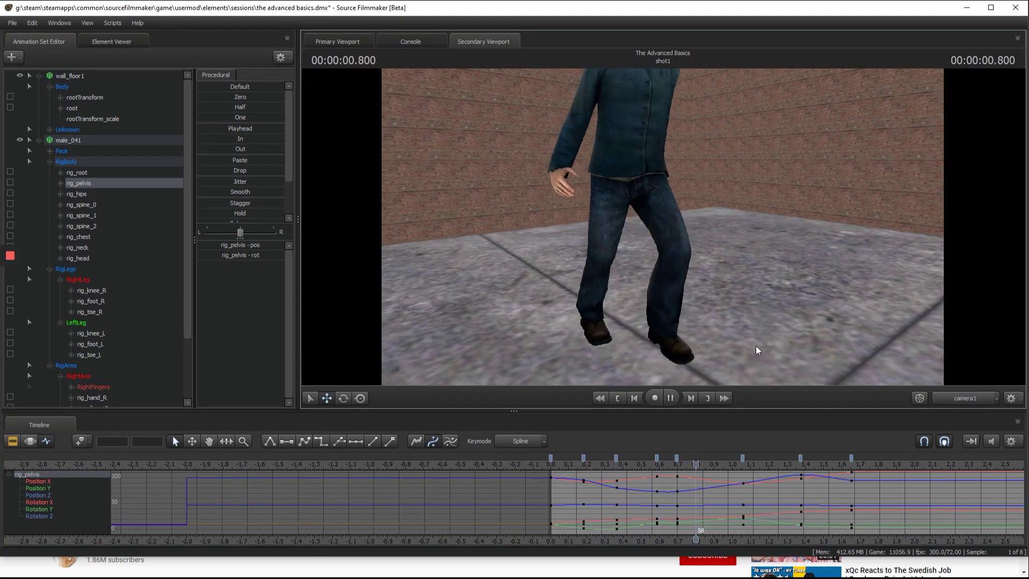
{"action": "scroll", "coordinate": [804, 467], "scroll_direction": "down", "scroll_amount": 3}
{"action": "left_click", "coordinate": [721, 465]}
{"action": "key", "text": "space"}
{"action": "left_click", "coordinate": [734, 464]}
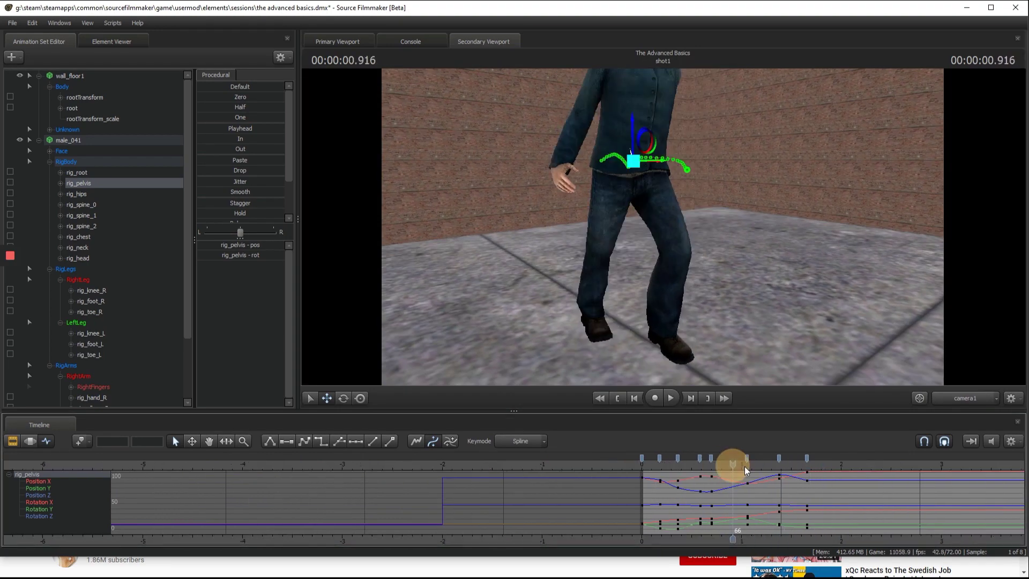
{"action": "left_click_drag", "start_coordinate": [747, 458], "coordinate": [649, 465]}
{"action": "key", "text": "space"}
{"action": "left_click", "coordinate": [727, 466]}
{"action": "left_click", "coordinate": [729, 465]}
{"action": "key", "text": "space"}
{"action": "key", "text": "space"}
Step: Raise and rotate rig_foot_R at 0.527 s so the heel begins to peel off the floor
{"action": "left_click", "coordinate": [587, 308], "text": "ctrl"}
{"action": "scroll", "coordinate": [639, 466], "scroll_direction": "up", "scroll_amount": 4}
{"action": "key", "text": "space"}
{"action": "key", "text": "space"}
{"action": "scroll", "coordinate": [632, 467], "scroll_direction": "up", "scroll_amount": 3}
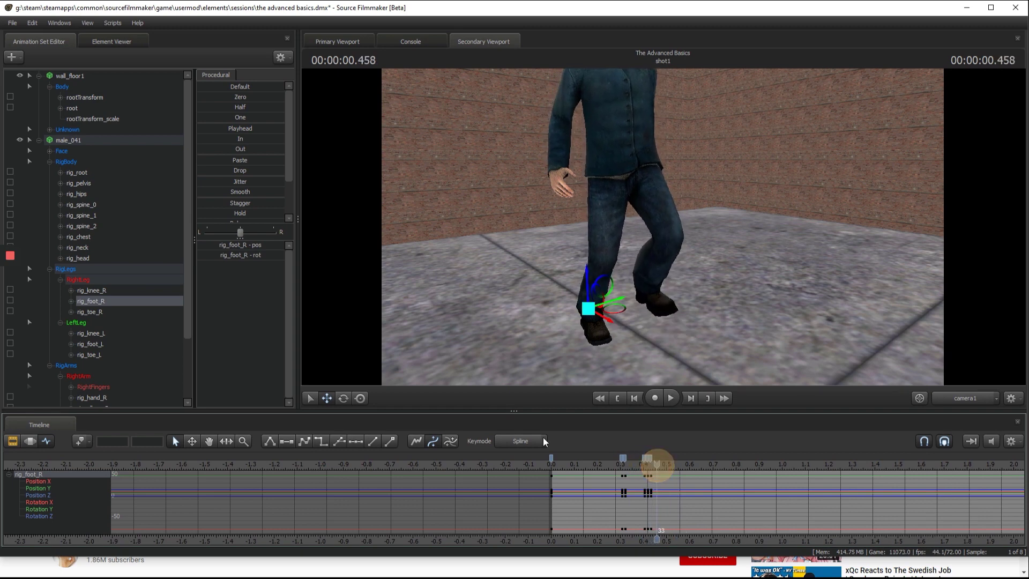
{"action": "key", "text": "Right"}
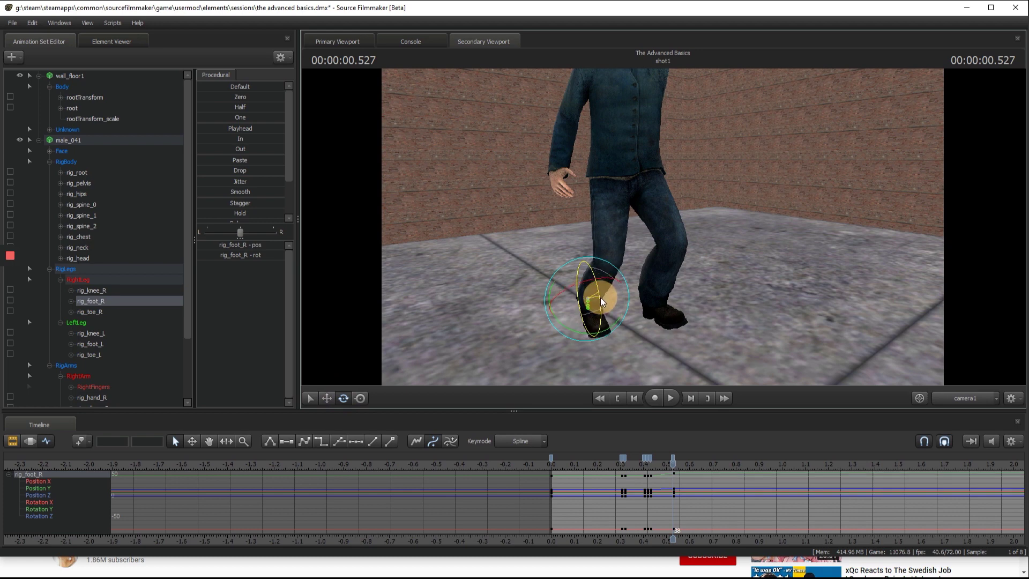
{"action": "left_click_drag", "start_coordinate": [601, 301], "coordinate": [604, 315]}
{"action": "mouse_move", "coordinate": [673, 464]}
{"action": "left_mouse_down"}
{"action": "mouse_move", "coordinate": [638, 464]}
{"action": "mouse_move", "coordinate": [671, 465]}
{"action": "left_mouse_up"}
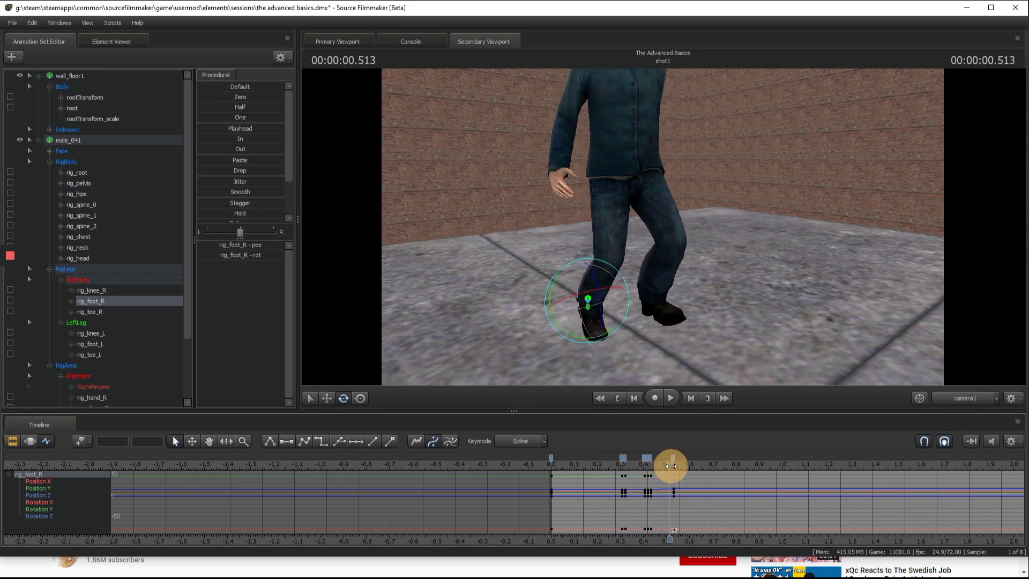
{"action": "left_click", "coordinate": [324, 398]}
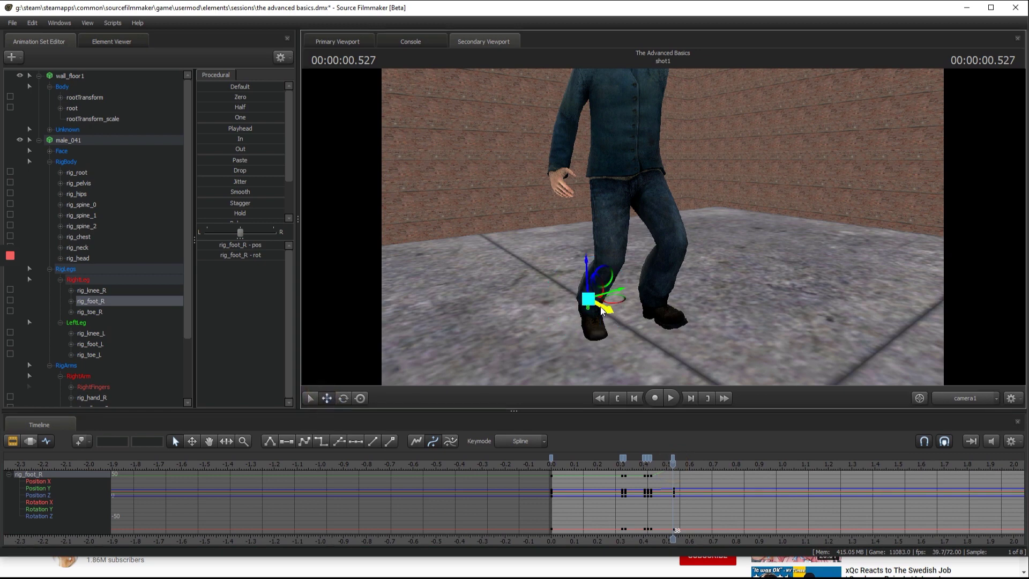
Step: Add rig_foot_R keyframes at about 0.63 s and 0.68 s to hold the lifted-heel pose, replaying the motion to check timing
{"action": "left_click", "coordinate": [677, 460]}
{"action": "left_click", "coordinate": [570, 459]}
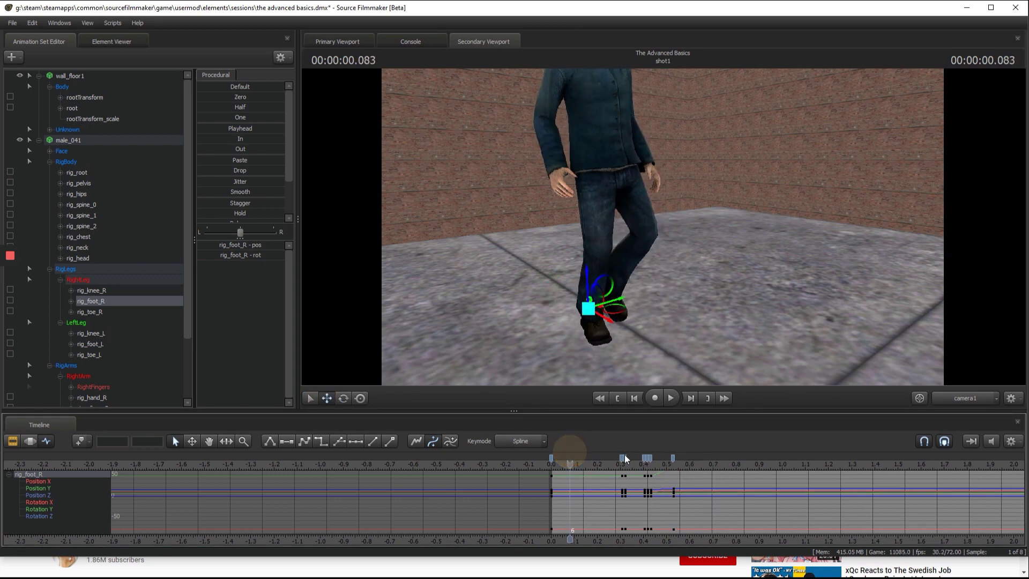
{"action": "key", "text": "space"}
{"action": "key", "text": "space"}
{"action": "key", "text": "m"}
{"action": "left_click", "coordinate": [626, 467]}
{"action": "key", "text": "space"}
{"action": "left_click", "coordinate": [597, 465]}
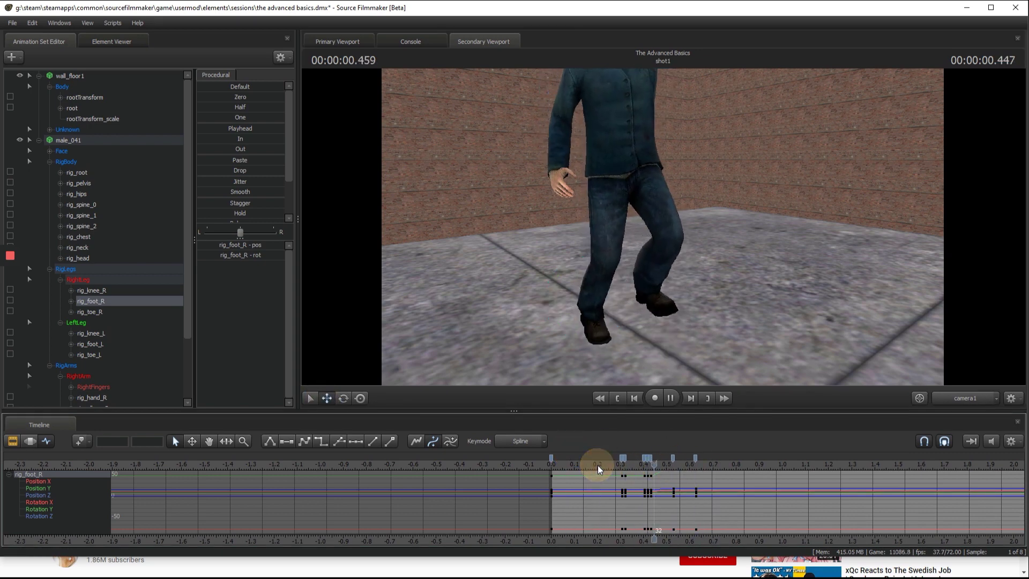
{"action": "left_click", "coordinate": [598, 466]}
{"action": "key", "text": "space"}
{"action": "left_click_drag", "start_coordinate": [732, 466], "coordinate": [713, 466]}
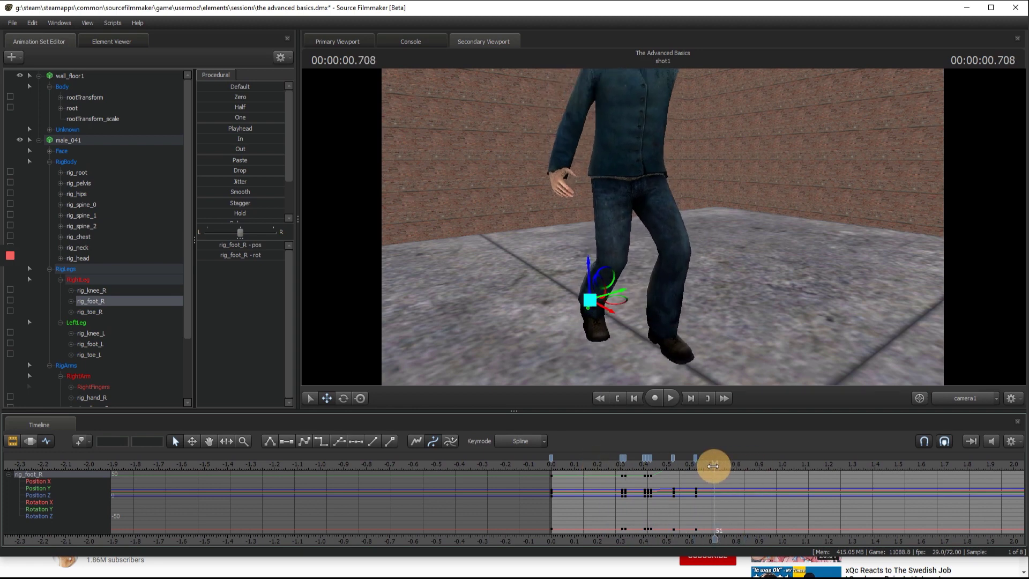
{"action": "key", "text": "space"}
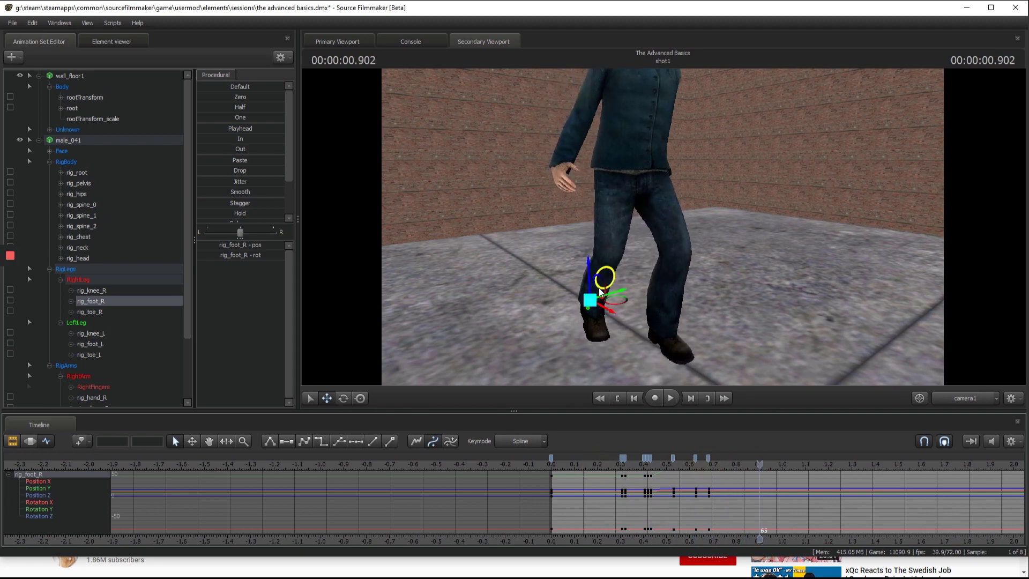
Step: Swing rig_foot_R up and forward with keyframes at 0.902 s and 1.069 s, adjusting its sideways position
{"action": "left_click_drag", "start_coordinate": [600, 292], "coordinate": [616, 281]}
{"action": "key", "text": "d"}
{"action": "left_click_drag", "start_coordinate": [809, 300], "coordinate": [662, 226]}
{"action": "key", "text": "space"}
{"action": "key", "text": "space"}
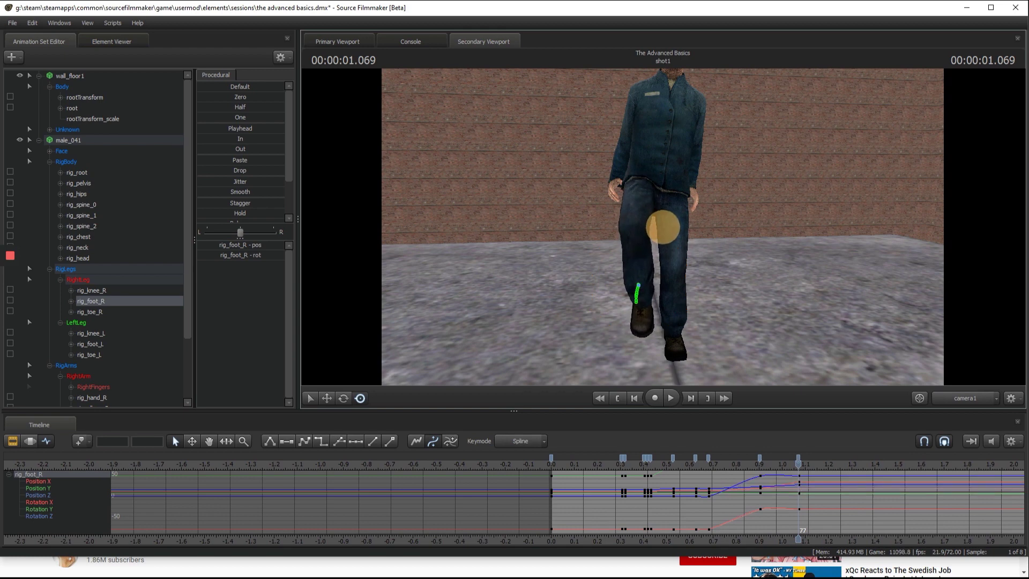
{"action": "mouse_move", "coordinate": [641, 284]}
{"action": "left_mouse_down"}
{"action": "mouse_move", "coordinate": [642, 272]}
{"action": "mouse_move", "coordinate": [640, 321]}
{"action": "mouse_move", "coordinate": [641, 288]}
{"action": "mouse_move", "coordinate": [633, 300]}
{"action": "mouse_move", "coordinate": [628, 281]}
{"action": "left_mouse_up"}
{"action": "key", "text": "space"}
{"action": "key", "text": "space"}
Step: Key rig_foot_R ahead of the body at 1.263 s, rotated for a heel-first landing
{"action": "left_click_drag", "start_coordinate": [655, 239], "coordinate": [570, 301]}
{"action": "key", "text": "w"}
{"action": "key", "text": "d"}
{"action": "left_click", "coordinate": [327, 398]}
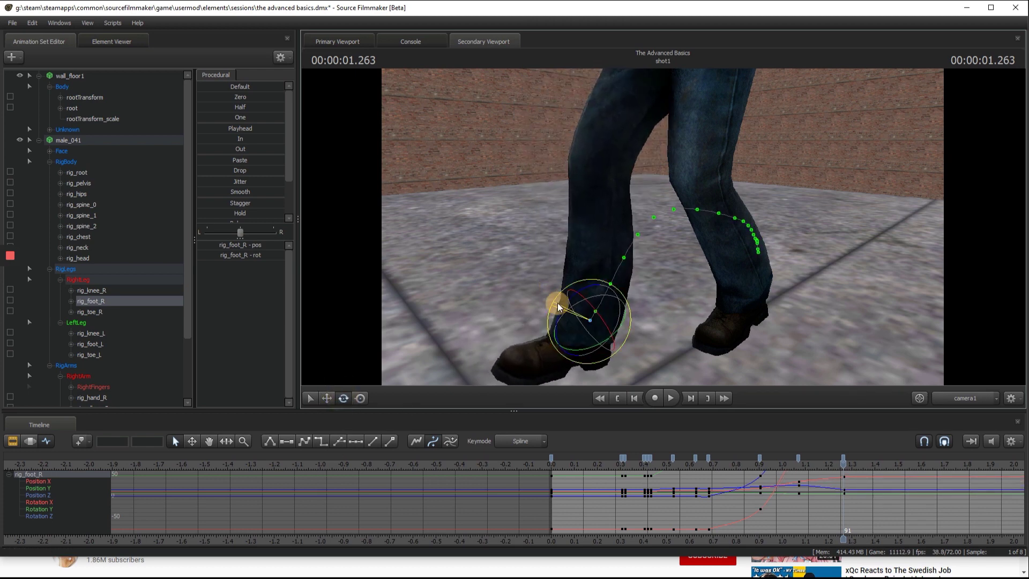
{"action": "left_click_drag", "start_coordinate": [564, 307], "coordinate": [568, 298]}
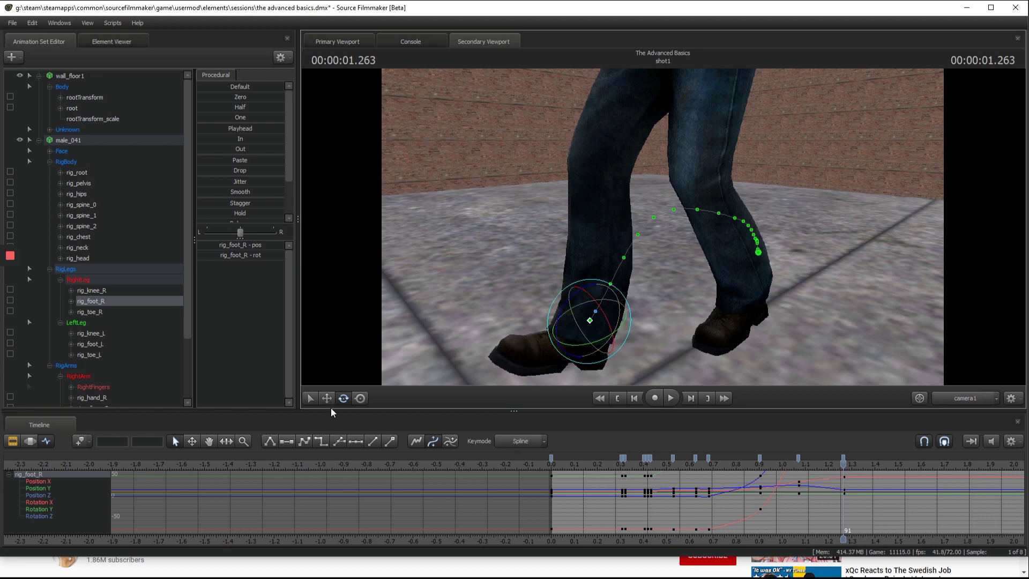
Step: Lower rig_foot_R to the floor and rotate it flat at 1.388 s
{"action": "left_click", "coordinate": [326, 398]}
{"action": "key", "text": "Right"}
{"action": "key", "text": "Right"}
{"action": "key", "text": "Right"}
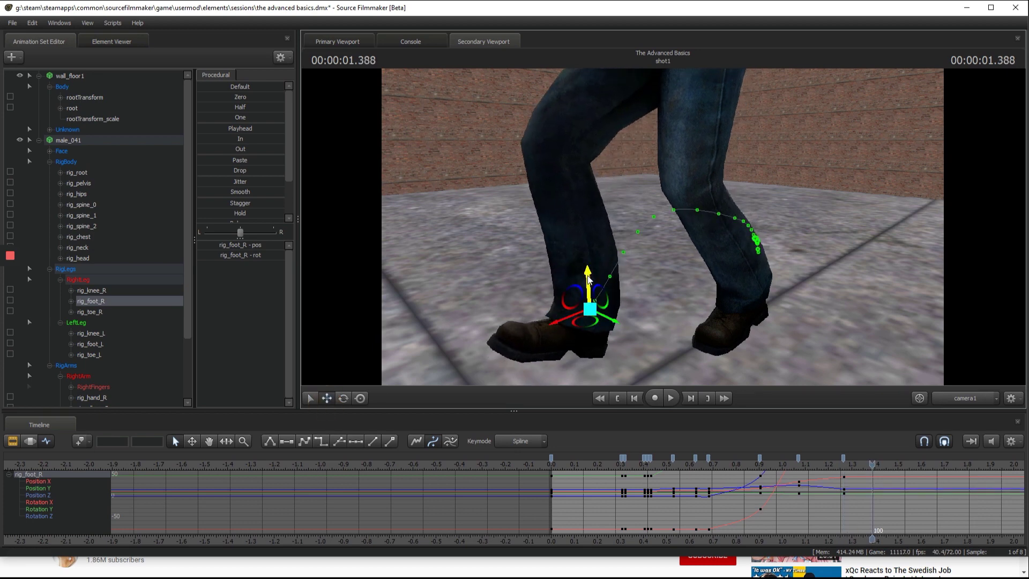
{"action": "left_click_drag", "start_coordinate": [587, 281], "coordinate": [564, 321]}
{"action": "left_click_drag", "start_coordinate": [644, 268], "coordinate": [662, 226]}
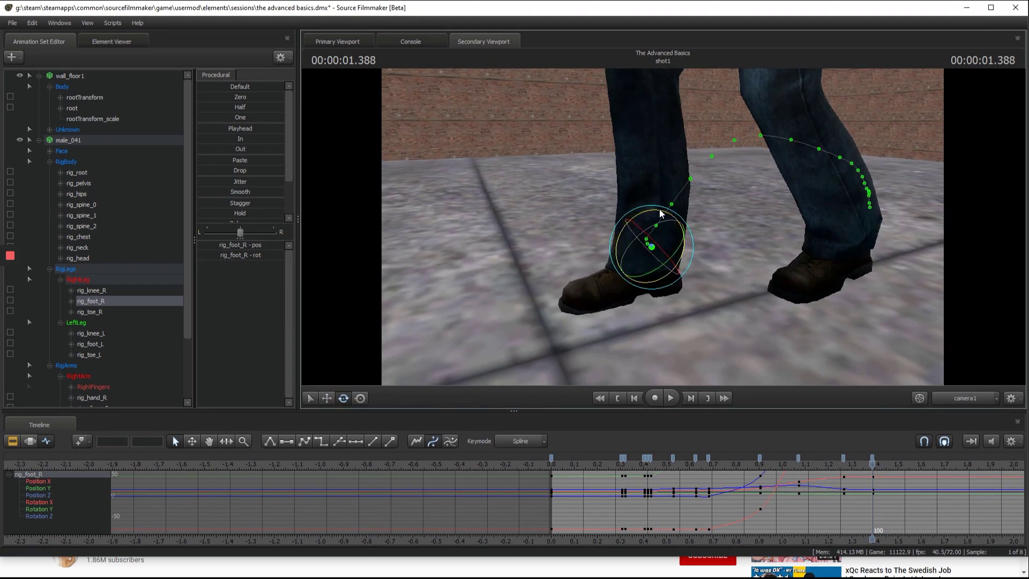
{"action": "left_click_drag", "start_coordinate": [659, 209], "coordinate": [651, 216]}
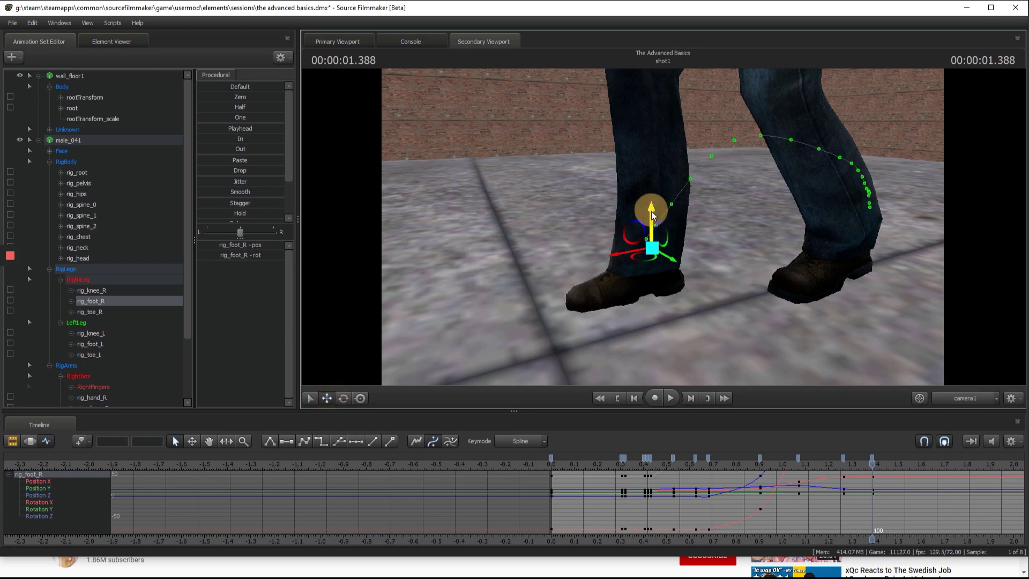
Step: Key the planted rig_foot_R at about 1.44 s
{"action": "key", "text": "space"}
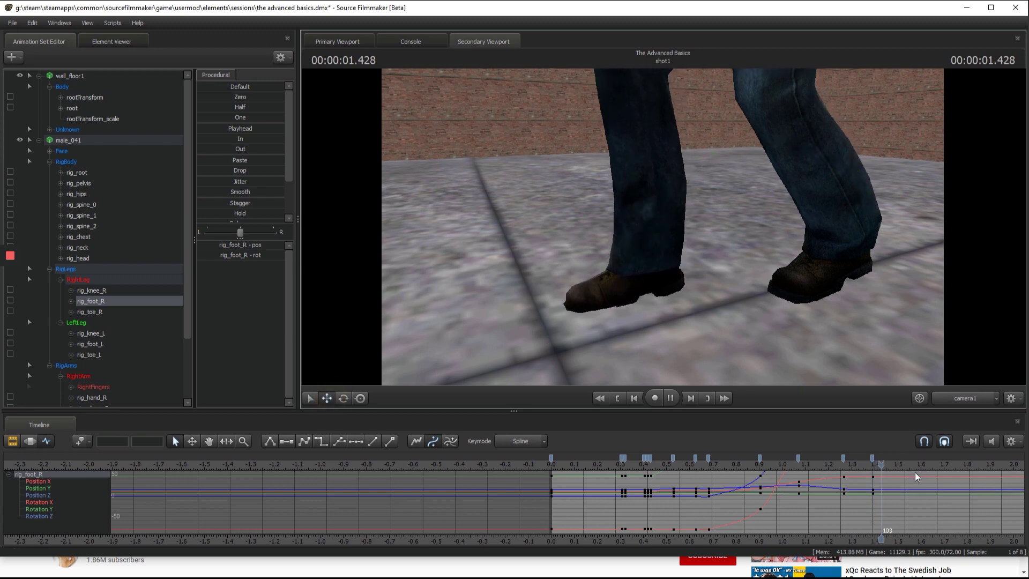
{"action": "left_click", "coordinate": [882, 459]}
{"action": "key", "text": "space"}
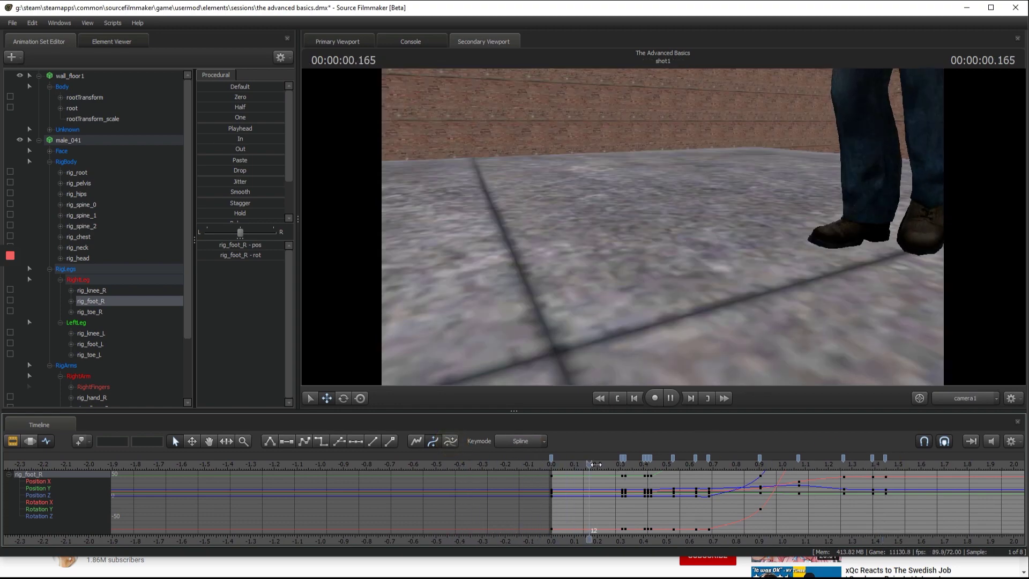
Step: Replay the walk from the start and examine the right foot's full step from the side
{"action": "left_click", "coordinate": [597, 463]}
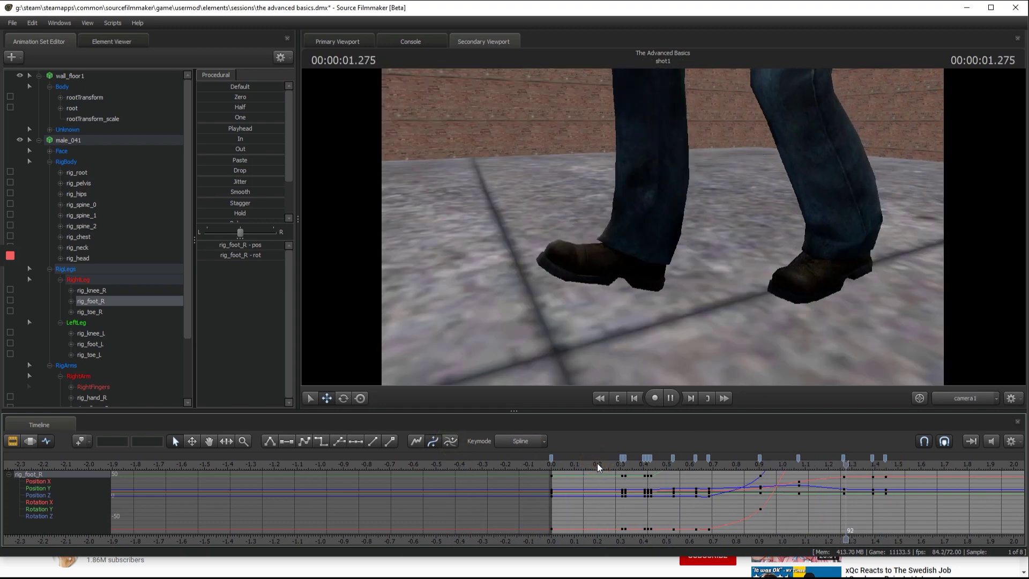
{"action": "left_click", "coordinate": [597, 463]}
{"action": "left_click", "coordinate": [597, 463]}
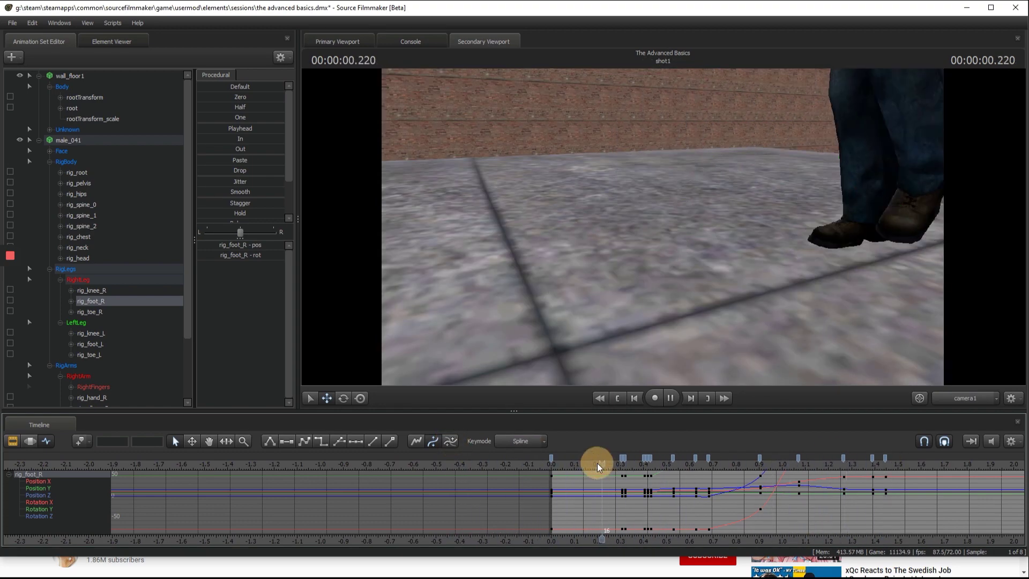
{"action": "key", "text": "space"}
{"action": "left_click_drag", "start_coordinate": [663, 226], "coordinate": [663, 226]}
{"action": "key", "text": "w"}
{"action": "key", "text": "s"}
{"action": "left_click", "coordinate": [565, 465]}
{"action": "key", "text": "space"}
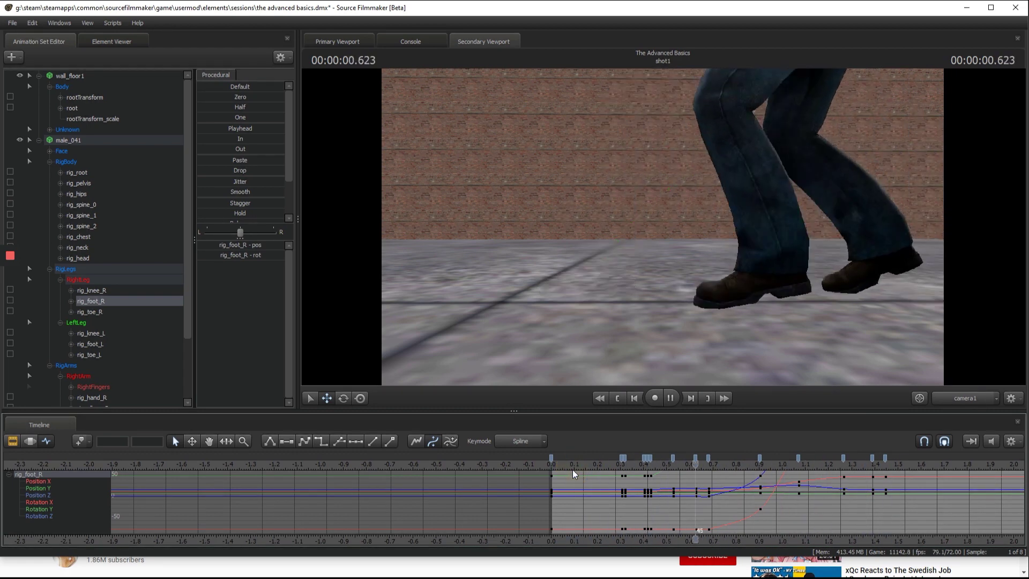
{"action": "key", "text": "space"}
Step: Select rig_toe_R and key its starting rotation at 0.013 s
{"action": "left_click", "coordinate": [564, 245]}
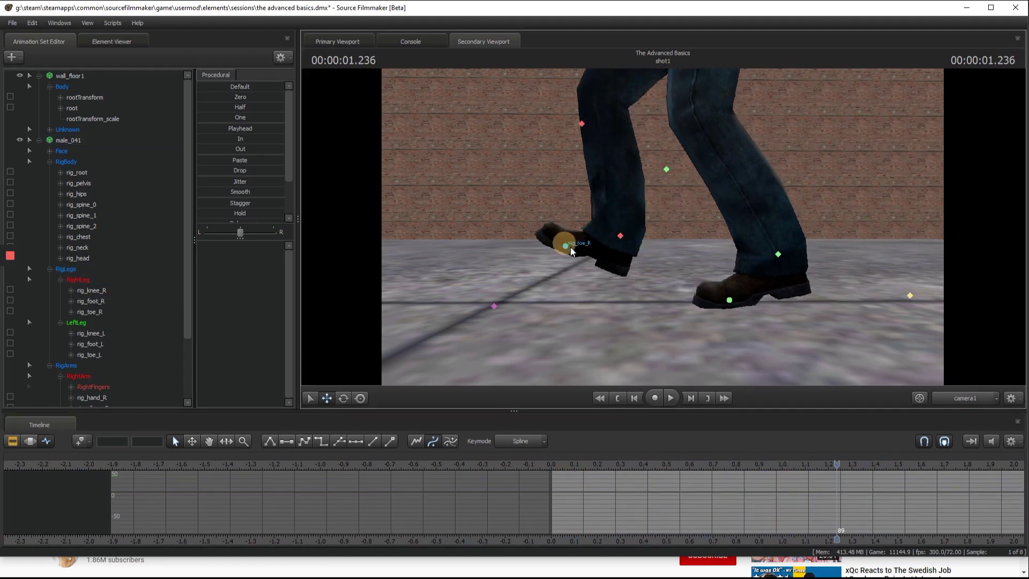
{"action": "left_click_drag", "start_coordinate": [652, 465], "coordinate": [553, 464]}
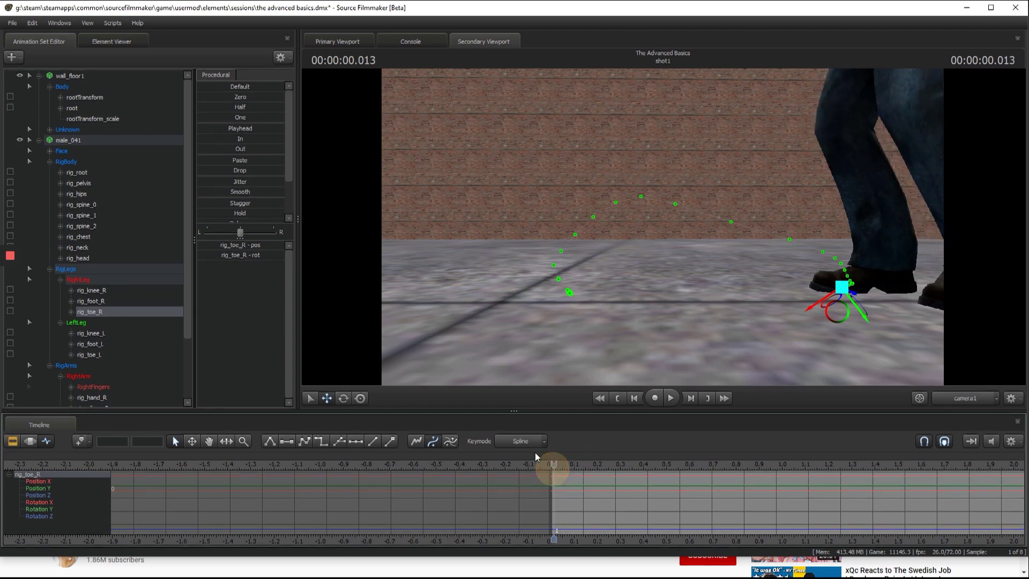
{"action": "left_click", "coordinate": [343, 397]}
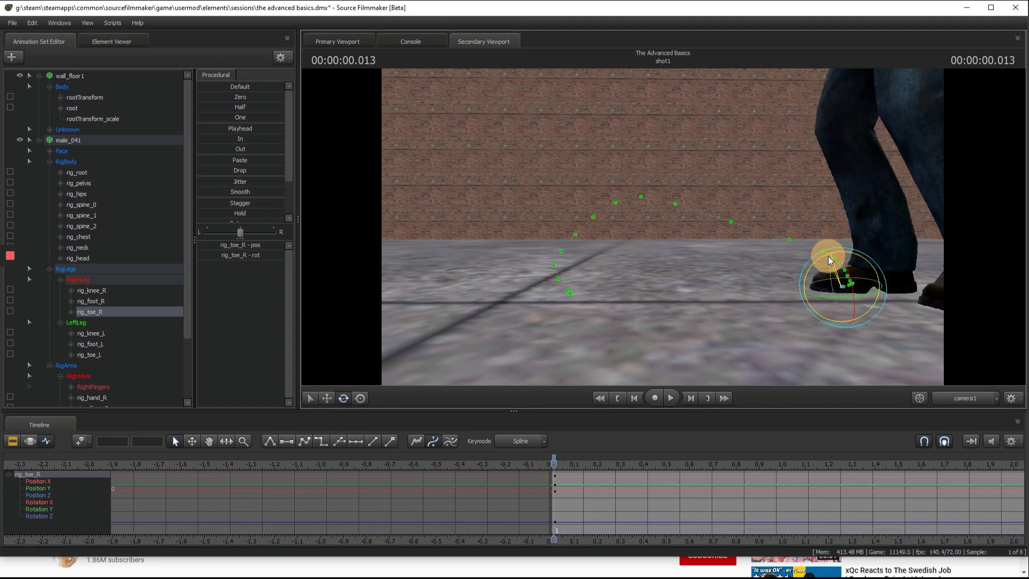
{"action": "key", "text": "space"}
{"action": "key", "text": "space"}
Step: Hold the flat rig_toe_R pose with keyframes at about 0.39 s and 0.416 s
{"action": "scroll", "coordinate": [748, 460], "scroll_direction": "up", "scroll_amount": 4}
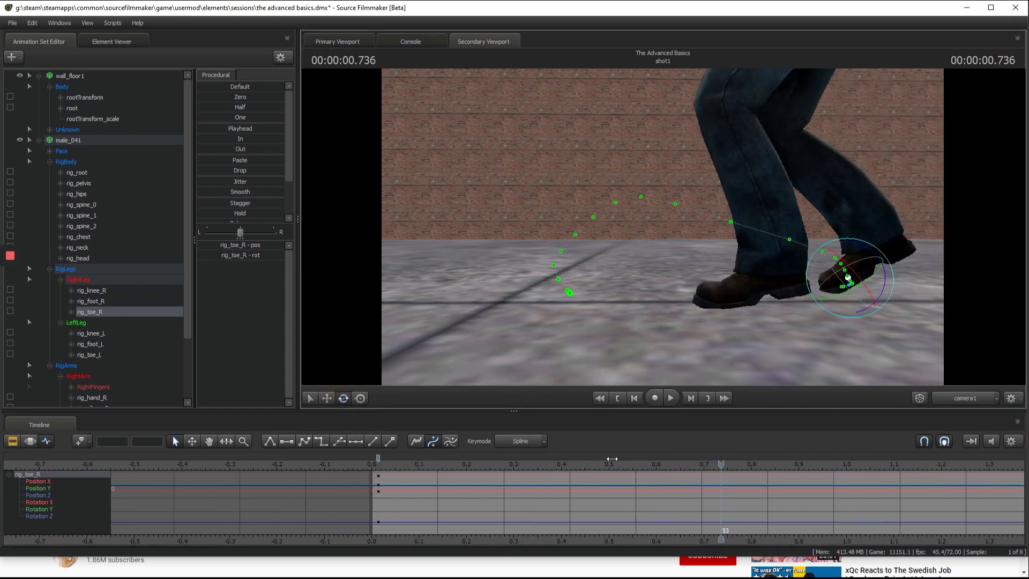
{"action": "left_click_drag", "start_coordinate": [612, 459], "coordinate": [563, 465]}
{"action": "key", "text": "m"}
{"action": "key", "text": "Right"}
{"action": "key", "text": "Right"}
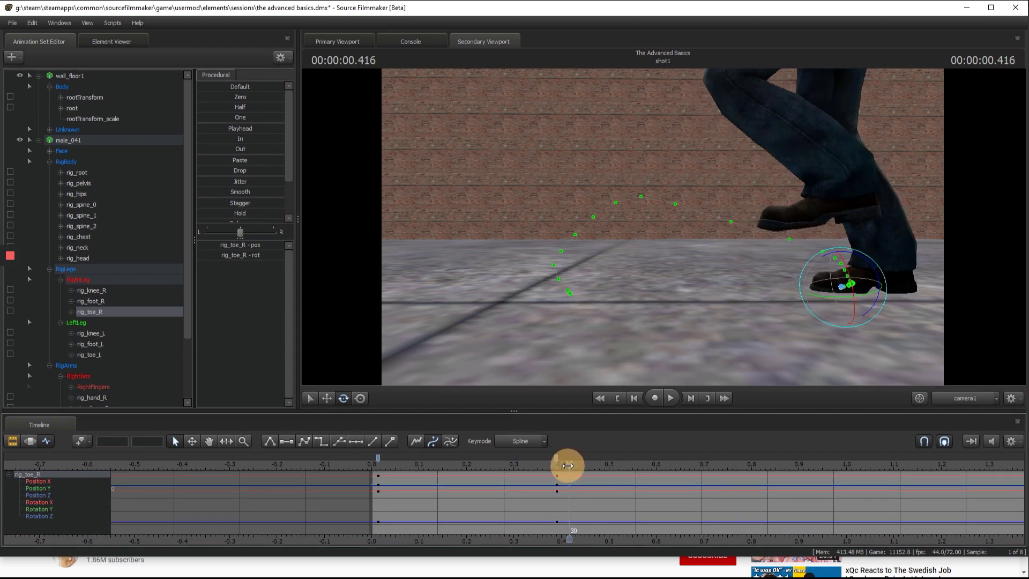
{"action": "key", "text": "m"}
Step: Rotate rig_toe_R at 0.541 s so the toe stays flat on the floor as the heel lifts
{"action": "key", "text": "Right"}
{"action": "key", "text": "Right"}
{"action": "key", "text": "Right"}
{"action": "key", "text": "Right"}
{"action": "key", "text": "Right"}
{"action": "key", "text": "Right"}
{"action": "key", "text": "Right"}
{"action": "key", "text": "Right"}
{"action": "key", "text": "Right"}
{"action": "left_click_drag", "start_coordinate": [852, 248], "coordinate": [855, 247]}
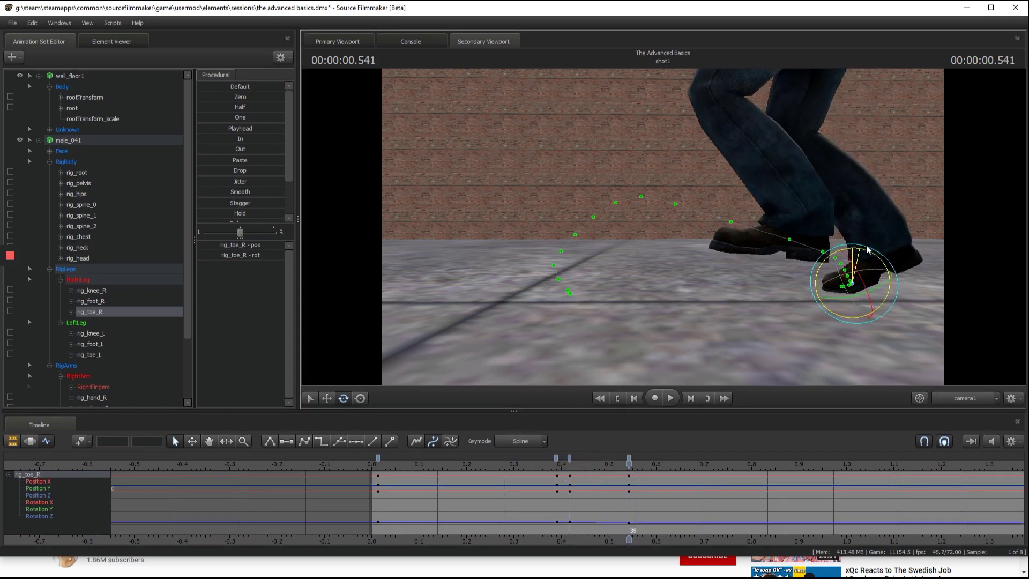
{"action": "left_click_drag", "start_coordinate": [809, 310], "coordinate": [807, 313]}
Step: Hold the bent rig_toe_R pose with keyframes at 0.625 s and about 0.69 s
{"action": "left_click", "coordinate": [670, 453]}
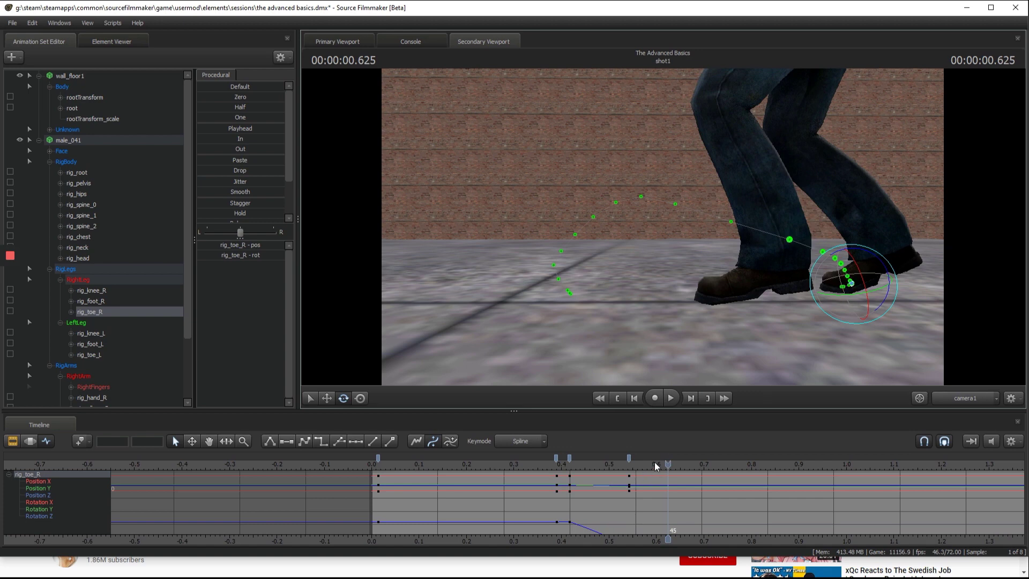
{"action": "key", "text": "m"}
{"action": "left_click", "coordinate": [533, 459]}
{"action": "key", "text": "space"}
{"action": "key", "text": "space"}
{"action": "mouse_move", "coordinate": [742, 465]}
{"action": "left_mouse_down"}
{"action": "mouse_move", "coordinate": [701, 464]}
{"action": "mouse_move", "coordinate": [742, 462]}
{"action": "left_mouse_up"}
{"action": "key", "text": "m"}
Step: Straighten rig_toe_R as it leaves the floor at 0.791 s and adjust its rotation at 0.972 s
{"action": "left_click_drag", "start_coordinate": [853, 236], "coordinate": [842, 236]}
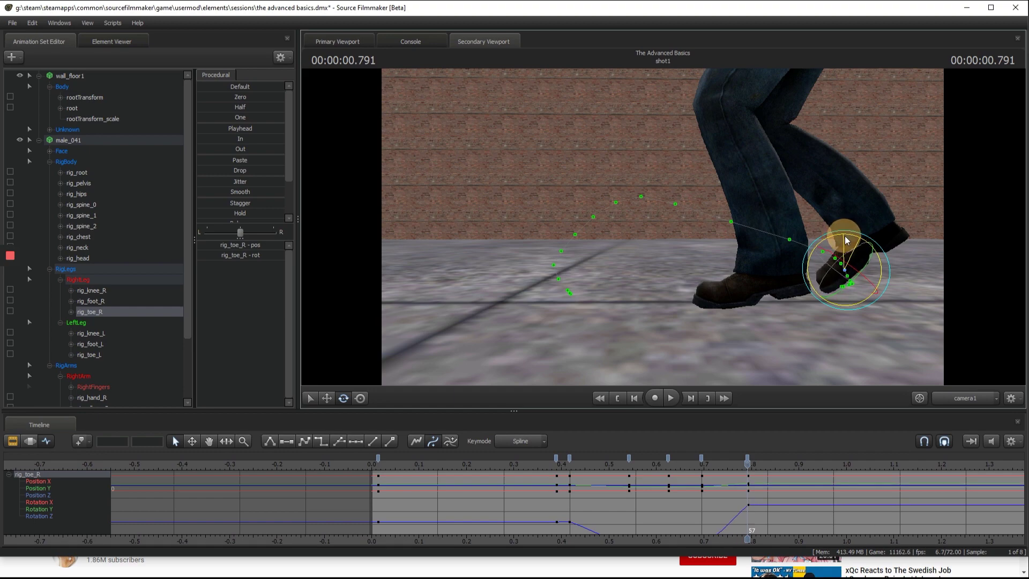
{"action": "key", "text": "space"}
{"action": "key", "text": "space"}
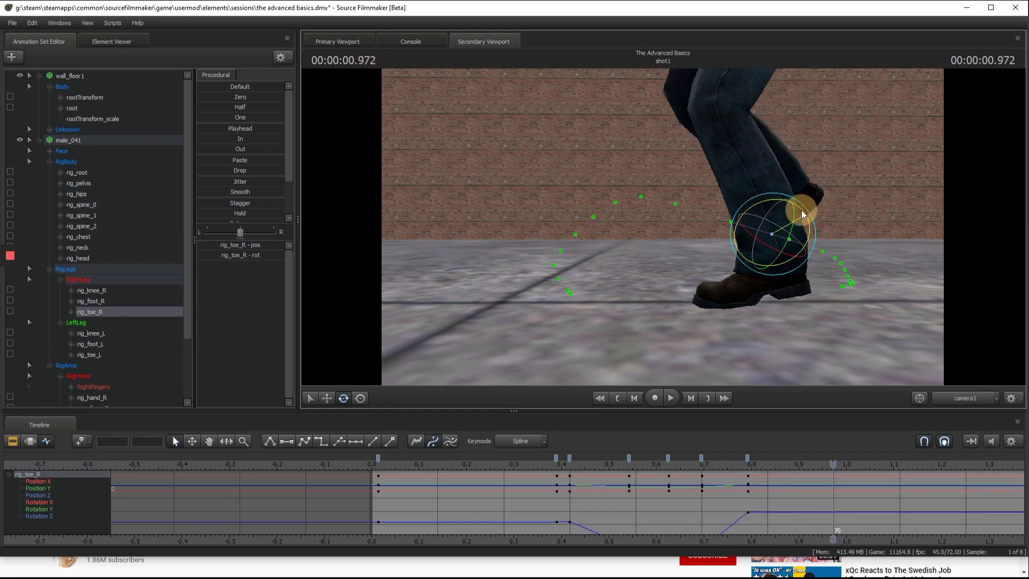
{"action": "left_click_drag", "start_coordinate": [871, 214], "coordinate": [663, 226]}
{"action": "key", "text": "space"}
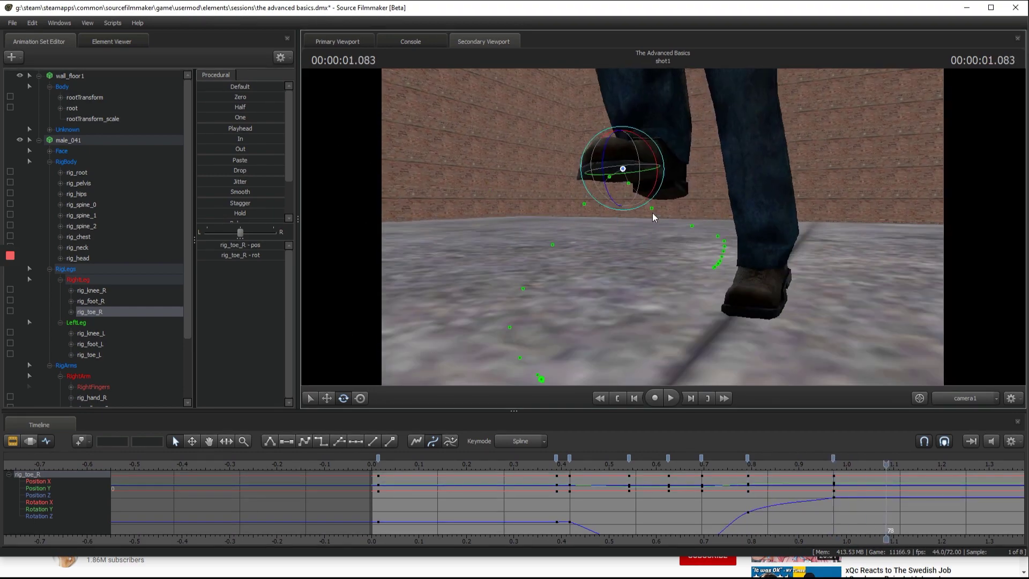
Step: Bend rig_toe_R upward for the forward swing with keyframes at 1.083 s and 1.250 s
{"action": "left_click_drag", "start_coordinate": [609, 130], "coordinate": [648, 225]}
{"action": "key", "text": "space"}
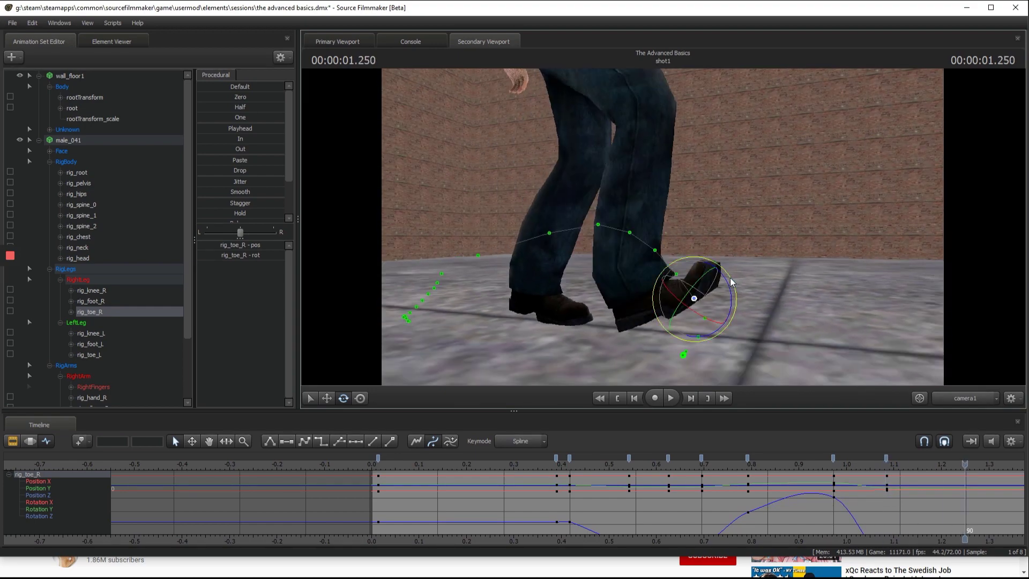
{"action": "key", "text": "space"}
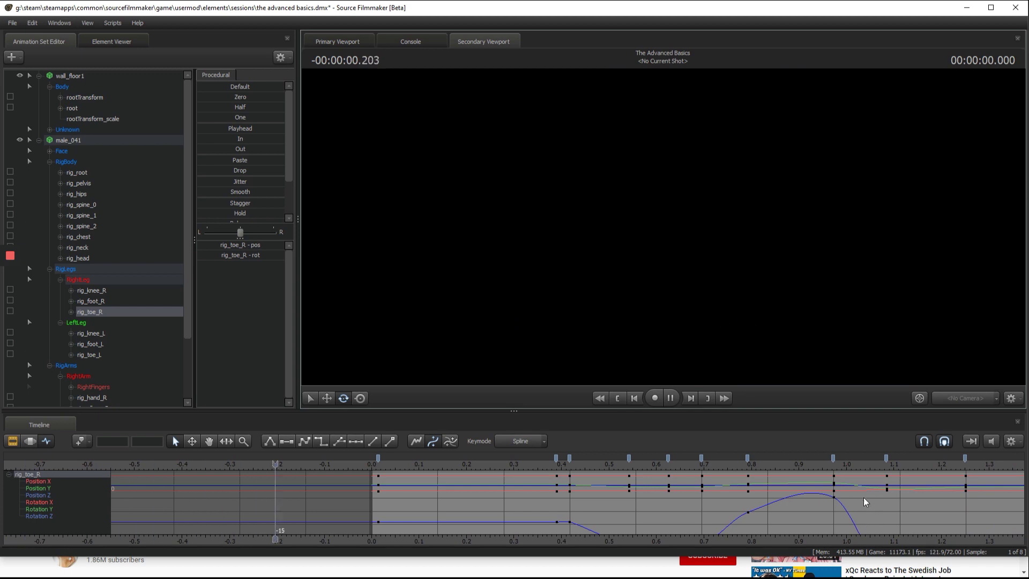
Step: Replay the toe motion and rotate rig_toe_R flat onto the floor at 1.430 s
{"action": "left_click_drag", "start_coordinate": [782, 466], "coordinate": [535, 474]}
{"action": "key", "text": "space"}
{"action": "scroll", "coordinate": [775, 507], "scroll_direction": "down", "scroll_amount": 3}
{"action": "key", "text": "space"}
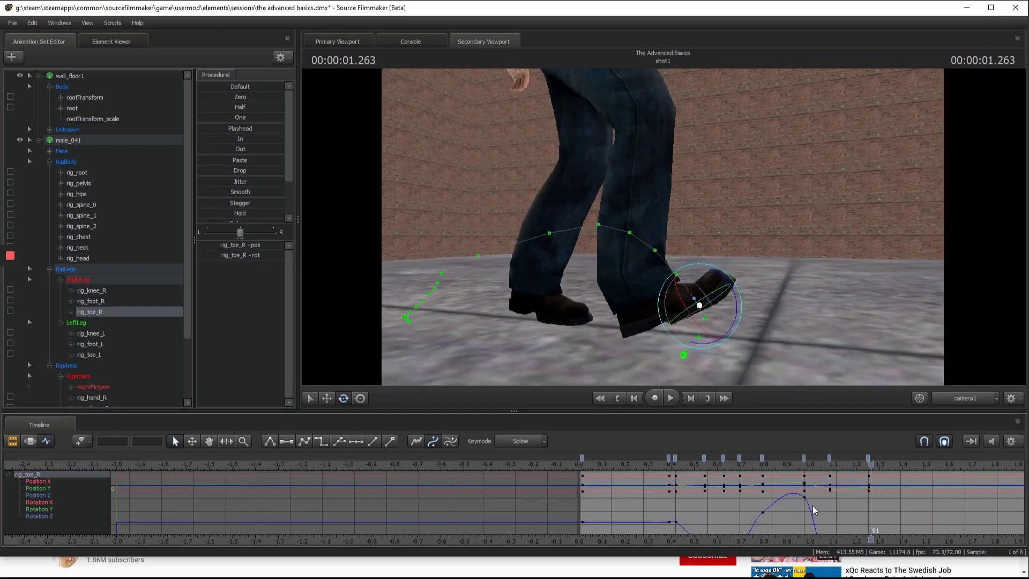
{"action": "mouse_move", "coordinate": [713, 343]}
{"action": "left_mouse_down"}
{"action": "mouse_move", "coordinate": [701, 323]}
{"action": "mouse_move", "coordinate": [695, 349]}
{"action": "left_mouse_up"}
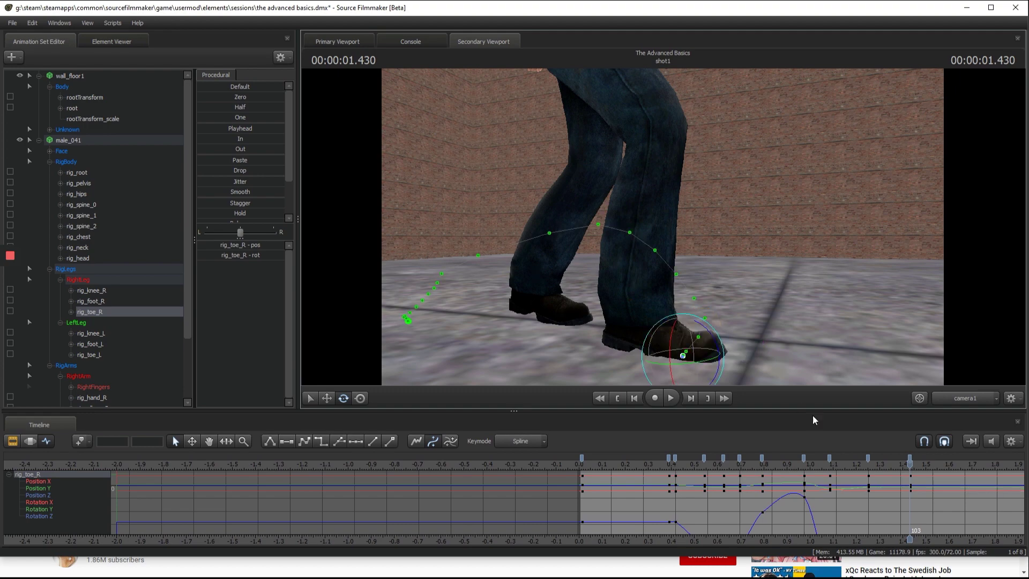
Step: Adjust rig_foot_R's position and rotation as it lands, with keyframes at 1.388 s and about 1.49 s
{"action": "left_click_drag", "start_coordinate": [837, 461], "coordinate": [913, 463]}
{"action": "left_click", "coordinate": [579, 225], "text": "ctrl"}
{"action": "scroll", "coordinate": [898, 463], "scroll_direction": "up", "scroll_amount": 3}
{"action": "left_click", "coordinate": [932, 457]}
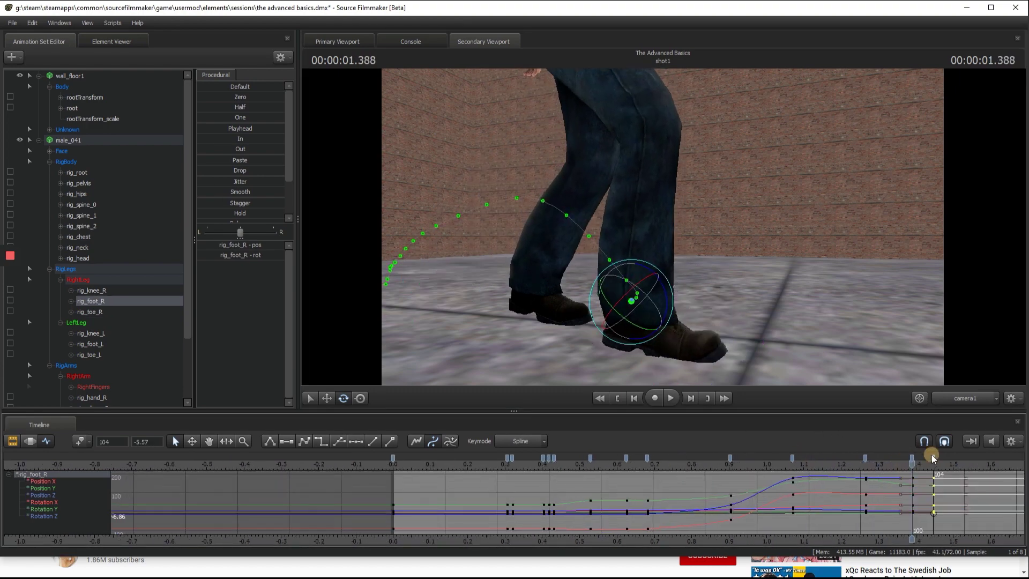
{"action": "left_click", "coordinate": [330, 398]}
{"action": "left_click_drag", "start_coordinate": [633, 259], "coordinate": [632, 254]}
{"action": "left_click", "coordinate": [347, 398]}
{"action": "mouse_move", "coordinate": [664, 289]}
{"action": "left_mouse_down"}
{"action": "mouse_move", "coordinate": [658, 273]}
{"action": "mouse_move", "coordinate": [633, 272]}
{"action": "mouse_move", "coordinate": [662, 282]}
{"action": "left_mouse_up"}
{"action": "left_click", "coordinate": [326, 400]}
{"action": "mouse_move", "coordinate": [912, 464]}
{"action": "left_mouse_down"}
{"action": "mouse_move", "coordinate": [979, 465]}
{"action": "mouse_move", "coordinate": [811, 464]}
{"action": "mouse_move", "coordinate": [908, 465]}
{"action": "left_mouse_up"}
{"action": "key", "text": "m"}
{"action": "scroll", "coordinate": [871, 466], "scroll_direction": "down", "scroll_amount": 4}
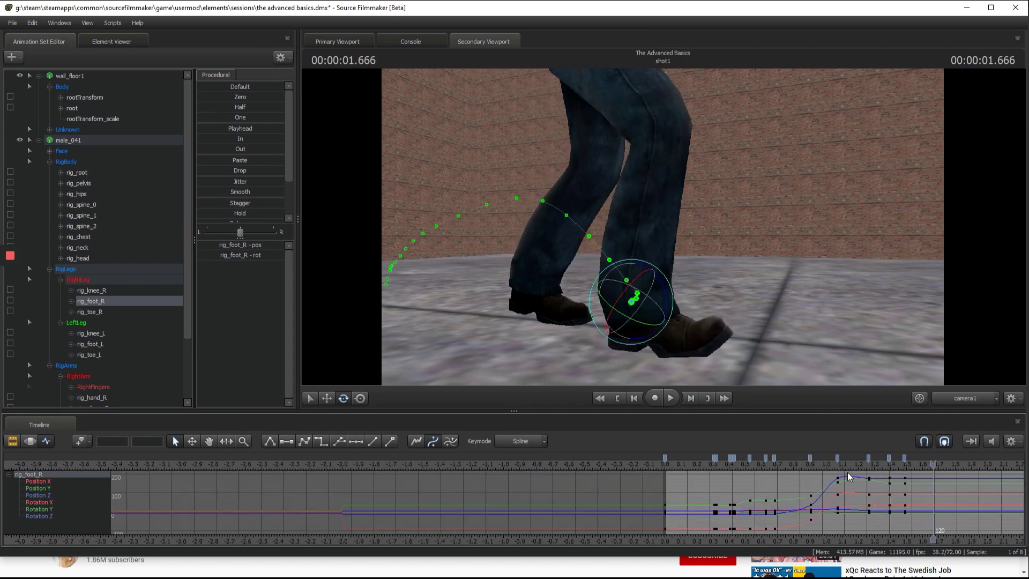
Step: Rotate rig_toe_R flat onto the floor at 1.430 s and hold the pose with a keyframe at about 1.64 s
{"action": "left_click_drag", "start_coordinate": [848, 477], "coordinate": [911, 476]}
{"action": "left_click", "coordinate": [698, 336]}
{"action": "scroll", "coordinate": [885, 471], "scroll_direction": "up", "scroll_amount": 3}
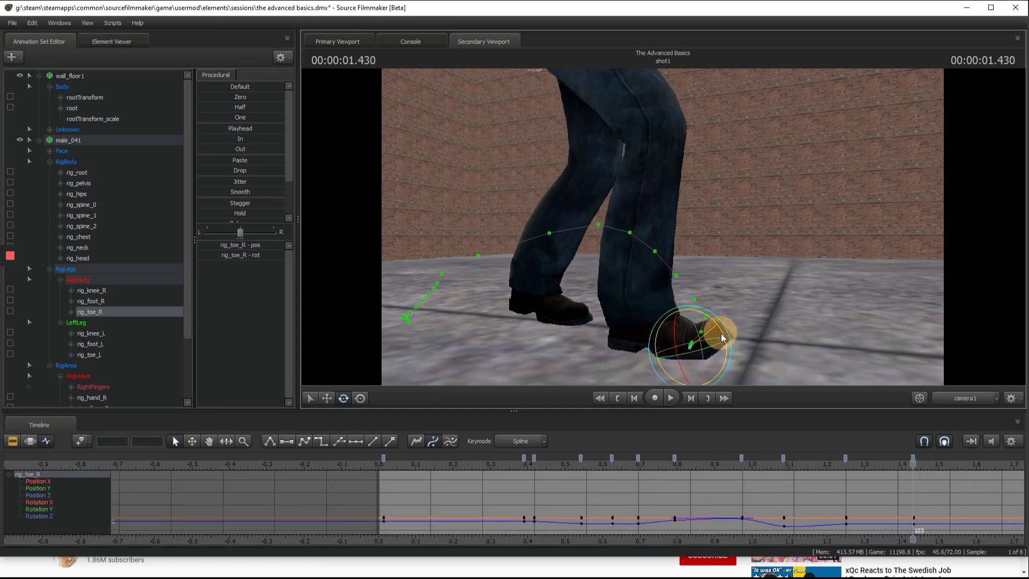
{"action": "left_click_drag", "start_coordinate": [725, 345], "coordinate": [726, 344]}
{"action": "key", "text": "space"}
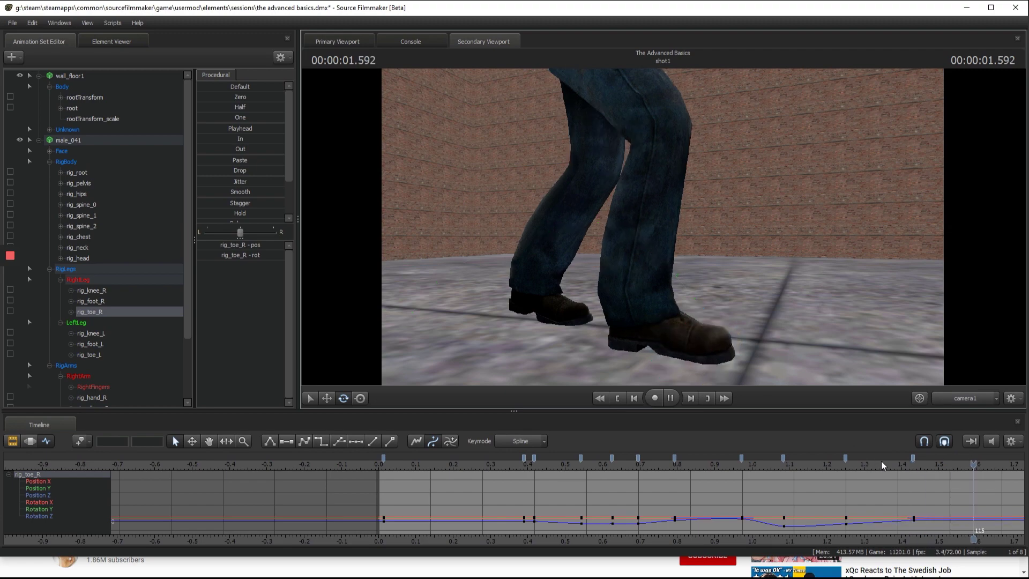
{"action": "key", "text": "m"}
{"action": "left_click", "coordinate": [611, 466]}
{"action": "key", "text": "space"}
{"action": "scroll", "coordinate": [639, 485], "scroll_direction": "down", "scroll_amount": 3}
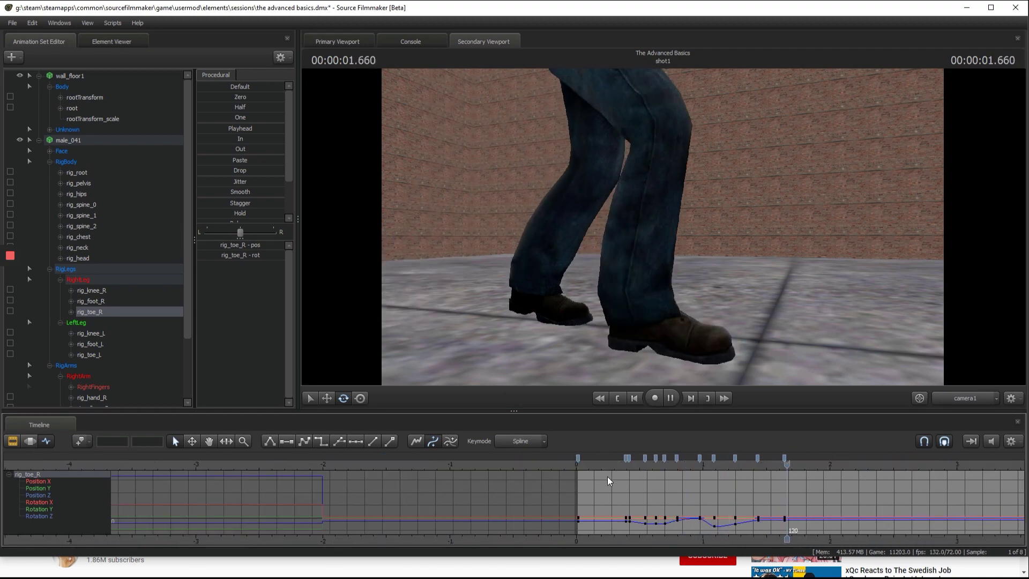
{"action": "key", "text": "space"}
Step: Move rig_toe_R's keyframe at 0.972 s to frame 68 and replay the motion
{"action": "mouse_move", "coordinate": [623, 467]}
{"action": "left_mouse_down"}
{"action": "mouse_move", "coordinate": [725, 469]}
{"action": "mouse_move", "coordinate": [670, 458]}
{"action": "left_mouse_up"}
{"action": "scroll", "coordinate": [720, 466], "scroll_direction": "up", "scroll_amount": 3}
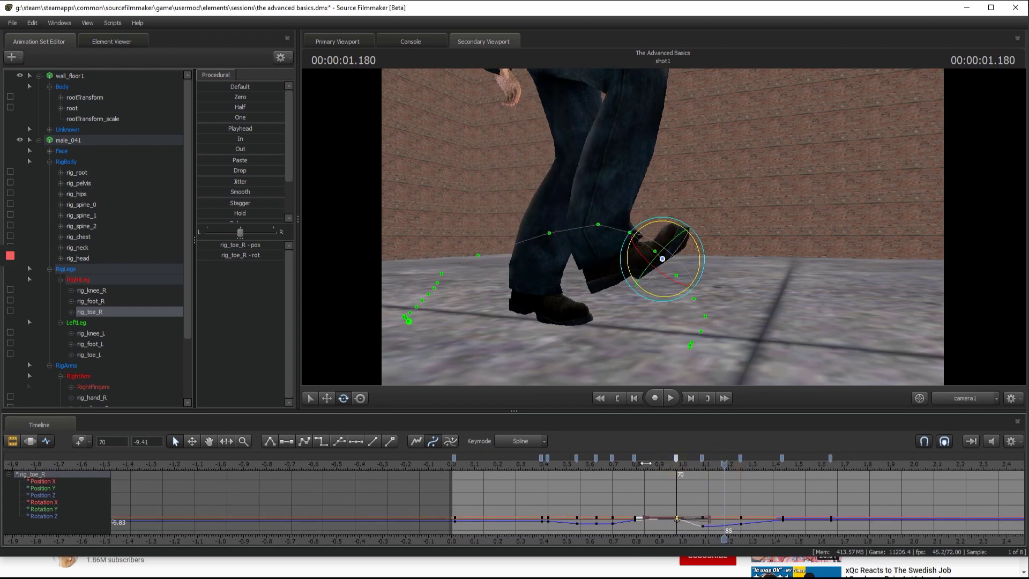
{"action": "left_click", "coordinate": [483, 460]}
{"action": "key", "text": "space"}
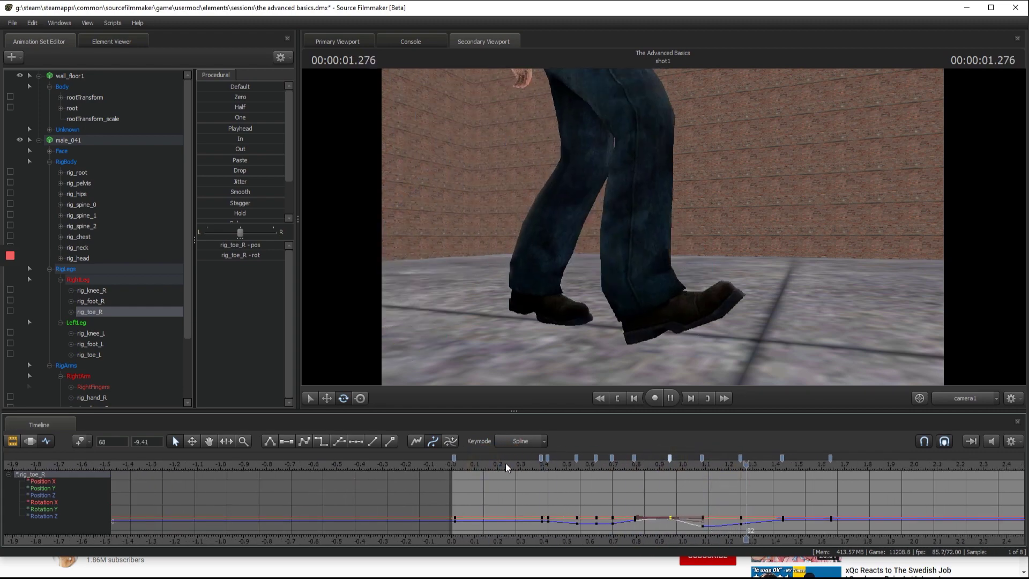
{"action": "left_click", "coordinate": [506, 463]}
{"action": "left_click", "coordinate": [506, 463]}
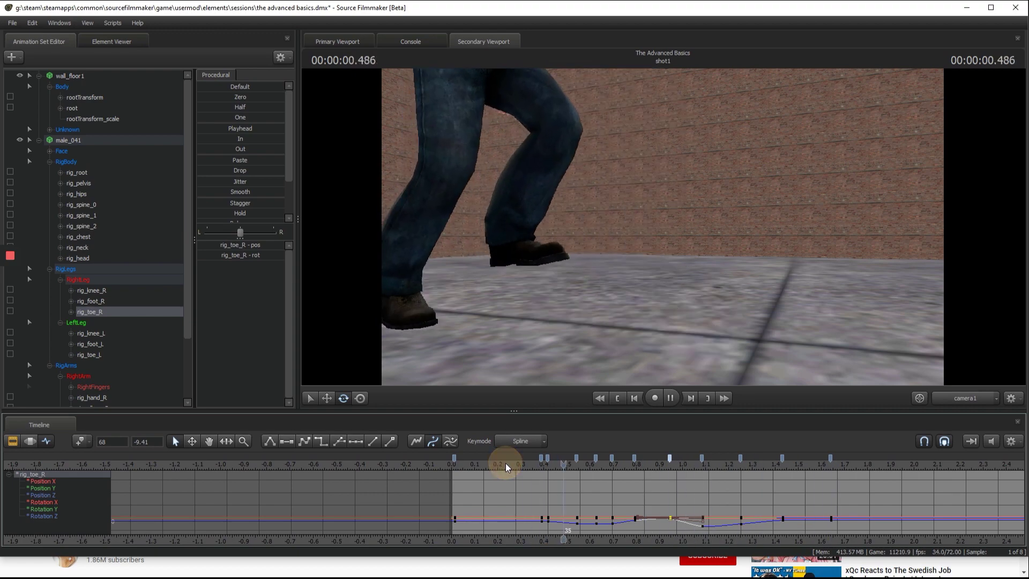
Step: Retime rig_foot_R's forward swing by moving its keyframes near 1.07 s and 0.9 s to frames 83 and 62
{"action": "left_click", "coordinate": [539, 460]}
{"action": "left_click_drag", "start_coordinate": [539, 459], "coordinate": [705, 458]}
{"action": "left_click", "coordinate": [551, 206]}
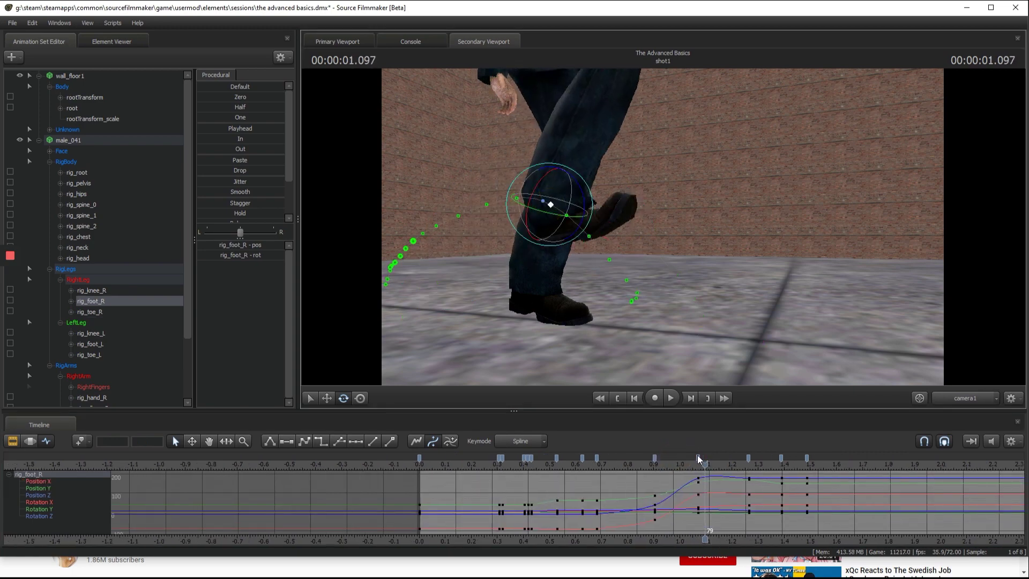
{"action": "left_click", "coordinate": [719, 459]}
{"action": "left_click", "coordinate": [683, 462]}
{"action": "key", "text": "space"}
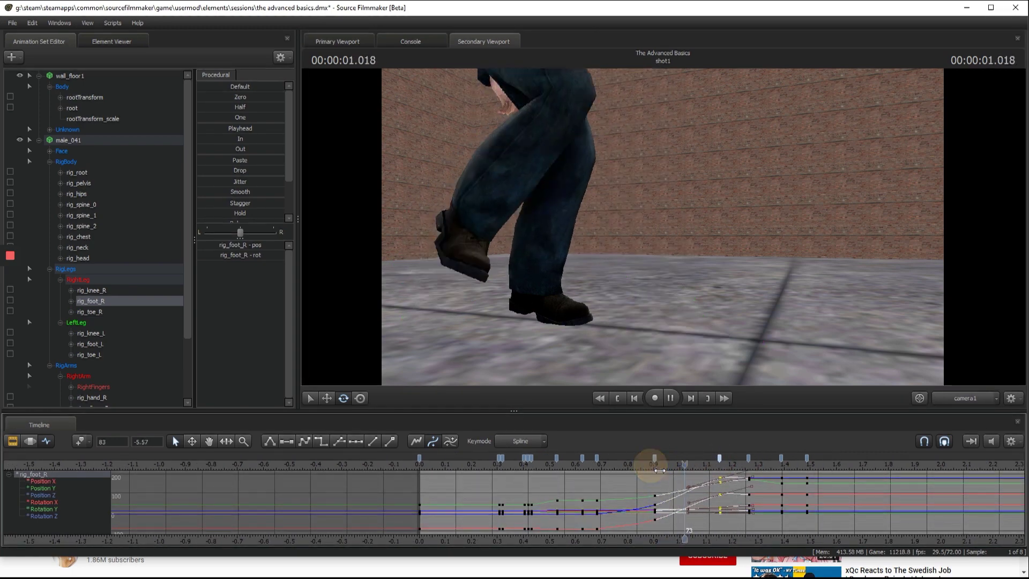
{"action": "key", "text": "space"}
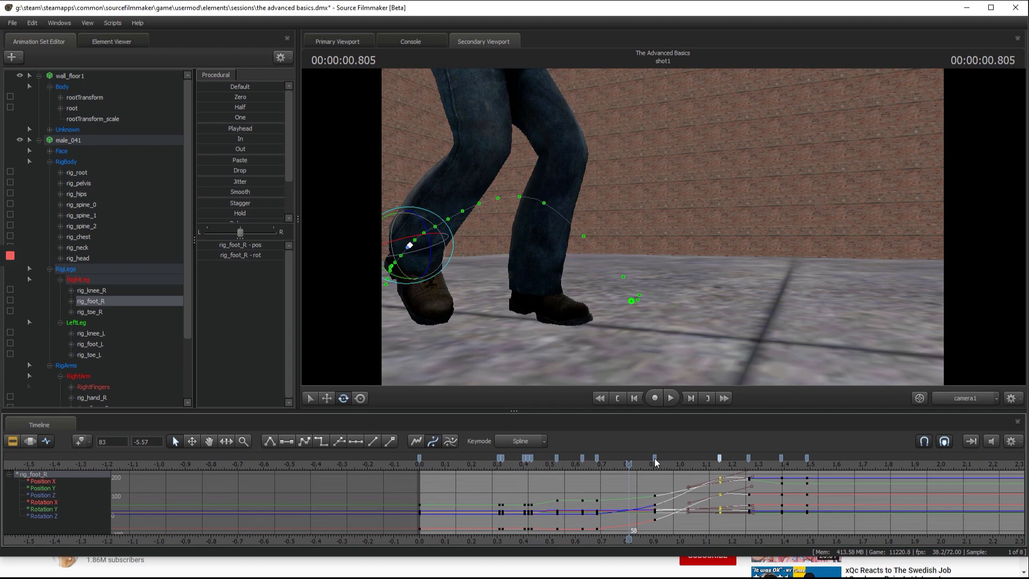
{"action": "left_click_drag", "start_coordinate": [657, 457], "coordinate": [644, 458]}
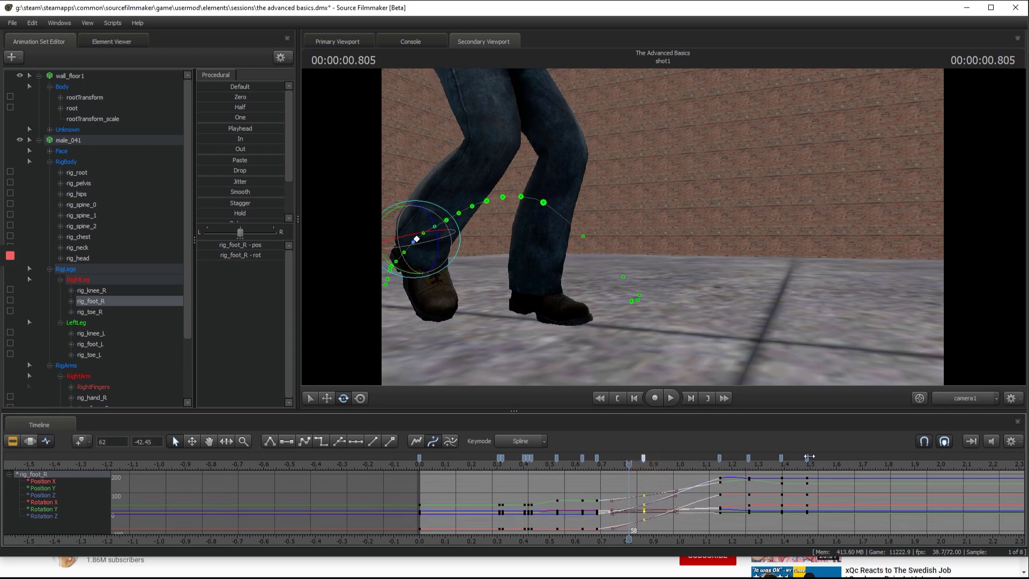
Step: Move rig_foot_R's last three keyframes to frames 110, 102 and 94
{"action": "left_click", "coordinate": [816, 463]}
{"action": "left_click_drag", "start_coordinate": [805, 457], "coordinate": [817, 458]}
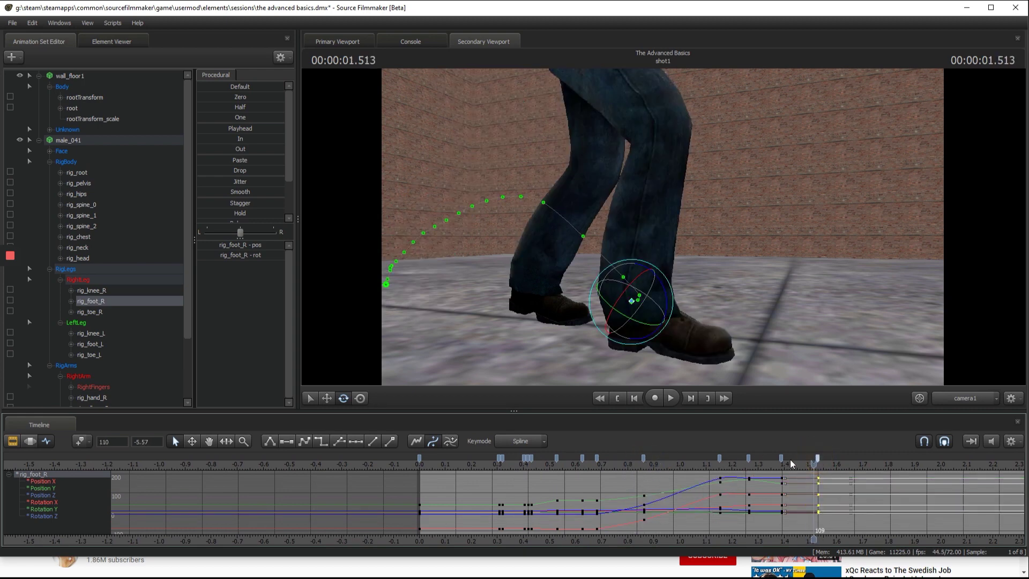
{"action": "left_click", "coordinate": [752, 463]}
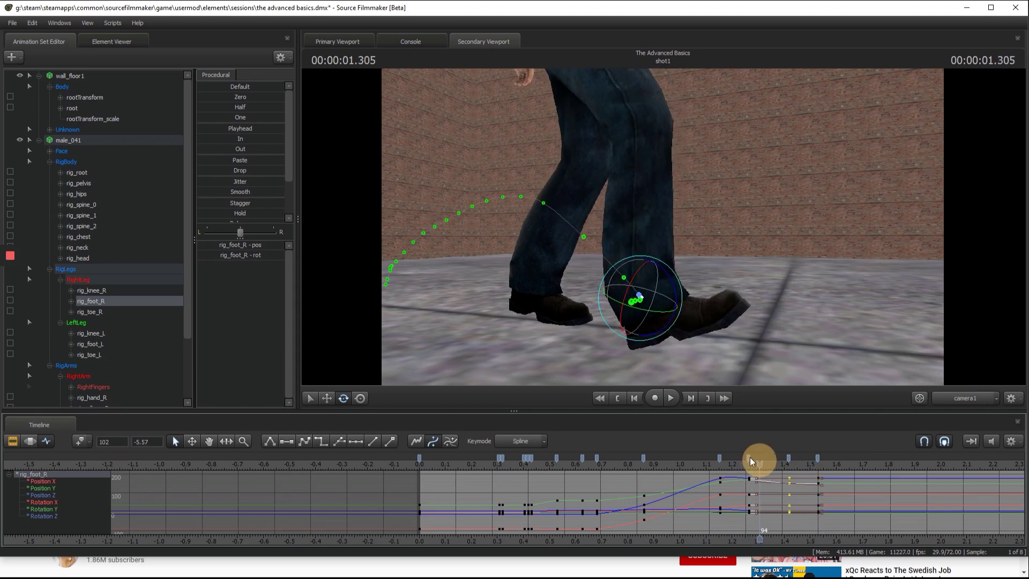
{"action": "left_click_drag", "start_coordinate": [752, 460], "coordinate": [761, 460]}
Step: Pull rig_foot_R's swing keyframe back to about 1.08 s and the following landing keyframe to frame 90
{"action": "key", "text": "space"}
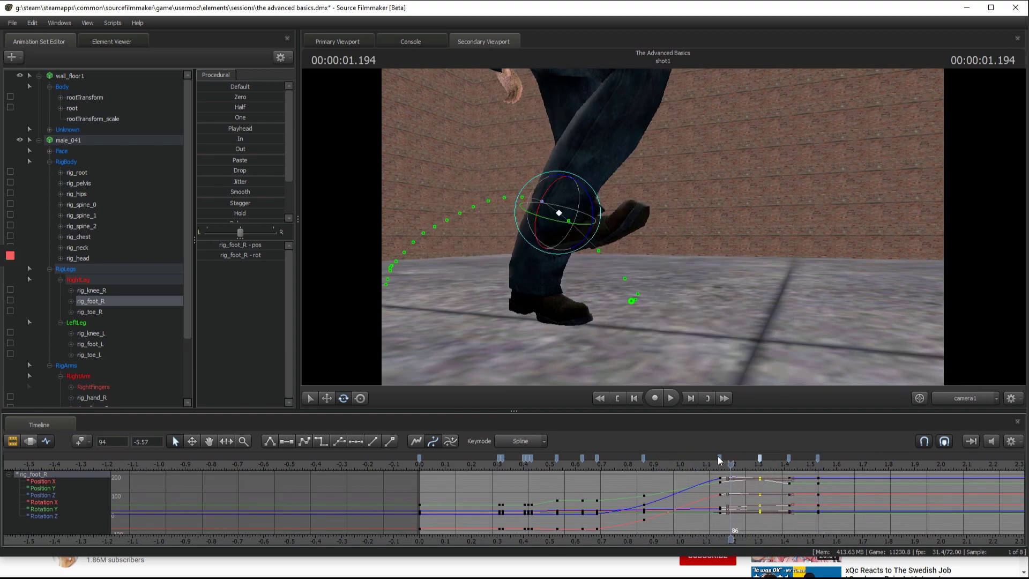
{"action": "mouse_move", "coordinate": [719, 458]}
{"action": "left_mouse_down"}
{"action": "mouse_move", "coordinate": [702, 459]}
{"action": "mouse_move", "coordinate": [744, 460]}
{"action": "left_mouse_up"}
{"action": "key", "text": "space"}
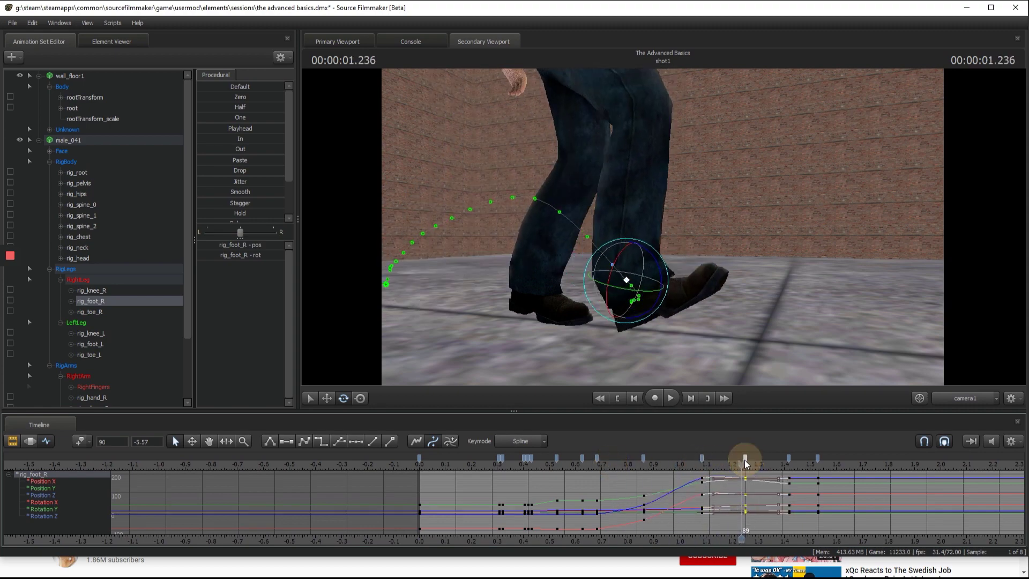
Step: Replay the walk repeatedly from the side and front to examine the foot timing and leg motion
{"action": "left_click", "coordinate": [607, 468]}
{"action": "key", "text": "space"}
{"action": "scroll", "coordinate": [616, 475], "scroll_direction": "down", "scroll_amount": 1}
{"action": "scroll", "coordinate": [617, 476], "scroll_direction": "down", "scroll_amount": 3}
{"action": "key", "text": "space"}
{"action": "left_click_drag", "start_coordinate": [601, 465], "coordinate": [627, 465]}
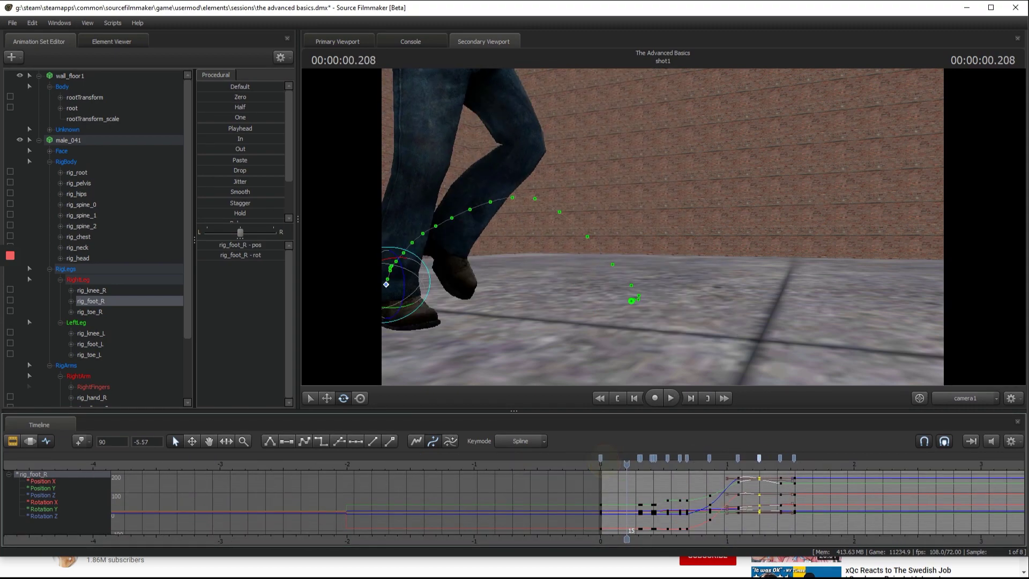
{"action": "left_click_drag", "start_coordinate": [662, 227], "coordinate": [659, 227]}
{"action": "key", "text": "space"}
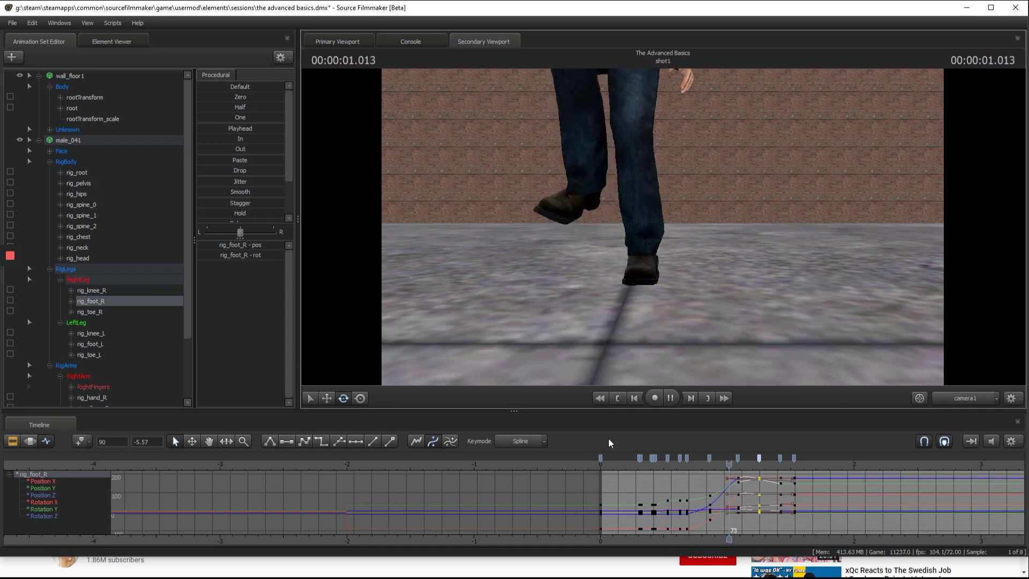
{"action": "left_click", "coordinate": [618, 471]}
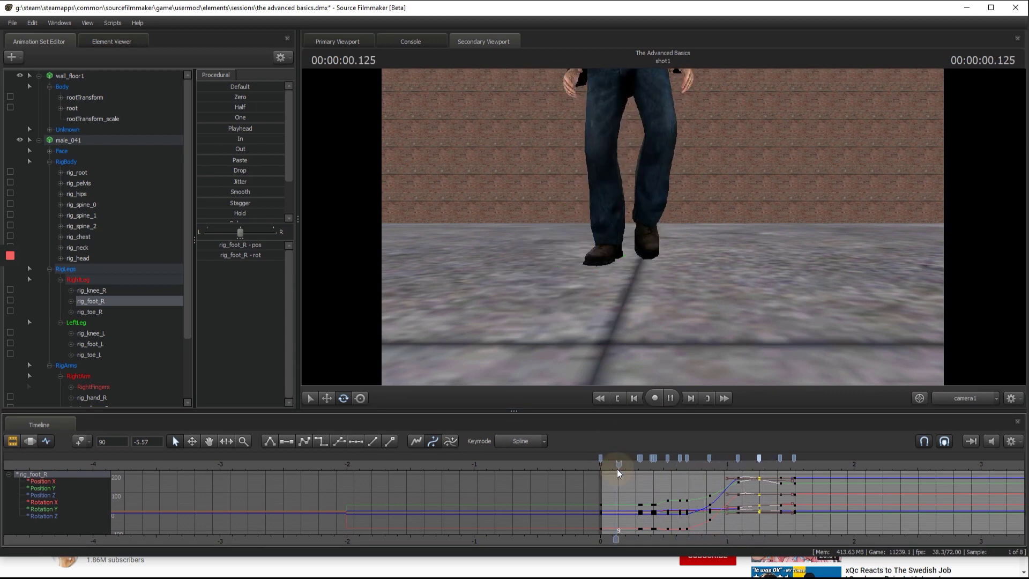
{"action": "left_click", "coordinate": [618, 471]}
{"action": "key", "text": "space"}
{"action": "left_click", "coordinate": [617, 471]}
{"action": "key", "text": "space"}
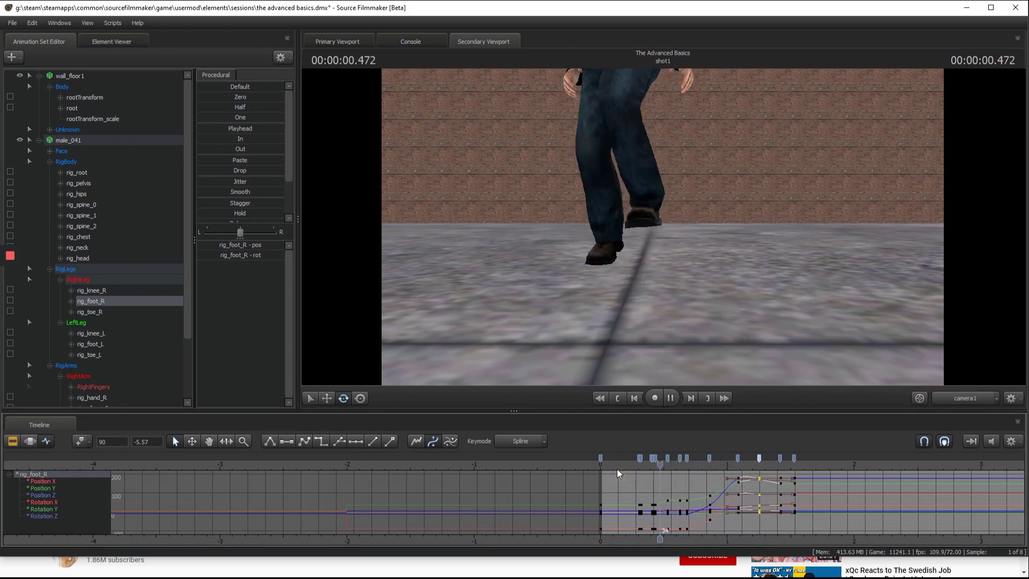
{"action": "key", "text": "space"}
{"action": "left_click", "coordinate": [617, 471]}
{"action": "key", "text": "space"}
{"action": "key", "text": "space"}
Step: Select rig_hips and tilt it at the start of the walk with the screen manipulator
{"action": "mouse_move", "coordinate": [662, 226]}
{"action": "left_mouse_down"}
{"action": "mouse_move", "coordinate": [658, 216]}
{"action": "mouse_move", "coordinate": [663, 226]}
{"action": "left_mouse_up"}
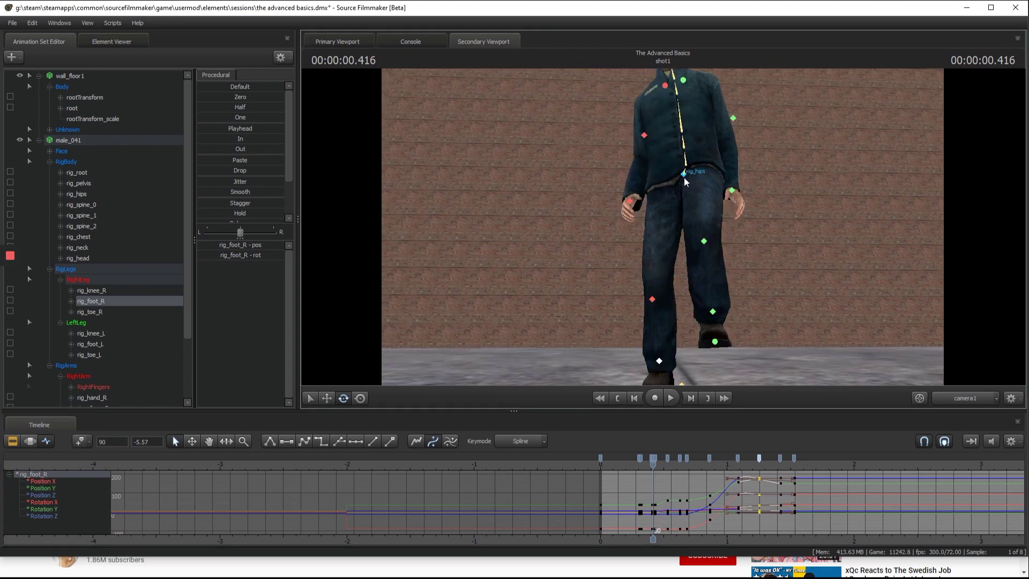
{"action": "left_click", "coordinate": [684, 175], "text": "ctrl"}
{"action": "left_click_drag", "start_coordinate": [653, 463], "coordinate": [599, 463]}
{"action": "left_click", "coordinate": [362, 399]}
{"action": "left_click_drag", "start_coordinate": [662, 226], "coordinate": [662, 228]}
{"action": "key", "text": "space"}
{"action": "key", "text": "space"}
{"action": "left_click_drag", "start_coordinate": [701, 119], "coordinate": [673, 111]}
{"action": "key", "text": "space"}
{"action": "key", "text": "space"}
Step: Continue tilting rig_hips through the steps, adding keyframes up to 1.166 s
{"action": "key", "text": "space"}
{"action": "key", "text": "space"}
{"action": "key", "text": "space"}
{"action": "key", "text": "space"}
{"action": "key", "text": "space"}
{"action": "key", "text": "Right"}
{"action": "key", "text": "Right"}
{"action": "key", "text": "Right"}
{"action": "key", "text": "Right"}
{"action": "key", "text": "Right"}
{"action": "key", "text": "Right"}
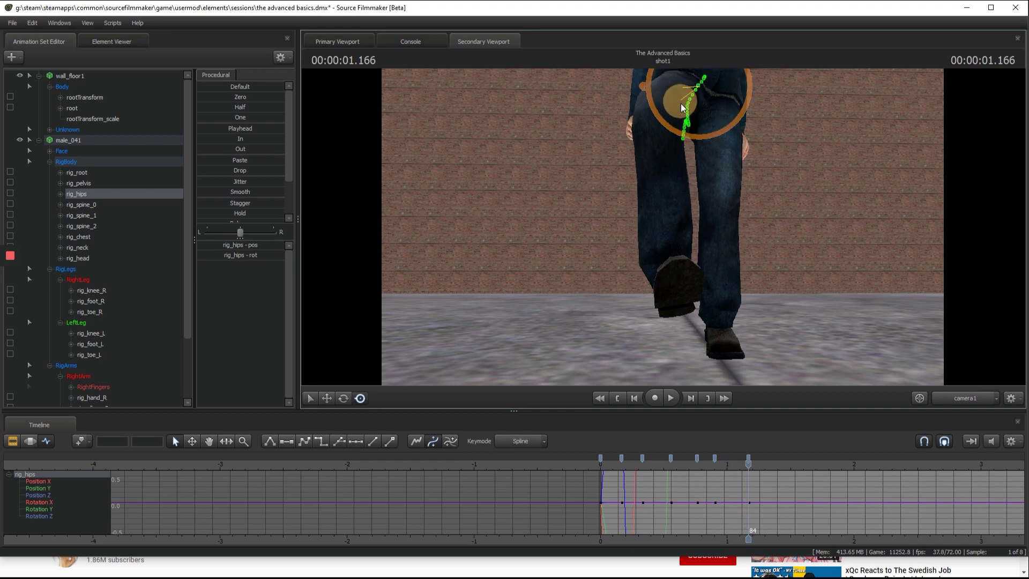
Step: Tilt rig_hips at about 1.36 s and 1.569 s and add a closing keyframe at about 1.71 s
{"action": "key", "text": "space"}
{"action": "key", "text": "space"}
{"action": "key", "text": "space"}
{"action": "left_click_drag", "start_coordinate": [720, 94], "coordinate": [716, 98]}
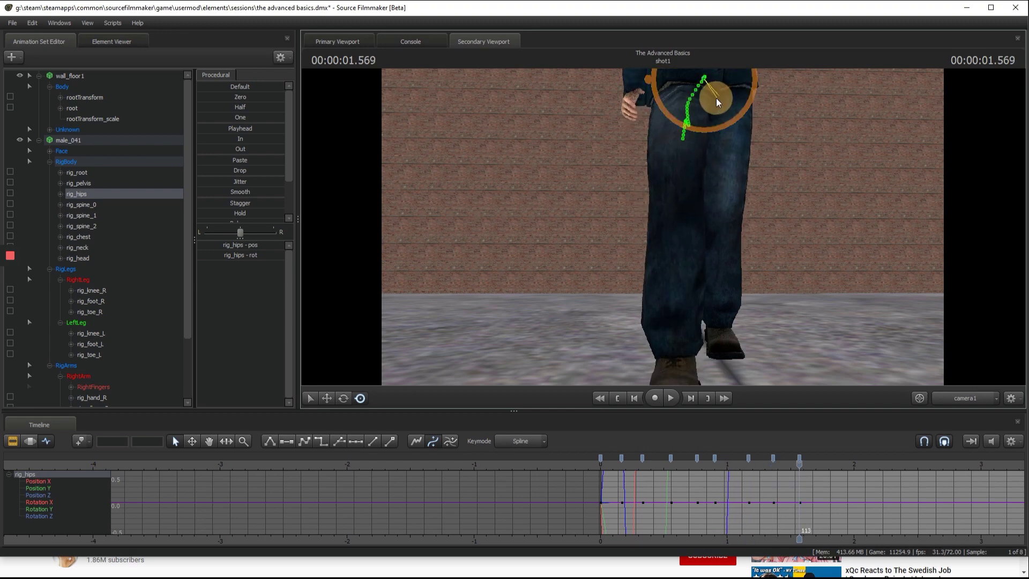
{"action": "key", "text": "space"}
{"action": "key", "text": "space"}
{"action": "key", "text": "space"}
{"action": "key", "text": "m"}
Step: Replay the walk from the start to examine the hip motion
{"action": "left_click_drag", "start_coordinate": [819, 464], "coordinate": [582, 465]}
{"action": "key", "text": "space"}
{"action": "key", "text": "space"}
{"action": "left_click", "coordinate": [596, 474]}
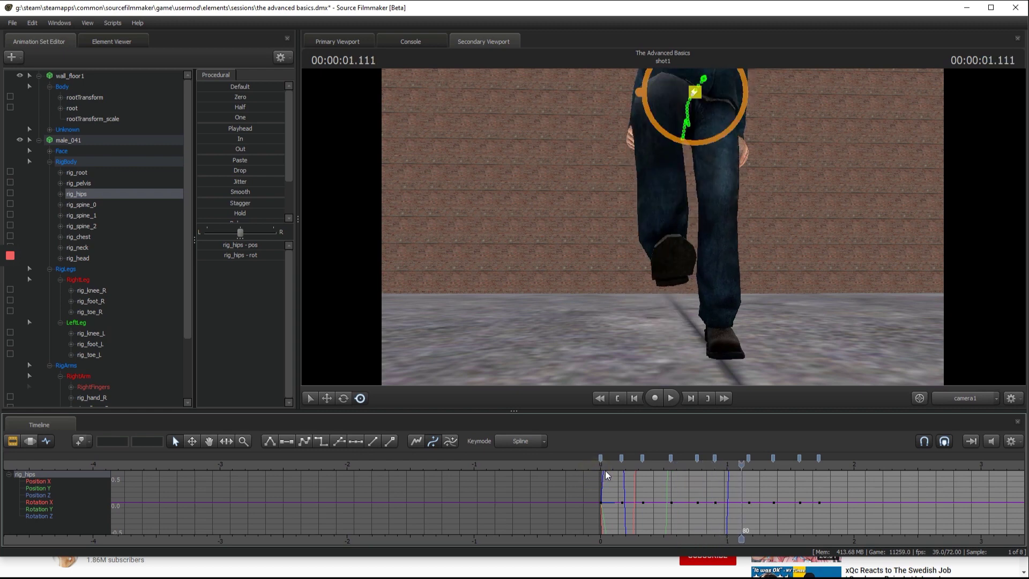
{"action": "left_click", "coordinate": [612, 469]}
{"action": "key", "text": "space"}
{"action": "key", "text": "space"}
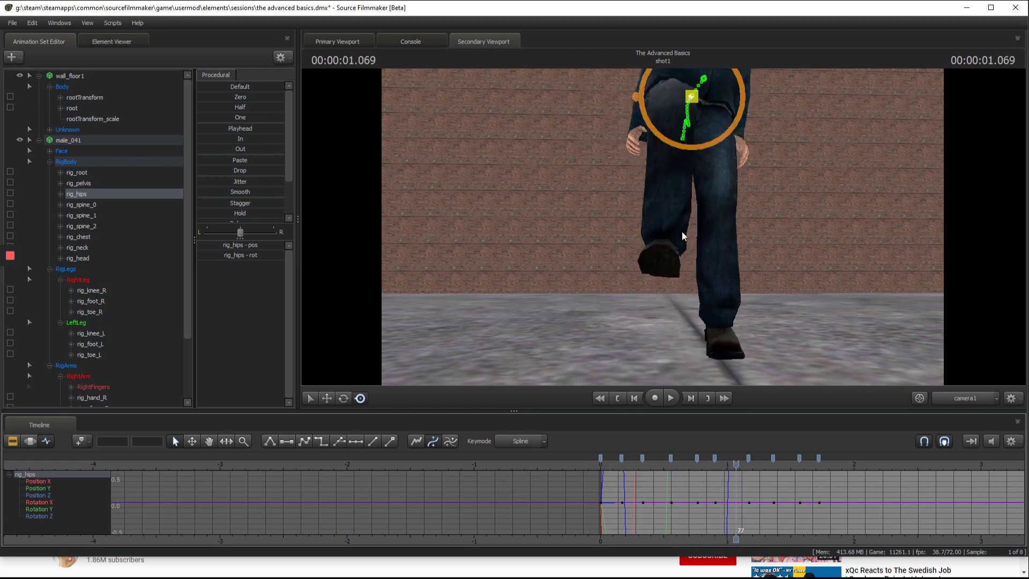
Step: Select rig_knee_R and reposition it to aim the right knee at 0.013 s
{"action": "scroll", "coordinate": [735, 499], "scroll_direction": "up", "scroll_amount": 3}
{"action": "mouse_move", "coordinate": [737, 470]}
{"action": "left_mouse_down"}
{"action": "mouse_move", "coordinate": [697, 470]}
{"action": "mouse_move", "coordinate": [769, 466]}
{"action": "mouse_move", "coordinate": [744, 466]}
{"action": "left_mouse_up"}
{"action": "left_click", "coordinate": [661, 131], "text": "ctrl"}
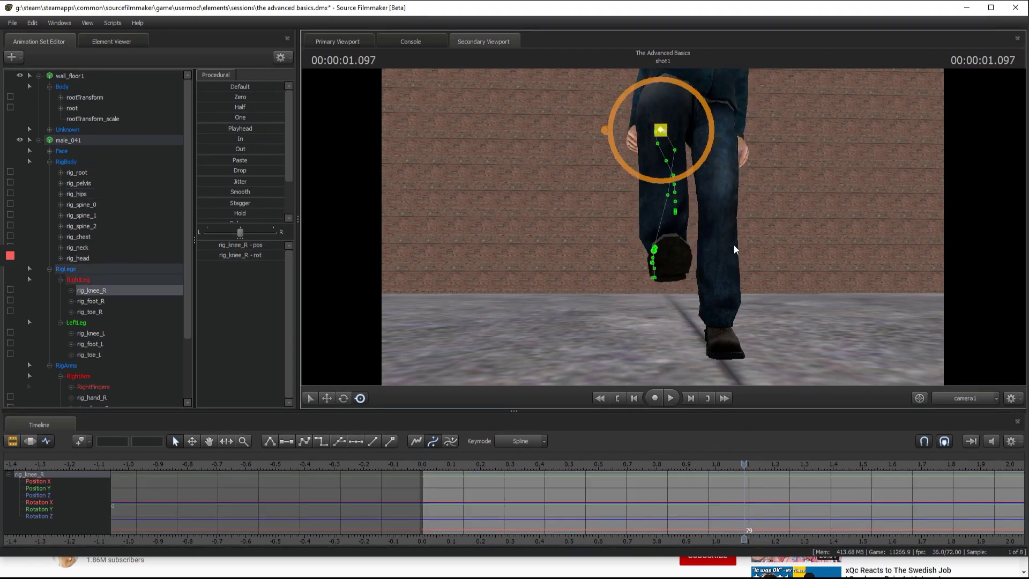
{"action": "left_click_drag", "start_coordinate": [734, 249], "coordinate": [663, 227]}
{"action": "key", "text": "w"}
{"action": "right_click_drag", "start_coordinate": [662, 141], "coordinate": [662, 150]}
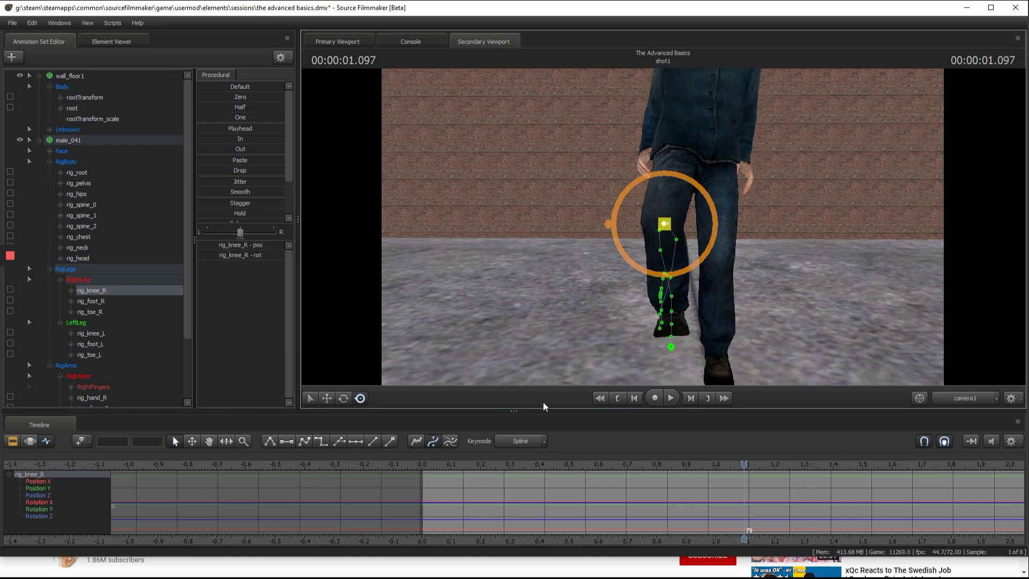
{"action": "left_click_drag", "start_coordinate": [744, 464], "coordinate": [425, 465]}
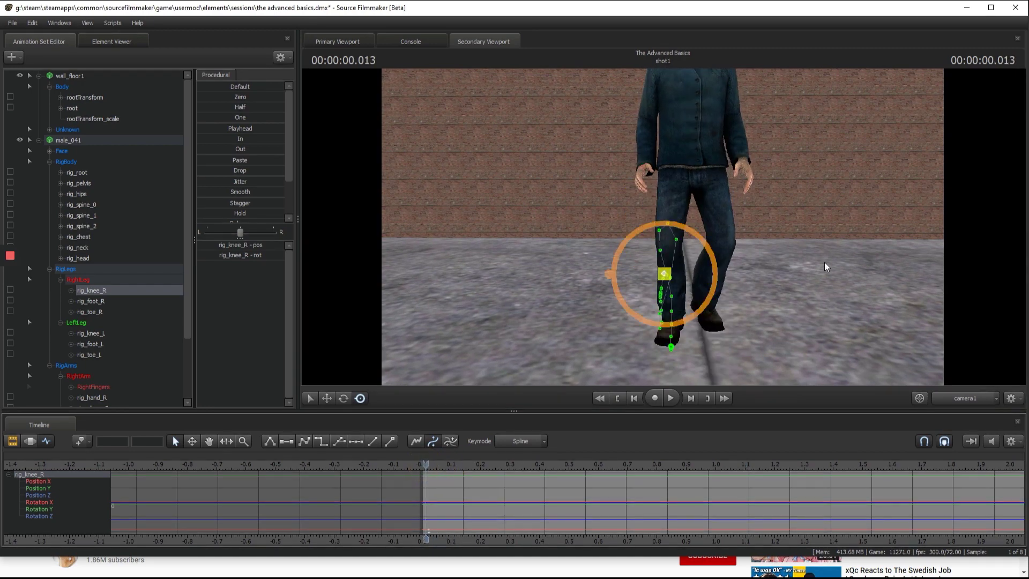
{"action": "left_click_drag", "start_coordinate": [739, 331], "coordinate": [670, 244]}
{"action": "key", "text": "w"}
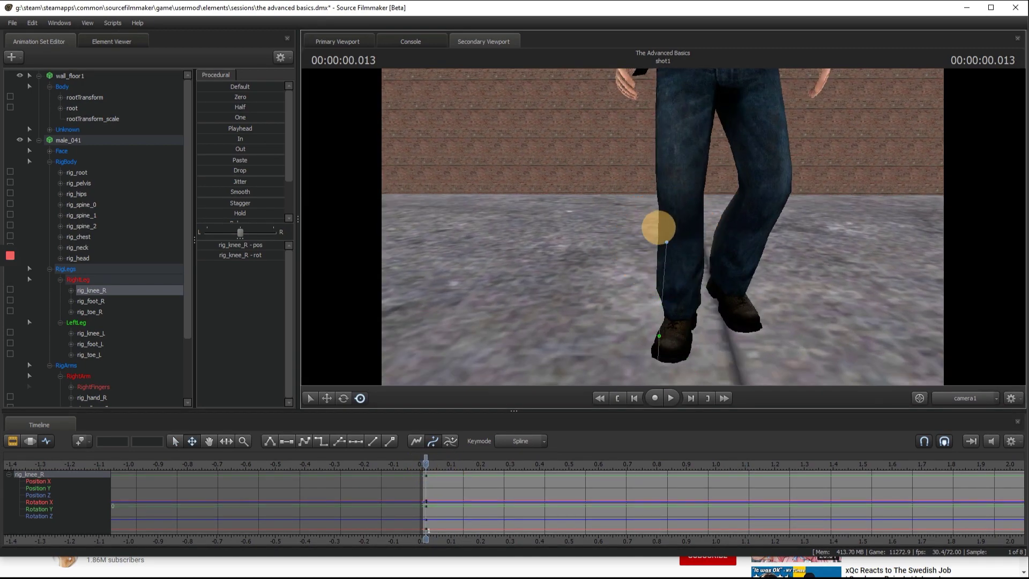
Step: Select rig_knee_L and reposition it to aim the left knee at 0.013 s
{"action": "left_click", "coordinate": [784, 249], "text": "ctrl"}
{"action": "key", "text": "s"}
{"action": "left_click_drag", "start_coordinate": [809, 237], "coordinate": [664, 227]}
{"action": "key", "text": "s"}
{"action": "key", "text": "space"}
{"action": "left_click", "coordinate": [482, 466]}
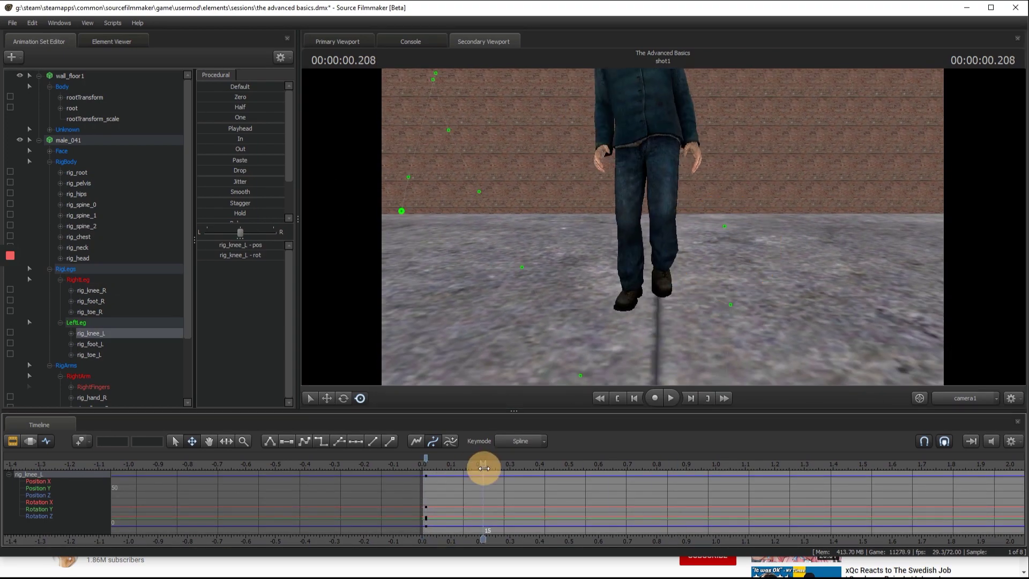
Step: Reposition rig_knee_L with a keyframe at about 0.33 s and replay the walk
{"action": "right_click_drag", "start_coordinate": [659, 229], "coordinate": [662, 229]}
{"action": "key", "text": "s"}
{"action": "left_click_drag", "start_coordinate": [662, 229], "coordinate": [663, 228]}
{"action": "key", "text": "w"}
{"action": "key", "text": "space"}
{"action": "key", "text": "space"}
{"action": "left_click_drag", "start_coordinate": [559, 122], "coordinate": [663, 230]}
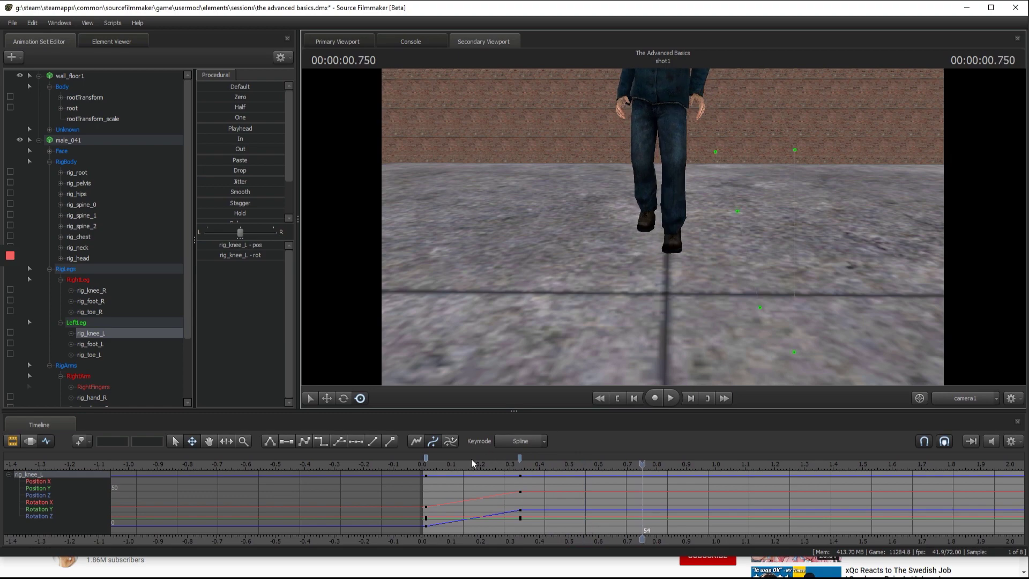
{"action": "left_click", "coordinate": [422, 458]}
{"action": "key", "text": "space"}
{"action": "scroll", "coordinate": [615, 461], "scroll_direction": "down", "scroll_amount": 3}
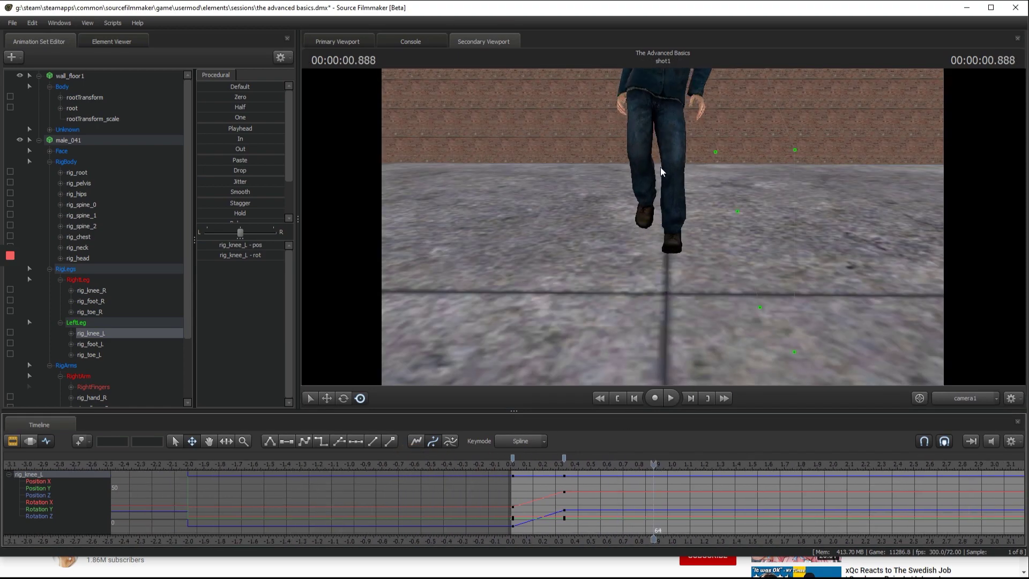
{"action": "key", "text": "space"}
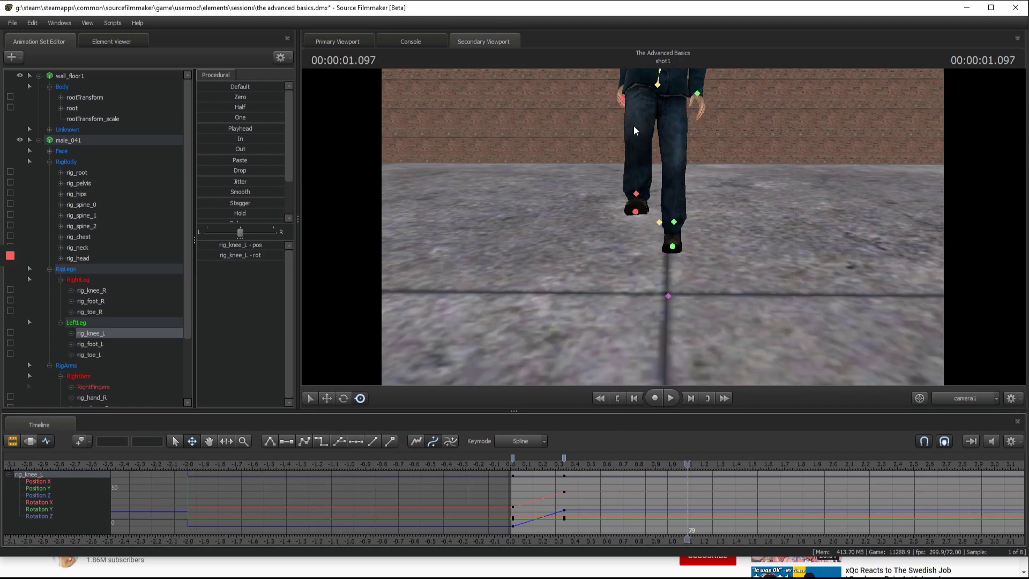
Step: Select rig_knee_R and reposition it with a keyframe at about 0.28 s
{"action": "mouse_move", "coordinate": [661, 223]}
{"action": "left_mouse_down"}
{"action": "mouse_move", "coordinate": [666, 230]}
{"action": "mouse_move", "coordinate": [669, 217]}
{"action": "left_mouse_up"}
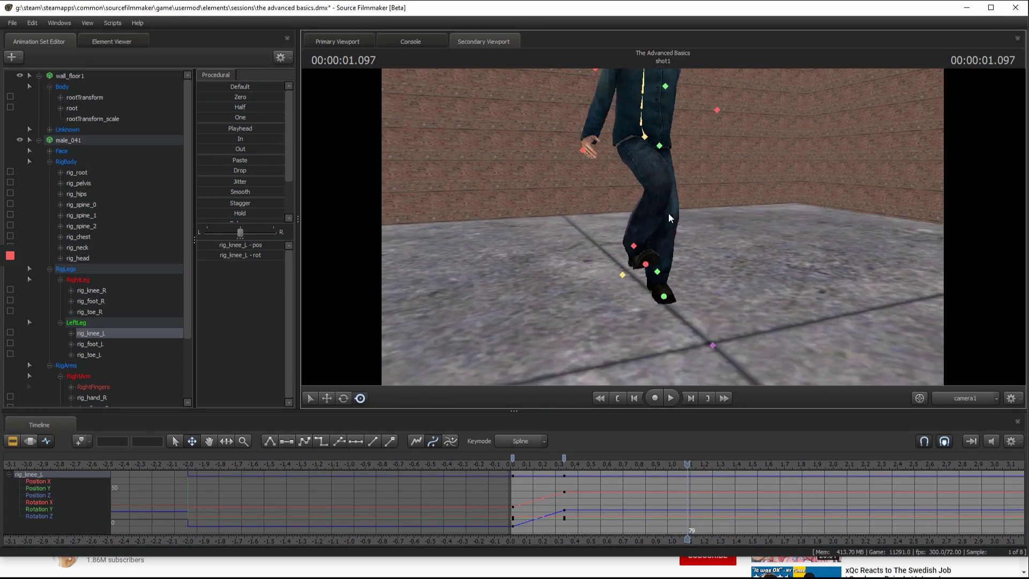
{"action": "left_click", "coordinate": [714, 111], "text": "ctrl"}
{"action": "left_click", "coordinate": [522, 466]}
{"action": "key", "text": "space"}
{"action": "key", "text": "space"}
{"action": "left_click_drag", "start_coordinate": [698, 240], "coordinate": [612, 208]}
{"action": "left_click_drag", "start_coordinate": [665, 227], "coordinate": [593, 208]}
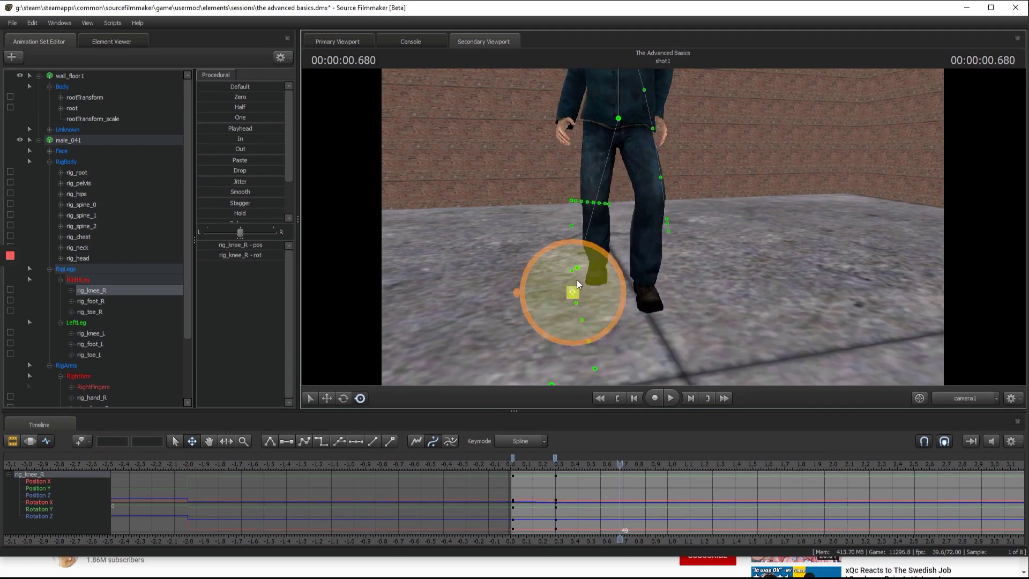
Step: Reposition rig_knee_R with keyframes at 0.680 s and 1.041 s to keep the right knee aimed forward
{"action": "left_click_drag", "start_coordinate": [573, 286], "coordinate": [567, 285]}
{"action": "mouse_move", "coordinate": [567, 286]}
{"action": "left_mouse_down"}
{"action": "mouse_move", "coordinate": [664, 226]}
{"action": "mouse_move", "coordinate": [566, 286]}
{"action": "left_mouse_up"}
{"action": "left_click_drag", "start_coordinate": [662, 227], "coordinate": [661, 225]}
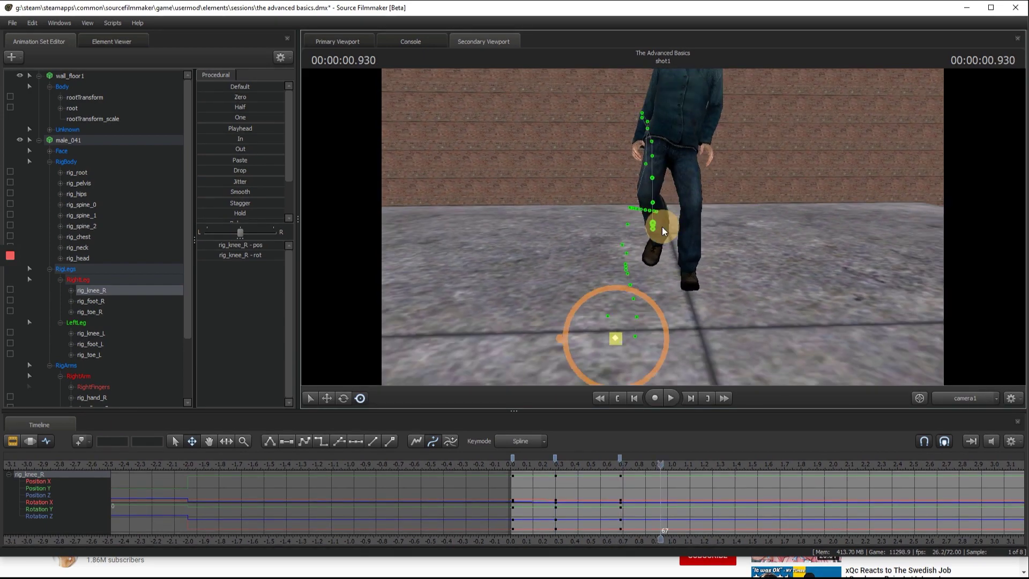
{"action": "key", "text": "space"}
{"action": "key", "text": "space"}
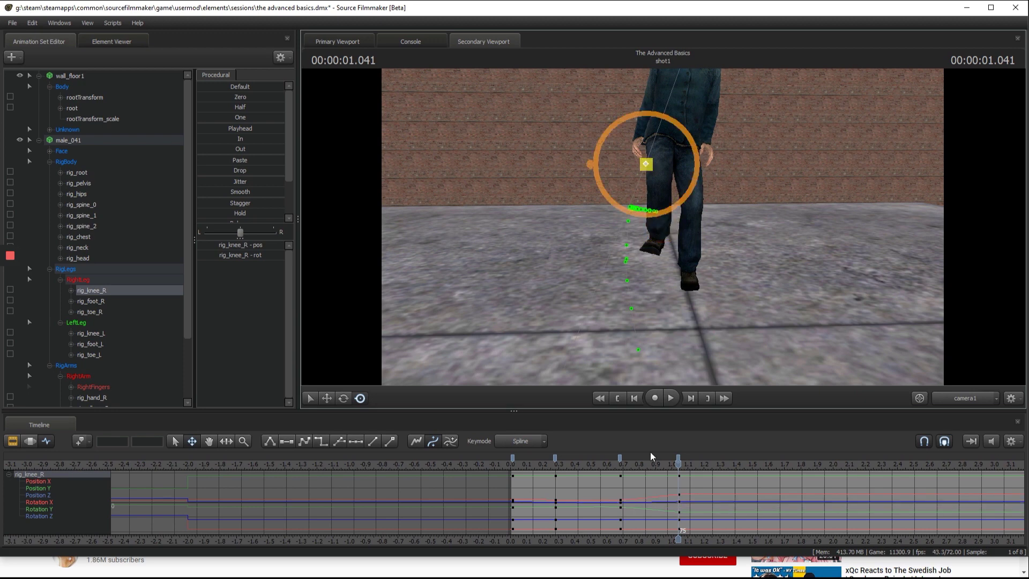
Step: Select rig_foot_R and adjust the raised right foot's pose with a keyframe at 0.972 s
{"action": "mouse_move", "coordinate": [651, 456]}
{"action": "left_mouse_down"}
{"action": "mouse_move", "coordinate": [628, 460]}
{"action": "mouse_move", "coordinate": [664, 460]}
{"action": "mouse_move", "coordinate": [658, 465]}
{"action": "left_mouse_up"}
{"action": "left_click", "coordinate": [657, 232], "text": "ctrl"}
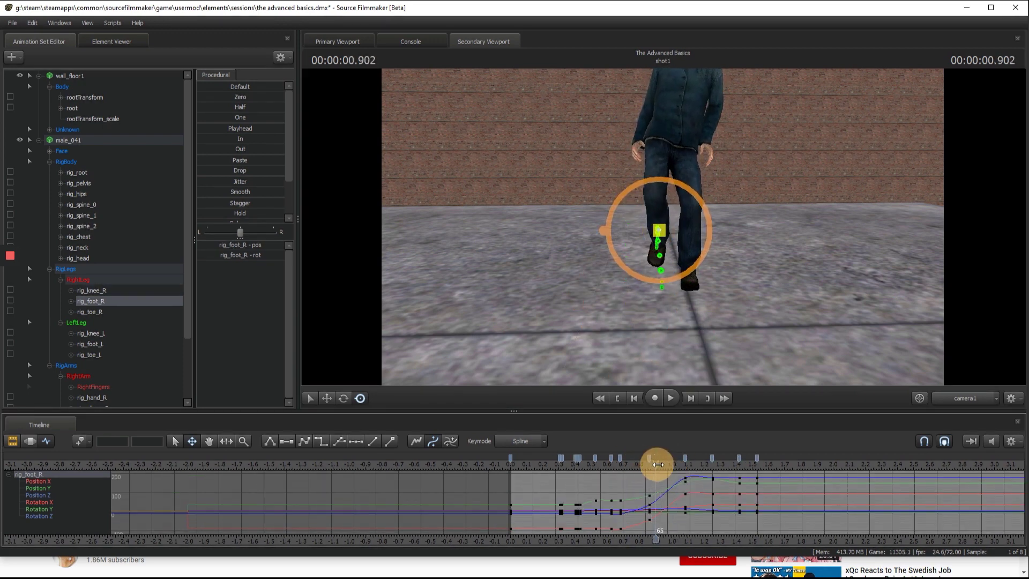
{"action": "left_click_drag", "start_coordinate": [664, 222], "coordinate": [663, 225]}
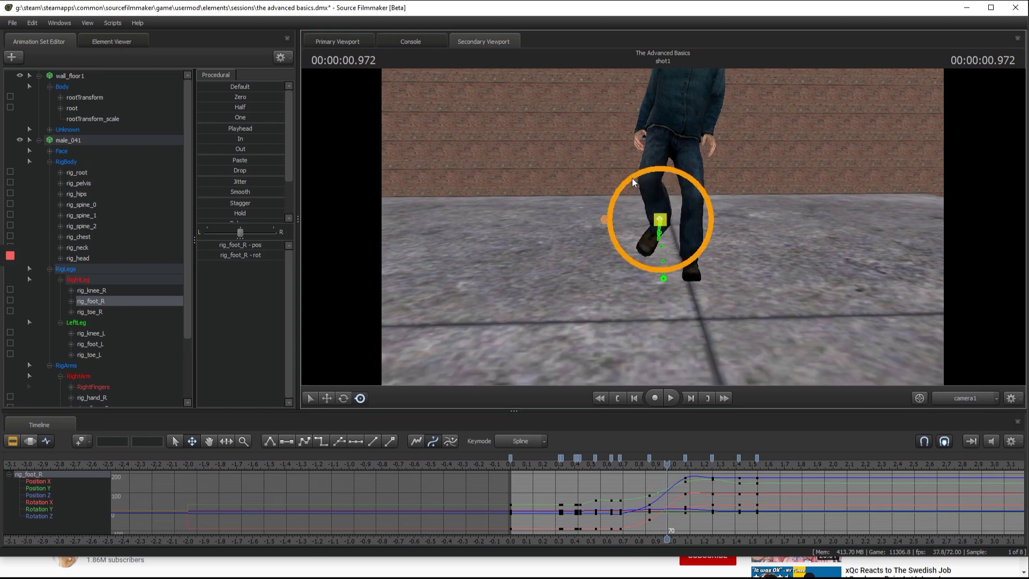
{"action": "left_click_drag", "start_coordinate": [625, 193], "coordinate": [626, 195]}
Step: Replay the right foot's step several times to examine the leg motion
{"action": "key", "text": "space"}
{"action": "key", "text": "space"}
{"action": "left_click", "coordinate": [626, 463]}
{"action": "key", "text": "space"}
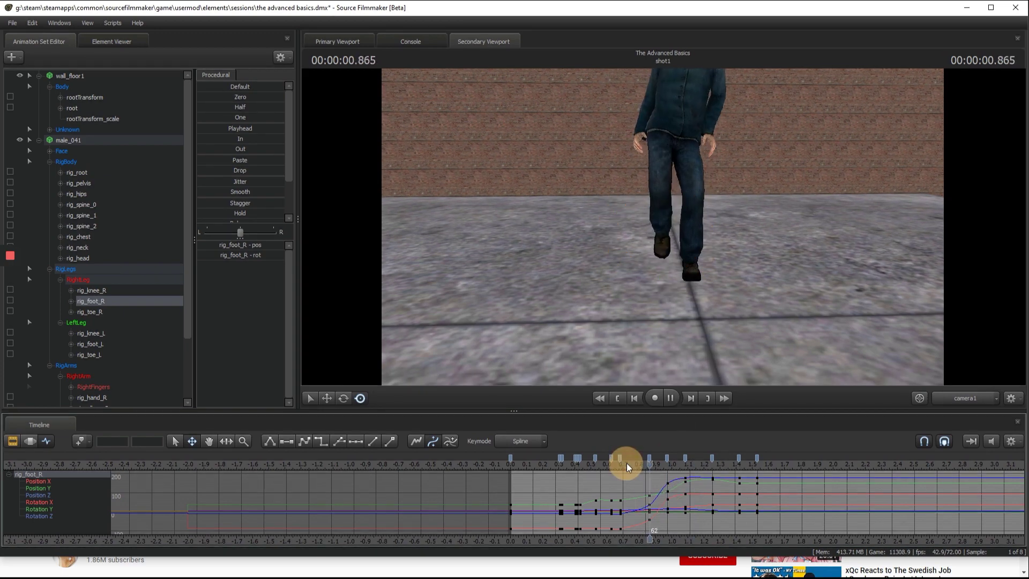
{"action": "left_click", "coordinate": [627, 463]}
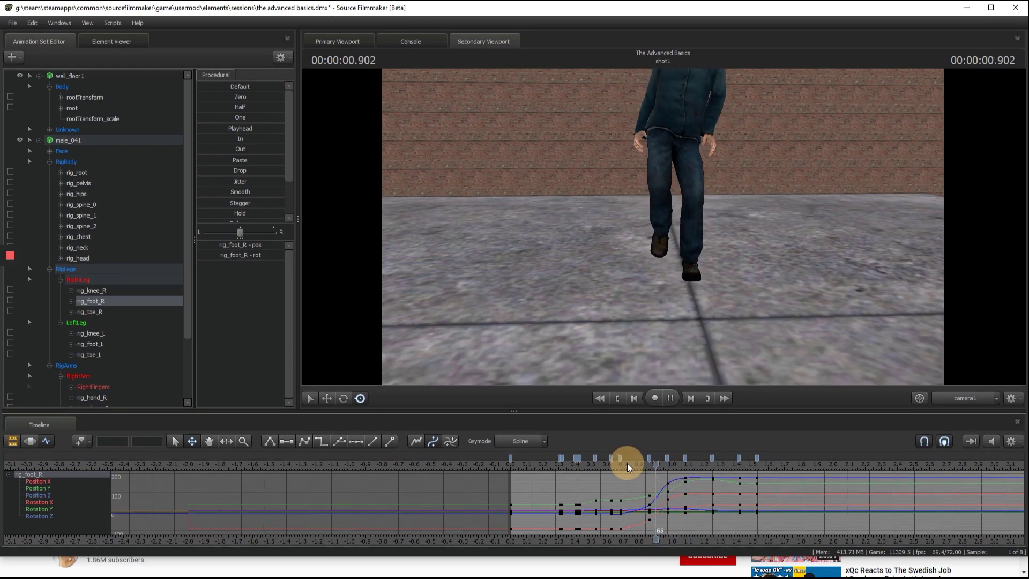
{"action": "left_click", "coordinate": [552, 467]}
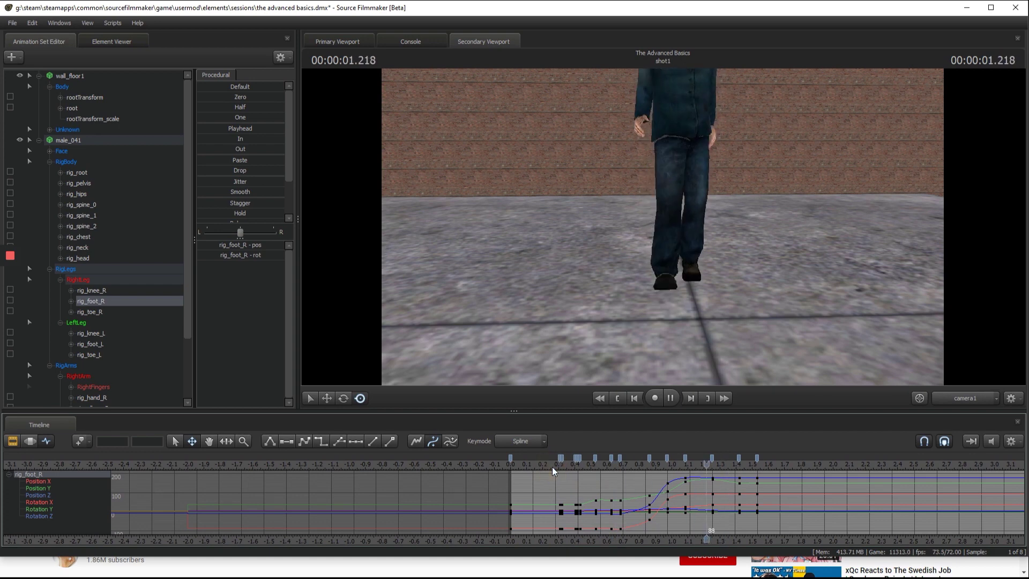
{"action": "left_click", "coordinate": [551, 467]}
{"action": "left_click", "coordinate": [552, 467]}
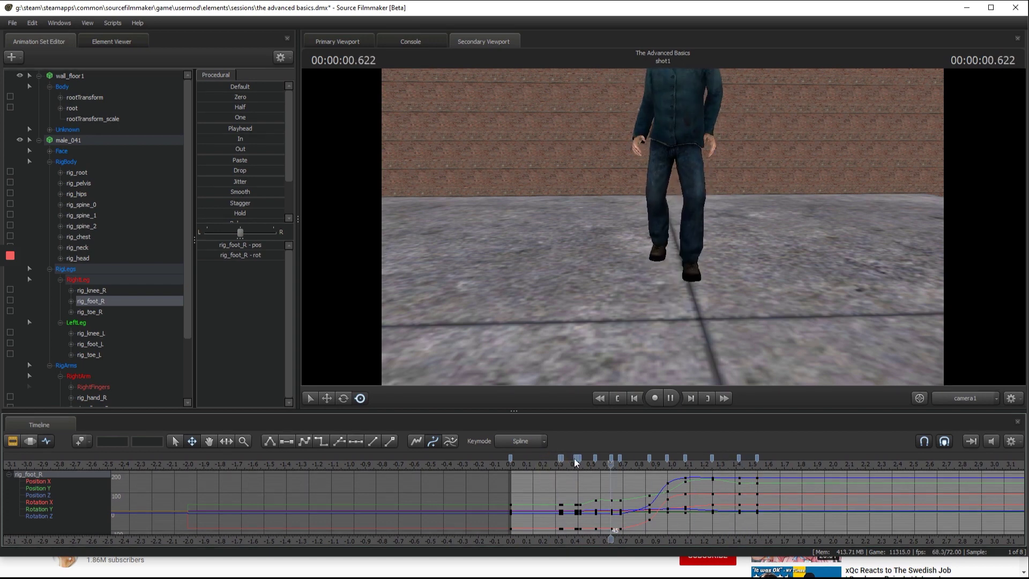
{"action": "key", "text": "space"}
{"action": "key", "text": "space"}
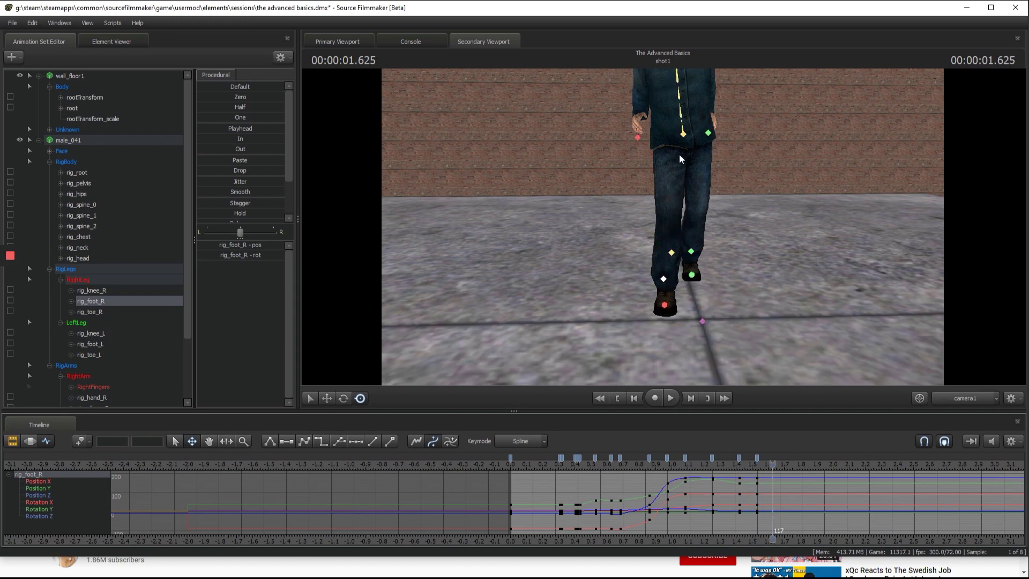
Step: Select rig_pelvis, undo its keyframe at 1.625 s and activate the Move tool
{"action": "left_click", "coordinate": [683, 133]}
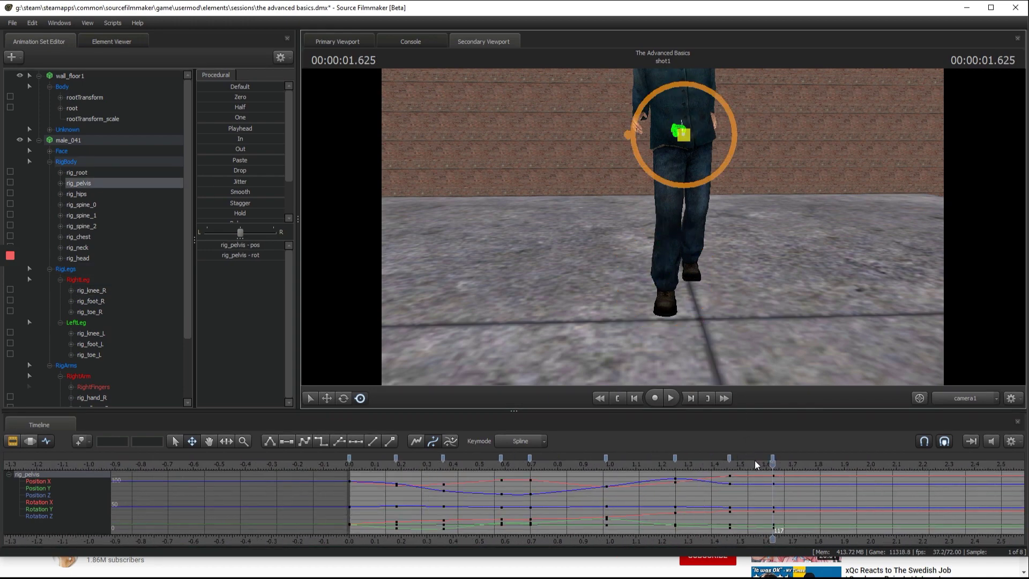
{"action": "key", "text": "ctrl+z"}
{"action": "key", "text": "space"}
{"action": "key", "text": "space"}
{"action": "left_click_drag", "start_coordinate": [336, 382], "coordinate": [663, 226]}
{"action": "key", "text": "w"}
{"action": "key", "text": "d"}
{"action": "left_click", "coordinate": [327, 398]}
{"action": "key", "text": "s"}
Step: Move rig_pelvis forward and slightly up with a keyframe at 1.625 s
{"action": "scroll", "coordinate": [838, 484], "scroll_direction": "down", "scroll_amount": 10}
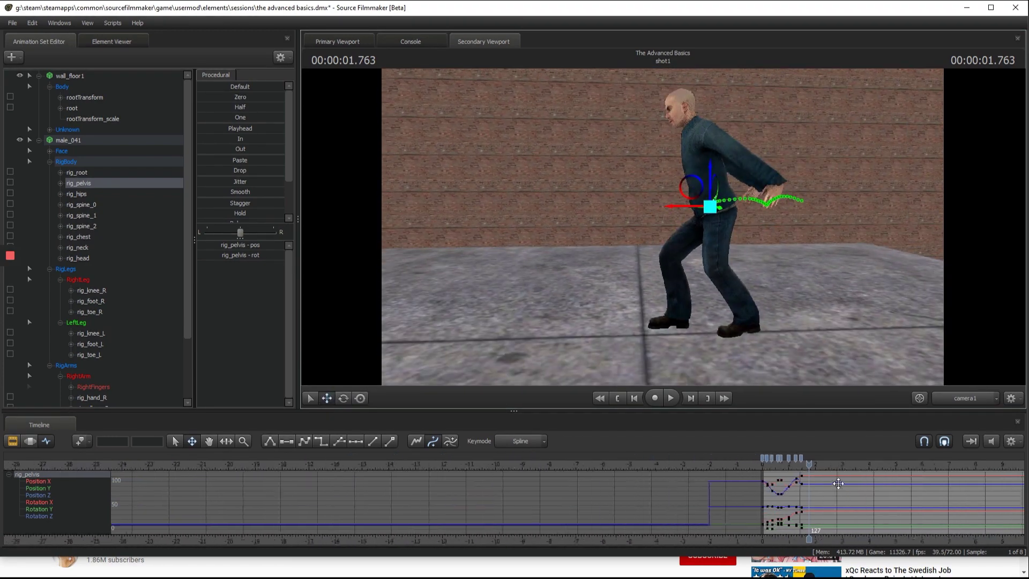
{"action": "scroll", "coordinate": [837, 477], "scroll_direction": "up", "scroll_amount": 10}
{"action": "left_click_drag", "start_coordinate": [810, 461], "coordinate": [770, 464]}
{"action": "scroll", "coordinate": [770, 464], "scroll_direction": "down", "scroll_amount": 6}
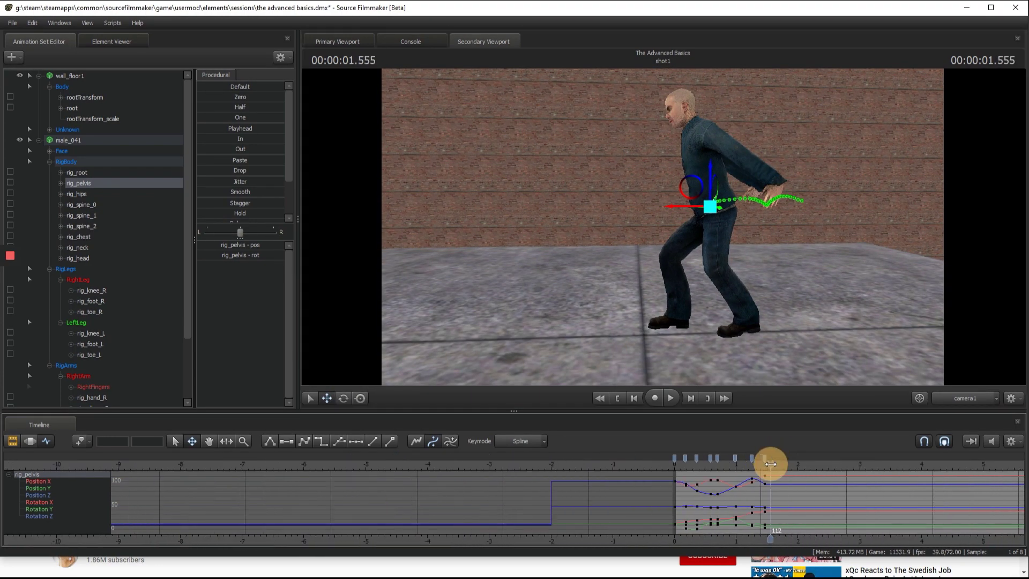
{"action": "middle_click_drag", "start_coordinate": [807, 520], "coordinate": [603, 514]}
{"action": "scroll", "coordinate": [595, 504], "scroll_direction": "up", "scroll_amount": 7}
{"action": "mouse_move", "coordinate": [559, 463]}
{"action": "left_mouse_down"}
{"action": "mouse_move", "coordinate": [427, 459]}
{"action": "mouse_move", "coordinate": [566, 460]}
{"action": "left_mouse_up"}
{"action": "left_click_drag", "start_coordinate": [693, 188], "coordinate": [670, 184]}
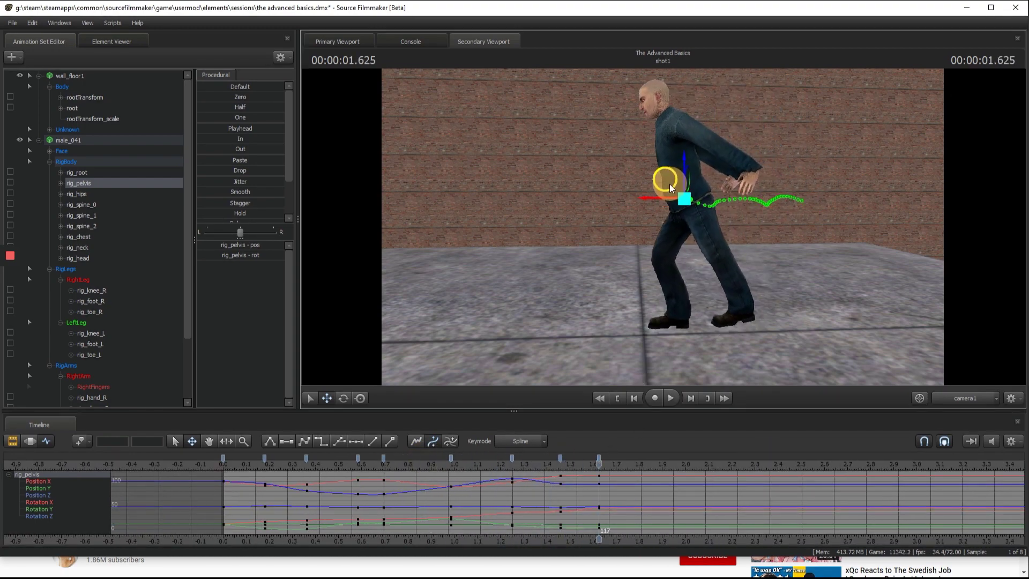
Step: Refine rig_pelvis's pose at 1.625 s and shift it further forward with a keyframe at 1.875 s
{"action": "left_click_drag", "start_coordinate": [663, 226], "coordinate": [455, 332], "text": "alt"}
{"action": "key", "text": "t"}
{"action": "left_click_drag", "start_coordinate": [611, 179], "coordinate": [619, 175]}
{"action": "left_click_drag", "start_coordinate": [599, 460], "coordinate": [657, 460]}
{"action": "key", "text": "w"}
{"action": "left_click_drag", "start_coordinate": [608, 131], "coordinate": [582, 135]}
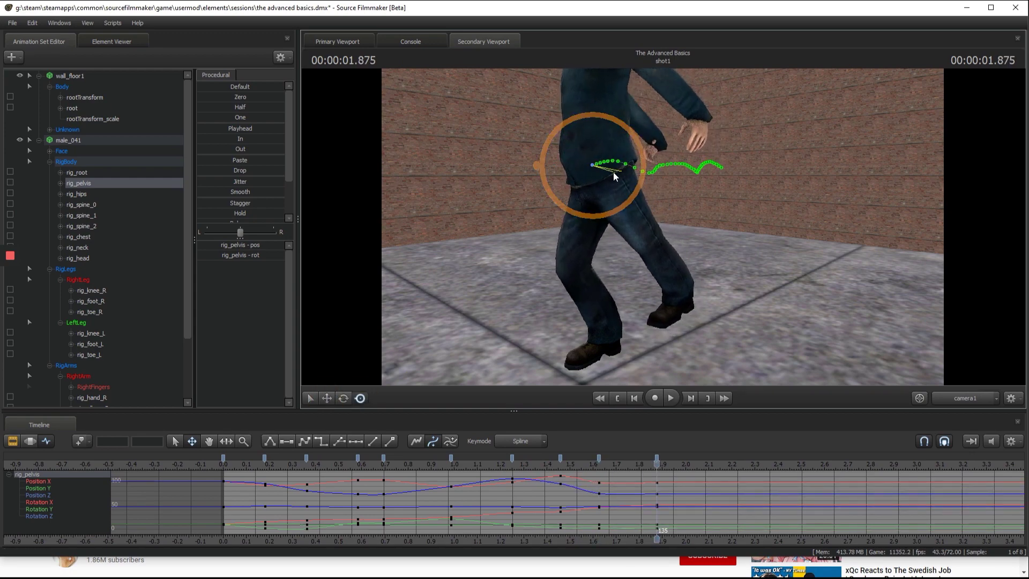
{"action": "mouse_move", "coordinate": [614, 175]}
{"action": "left_mouse_down"}
{"action": "mouse_move", "coordinate": [564, 163]}
{"action": "mouse_move", "coordinate": [593, 174]}
{"action": "left_mouse_up"}
Step: Lower rig_pelvis in its poses between about 1.8 s and 2.2 s and compare the neighbouring frames
{"action": "key", "text": "t"}
{"action": "left_click_drag", "start_coordinate": [593, 174], "coordinate": [670, 225], "text": "alt"}
{"action": "left_click_drag", "start_coordinate": [684, 464], "coordinate": [727, 463]}
{"action": "left_click", "coordinate": [702, 457]}
{"action": "left_click_drag", "start_coordinate": [652, 235], "coordinate": [652, 266]}
{"action": "left_click", "coordinate": [344, 398]}
{"action": "left_click_drag", "start_coordinate": [629, 464], "coordinate": [656, 465]}
{"action": "left_click_drag", "start_coordinate": [655, 239], "coordinate": [652, 253]}
{"action": "mouse_move", "coordinate": [628, 464]}
{"action": "left_mouse_down"}
{"action": "mouse_move", "coordinate": [543, 464]}
{"action": "mouse_move", "coordinate": [695, 464]}
{"action": "mouse_move", "coordinate": [646, 459]}
{"action": "left_mouse_up"}
{"action": "mouse_move", "coordinate": [598, 459]}
{"action": "left_mouse_down"}
{"action": "mouse_move", "coordinate": [542, 464]}
{"action": "mouse_move", "coordinate": [734, 465]}
{"action": "left_mouse_up"}
{"action": "left_click", "coordinate": [560, 458]}
Step: Select rig_foot_L and set the playhead to 1.541 s, just past its last cluster of keyframes
{"action": "left_click", "coordinate": [658, 320]}
{"action": "scroll", "coordinate": [554, 465], "scroll_direction": "up", "scroll_amount": 4}
{"action": "left_click_drag", "start_coordinate": [663, 227], "coordinate": [663, 227]}
{"action": "key", "text": "w"}
{"action": "left_click_drag", "start_coordinate": [698, 216], "coordinate": [652, 194]}
{"action": "mouse_move", "coordinate": [689, 464]}
{"action": "left_mouse_down"}
{"action": "mouse_move", "coordinate": [429, 463]}
{"action": "mouse_move", "coordinate": [301, 476]}
{"action": "mouse_move", "coordinate": [122, 466]}
{"action": "mouse_move", "coordinate": [55, 477]}
{"action": "mouse_move", "coordinate": [71, 485]}
{"action": "left_mouse_up"}
{"action": "scroll", "coordinate": [523, 464], "scroll_direction": "down", "scroll_amount": 4}
{"action": "scroll", "coordinate": [96, 471], "scroll_direction": "down", "scroll_amount": 1}
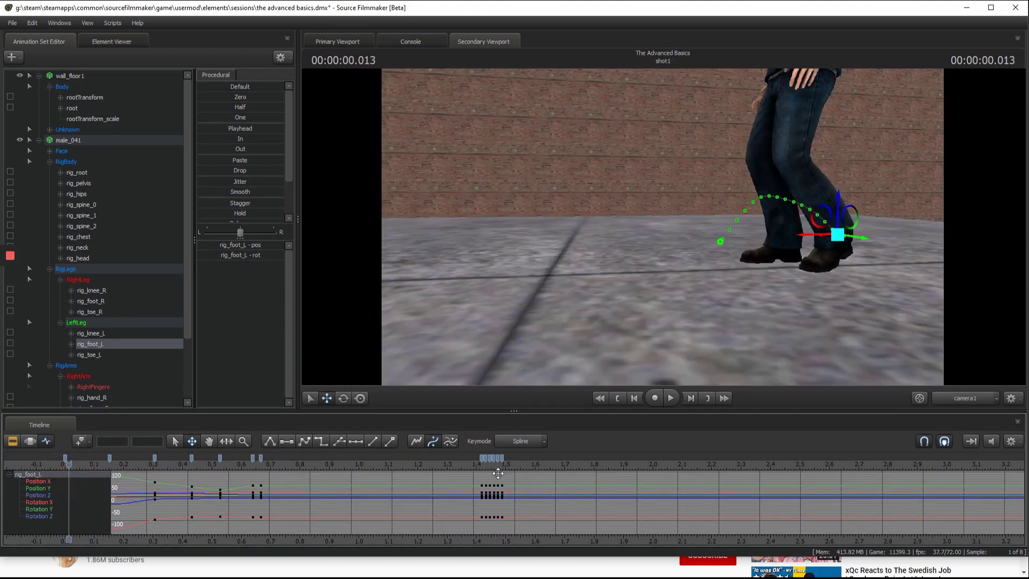
{"action": "left_click_drag", "start_coordinate": [498, 472], "coordinate": [536, 463]}
{"action": "scroll", "coordinate": [483, 467], "scroll_direction": "up", "scroll_amount": 2}
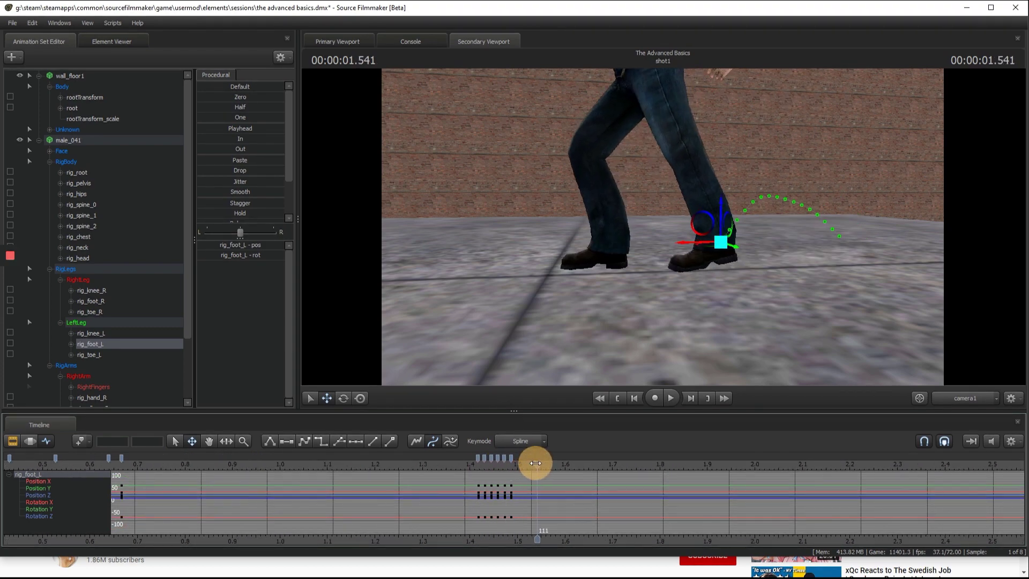
Step: Move and rotate rig_foot_L to lift the left heel with a keyframe at 1.541 s
{"action": "left_click_drag", "start_coordinate": [662, 225], "coordinate": [663, 225]}
{"action": "key", "text": "s"}
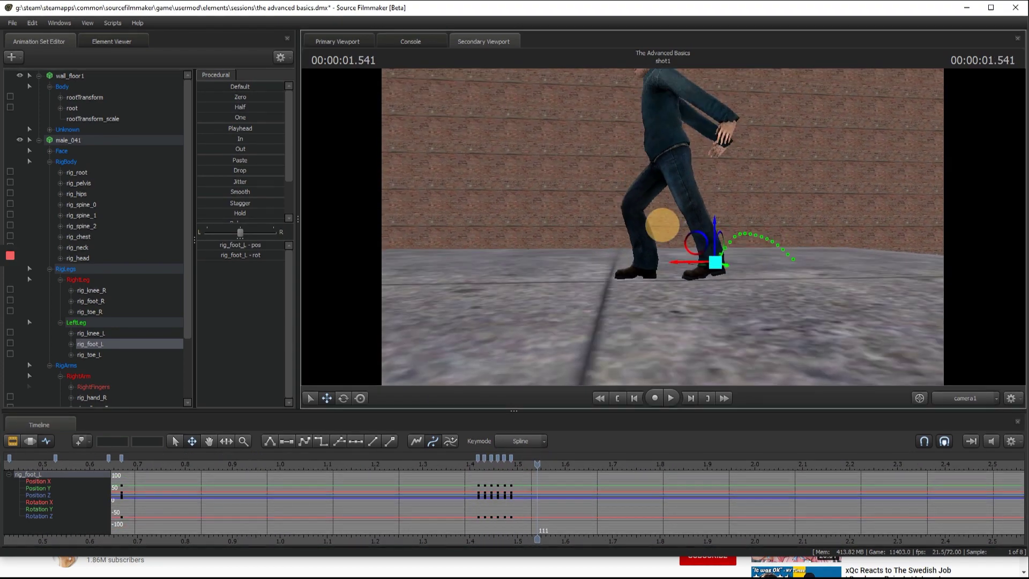
{"action": "key", "text": "w"}
{"action": "left_click_drag", "start_coordinate": [662, 226], "coordinate": [662, 226]}
{"action": "scroll", "coordinate": [532, 463], "scroll_direction": "up", "scroll_amount": 2}
{"action": "mouse_move", "coordinate": [532, 462]}
{"action": "left_mouse_down"}
{"action": "mouse_move", "coordinate": [514, 460]}
{"action": "mouse_move", "coordinate": [634, 468]}
{"action": "mouse_move", "coordinate": [536, 477]}
{"action": "mouse_move", "coordinate": [496, 466]}
{"action": "mouse_move", "coordinate": [542, 477]}
{"action": "left_mouse_up"}
{"action": "scroll", "coordinate": [509, 475], "scroll_direction": "up", "scroll_amount": 1}
{"action": "left_click_drag", "start_coordinate": [723, 237], "coordinate": [699, 223]}
{"action": "left_click", "coordinate": [343, 397]}
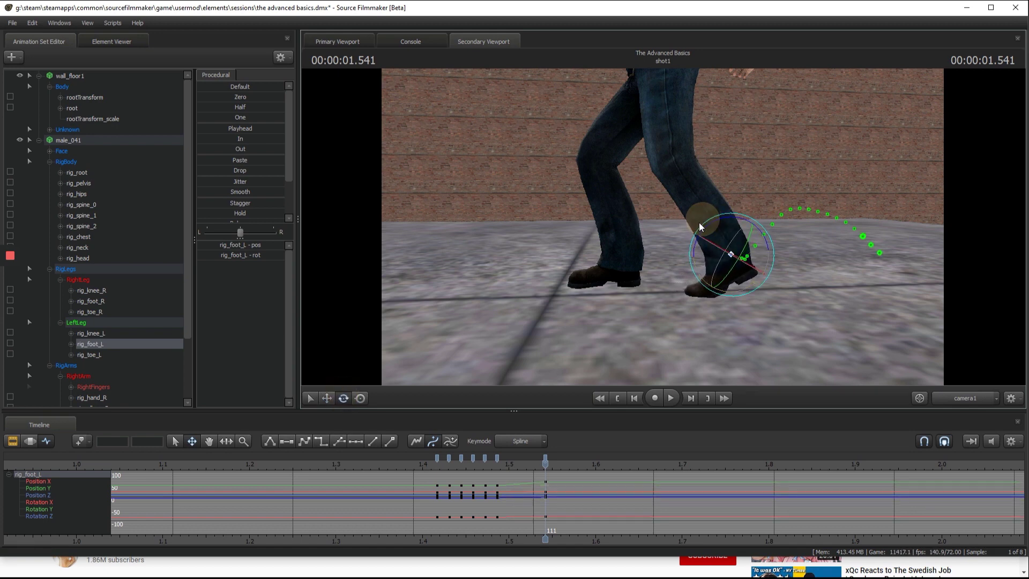
{"action": "left_click", "coordinate": [327, 398]}
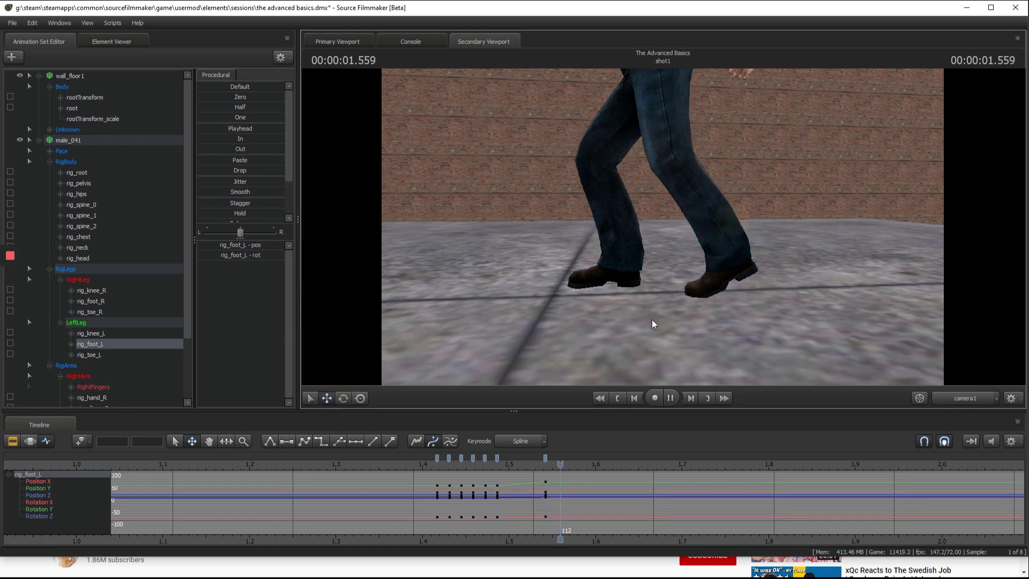
Step: Raise rig_foot_L forward and rotate it with a keyframe at 1.611 s
{"action": "left_click", "coordinate": [560, 467]}
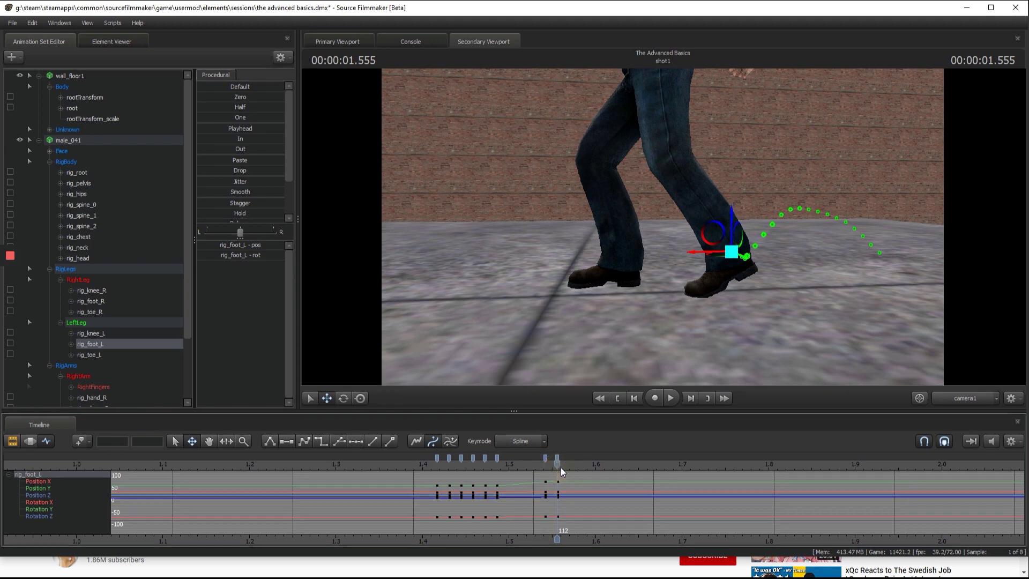
{"action": "mouse_move", "coordinate": [561, 467]}
{"action": "left_mouse_down"}
{"action": "mouse_move", "coordinate": [474, 460]}
{"action": "mouse_move", "coordinate": [701, 461]}
{"action": "mouse_move", "coordinate": [596, 461]}
{"action": "mouse_move", "coordinate": [606, 460]}
{"action": "left_mouse_up"}
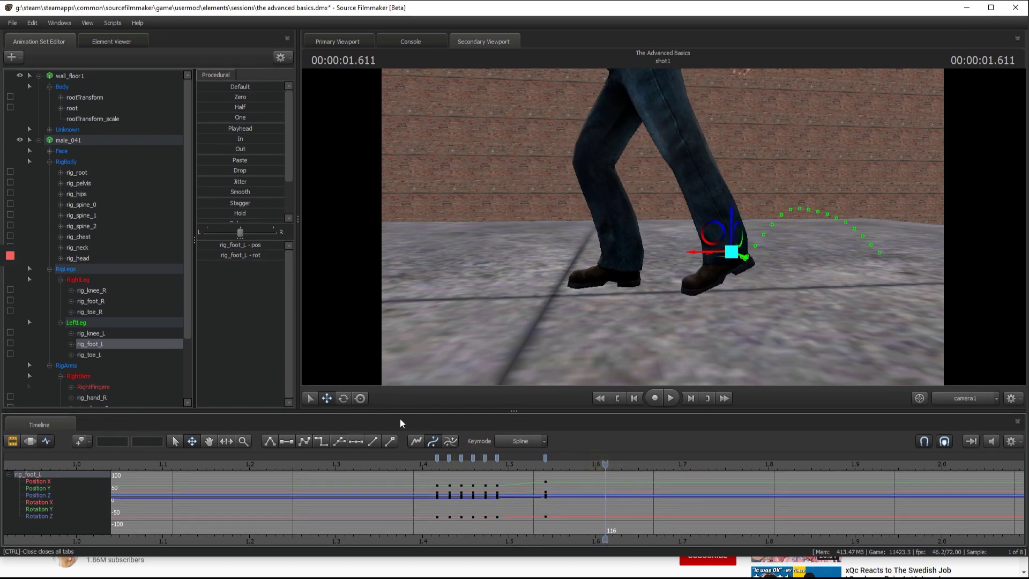
{"action": "left_click_drag", "start_coordinate": [713, 235], "coordinate": [665, 187]}
{"action": "left_click", "coordinate": [344, 398]}
{"action": "key", "text": "Down"}
Step: Swing rig_foot_L forward with keyframes at about 1.75 s and 1.9 s and set the playhead to 2.083 s
{"action": "left_click", "coordinate": [327, 395]}
{"action": "mouse_move", "coordinate": [660, 225]}
{"action": "left_mouse_down"}
{"action": "mouse_move", "coordinate": [652, 223]}
{"action": "mouse_move", "coordinate": [667, 198]}
{"action": "mouse_move", "coordinate": [618, 186]}
{"action": "mouse_move", "coordinate": [625, 168]}
{"action": "mouse_move", "coordinate": [637, 172]}
{"action": "mouse_move", "coordinate": [592, 188]}
{"action": "mouse_move", "coordinate": [498, 185]}
{"action": "mouse_move", "coordinate": [658, 226]}
{"action": "left_mouse_up"}
{"action": "left_click", "coordinate": [344, 397]}
{"action": "key", "text": "space"}
{"action": "key", "text": "space"}
{"action": "left_click", "coordinate": [323, 397]}
{"action": "key", "text": "space"}
{"action": "scroll", "coordinate": [787, 462], "scroll_direction": "down", "scroll_amount": 5}
{"action": "key", "text": "space"}
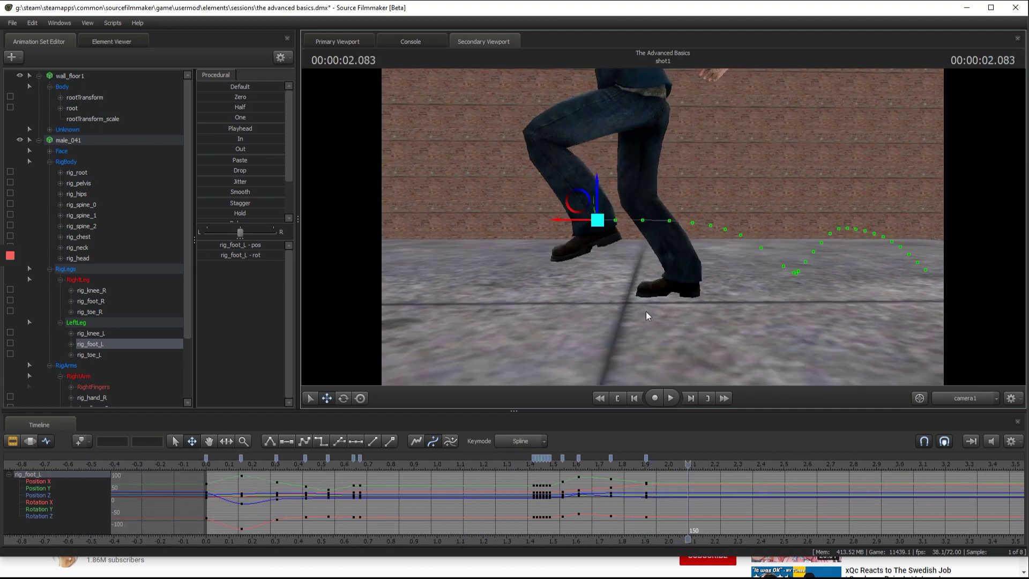
Step: Reposition and rotate rig_foot_L for the descending left foot with a keyframe at 2.083 s
{"action": "left_click_drag", "start_coordinate": [577, 209], "coordinate": [606, 278]}
{"action": "left_click", "coordinate": [343, 399]}
{"action": "left_click", "coordinate": [323, 398]}
{"action": "left_click_drag", "start_coordinate": [551, 260], "coordinate": [588, 241]}
{"action": "key", "text": "space"}
{"action": "key", "text": "space"}
Step: Plant rig_foot_L flat on the floor at 2.208 s and add a holding keyframe at about 2.31 s
{"action": "left_click", "coordinate": [341, 401]}
{"action": "left_click", "coordinate": [326, 398]}
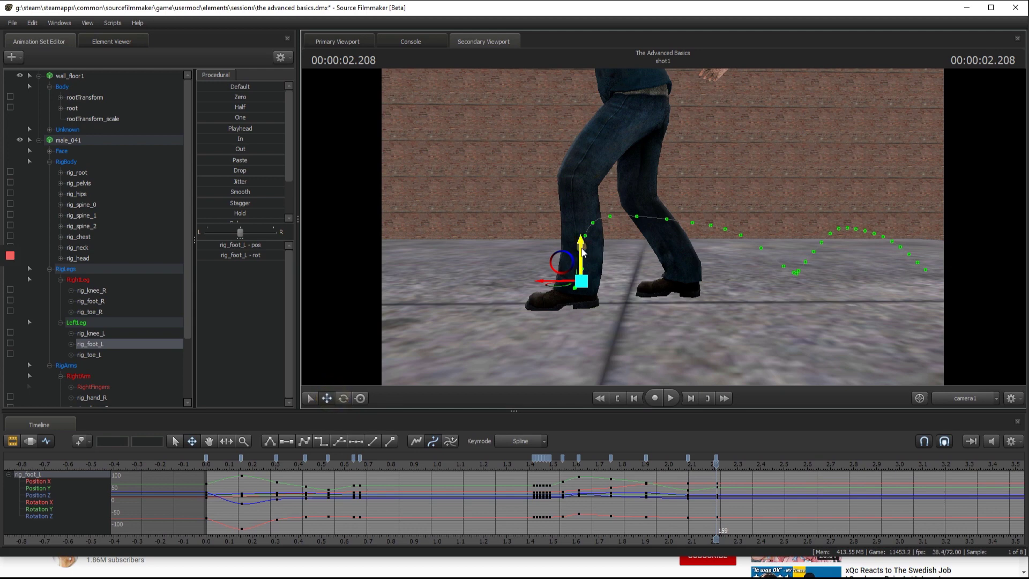
{"action": "left_click", "coordinate": [343, 398]}
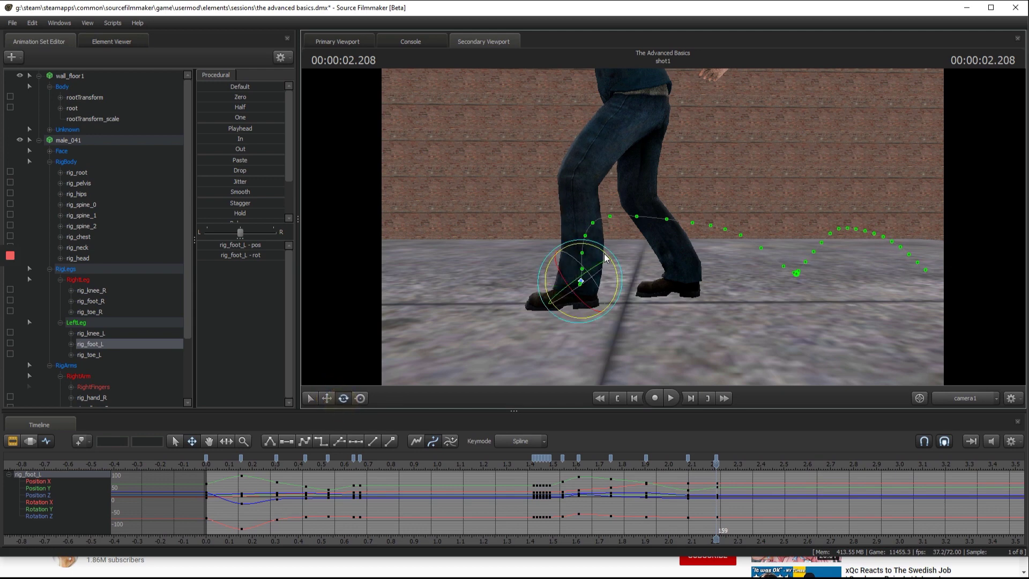
{"action": "left_click_drag", "start_coordinate": [605, 252], "coordinate": [608, 253]}
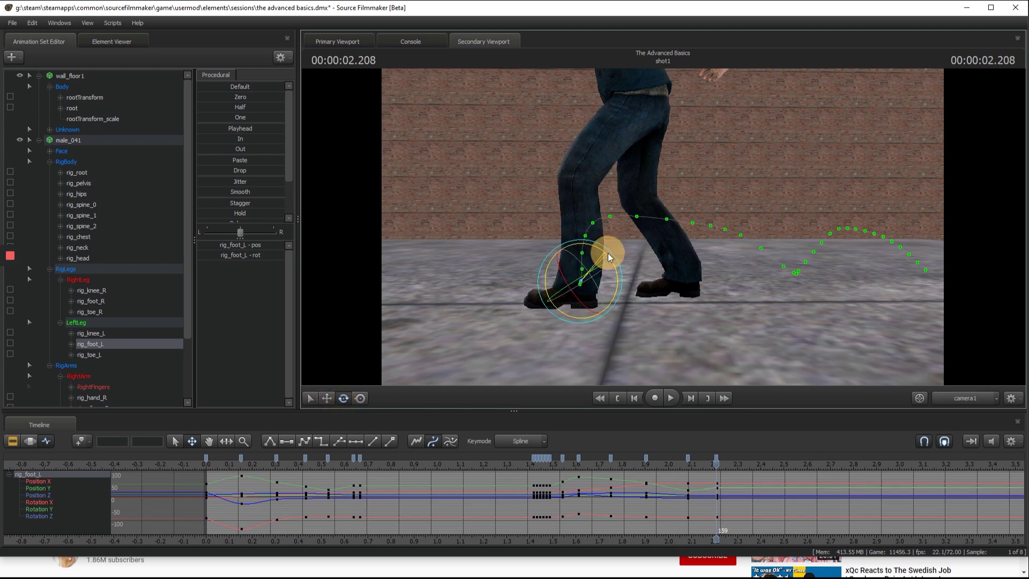
{"action": "left_click", "coordinate": [326, 398]}
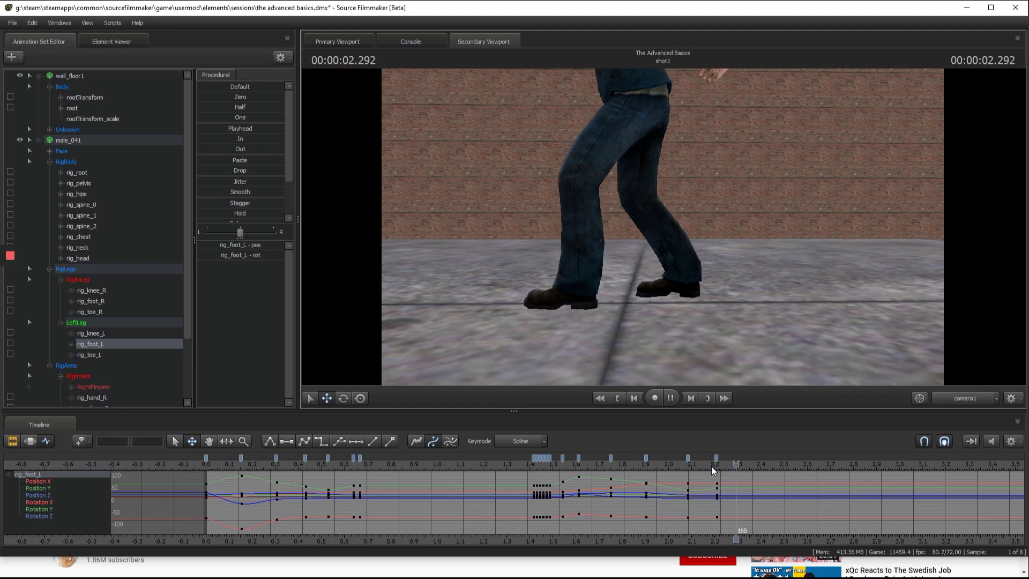
{"action": "left_click_drag", "start_coordinate": [711, 464], "coordinate": [739, 462]}
{"action": "key", "text": "m"}
Step: Replay the left foot's second step and shift its keyframe at 1.611 s to about 1.65 s
{"action": "left_click_drag", "start_coordinate": [739, 462], "coordinate": [503, 464]}
{"action": "key", "text": "space"}
{"action": "key", "text": "space"}
{"action": "key", "text": "space"}
{"action": "left_click", "coordinate": [503, 464]}
{"action": "left_click", "coordinate": [504, 464]}
{"action": "key", "text": "space"}
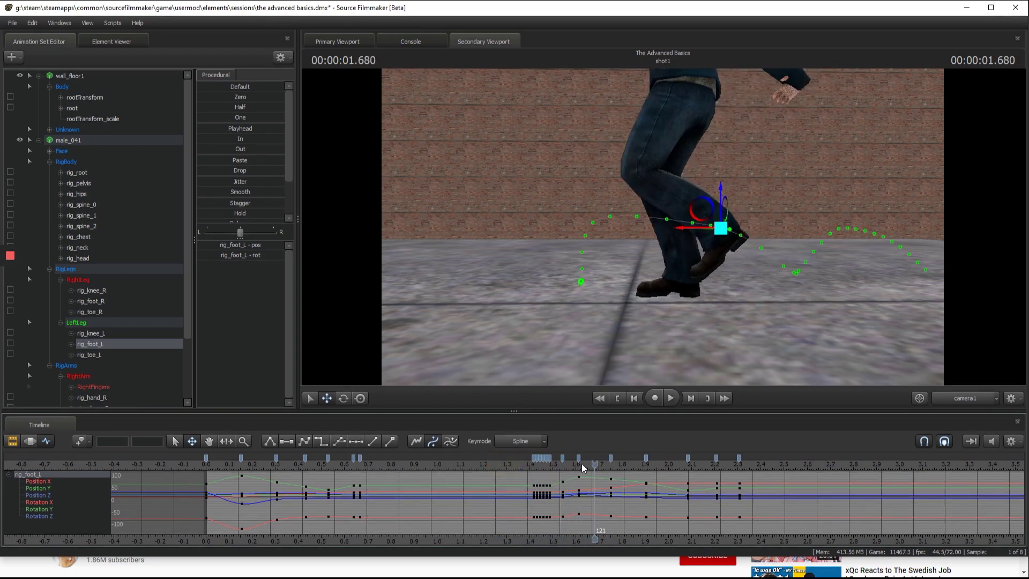
{"action": "left_click_drag", "start_coordinate": [578, 460], "coordinate": [588, 460]}
Step: Replay the left foot's swing and the whole walk from 0 s to examine the leg timing
{"action": "left_click", "coordinate": [510, 463]}
{"action": "key", "text": "space"}
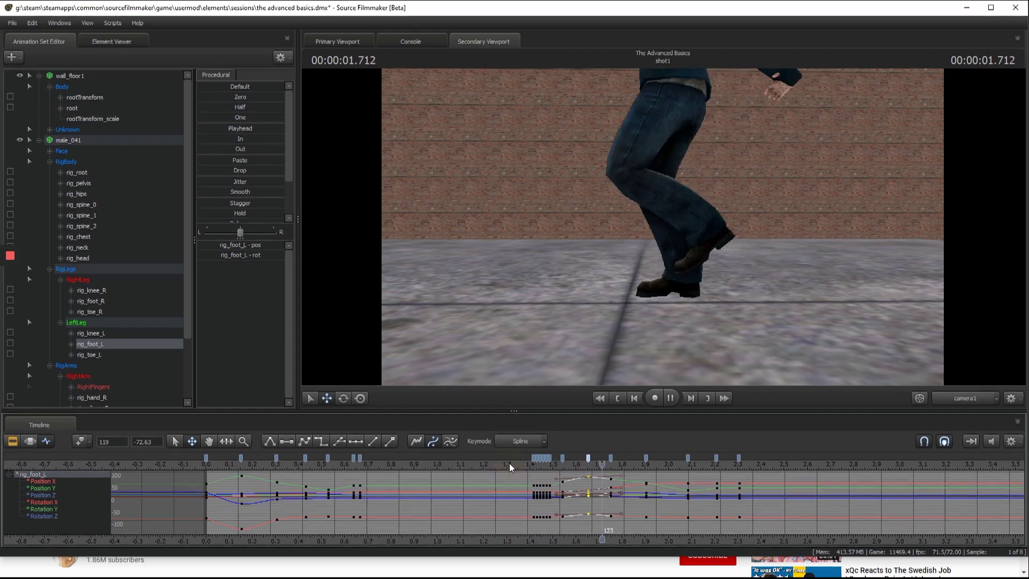
{"action": "left_click", "coordinate": [509, 463]}
{"action": "scroll", "coordinate": [507, 465], "scroll_direction": "down", "scroll_amount": 3}
{"action": "key", "text": "space"}
{"action": "left_click_drag", "start_coordinate": [427, 465], "coordinate": [415, 468]}
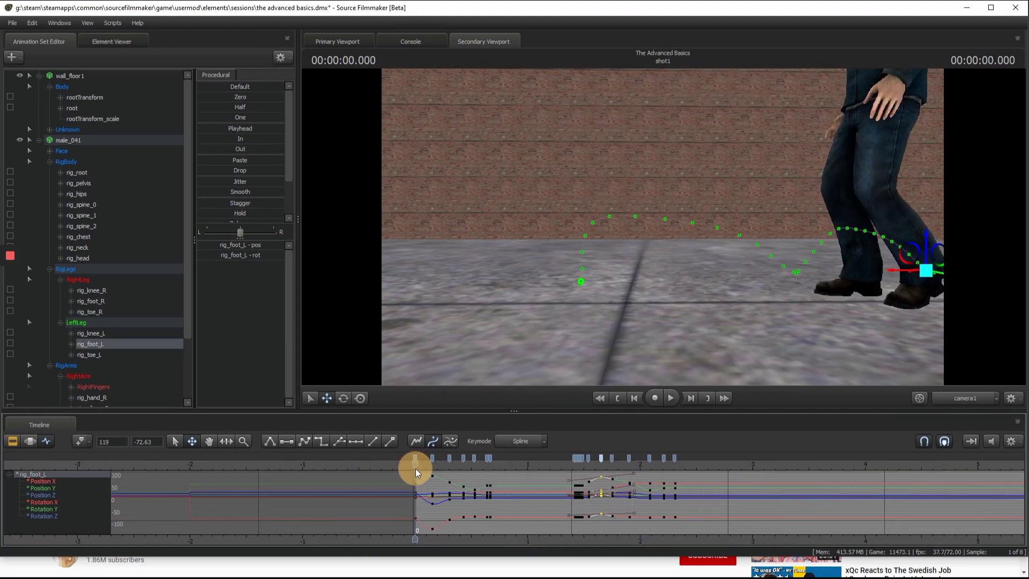
{"action": "left_click", "coordinate": [516, 225]}
{"action": "key", "text": "d"}
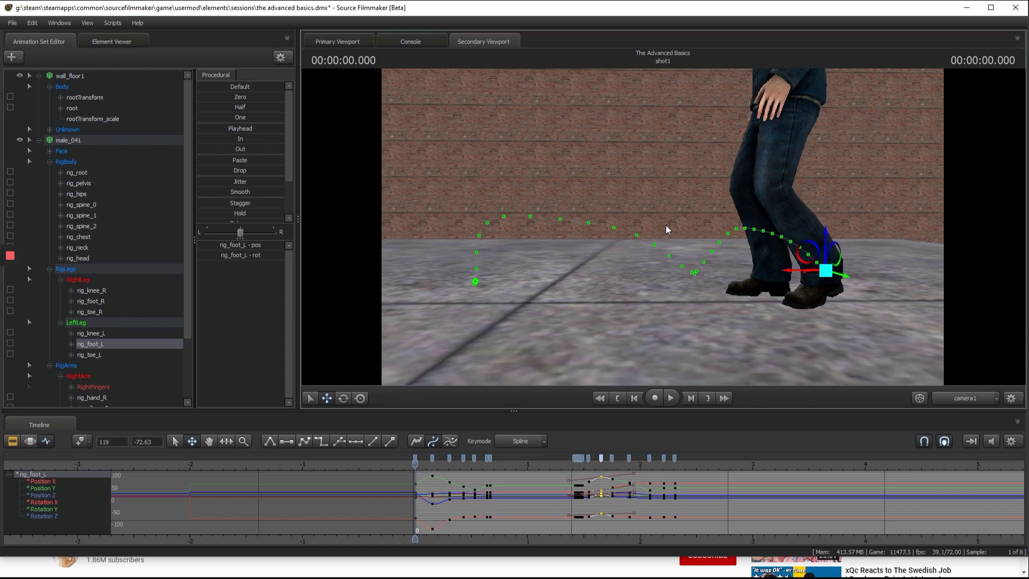
{"action": "key", "text": "space"}
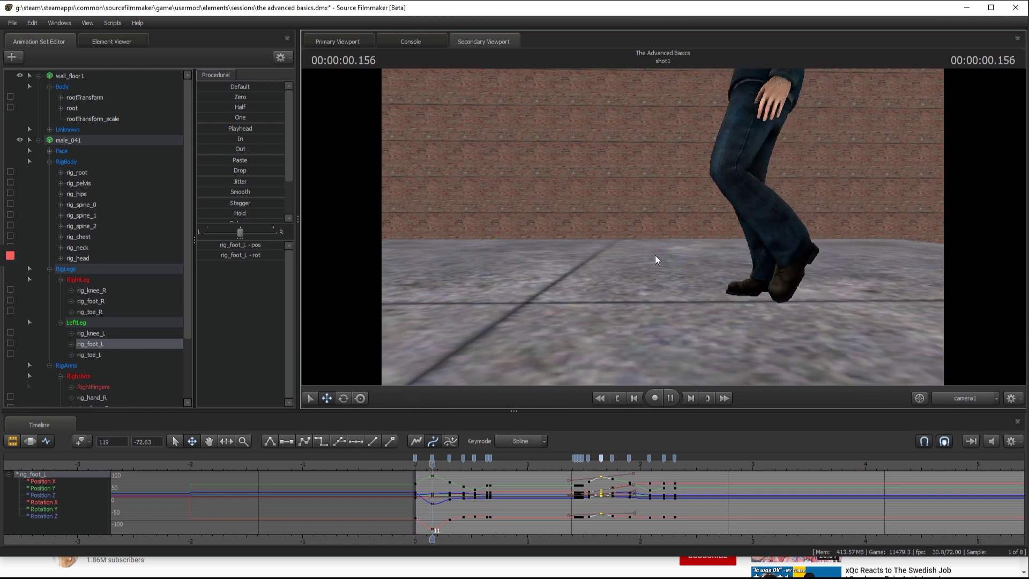
{"action": "left_click", "coordinate": [416, 462]}
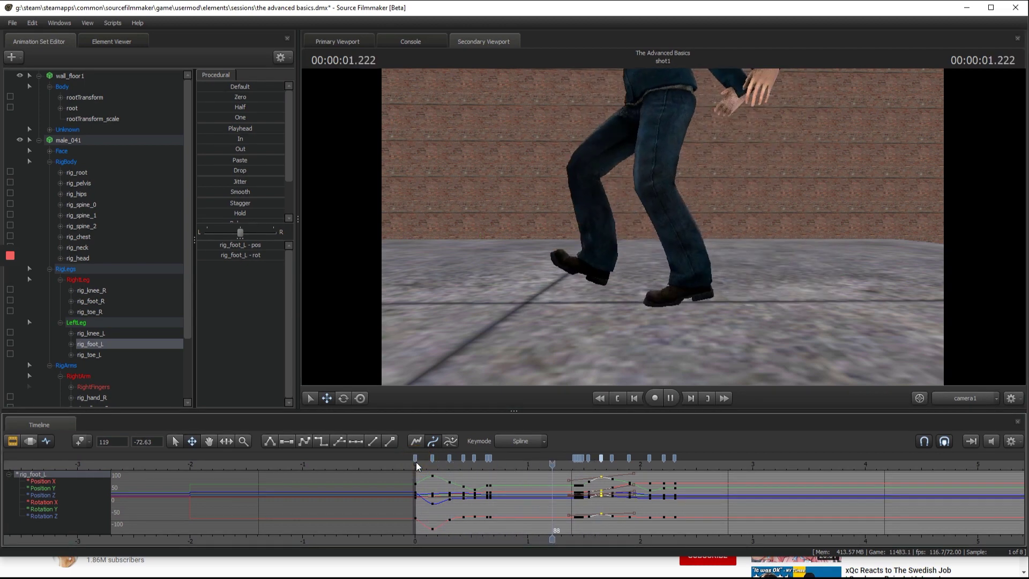
{"action": "left_click", "coordinate": [416, 462]}
{"action": "key", "text": "space"}
{"action": "left_click_drag", "start_coordinate": [450, 346], "coordinate": [662, 226]}
{"action": "key", "text": "space"}
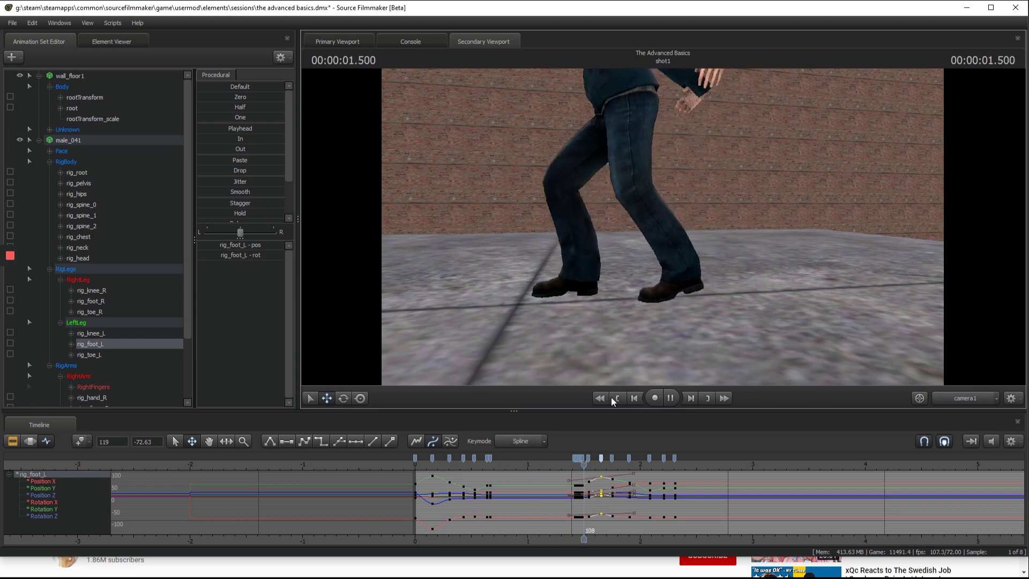
Step: Replay the walk and scrub the first 0.17 s to examine the left foot's initial lift
{"action": "key", "text": "space"}
{"action": "left_click_drag", "start_coordinate": [440, 466], "coordinate": [421, 468]}
{"action": "key", "text": "space"}
{"action": "key", "text": "space"}
{"action": "key", "text": "space"}
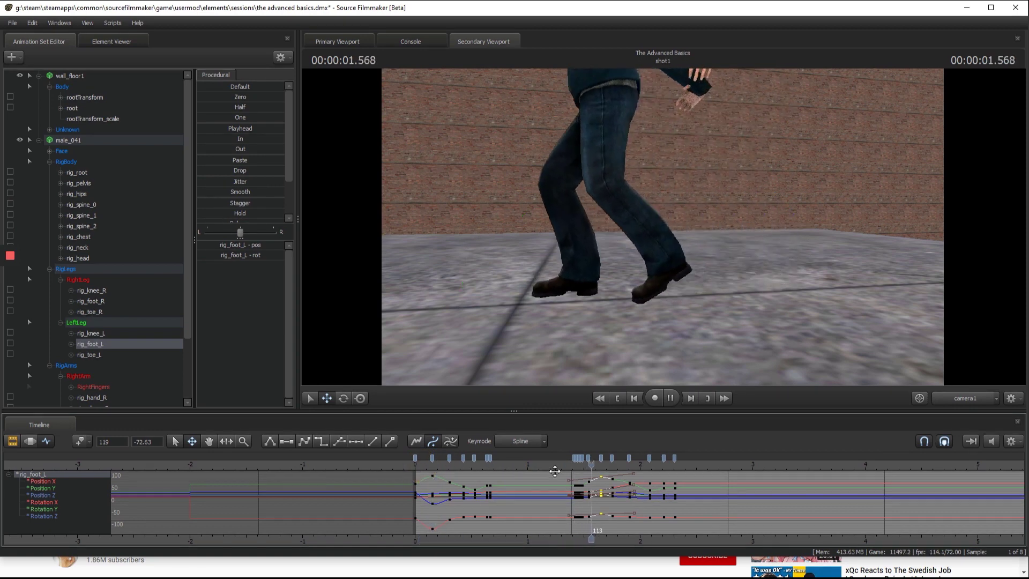
{"action": "key", "text": "space"}
{"action": "left_click_drag", "start_coordinate": [586, 466], "coordinate": [434, 468]}
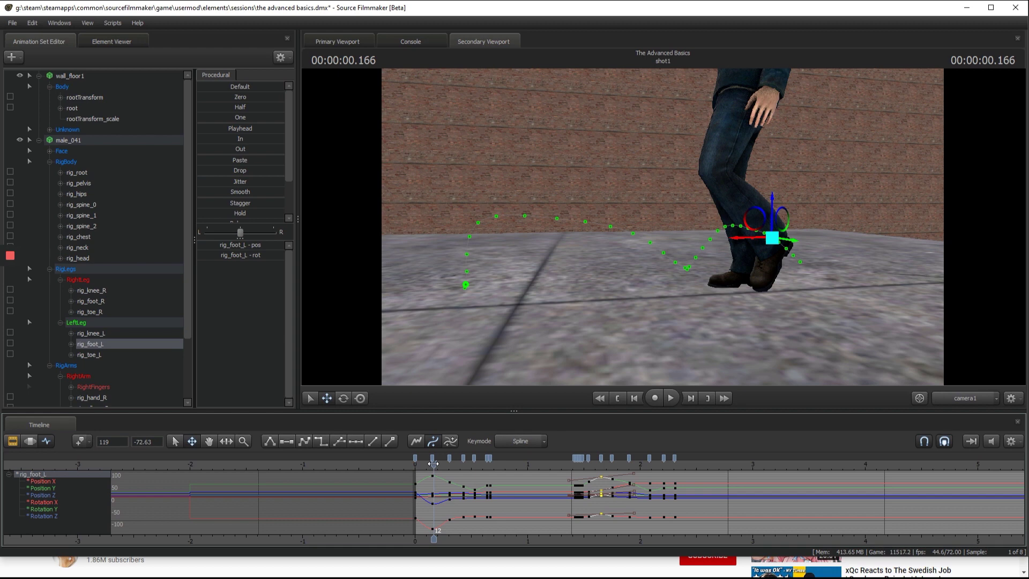
{"action": "left_click", "coordinate": [416, 465]}
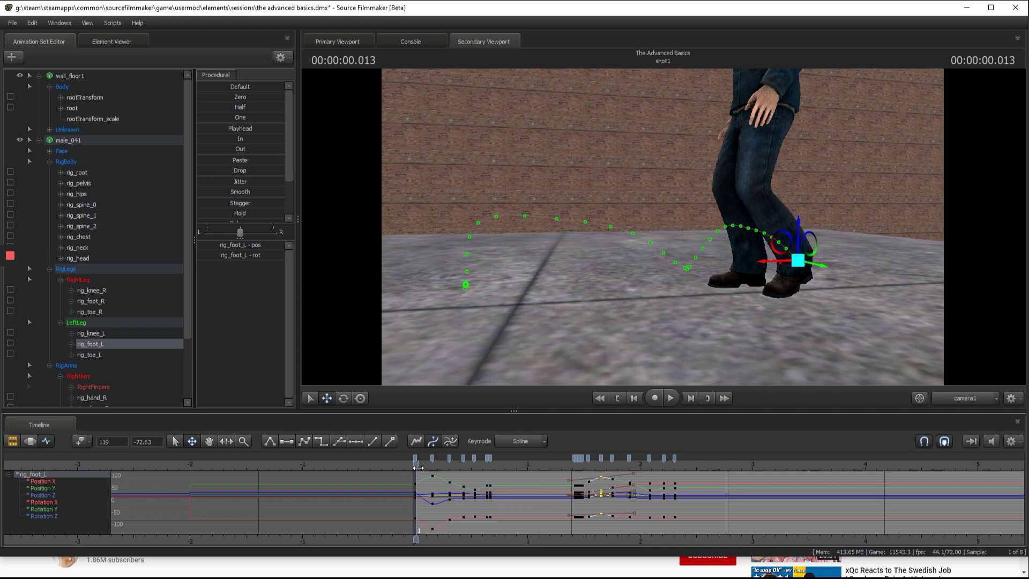
{"action": "left_click_drag", "start_coordinate": [418, 468], "coordinate": [431, 469]}
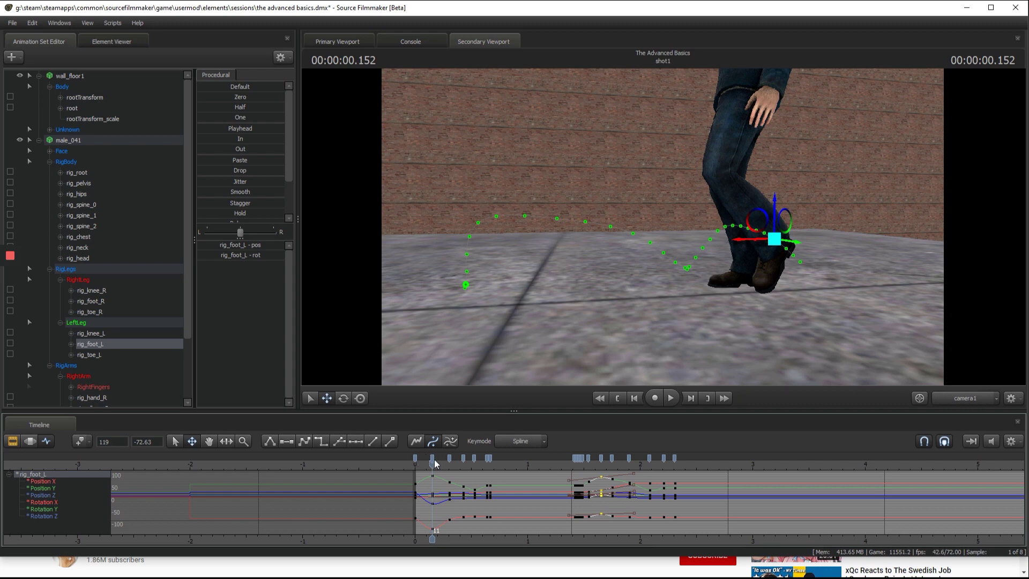
{"action": "left_click_drag", "start_coordinate": [432, 463], "coordinate": [431, 463]}
Step: Replay the walk repeatedly from the start to compare the timing of the left foot's first and second steps
{"action": "left_click", "coordinate": [669, 397]}
{"action": "left_click_drag", "start_coordinate": [528, 459], "coordinate": [415, 468]}
{"action": "key", "text": "space"}
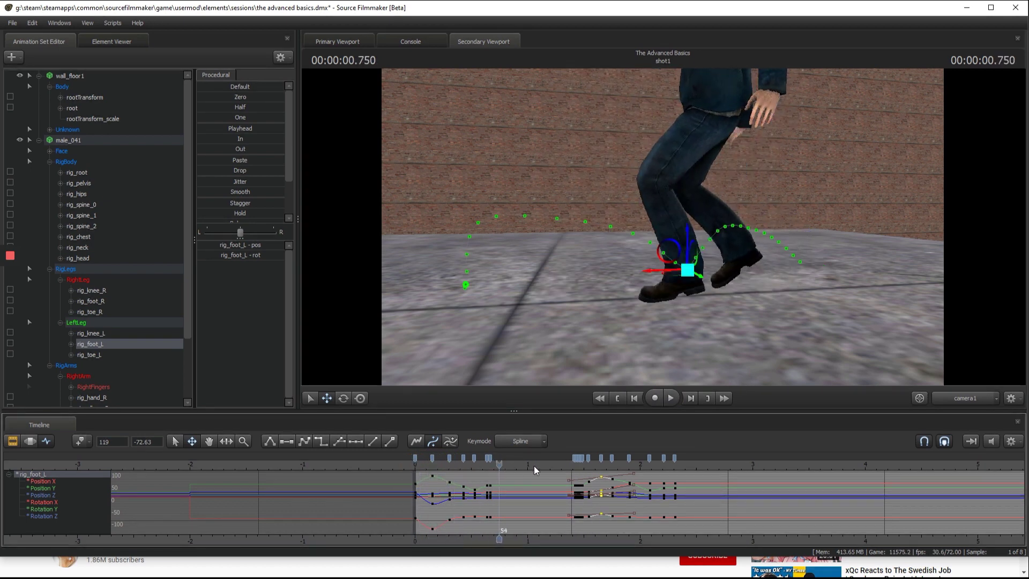
{"action": "mouse_move", "coordinate": [539, 461]}
{"action": "left_mouse_down"}
{"action": "mouse_move", "coordinate": [575, 464]}
{"action": "mouse_move", "coordinate": [414, 472]}
{"action": "left_mouse_up"}
{"action": "key", "text": "space"}
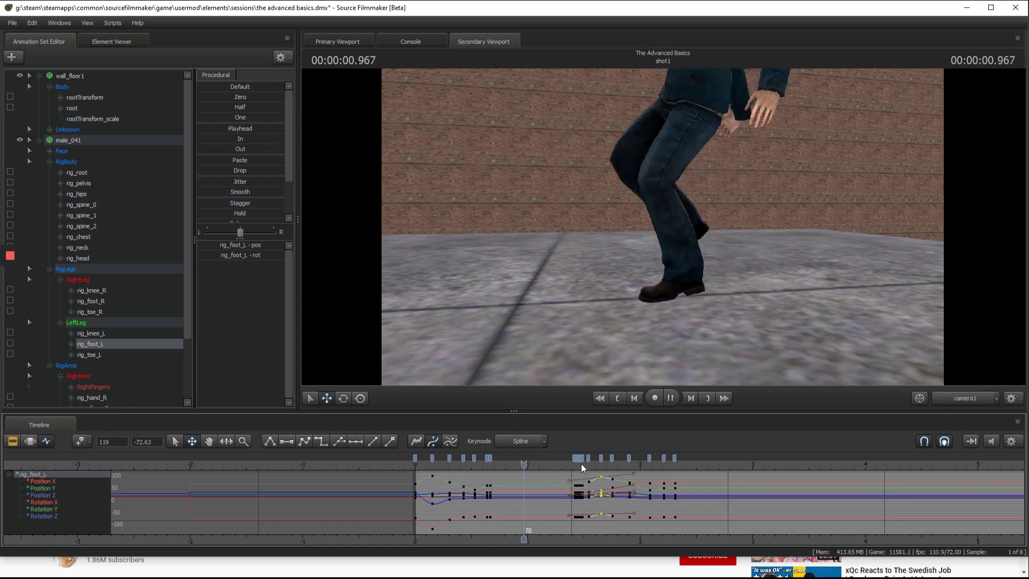
{"action": "left_click", "coordinate": [519, 472]}
{"action": "left_click_drag", "start_coordinate": [520, 473], "coordinate": [420, 472]}
{"action": "left_click", "coordinate": [420, 472]}
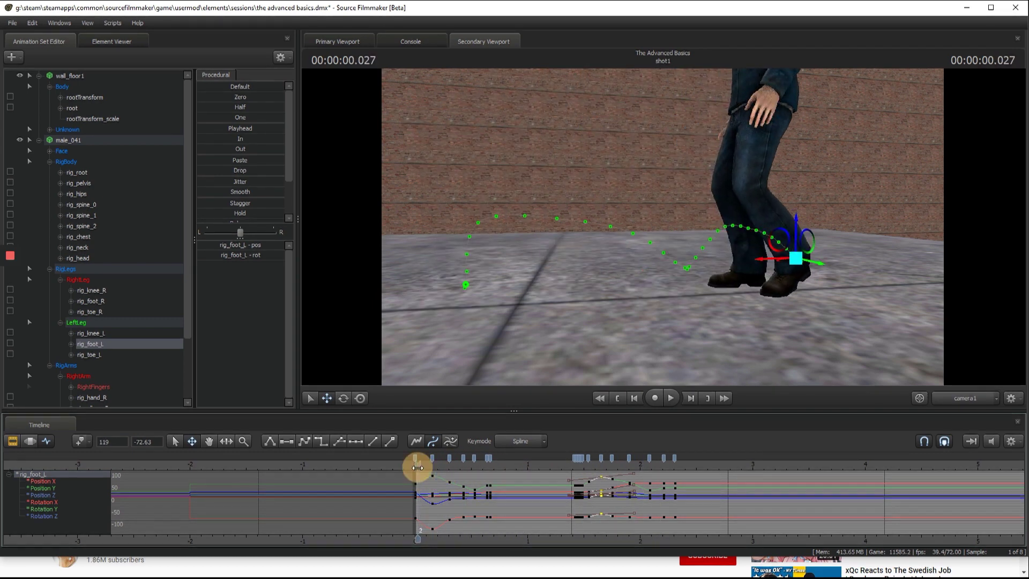
{"action": "key", "text": "space"}
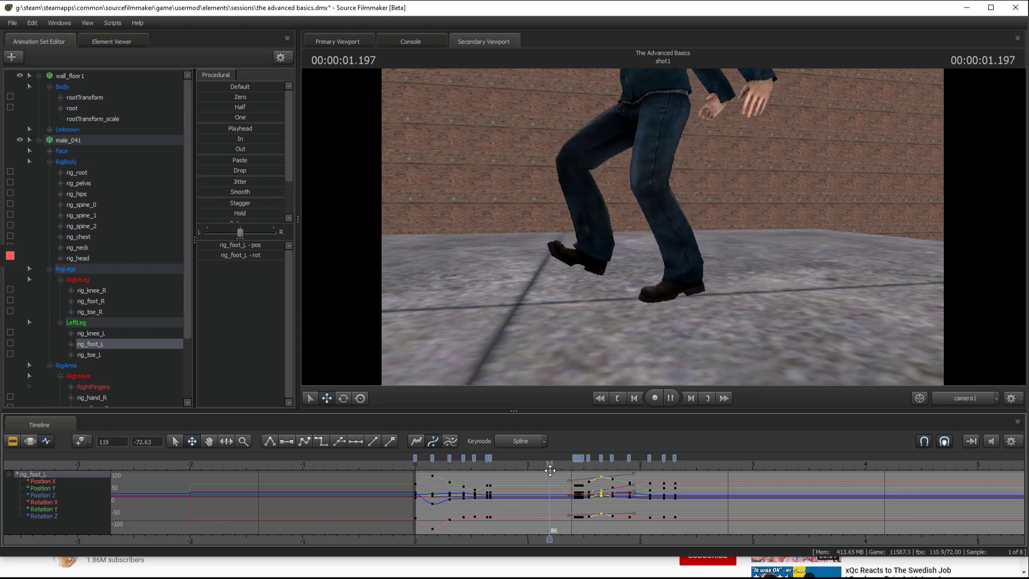
{"action": "left_click", "coordinate": [553, 462]}
{"action": "key", "text": "space"}
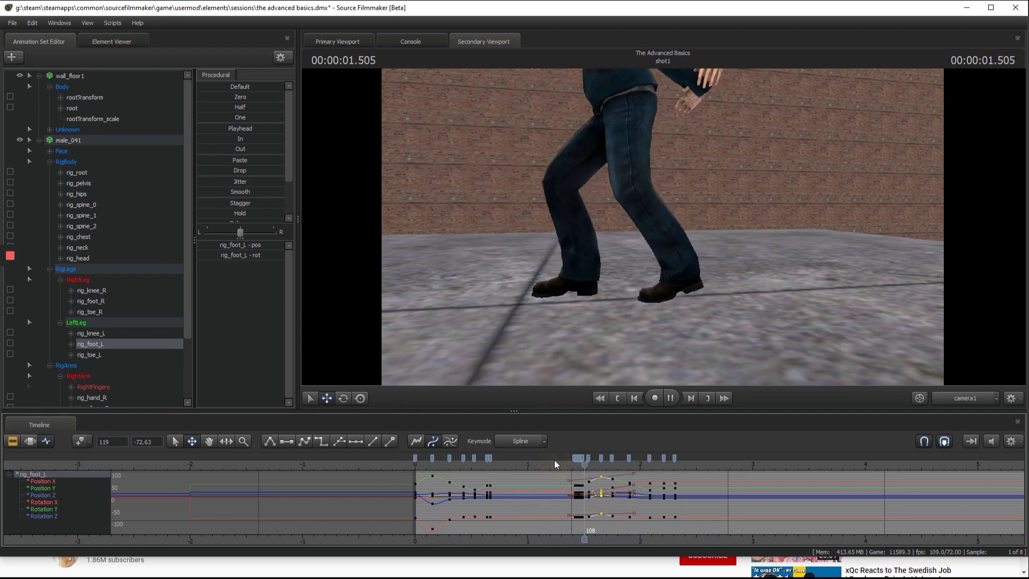
{"action": "left_click_drag", "start_coordinate": [554, 462], "coordinate": [418, 464]}
{"action": "key", "text": "space"}
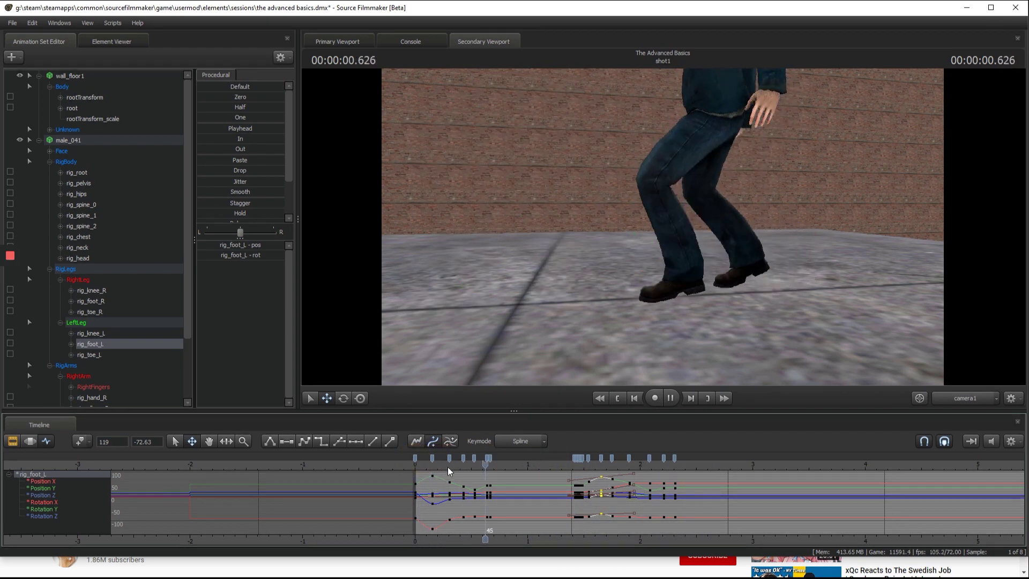
{"action": "left_click", "coordinate": [551, 464]}
{"action": "key", "text": "space"}
{"action": "key", "text": "space"}
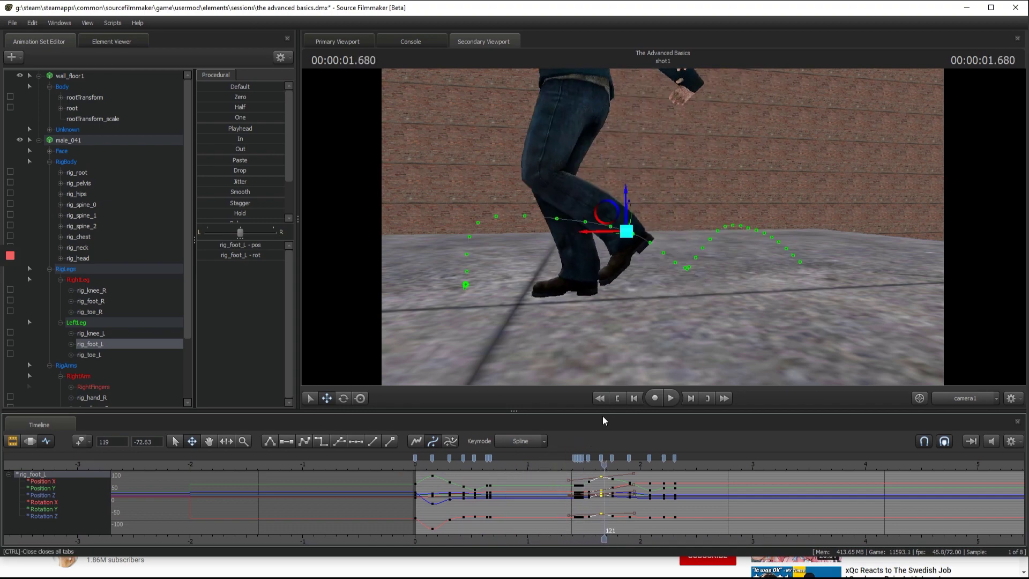
Step: Examine the left foot's second swing around 1.75 s from a new angle and replay it from about 1.4 s
{"action": "left_click_drag", "start_coordinate": [663, 226], "coordinate": [663, 226]}
{"action": "scroll", "coordinate": [606, 461], "scroll_direction": "up", "scroll_amount": 5}
{"action": "left_click_drag", "start_coordinate": [606, 460], "coordinate": [659, 463]}
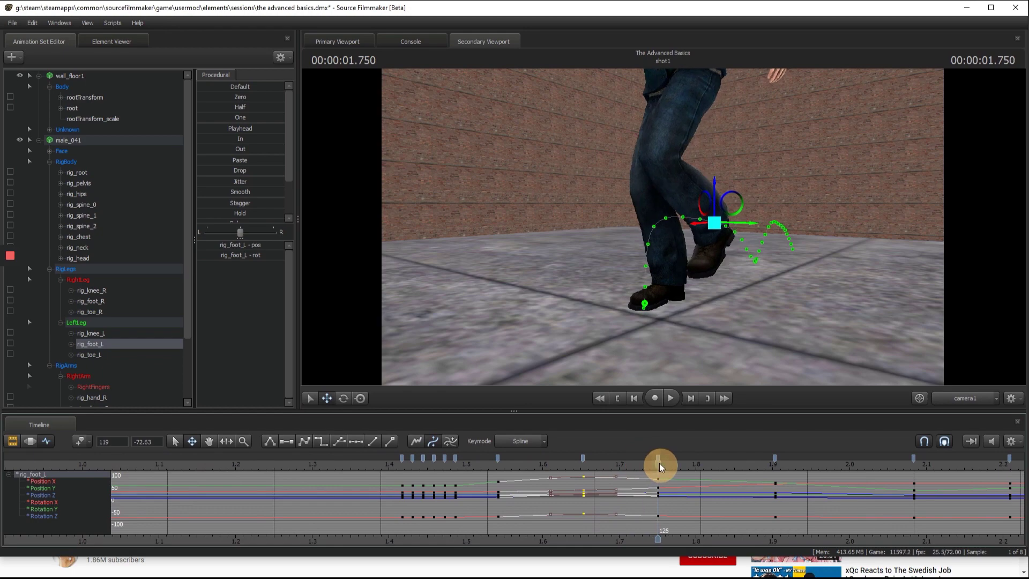
{"action": "left_click_drag", "start_coordinate": [662, 228], "coordinate": [626, 196]}
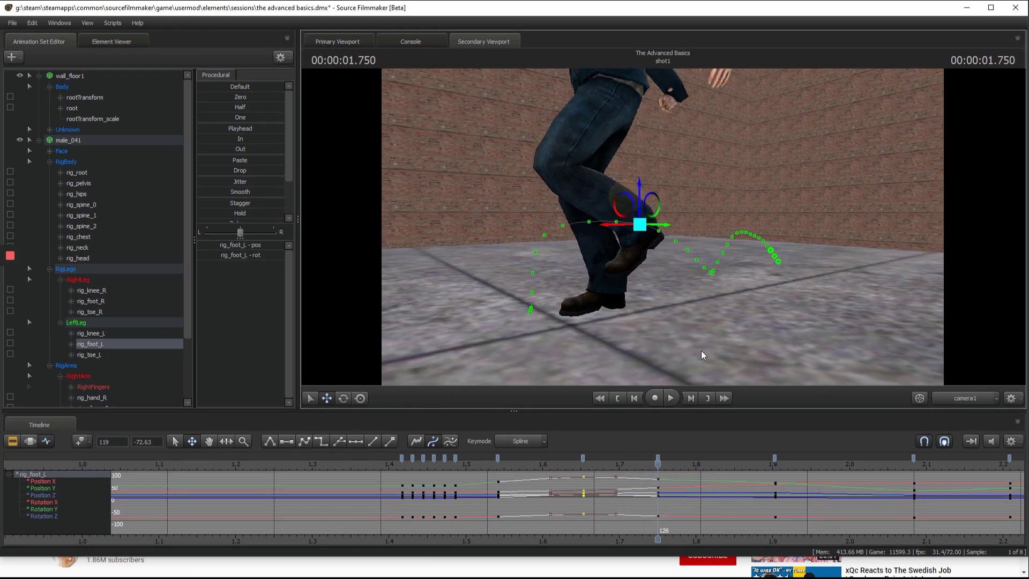
{"action": "left_click_drag", "start_coordinate": [655, 460], "coordinate": [785, 463]}
{"action": "scroll", "coordinate": [711, 469], "scroll_direction": "down", "scroll_amount": 5}
{"action": "left_click", "coordinate": [580, 466]}
{"action": "key", "text": "space"}
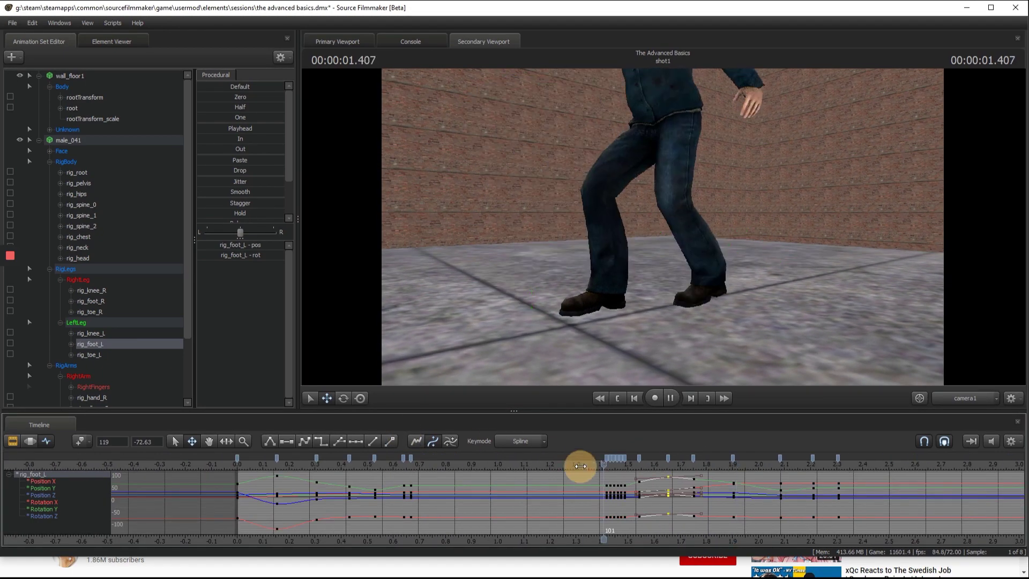
{"action": "left_click", "coordinate": [580, 466]}
{"action": "key", "text": "space"}
Step: Select rig_toe_L and add holding keyframes at about 1.47 s and 1.49 s, before the second lift
{"action": "left_click", "coordinate": [519, 275]}
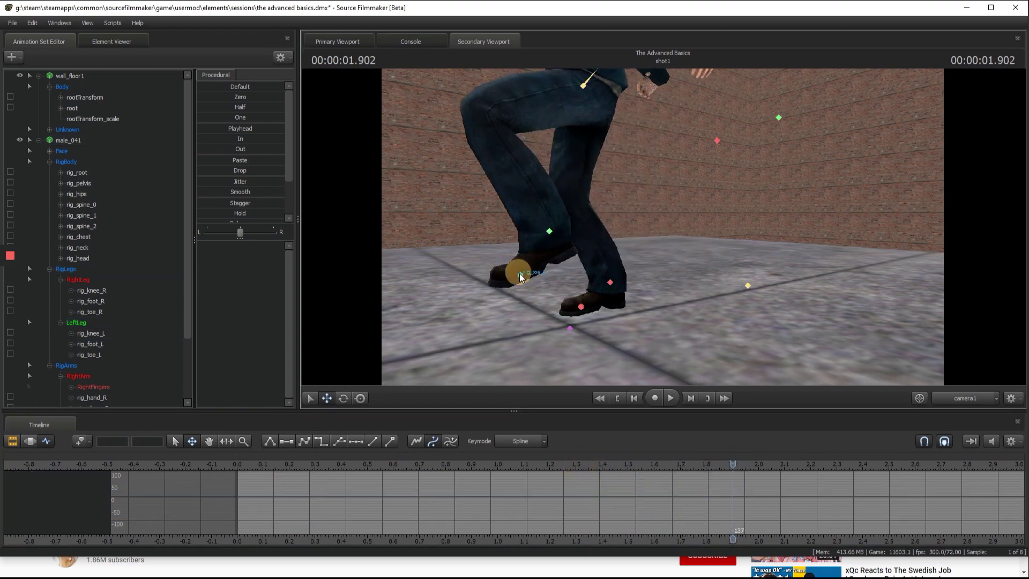
{"action": "left_click", "coordinate": [611, 483]}
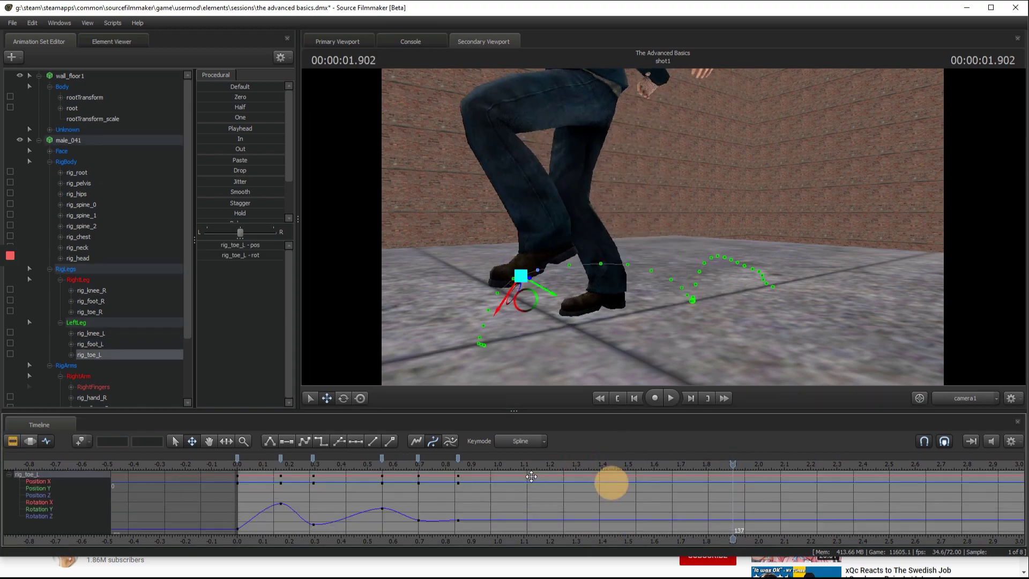
{"action": "left_click", "coordinate": [461, 466]}
{"action": "left_click", "coordinate": [341, 397]}
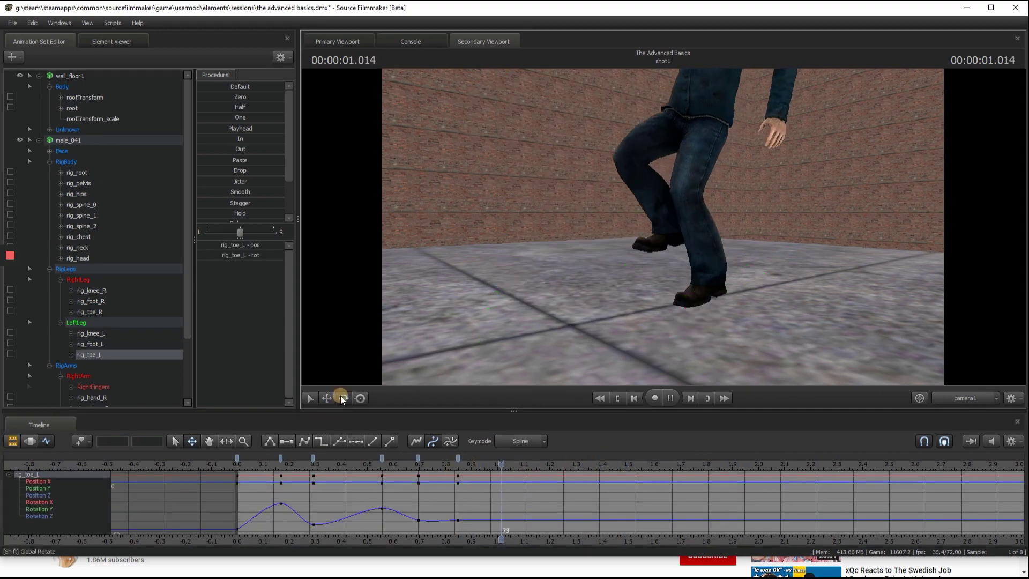
{"action": "left_click", "coordinate": [358, 398]}
{"action": "scroll", "coordinate": [603, 457], "scroll_direction": "up", "scroll_amount": 5}
{"action": "left_click_drag", "start_coordinate": [607, 462], "coordinate": [681, 461]}
{"action": "scroll", "coordinate": [700, 462], "scroll_direction": "down", "scroll_amount": 3}
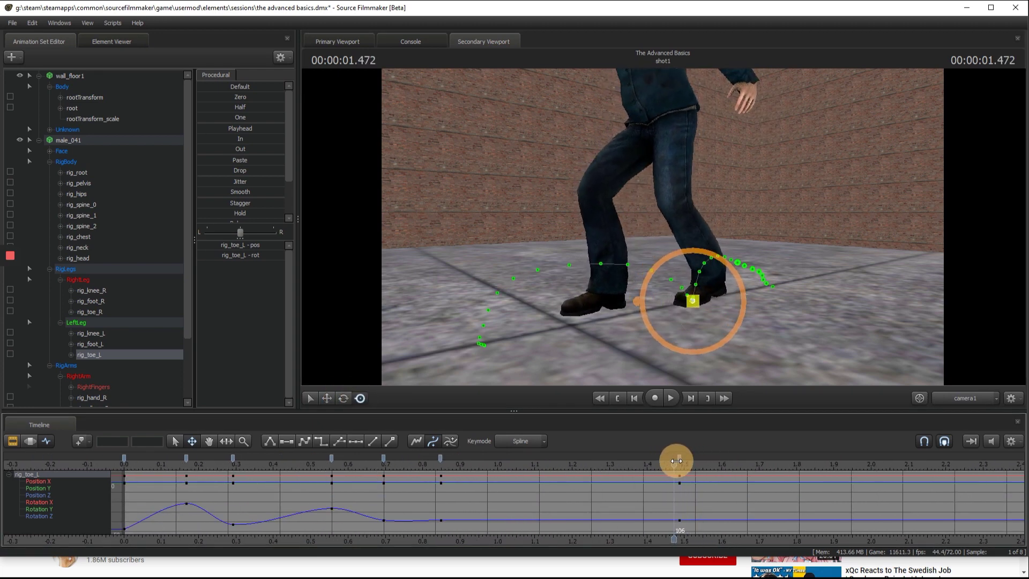
Step: Rotate rig_toe_L for the left foot's push-off with keyframes at 1.541 s and about 1.555 s
{"action": "key", "text": "Right"}
{"action": "key", "text": "Right"}
{"action": "left_click", "coordinate": [343, 398]}
{"action": "key", "text": "Right"}
{"action": "key", "text": "Right"}
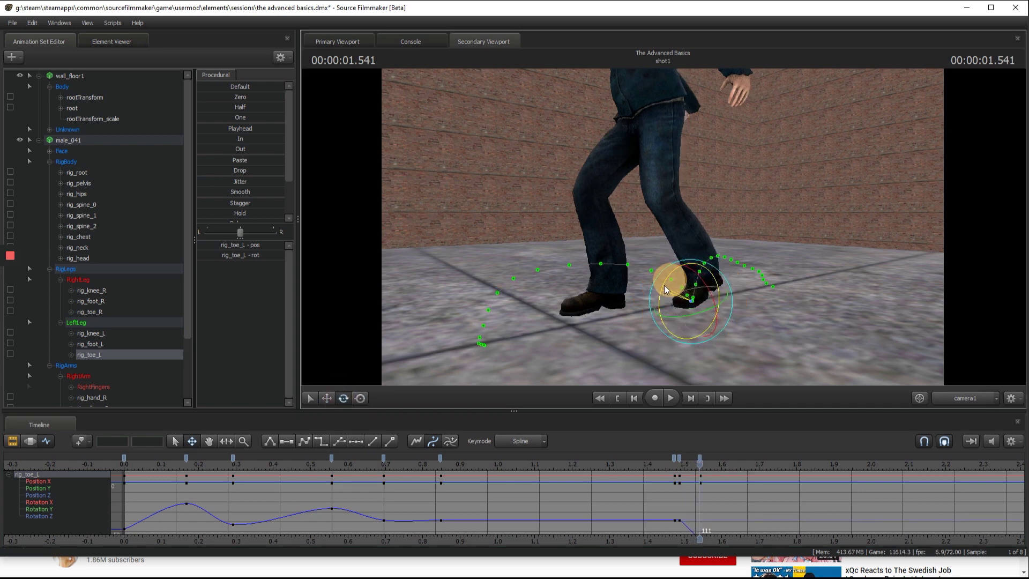
{"action": "key", "text": "Right"}
{"action": "key", "text": "Right"}
{"action": "key", "text": "Right"}
{"action": "key", "text": "Right"}
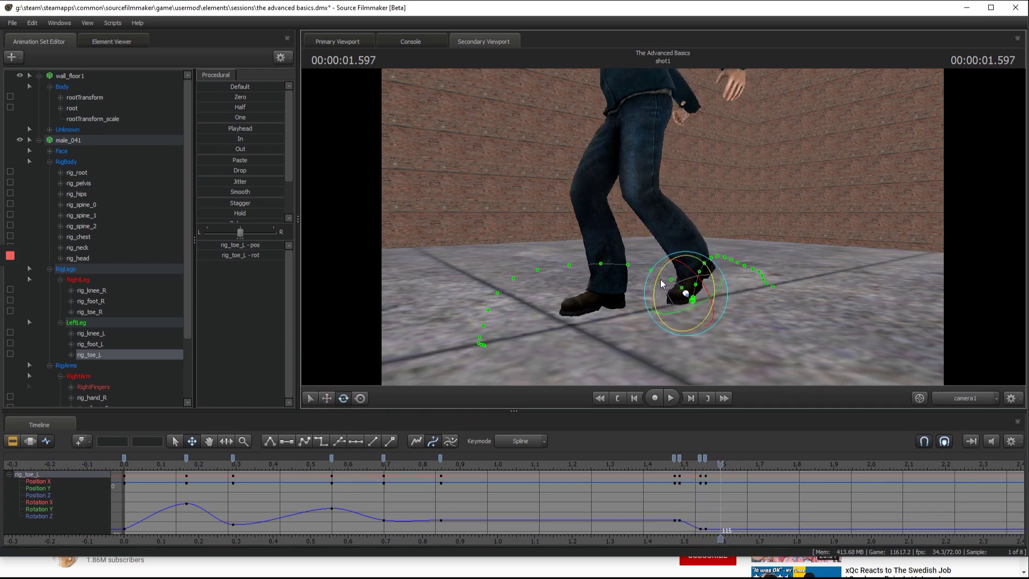
Step: Rotate rig_toe_L through the second lift with keyframes at 1.597 s, about 1.67 s and 1.75 s
{"action": "left_click_drag", "start_coordinate": [657, 290], "coordinate": [596, 252]}
{"action": "key", "text": "Right"}
{"action": "key", "text": "Right"}
{"action": "key", "text": "Right"}
{"action": "key", "text": "Right"}
{"action": "key", "text": "Right"}
{"action": "key", "text": "Right"}
{"action": "key", "text": "Right"}
{"action": "key", "text": "Right"}
{"action": "key", "text": "Right"}
{"action": "key", "text": "Right"}
{"action": "key", "text": "Right"}
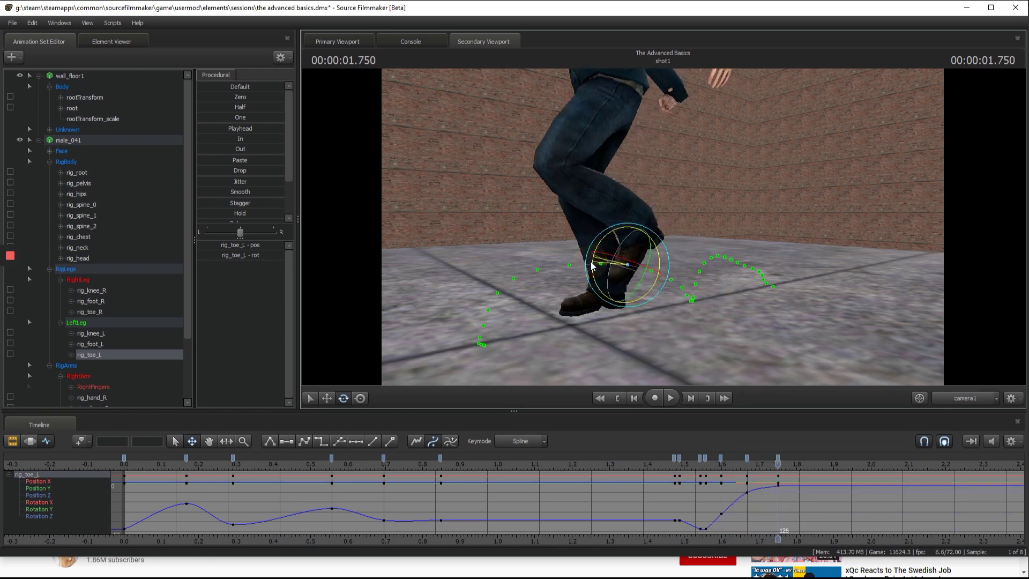
Step: Rotate rig_toe_L through the second step's descent and landing with keyframes from about 1.83 s to 2.33 s
{"action": "key", "text": "Right"}
{"action": "key", "text": "Right"}
{"action": "key", "text": "Right"}
{"action": "key", "text": "Right"}
{"action": "key", "text": "Right"}
{"action": "key", "text": "Right"}
{"action": "left_click_drag", "start_coordinate": [534, 256], "coordinate": [468, 319]}
{"action": "key", "text": "Right"}
{"action": "key", "text": "Right"}
{"action": "key", "text": "Right"}
{"action": "key", "text": "Right"}
{"action": "key", "text": "Right"}
{"action": "key", "text": "Right"}
{"action": "key", "text": "Right"}
{"action": "key", "text": "Right"}
{"action": "key", "text": "Right"}
{"action": "key", "text": "Right"}
{"action": "key", "text": "Right"}
{"action": "key", "text": "Right"}
{"action": "key", "text": "Right"}
{"action": "key", "text": "Right"}
{"action": "key", "text": "Right"}
{"action": "key", "text": "Right"}
{"action": "key", "text": "Right"}
{"action": "key", "text": "Right"}
{"action": "key", "text": "Right"}
{"action": "key", "text": "Right"}
{"action": "key", "text": "Right"}
{"action": "key", "text": "Right"}
{"action": "key", "text": "Right"}
{"action": "key", "text": "Right"}
{"action": "key", "text": "Right"}
{"action": "key", "text": "Right"}
{"action": "key", "text": "Right"}
{"action": "key", "text": "Right"}
{"action": "key", "text": "m"}
Step: Shift rig_toe_L's third keyframe to frame 24, about 0.33 s, and check the toe's first swing
{"action": "left_click_drag", "start_coordinate": [995, 465], "coordinate": [533, 462]}
{"action": "scroll", "coordinate": [651, 462], "scroll_direction": "down", "scroll_amount": 5}
{"action": "scroll", "coordinate": [484, 463], "scroll_direction": "up", "scroll_amount": 3}
{"action": "key", "text": "space"}
{"action": "left_click_drag", "start_coordinate": [531, 461], "coordinate": [566, 464]}
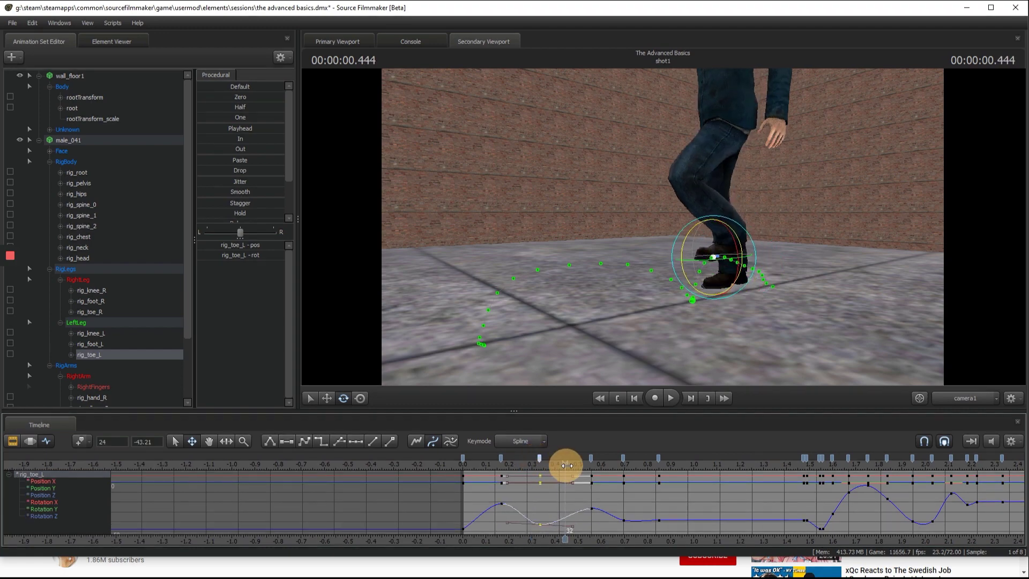
Step: Select rig_foot_L and adjust its pose at the keyframe near 0.15 s, checking the swing up to 0.305 s
{"action": "key", "text": "Left"}
{"action": "left_click", "coordinate": [332, 398]}
{"action": "key", "text": "Right"}
{"action": "left_click_drag", "start_coordinate": [737, 273], "coordinate": [628, 277]}
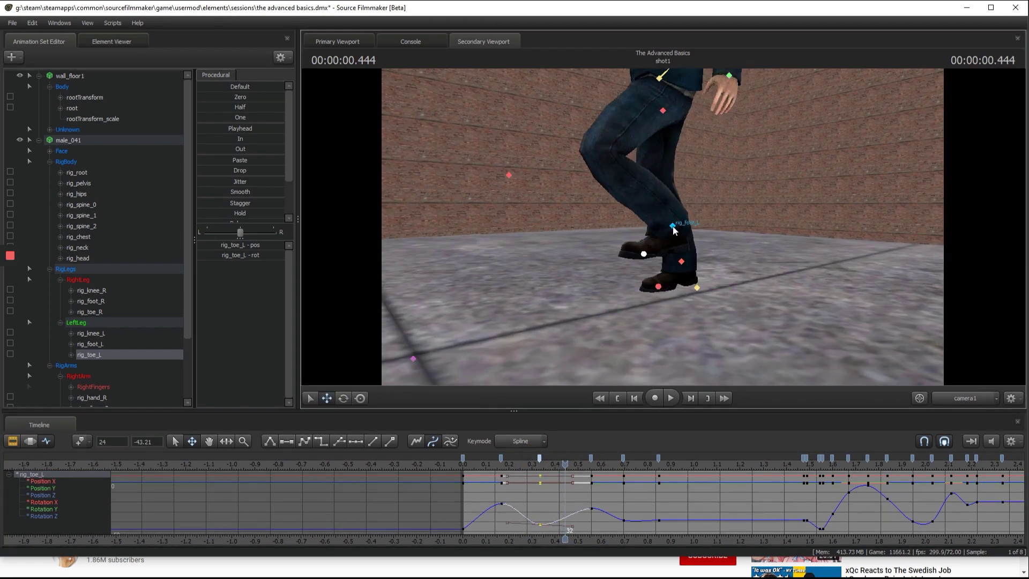
{"action": "left_click", "coordinate": [675, 226], "text": "ctrl"}
{"action": "left_click_drag", "start_coordinate": [516, 461], "coordinate": [498, 466]}
{"action": "mouse_move", "coordinate": [633, 268]}
{"action": "left_mouse_down"}
{"action": "mouse_move", "coordinate": [662, 227]}
{"action": "mouse_move", "coordinate": [632, 268]}
{"action": "left_mouse_up"}
{"action": "left_click", "coordinate": [359, 398]}
{"action": "left_click_drag", "start_coordinate": [657, 226], "coordinate": [676, 220]}
{"action": "left_click_drag", "start_coordinate": [496, 465], "coordinate": [532, 458]}
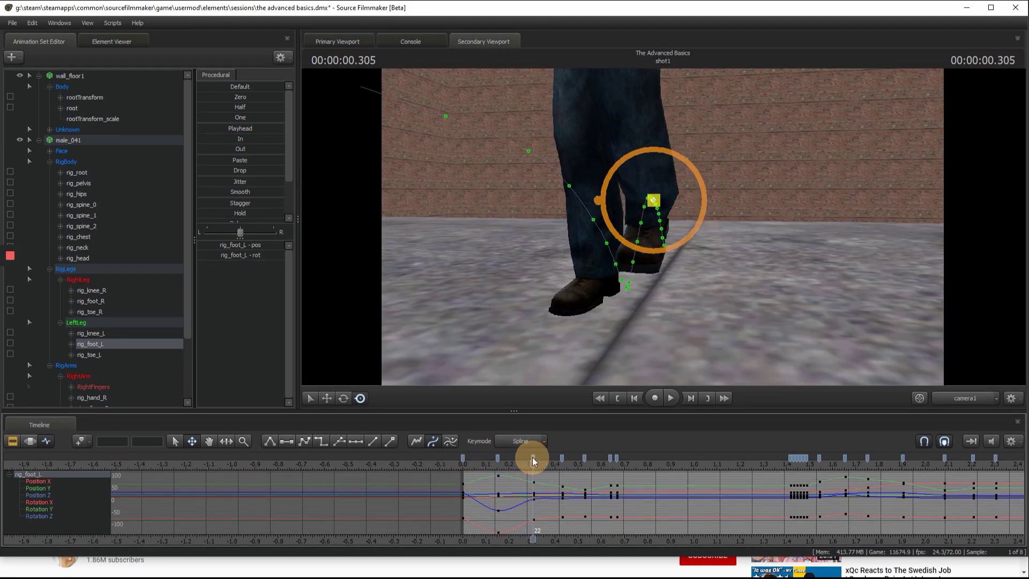
{"action": "left_click_drag", "start_coordinate": [616, 343], "coordinate": [593, 223]}
Step: Reposition rig_foot_L slightly at about 0.6 s to keyframe its first landing
{"action": "left_click", "coordinate": [565, 463]}
{"action": "scroll", "coordinate": [561, 467], "scroll_direction": "up", "scroll_amount": 5}
{"action": "left_click", "coordinate": [560, 463]}
{"action": "left_click", "coordinate": [326, 397]}
{"action": "left_click_drag", "start_coordinate": [617, 465], "coordinate": [623, 465]}
{"action": "left_click_drag", "start_coordinate": [564, 281], "coordinate": [557, 284]}
Step: Replay the whole walk from 0 s from the side and the front to examine both leg motions
{"action": "key", "text": "space"}
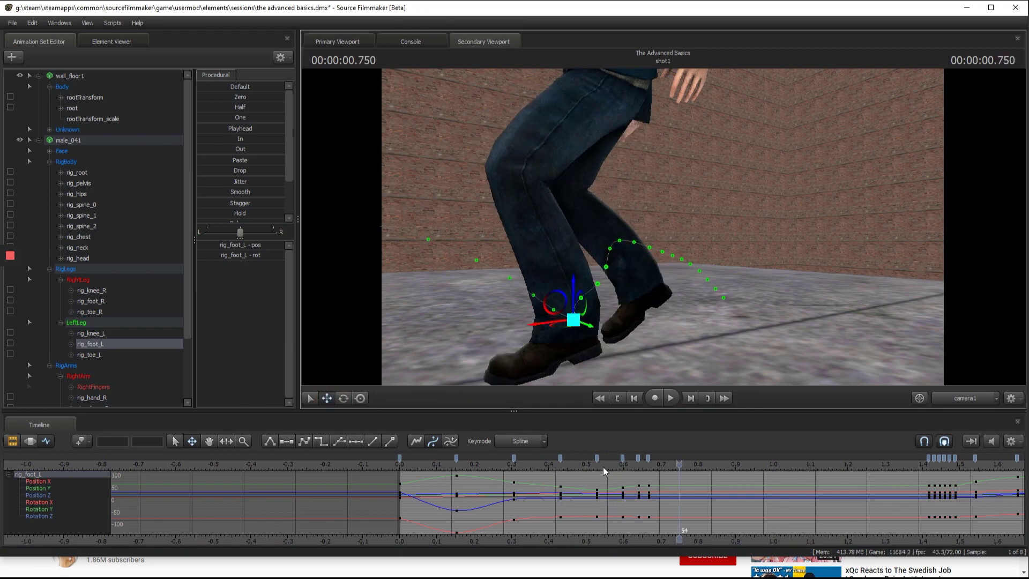
{"action": "scroll", "coordinate": [491, 455], "scroll_direction": "down", "scroll_amount": 3}
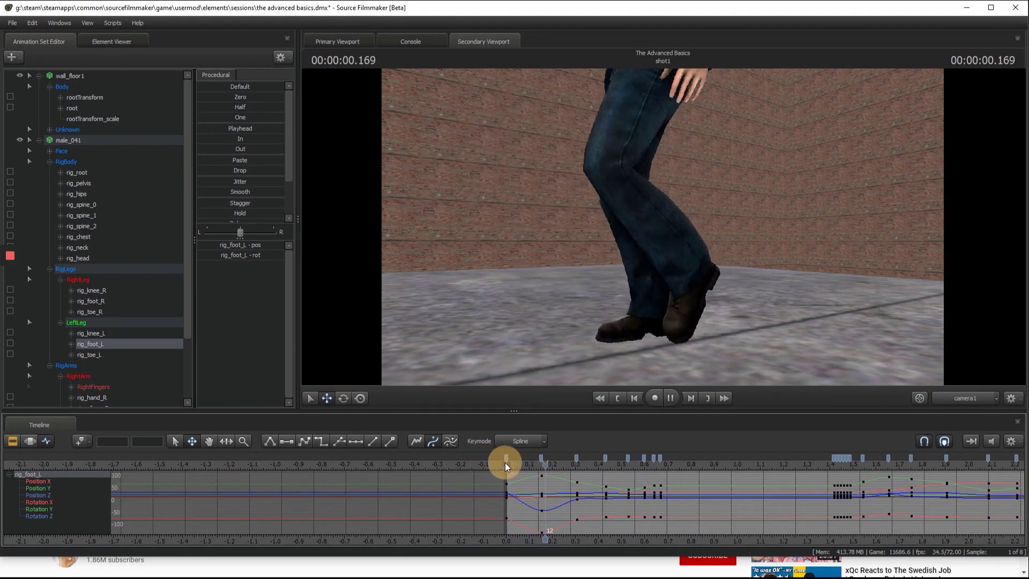
{"action": "scroll", "coordinate": [684, 477], "scroll_direction": "down", "scroll_amount": 5}
{"action": "left_click", "coordinate": [679, 464]}
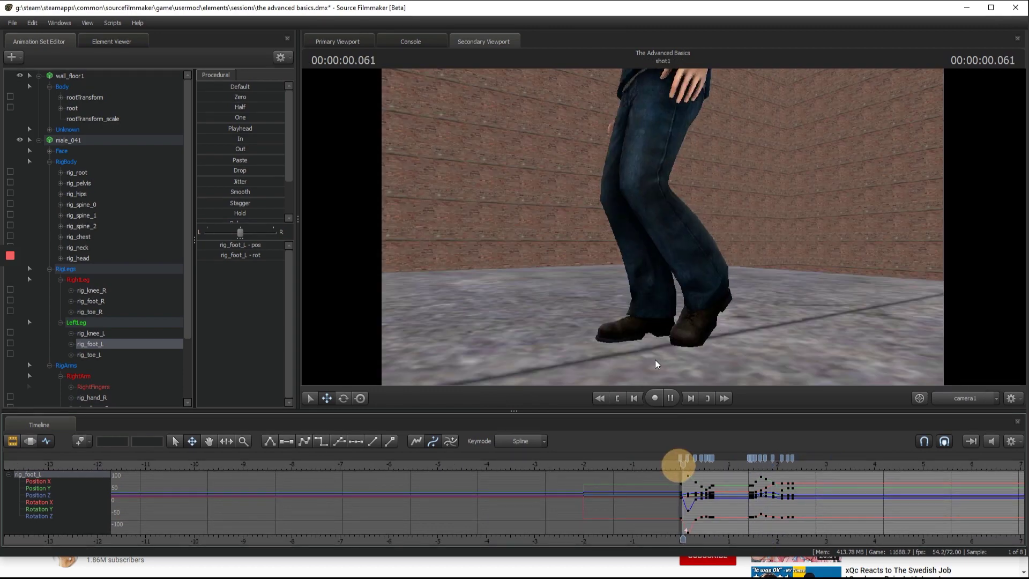
{"action": "left_click_drag", "start_coordinate": [715, 246], "coordinate": [663, 226]}
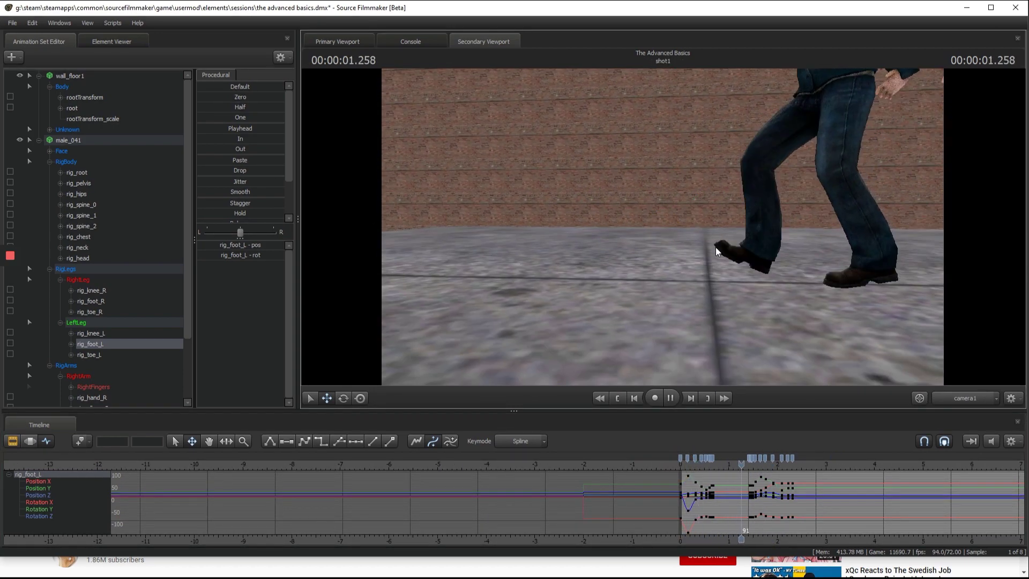
{"action": "key", "text": "space"}
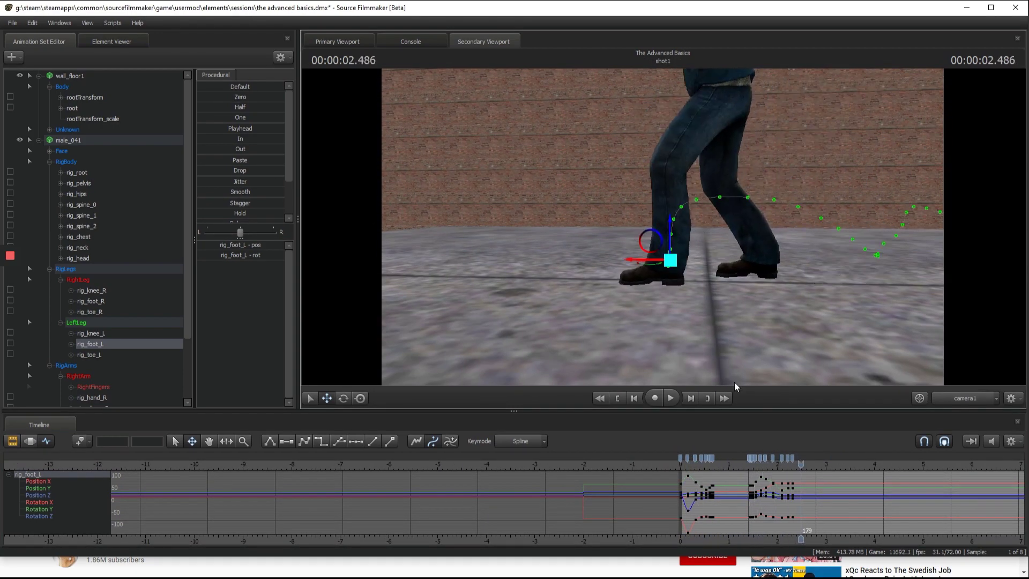
{"action": "left_click", "coordinate": [683, 462]}
{"action": "key", "text": "space"}
{"action": "key", "text": "space"}
{"action": "left_click_drag", "start_coordinate": [704, 210], "coordinate": [663, 227]}
{"action": "left_click", "coordinate": [681, 467]}
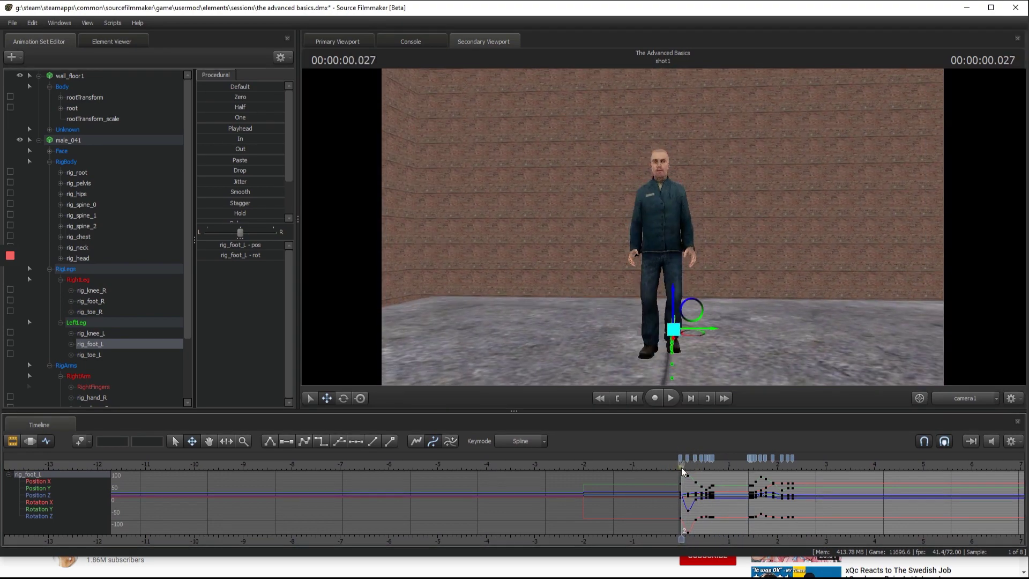
{"action": "key", "text": "space"}
{"action": "key", "text": "space"}
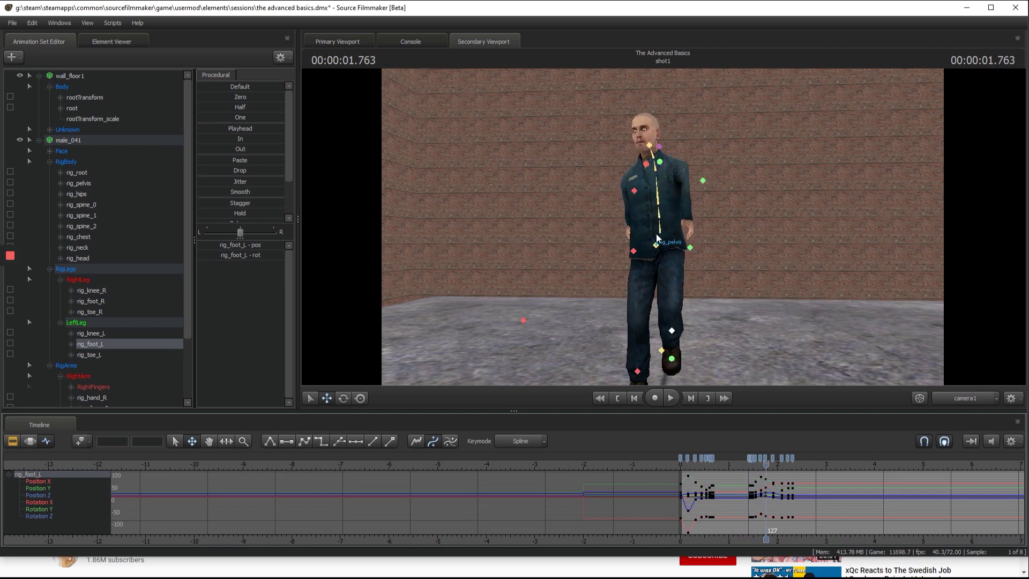
Step: Select rig_hips and adjust its pose past its last keyframe, adding a key at about 1.85 s
{"action": "left_click", "coordinate": [658, 244]}
{"action": "left_click", "coordinate": [667, 231]}
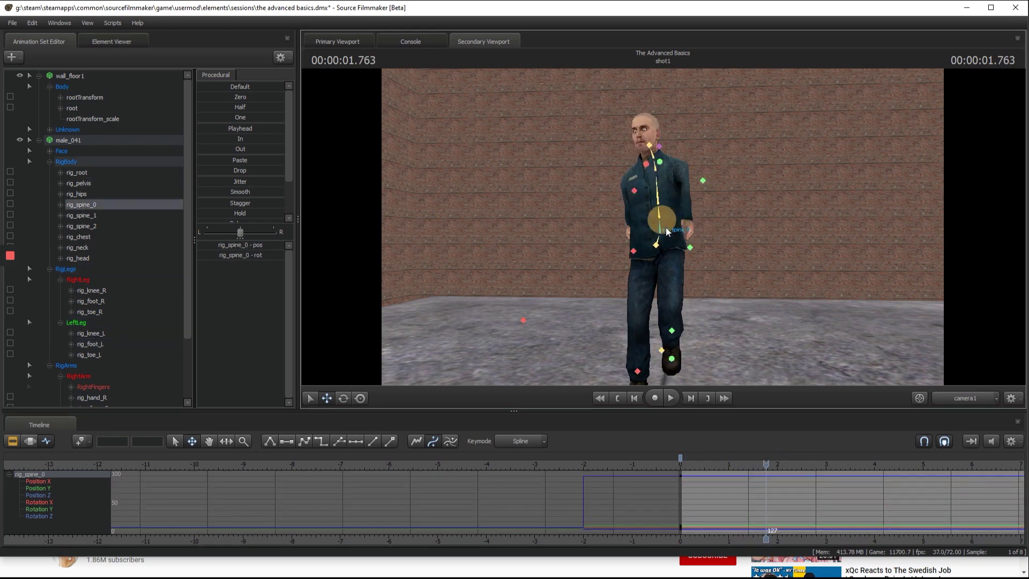
{"action": "left_click", "coordinate": [655, 245]}
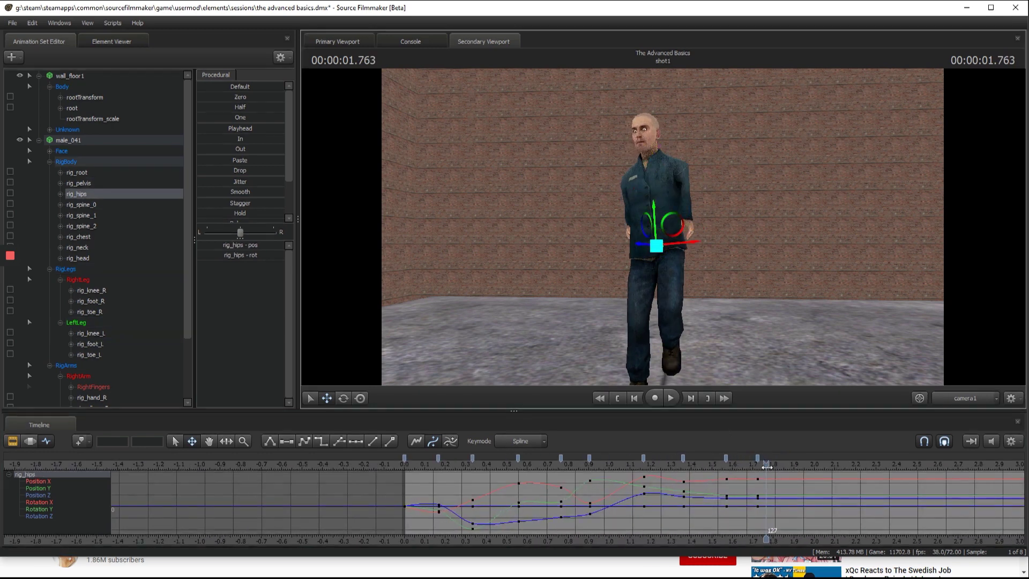
{"action": "left_click", "coordinate": [364, 398]}
{"action": "key", "text": "Right"}
{"action": "key", "text": "Right"}
{"action": "key", "text": "Right"}
{"action": "key", "text": "Right"}
{"action": "key", "text": "Right"}
{"action": "key", "text": "Right"}
{"action": "key", "text": "Right"}
{"action": "key", "text": "Right"}
{"action": "key", "text": "Right"}
{"action": "key", "text": "Right"}
{"action": "left_click_drag", "start_coordinate": [665, 225], "coordinate": [654, 275]}
Step: Keyframe rig_hips through the final steps at about 2.07, 2.28 and 2.74 s, and replay the walk from 1.430 s
{"action": "key", "text": "Right"}
{"action": "key", "text": "Right"}
{"action": "key", "text": "Right"}
{"action": "key", "text": "Right"}
{"action": "key", "text": "Right"}
{"action": "key", "text": "Right"}
{"action": "key", "text": "Right"}
{"action": "key", "text": "Right"}
{"action": "key", "text": "Right"}
{"action": "key", "text": "Right"}
{"action": "key", "text": "Right"}
{"action": "key", "text": "Right"}
{"action": "key", "text": "Right"}
{"action": "key", "text": "Right"}
{"action": "key", "text": "Right"}
{"action": "key", "text": "Right"}
{"action": "key", "text": "space"}
{"action": "key", "text": "space"}
{"action": "key", "text": "space"}
{"action": "key", "text": "m"}
{"action": "left_click_drag", "start_coordinate": [857, 463], "coordinate": [681, 449]}
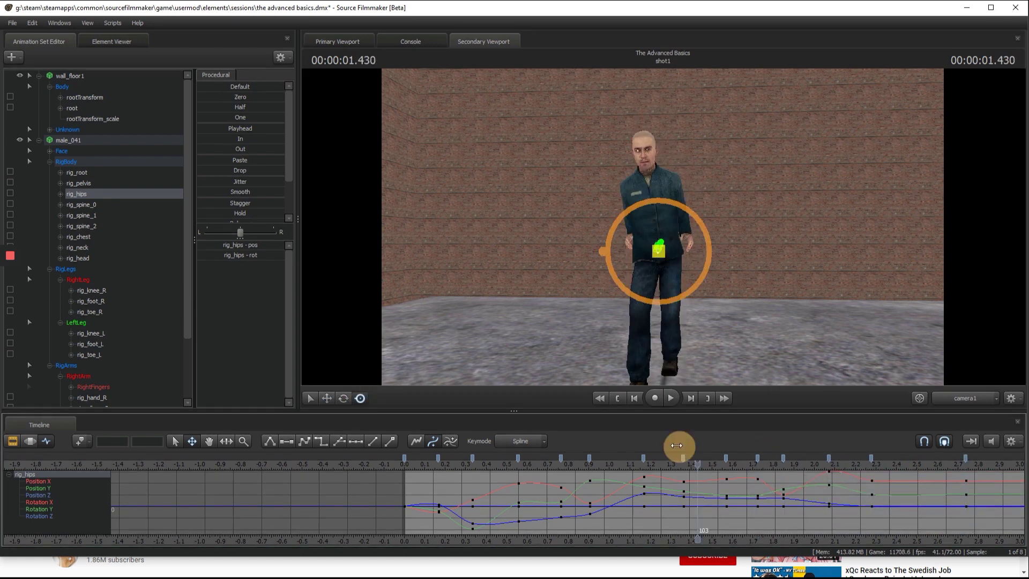
{"action": "key", "text": "space"}
{"action": "scroll", "coordinate": [717, 456], "scroll_direction": "down", "scroll_amount": 4}
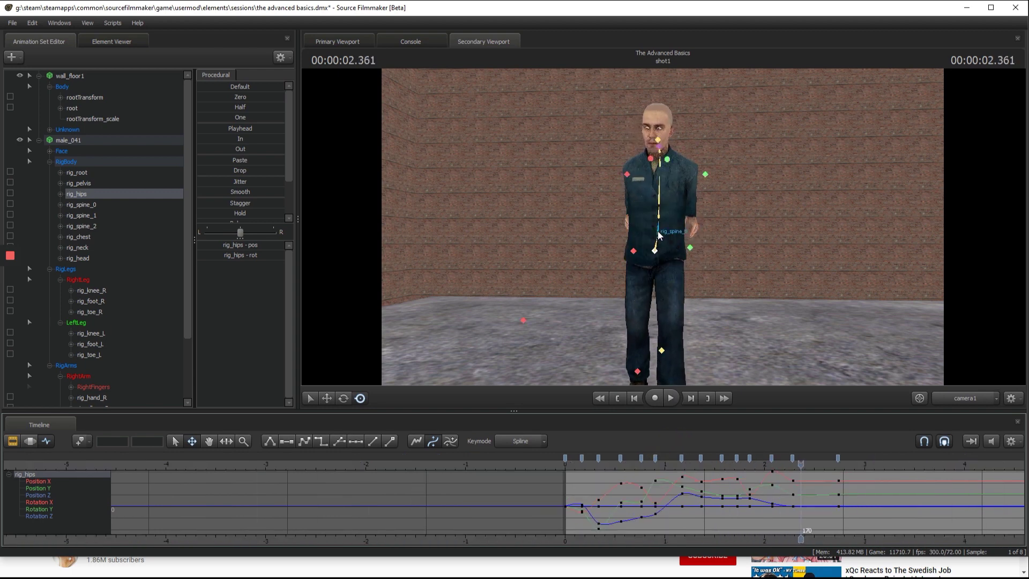
Step: Select rig_spine_0 and rotate it at 0.152 s and at about 0.3 s to start the torso motion
{"action": "left_click", "coordinate": [659, 236]}
{"action": "left_click", "coordinate": [581, 464]}
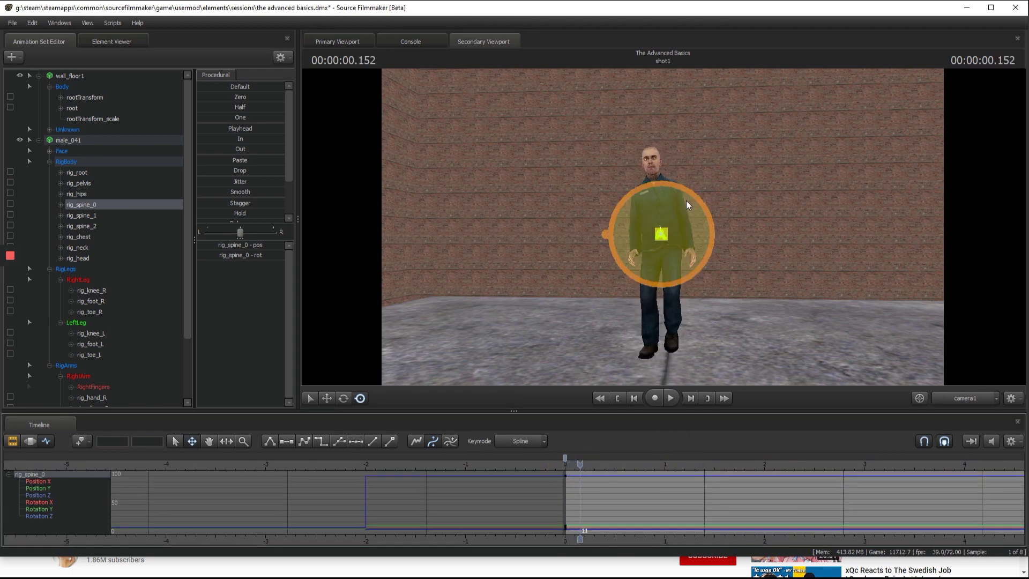
{"action": "left_click_drag", "start_coordinate": [686, 201], "coordinate": [670, 214]}
{"action": "key", "text": "Right"}
{"action": "key", "text": "Right"}
{"action": "key", "text": "Right"}
{"action": "key", "text": "Right"}
{"action": "key", "text": "Right"}
{"action": "key", "text": "Right"}
{"action": "key", "text": "Right"}
{"action": "key", "text": "Right"}
{"action": "key", "text": "Right"}
{"action": "key", "text": "Right"}
{"action": "key", "text": "Right"}
{"action": "left_click_drag", "start_coordinate": [651, 253], "coordinate": [649, 212]}
Step: Rotate rig_spine_0 through the rest of the walk, adding keyframes from about 0.5 to 2.64 s, and replay the animation
{"action": "key", "text": "space"}
{"action": "key", "text": "space"}
{"action": "key", "text": "space"}
{"action": "key", "text": "space"}
{"action": "key", "text": "space"}
{"action": "key", "text": "space"}
{"action": "key", "text": "Right"}
{"action": "key", "text": "Right"}
{"action": "key", "text": "Right"}
{"action": "key", "text": "Right"}
{"action": "key", "text": "Right"}
{"action": "key", "text": "Right"}
{"action": "key", "text": "Right"}
{"action": "key", "text": "Right"}
{"action": "key", "text": "Right"}
{"action": "key", "text": "Right"}
{"action": "key", "text": "Right"}
{"action": "key", "text": "Right"}
{"action": "key", "text": "space"}
{"action": "key", "text": "space"}
{"action": "key", "text": "space"}
{"action": "key", "text": "space"}
{"action": "key", "text": "Right"}
{"action": "key", "text": "Right"}
{"action": "key", "text": "Right"}
{"action": "key", "text": "Right"}
{"action": "key", "text": "Right"}
{"action": "key", "text": "Right"}
{"action": "key", "text": "Right"}
{"action": "key", "text": "Right"}
{"action": "key", "text": "Right"}
{"action": "key", "text": "Right"}
{"action": "key", "text": "Right"}
{"action": "key", "text": "Right"}
{"action": "key", "text": "Right"}
{"action": "key", "text": "Right"}
{"action": "key", "text": "Right"}
{"action": "key", "text": "space"}
{"action": "key", "text": "space"}
{"action": "key", "text": "space"}
{"action": "key", "text": "space"}
{"action": "key", "text": "space"}
{"action": "key", "text": "space"}
{"action": "left_click_drag", "start_coordinate": [690, 256], "coordinate": [692, 261]}
{"action": "left_click_drag", "start_coordinate": [792, 465], "coordinate": [519, 471]}
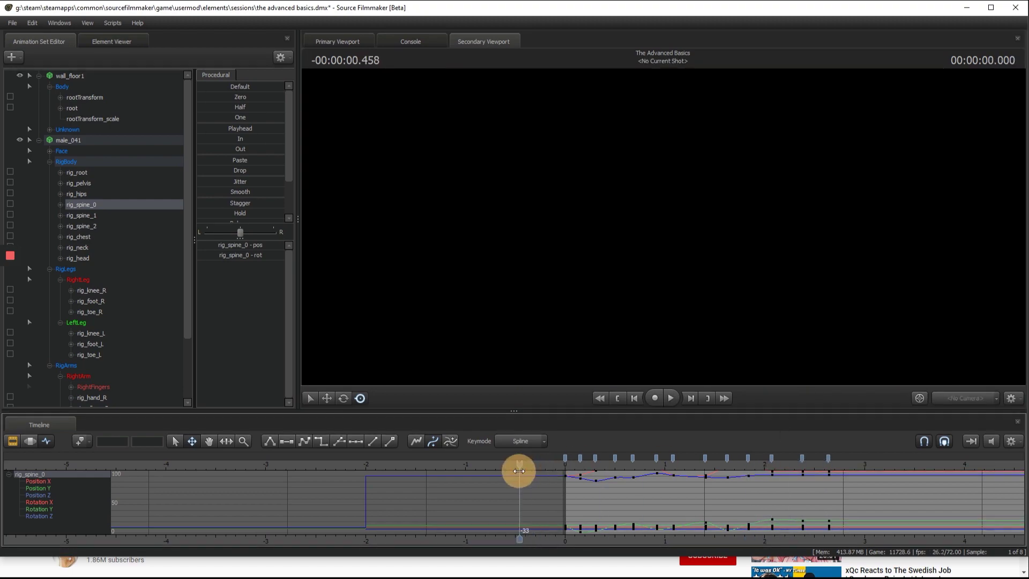
{"action": "key", "text": "space"}
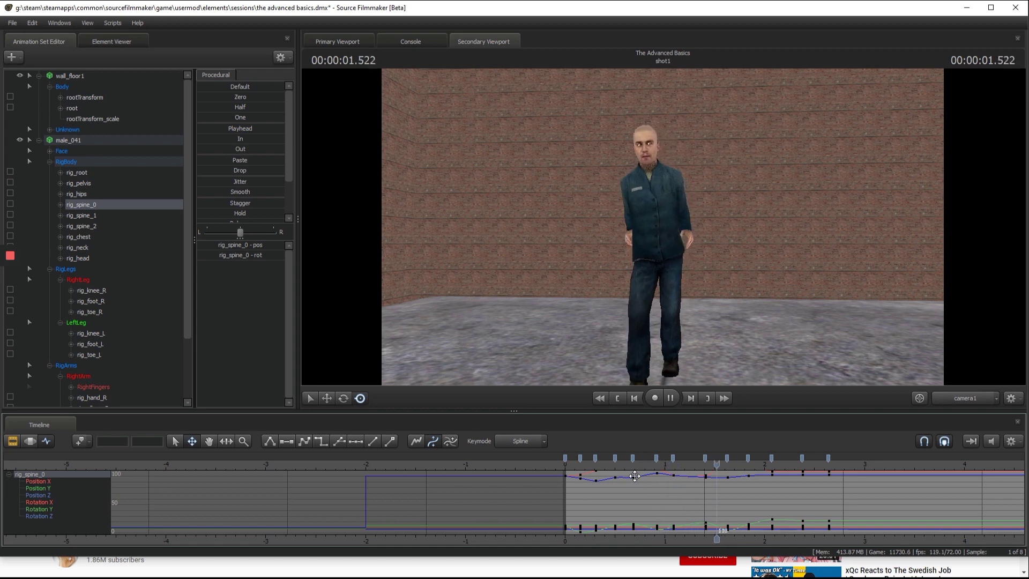
Step: Select rig_spine_1 and rotate it at about 0.24 s to key its first pose change
{"action": "left_click", "coordinate": [664, 221]}
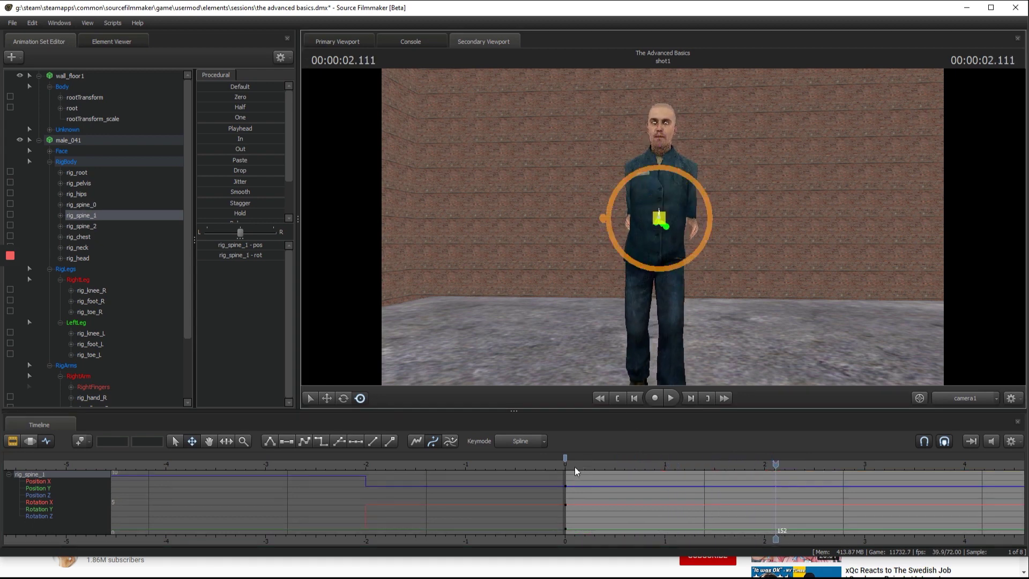
{"action": "left_click_drag", "start_coordinate": [574, 467], "coordinate": [555, 463]}
{"action": "key", "text": "space"}
{"action": "key", "text": "space"}
{"action": "left_click_drag", "start_coordinate": [663, 221], "coordinate": [660, 244]}
Step: Rotate rig_spine_1 at successive poses from about 0.47 to 2.58 s and replay the walk from the start
{"action": "key", "text": "space"}
{"action": "key", "text": "space"}
{"action": "key", "text": "space"}
{"action": "key", "text": "space"}
{"action": "key", "text": "space"}
{"action": "key", "text": "space"}
{"action": "left_click_drag", "start_coordinate": [692, 212], "coordinate": [651, 232]}
{"action": "key", "text": "space"}
{"action": "key", "text": "space"}
{"action": "key", "text": "space"}
{"action": "key", "text": "space"}
{"action": "key", "text": "space"}
{"action": "key", "text": "space"}
{"action": "key", "text": "space"}
{"action": "key", "text": "space"}
{"action": "left_click_drag", "start_coordinate": [653, 195], "coordinate": [665, 210]}
{"action": "key", "text": "space"}
{"action": "key", "text": "space"}
{"action": "key", "text": "space"}
{"action": "key", "text": "space"}
{"action": "key", "text": "space"}
{"action": "key", "text": "space"}
{"action": "left_click_drag", "start_coordinate": [772, 463], "coordinate": [566, 474]}
{"action": "key", "text": "space"}
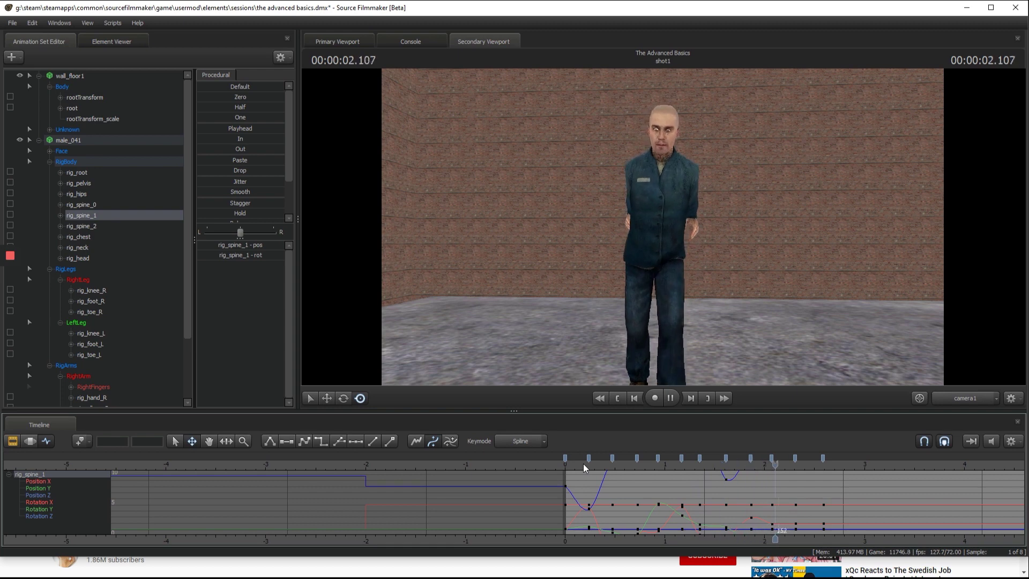
Step: Select rig_spine_2 and rotate it at 0.305 s to key its first pose change
{"action": "left_click", "coordinate": [656, 196], "text": "ctrl"}
{"action": "left_click", "coordinate": [569, 465]}
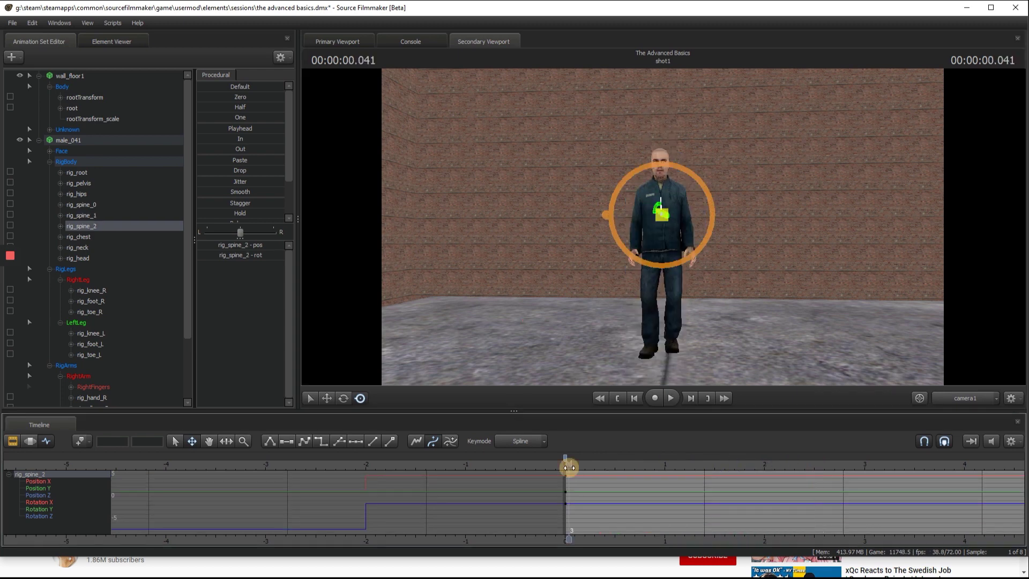
{"action": "key", "text": "space"}
{"action": "key", "text": "space"}
{"action": "key", "text": "space"}
{"action": "key", "text": "space"}
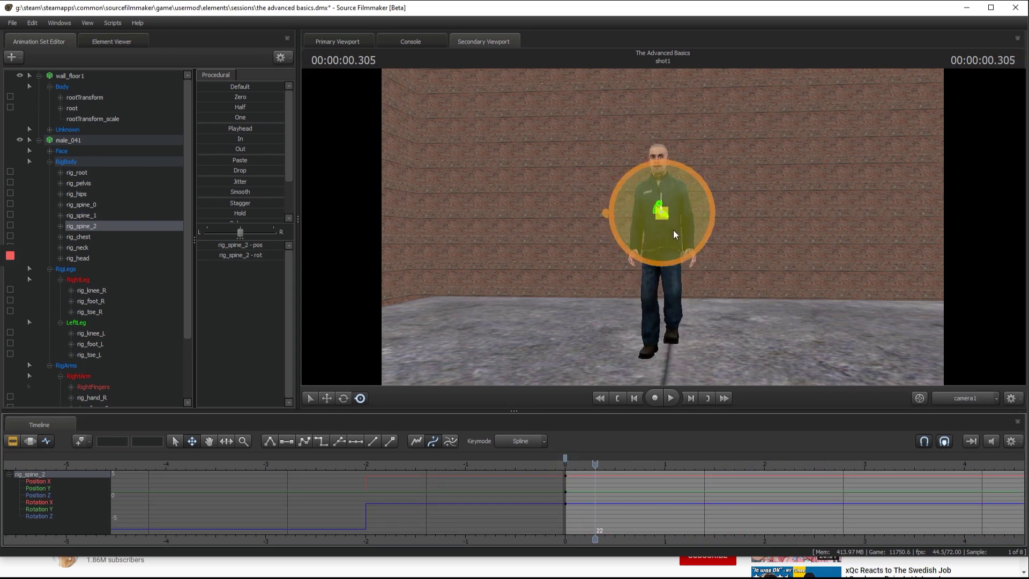
{"action": "mouse_move", "coordinate": [673, 230]}
{"action": "left_mouse_down"}
{"action": "mouse_move", "coordinate": [680, 211]}
{"action": "mouse_move", "coordinate": [668, 242]}
{"action": "mouse_move", "coordinate": [643, 212]}
{"action": "mouse_move", "coordinate": [652, 197]}
{"action": "mouse_move", "coordinate": [657, 230]}
{"action": "mouse_move", "coordinate": [645, 227]}
{"action": "mouse_move", "coordinate": [648, 191]}
{"action": "mouse_move", "coordinate": [684, 193]}
{"action": "mouse_move", "coordinate": [665, 202]}
{"action": "mouse_move", "coordinate": [664, 220]}
{"action": "left_mouse_up"}
Step: Rotate rig_spine_2 at successive poses from about 0.57 to 2.56 s and replay the walk from 0.097 s
{"action": "key", "text": "space"}
{"action": "key", "text": "space"}
{"action": "key", "text": "space"}
{"action": "key", "text": "space"}
{"action": "key", "text": "space"}
{"action": "key", "text": "space"}
{"action": "key", "text": "space"}
{"action": "key", "text": "space"}
{"action": "key", "text": "space"}
{"action": "key", "text": "m"}
{"action": "left_click_drag", "start_coordinate": [772, 460], "coordinate": [574, 465]}
{"action": "key", "text": "space"}
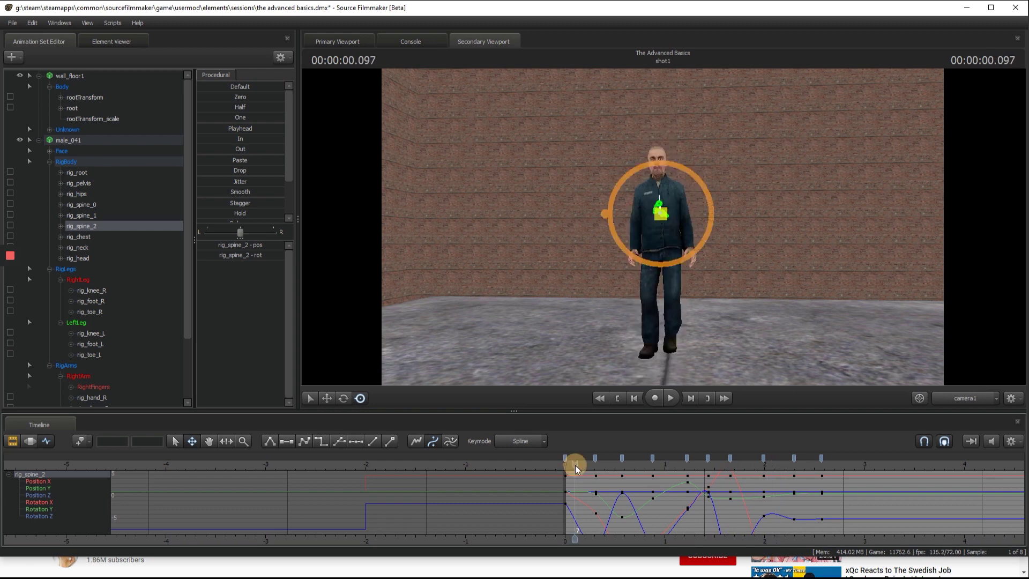
{"action": "key", "text": "space"}
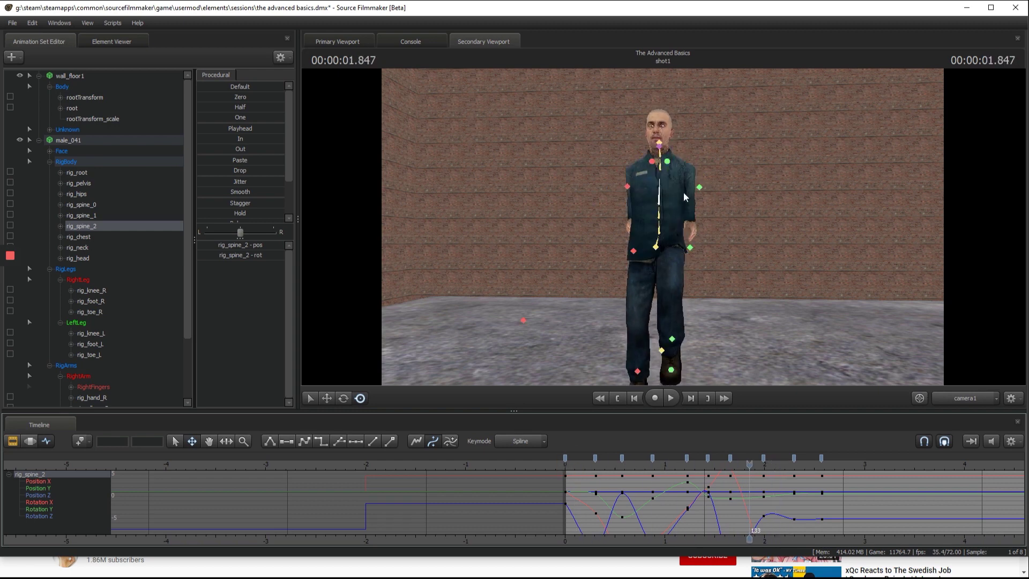
Step: Select rig_chest and rotate it at 0.194 s to key its first pose change
{"action": "left_click", "coordinate": [661, 169]}
{"action": "left_click_drag", "start_coordinate": [591, 464], "coordinate": [584, 464]}
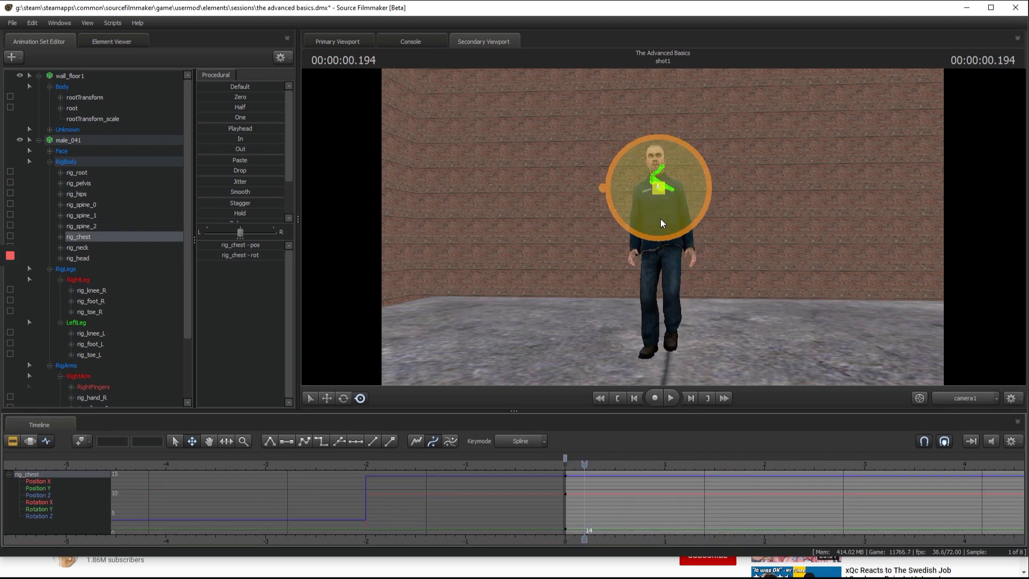
{"action": "left_click_drag", "start_coordinate": [660, 217], "coordinate": [661, 171]}
Step: Rotate rig_chest at successive poses from about 0.52 to 2.81 s and replay the walk from the start
{"action": "key", "text": "space"}
{"action": "key", "text": "space"}
{"action": "key", "text": "space"}
{"action": "key", "text": "space"}
{"action": "key", "text": "space"}
{"action": "key", "text": "space"}
{"action": "key", "text": "space"}
{"action": "key", "text": "space"}
{"action": "key", "text": "space"}
{"action": "key", "text": "space"}
{"action": "key", "text": "space"}
{"action": "key", "text": "space"}
{"action": "key", "text": "space"}
{"action": "key", "text": "space"}
{"action": "key", "text": "space"}
{"action": "key", "text": "space"}
{"action": "key", "text": "space"}
{"action": "key", "text": "space"}
{"action": "key", "text": "space"}
{"action": "key", "text": "space"}
{"action": "left_click_drag", "start_coordinate": [847, 460], "coordinate": [522, 456]}
{"action": "key", "text": "space"}
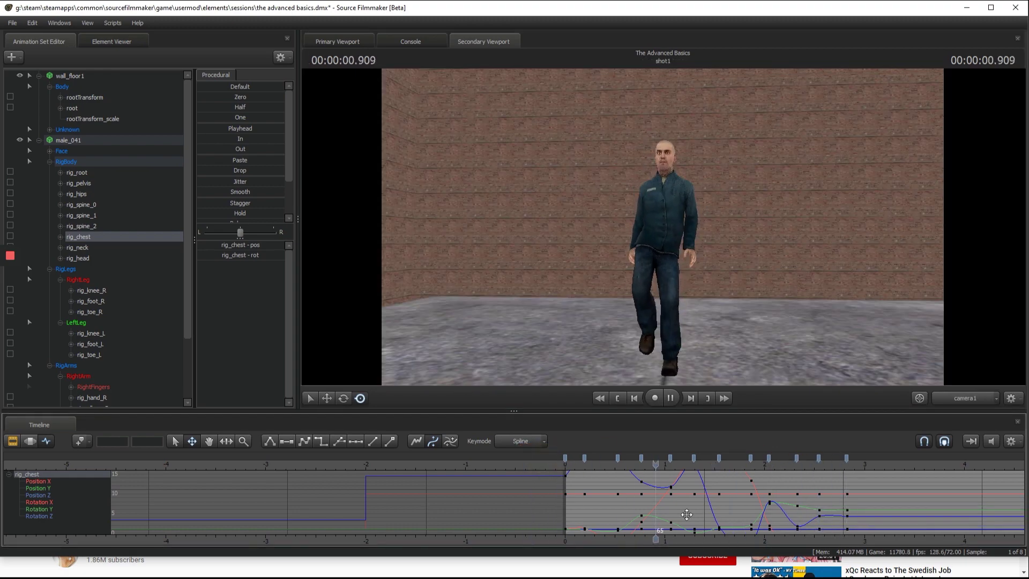
{"action": "key", "text": "space"}
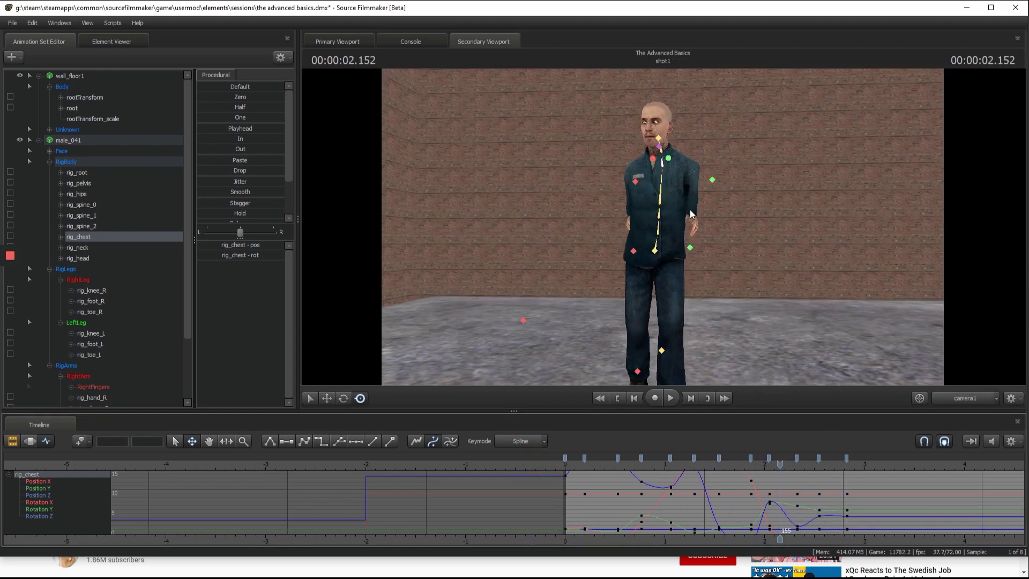
Step: Select rig_hand_L and rig_hand_R and return to the first frame to examine both arms from the side
{"action": "left_click", "coordinate": [690, 247]}
{"action": "left_click", "coordinate": [634, 250], "text": "ctrl"}
{"action": "left_click_drag", "start_coordinate": [597, 461], "coordinate": [568, 467]}
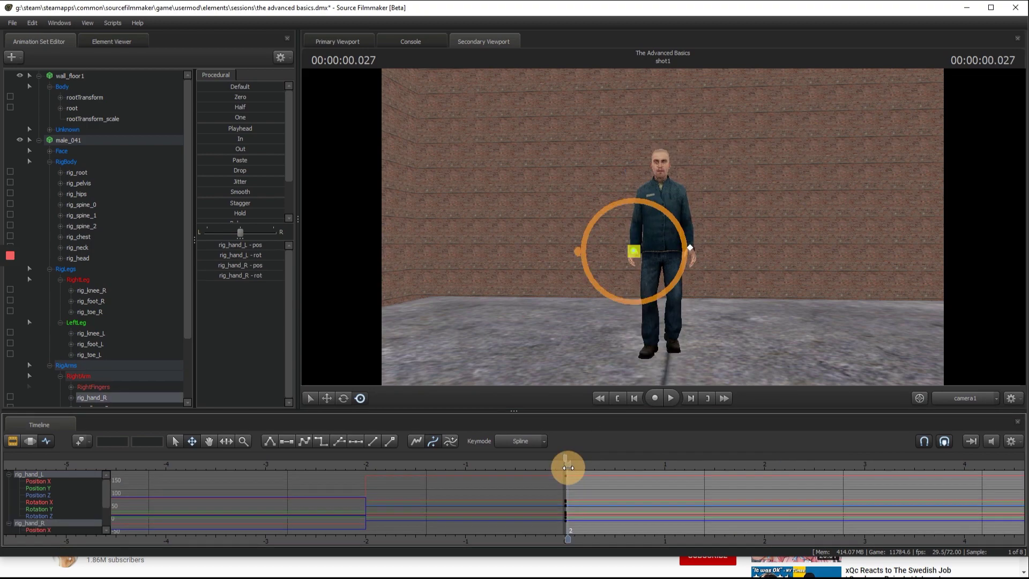
{"action": "left_click_drag", "start_coordinate": [847, 258], "coordinate": [664, 227]}
{"action": "key", "text": "d"}
{"action": "key", "text": "a"}
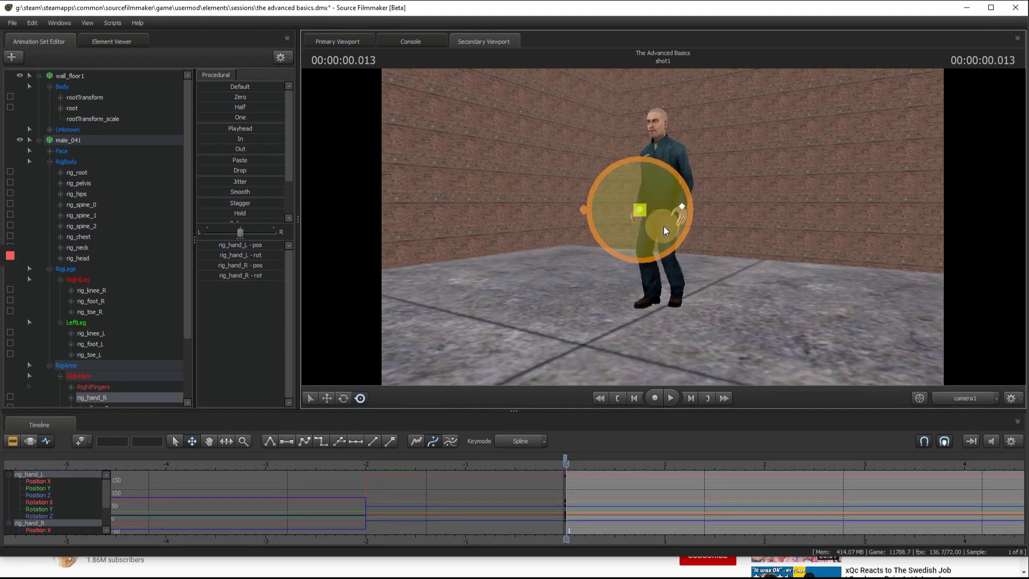
{"action": "scroll", "coordinate": [603, 461], "scroll_direction": "up", "scroll_amount": 5}
{"action": "left_click_drag", "start_coordinate": [566, 461], "coordinate": [558, 460]}
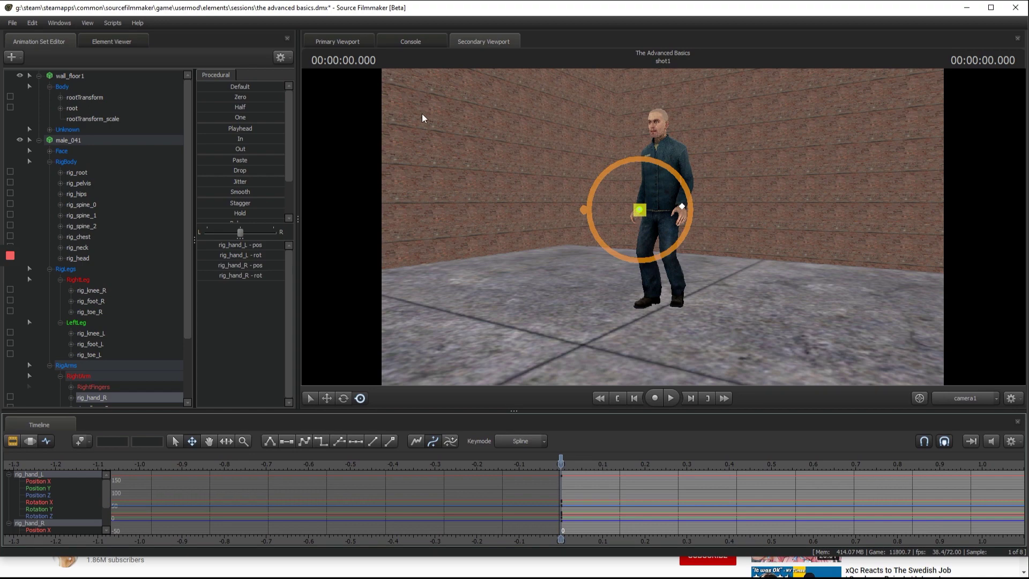
Step: Review the rig options of male_041 and examine the character's arms up close
{"action": "right_click", "coordinate": [74, 140]}
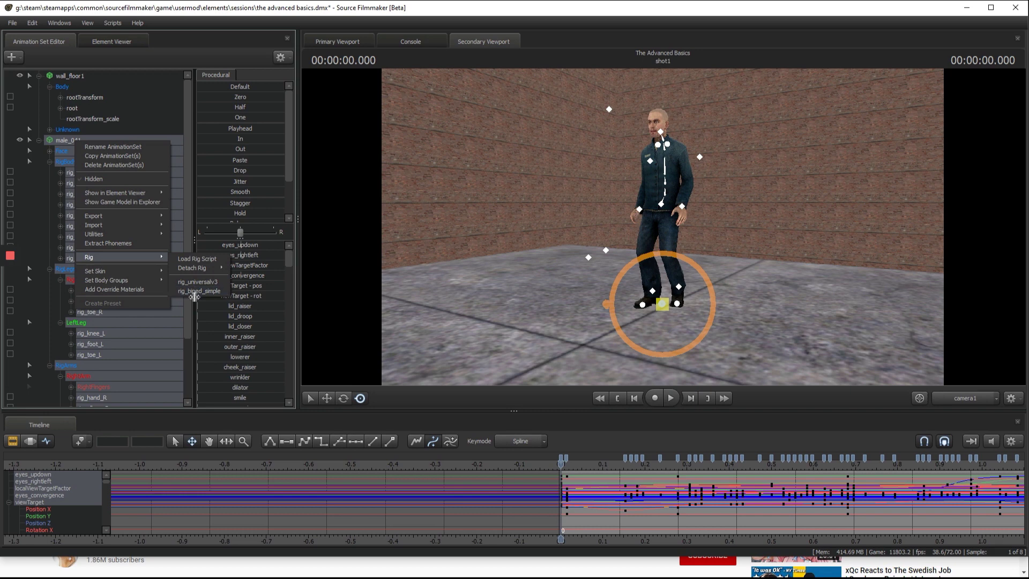
{"action": "left_click", "coordinate": [28, 339]}
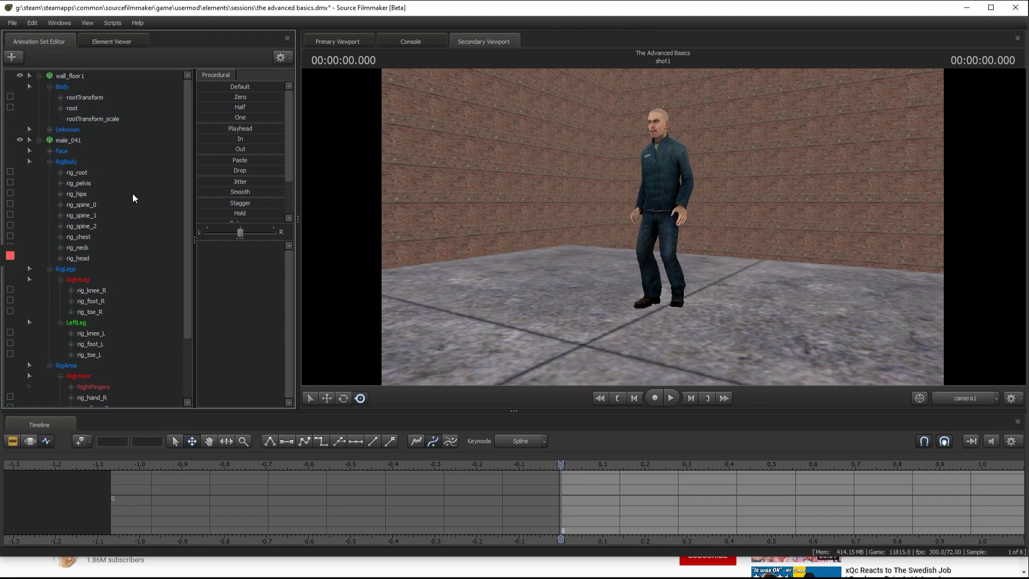
{"action": "mouse_move", "coordinate": [662, 227]}
{"action": "left_mouse_down"}
{"action": "mouse_move", "coordinate": [643, 225]}
{"action": "mouse_move", "coordinate": [666, 234]}
{"action": "mouse_move", "coordinate": [663, 226]}
{"action": "left_mouse_up"}
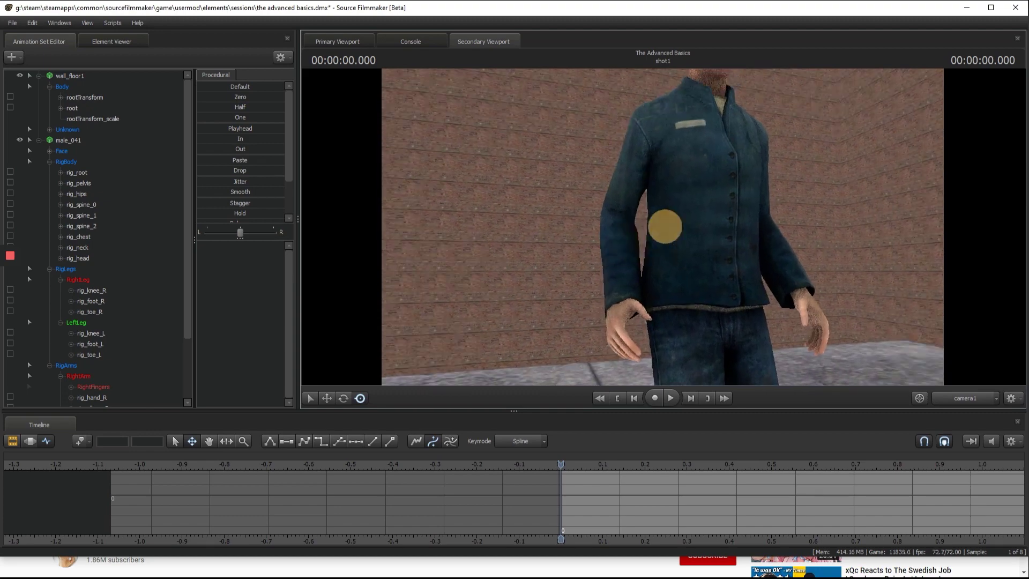
{"action": "key", "text": "s"}
{"action": "left_click_drag", "start_coordinate": [664, 227], "coordinate": [672, 227]}
{"action": "key", "text": "w"}
{"action": "key", "text": "s"}
Step: Select rig_hand_L and play the walk from the first frame to check the arm motion
{"action": "left_click", "coordinate": [667, 217]}
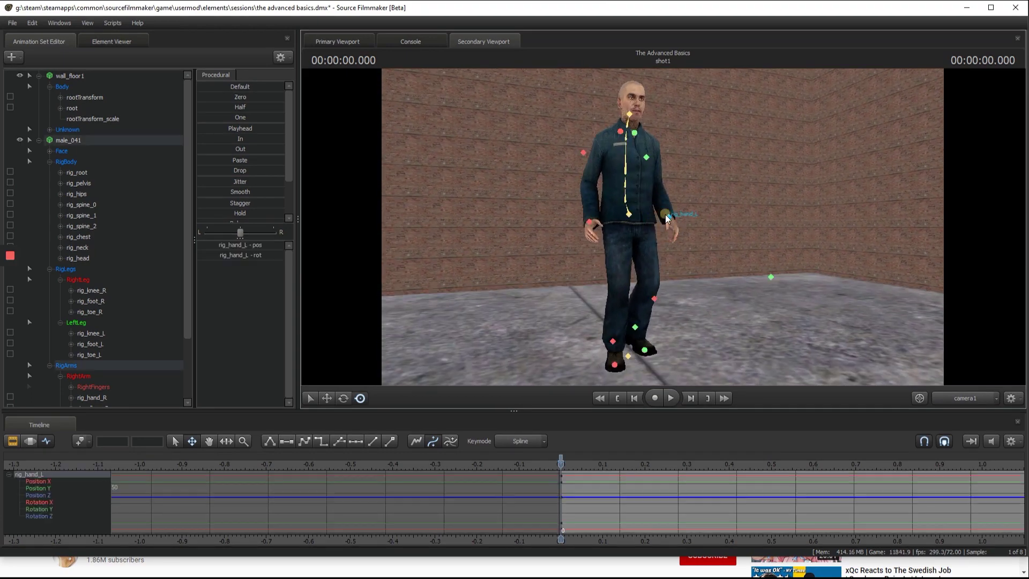
{"action": "left_click", "coordinate": [562, 462]}
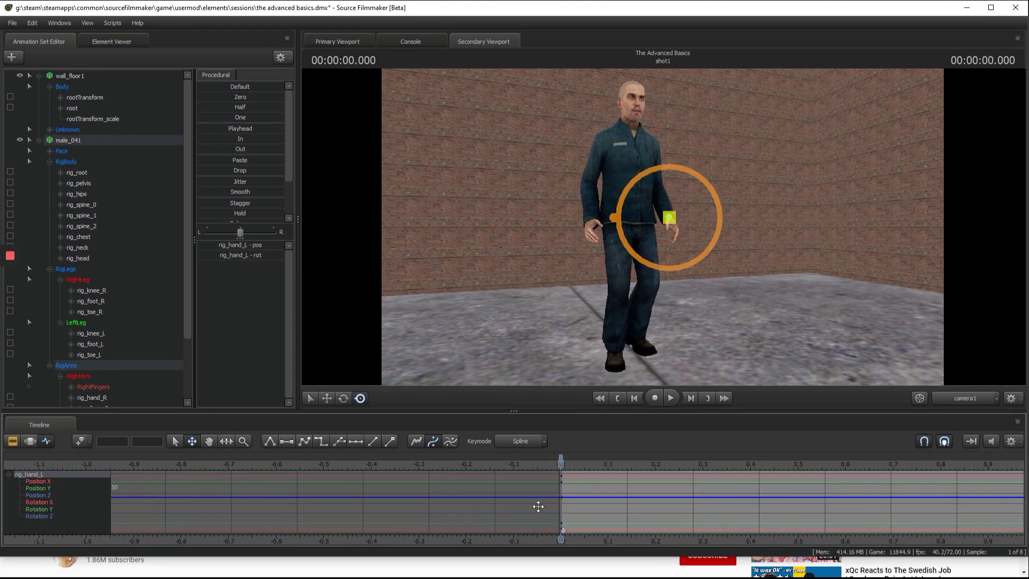
{"action": "left_click_drag", "start_coordinate": [662, 225], "coordinate": [662, 227]}
{"action": "key", "text": "s"}
{"action": "key", "text": "space"}
{"action": "scroll", "coordinate": [767, 522], "scroll_direction": "down", "scroll_amount": 5}
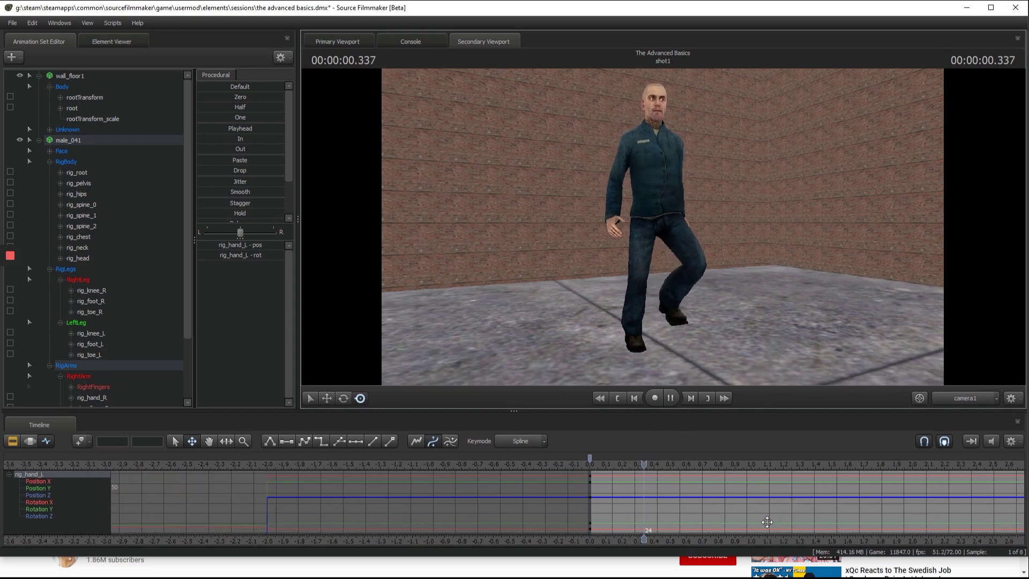
{"action": "scroll", "coordinate": [729, 514], "scroll_direction": "up", "scroll_amount": 5}
{"action": "key", "text": "space"}
Step: Select rig_neck and rotate it at about 0.17 s to key its first pose change
{"action": "left_click_drag", "start_coordinate": [535, 461], "coordinate": [529, 457]}
{"action": "left_click", "coordinate": [642, 131], "text": "ctrl"}
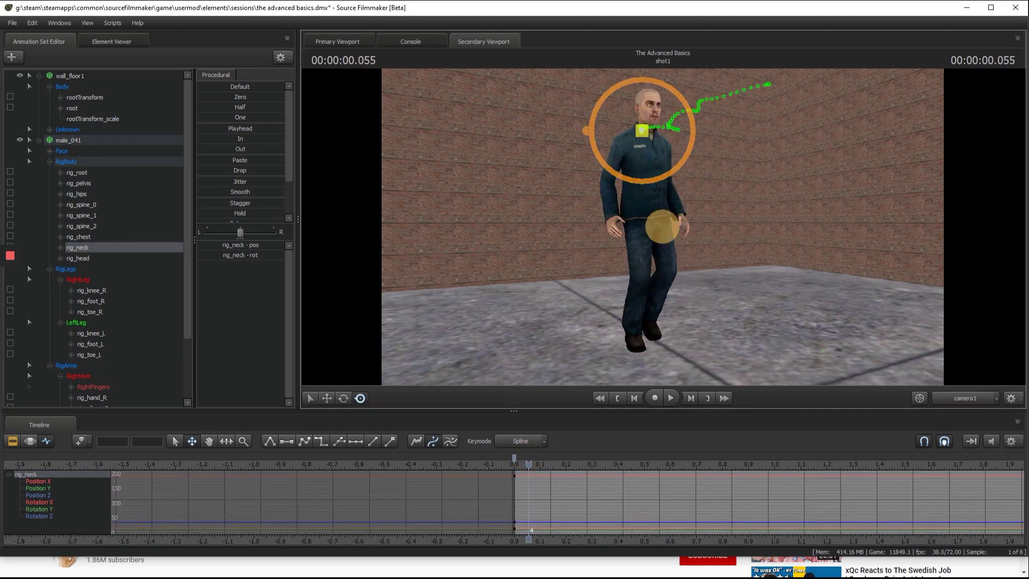
{"action": "key", "text": "w"}
{"action": "key", "text": "d"}
{"action": "left_click_drag", "start_coordinate": [662, 226], "coordinate": [663, 226]}
{"action": "left_click_drag", "start_coordinate": [524, 466], "coordinate": [517, 462]}
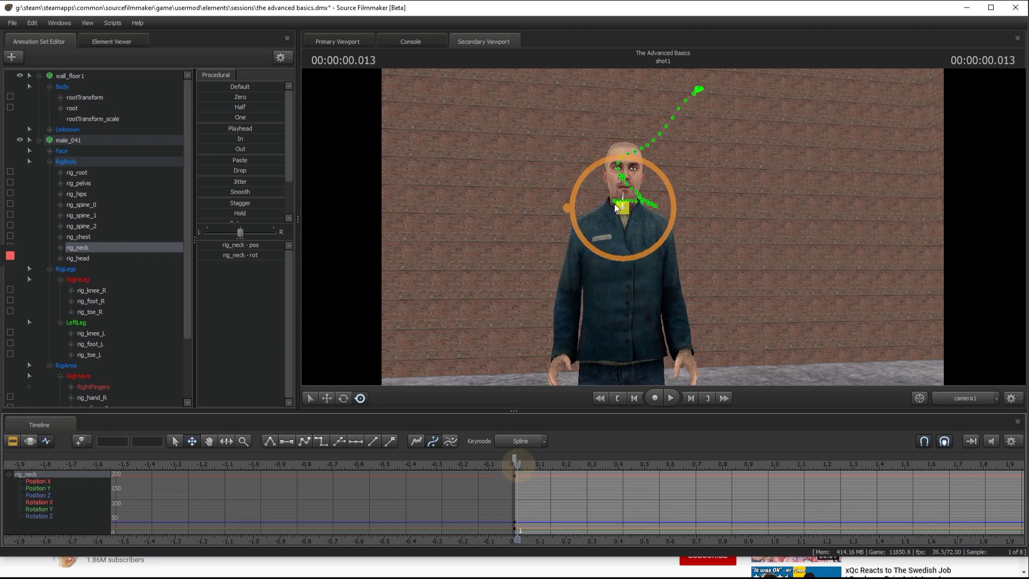
{"action": "key", "text": "space"}
{"action": "key", "text": "space"}
{"action": "left_click_drag", "start_coordinate": [620, 185], "coordinate": [664, 219]}
Step: Rotate rig_neck at successive poses from about 0.38 to 1.555 s of the walk
{"action": "key", "text": "space"}
{"action": "key", "text": "space"}
{"action": "key", "text": "space"}
{"action": "key", "text": "space"}
{"action": "key", "text": "space"}
{"action": "key", "text": "space"}
{"action": "key", "text": "space"}
{"action": "key", "text": "space"}
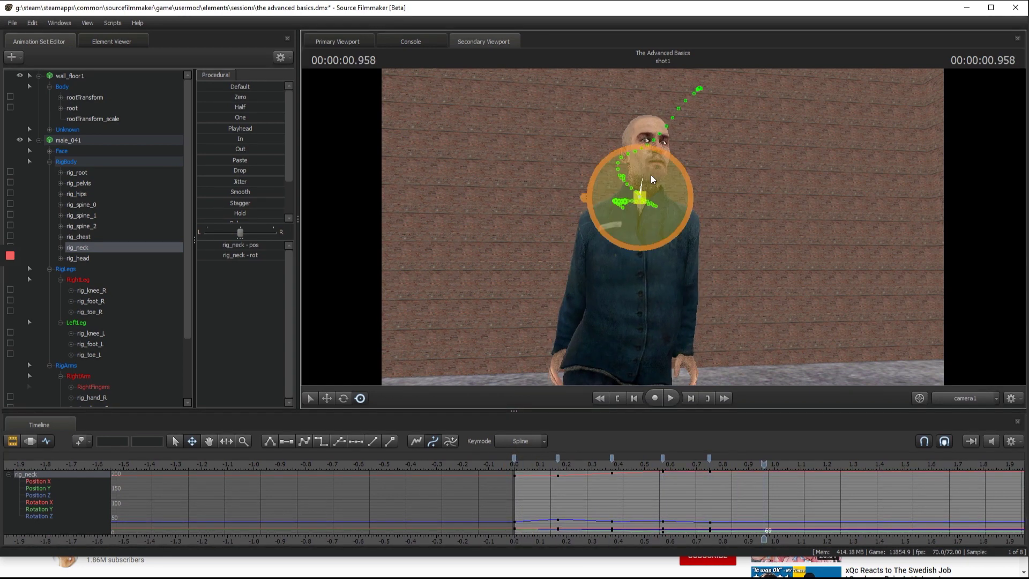
{"action": "mouse_move", "coordinate": [651, 176]}
{"action": "left_mouse_down"}
{"action": "mouse_move", "coordinate": [652, 202]}
{"action": "mouse_move", "coordinate": [629, 192]}
{"action": "mouse_move", "coordinate": [638, 183]}
{"action": "left_mouse_up"}
{"action": "key", "text": "space"}
{"action": "key", "text": "space"}
{"action": "key", "text": "space"}
{"action": "key", "text": "space"}
{"action": "key", "text": "space"}
{"action": "key", "text": "space"}
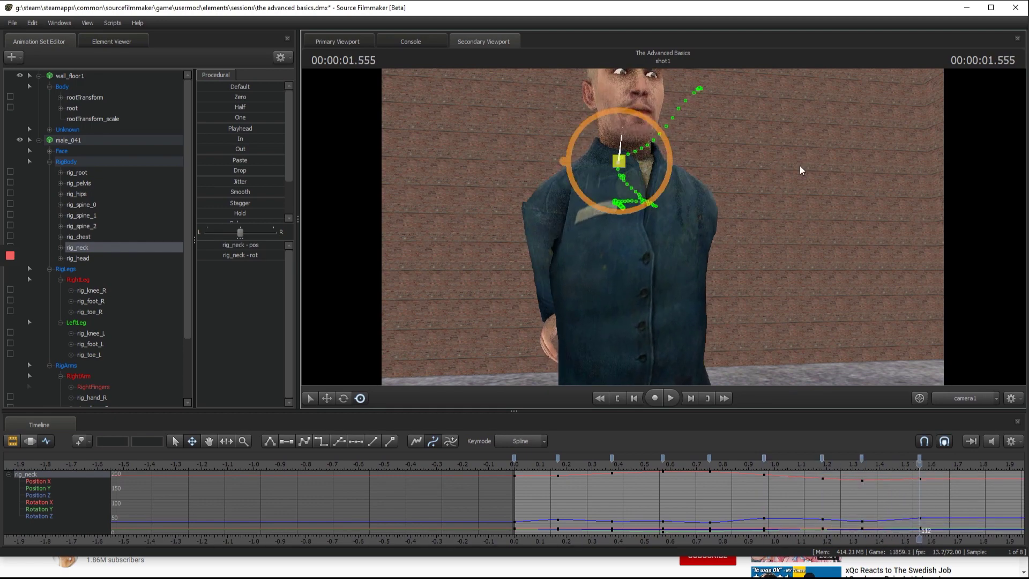
Step: Rotate rig_neck at the remaining poses from 1.75 to about 2.47 s and replay the walk
{"action": "key", "text": "s"}
{"action": "left_click_drag", "start_coordinate": [799, 170], "coordinate": [628, 222]}
{"action": "key", "text": "space"}
{"action": "key", "text": "space"}
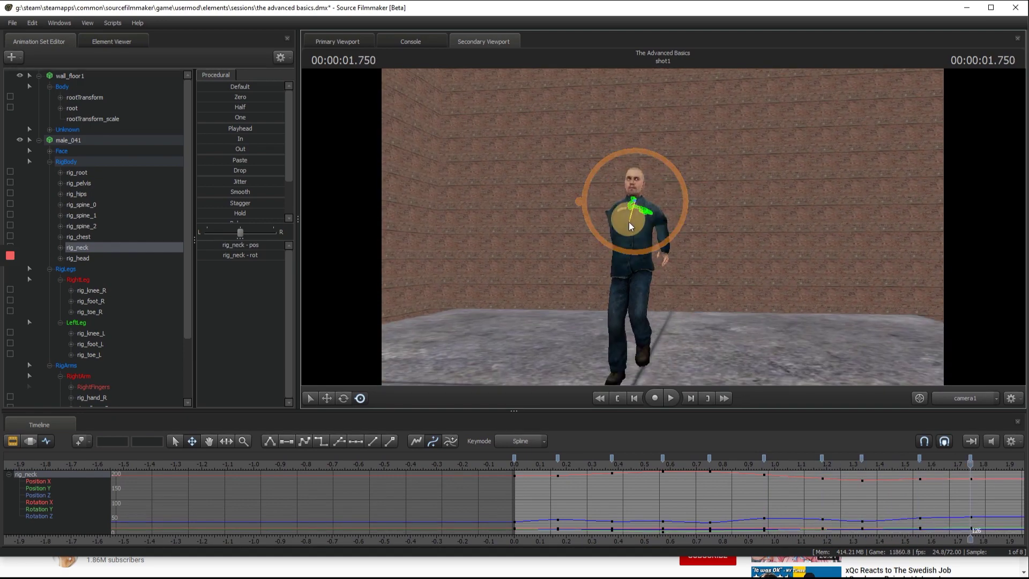
{"action": "key", "text": "space"}
{"action": "scroll", "coordinate": [642, 499], "scroll_direction": "down", "scroll_amount": 4}
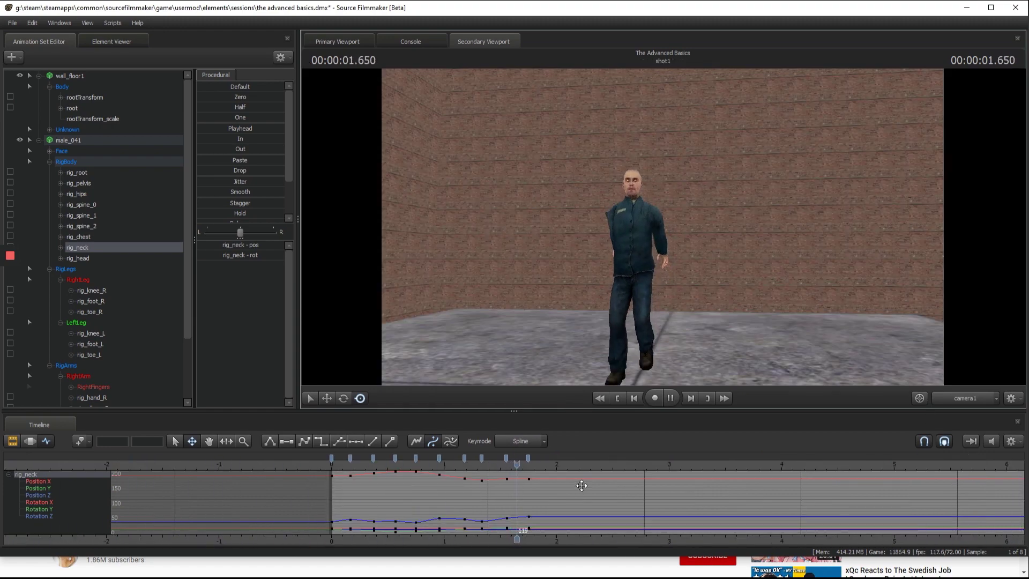
{"action": "key", "text": "space"}
{"action": "mouse_move", "coordinate": [629, 210]}
{"action": "left_mouse_down"}
{"action": "mouse_move", "coordinate": [637, 201]}
{"action": "mouse_move", "coordinate": [631, 213]}
{"action": "left_mouse_up"}
{"action": "key", "text": "space"}
{"action": "key", "text": "space"}
{"action": "key", "text": "space"}
{"action": "left_click", "coordinate": [402, 461]}
{"action": "key", "text": "space"}
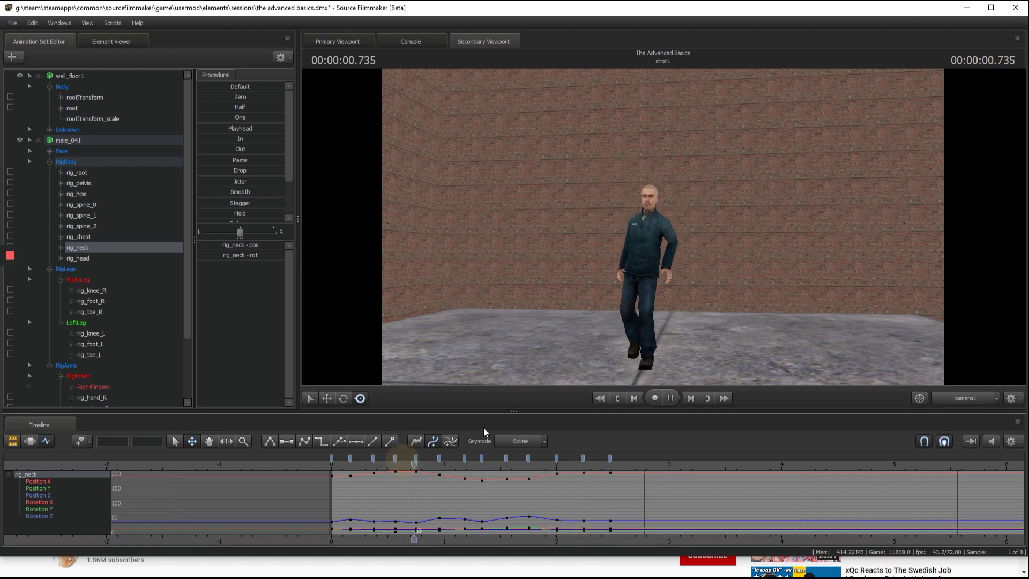
Step: Select rig_head and rotate it at about 0.2 s to key its first pose change
{"action": "left_click", "coordinate": [646, 203]}
{"action": "key", "text": "space"}
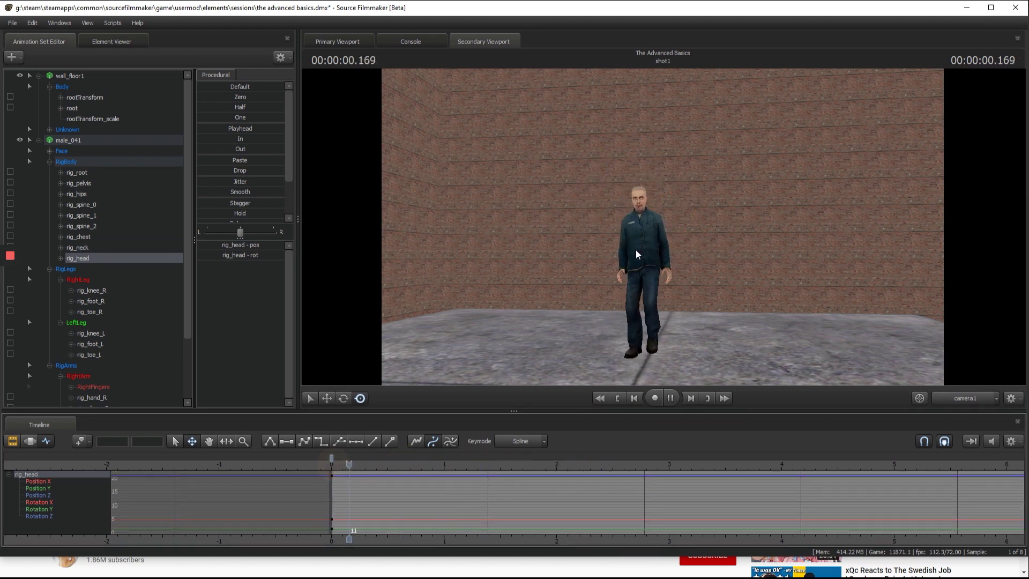
{"action": "key", "text": "space"}
{"action": "left_click_drag", "start_coordinate": [638, 239], "coordinate": [652, 225]}
Step: Rotate rig_head at successive poses from about 0.5 to 2.486 s and review the head motion
{"action": "key", "text": "space"}
{"action": "key", "text": "space"}
{"action": "left_click_drag", "start_coordinate": [655, 174], "coordinate": [653, 185]}
{"action": "key", "text": "space"}
{"action": "key", "text": "space"}
{"action": "mouse_move", "coordinate": [660, 220]}
{"action": "left_mouse_down"}
{"action": "mouse_move", "coordinate": [650, 230]}
{"action": "mouse_move", "coordinate": [617, 222]}
{"action": "mouse_move", "coordinate": [649, 217]}
{"action": "left_mouse_up"}
{"action": "key", "text": "space"}
{"action": "key", "text": "space"}
{"action": "key", "text": "space"}
{"action": "key", "text": "space"}
{"action": "key", "text": "space"}
{"action": "key", "text": "space"}
{"action": "key", "text": "space"}
{"action": "key", "text": "space"}
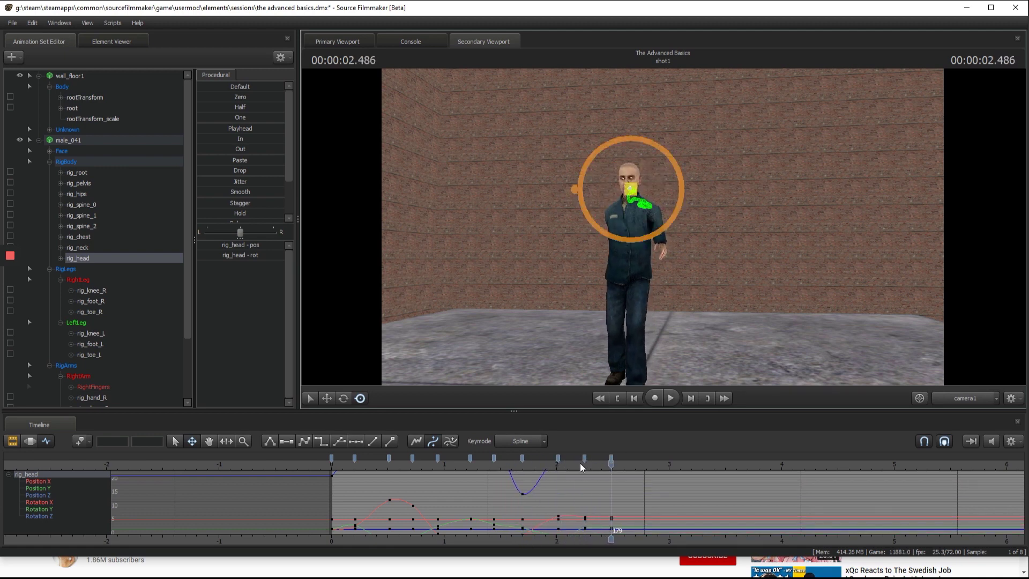
{"action": "left_click_drag", "start_coordinate": [580, 463], "coordinate": [505, 464]}
{"action": "key", "text": "space"}
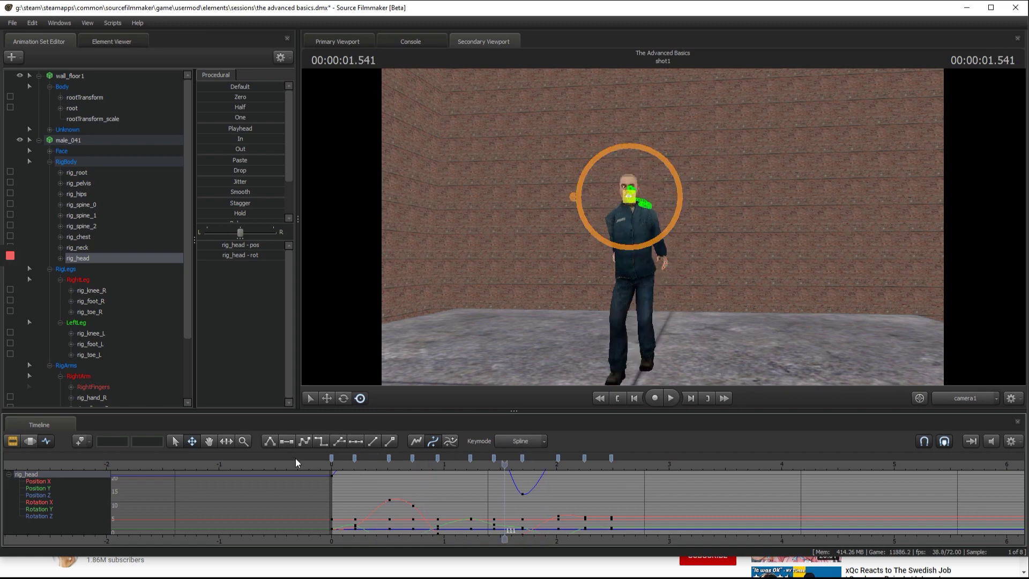
Step: Return to the first frame and save the session
{"action": "left_click", "coordinate": [332, 463]}
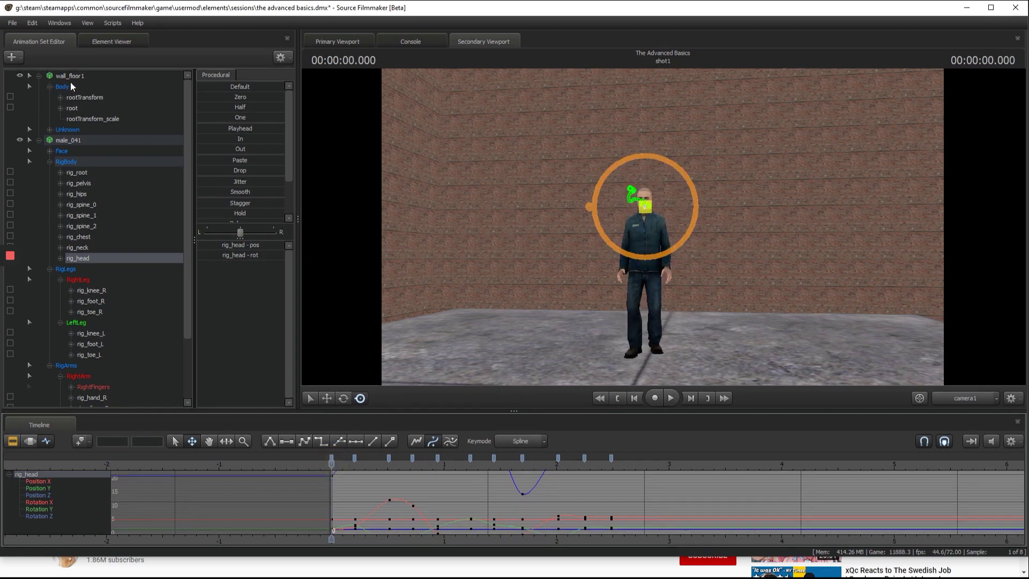
{"action": "right_click", "coordinate": [80, 143]}
{"action": "left_click", "coordinate": [12, 22]}
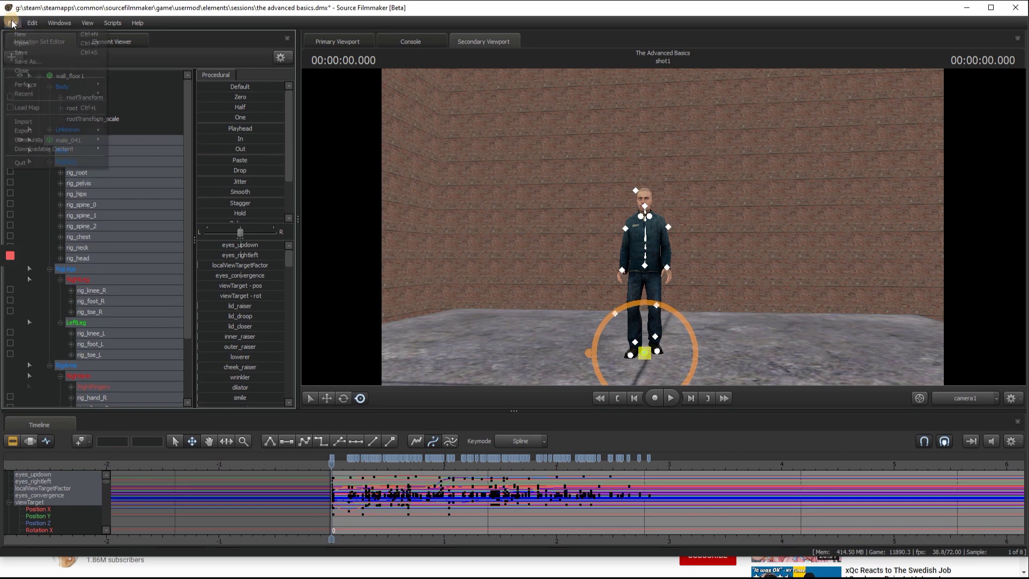
{"action": "left_click", "coordinate": [23, 52]}
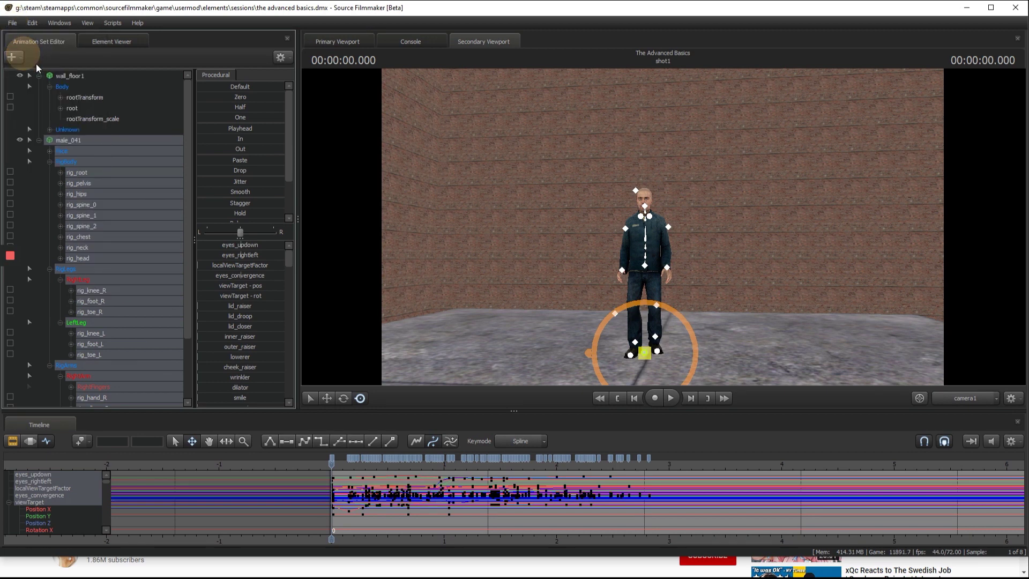
Step: Detach the rig from male_041
{"action": "right_click", "coordinate": [66, 145]}
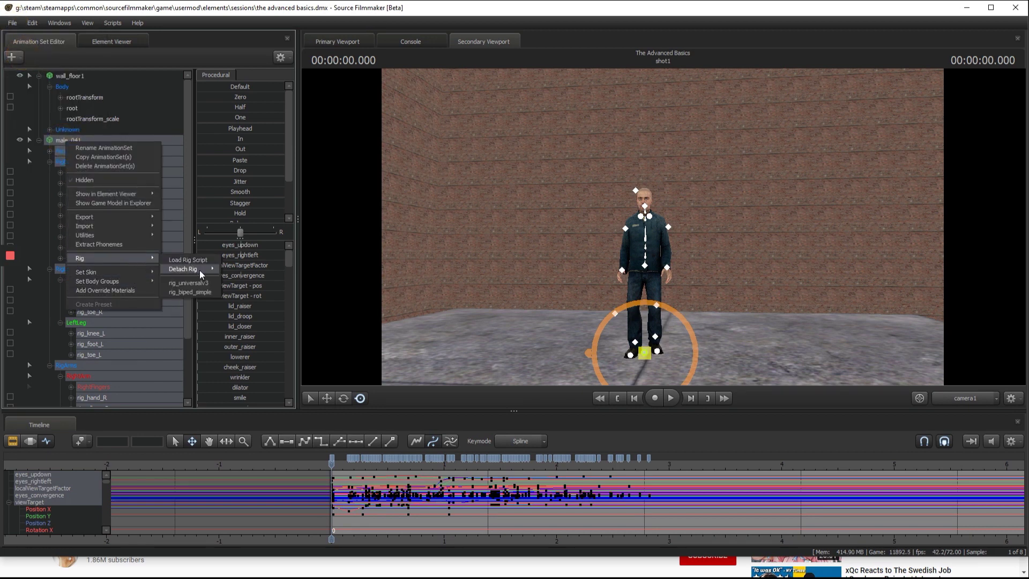
{"action": "mouse_move", "coordinate": [203, 272]}
{"action": "left_click", "coordinate": [244, 270]}
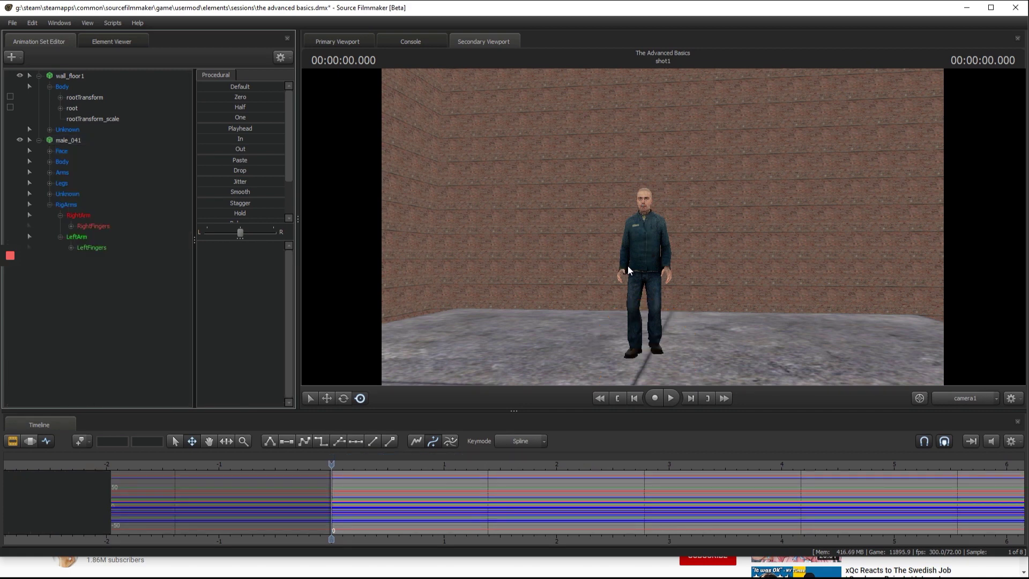
Step: Select the left thigh and left calf bones in turn and play the walk to examine their motion curves
{"action": "left_click", "coordinate": [656, 288]}
{"action": "key", "text": "space"}
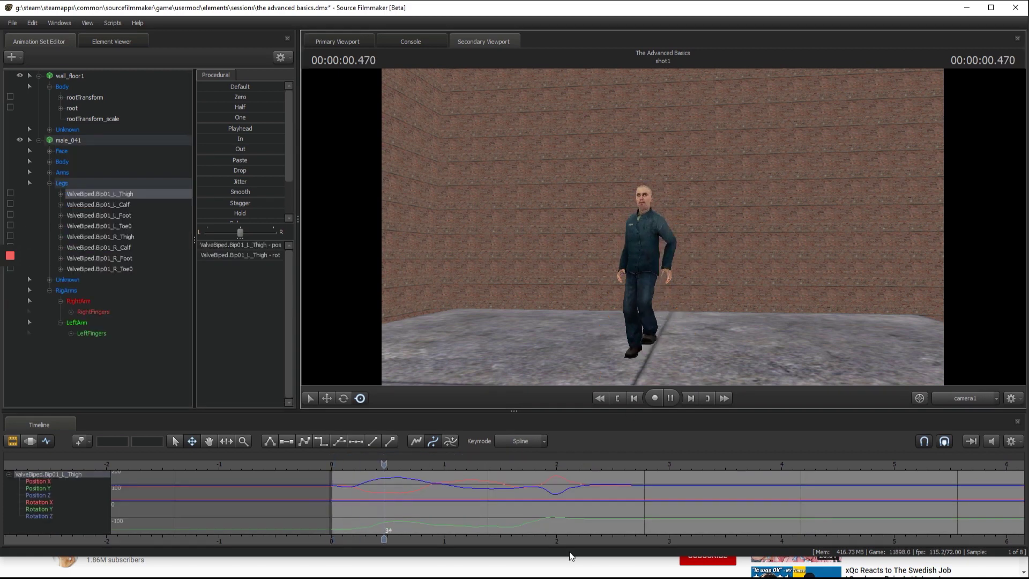
{"action": "key", "text": "space"}
{"action": "key", "text": "space"}
{"action": "key", "text": "space"}
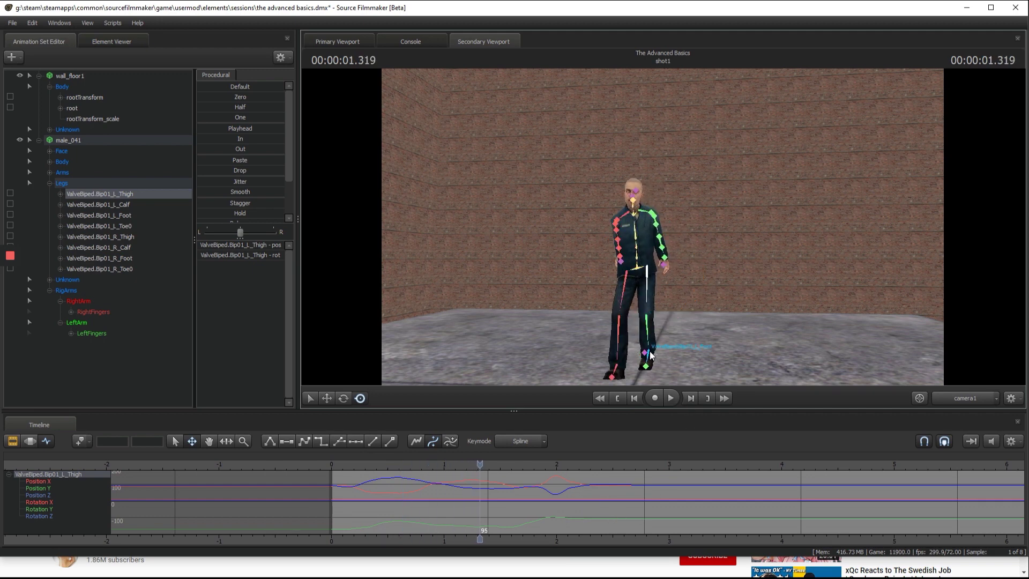
{"action": "left_click", "coordinate": [646, 344]}
{"action": "left_click", "coordinate": [644, 335]}
{"action": "key", "text": "space"}
{"action": "key", "text": "space"}
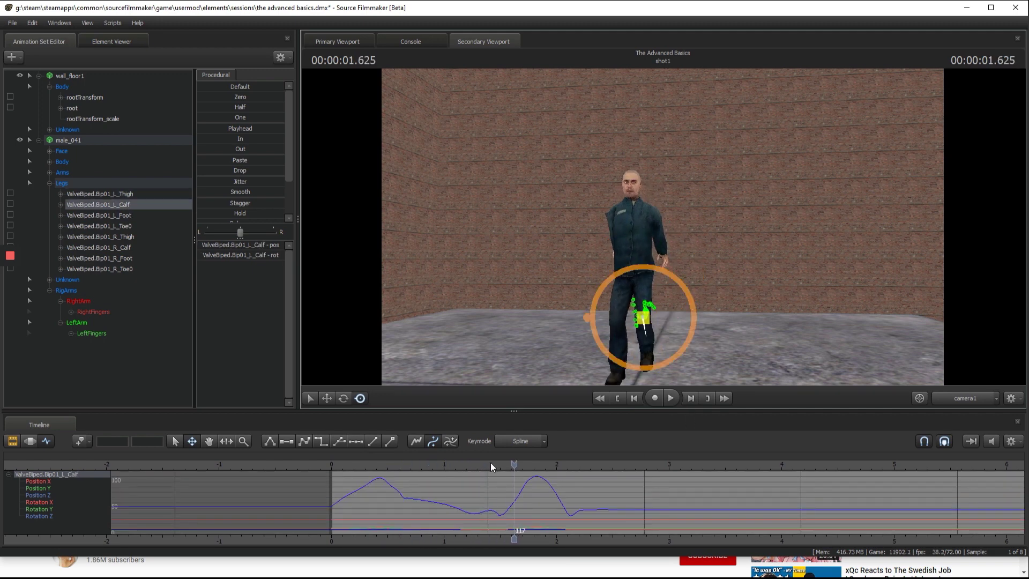
{"action": "key", "text": "space"}
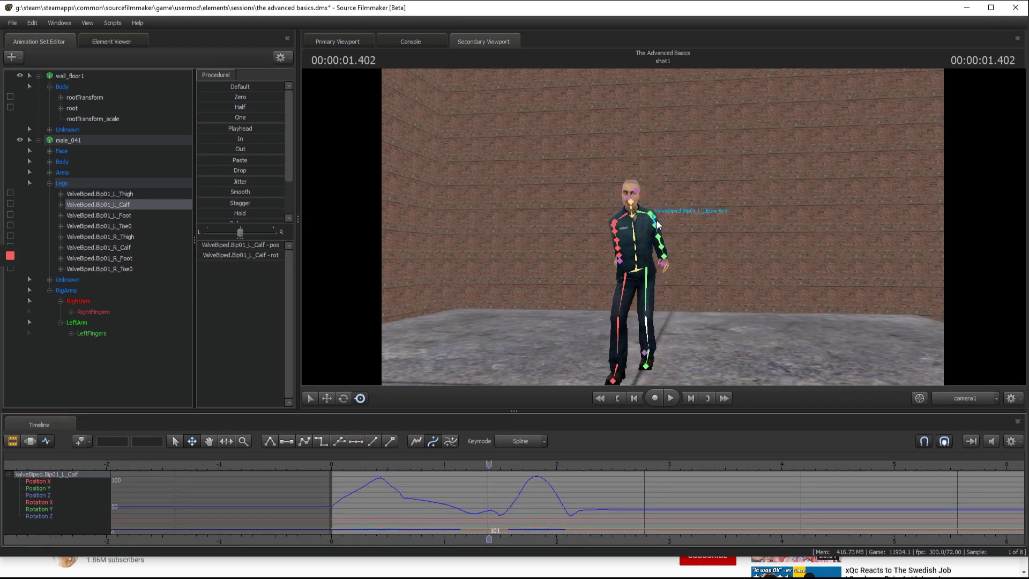
Step: At the first frame, select the upper arm, forearm and hand bones of both of male_041's arms
{"action": "left_click_drag", "start_coordinate": [813, 252], "coordinate": [663, 228]}
{"action": "key", "text": "w"}
{"action": "left_click_drag", "start_coordinate": [356, 467], "coordinate": [332, 466]}
{"action": "scroll", "coordinate": [531, 456], "scroll_direction": "up", "scroll_amount": 2}
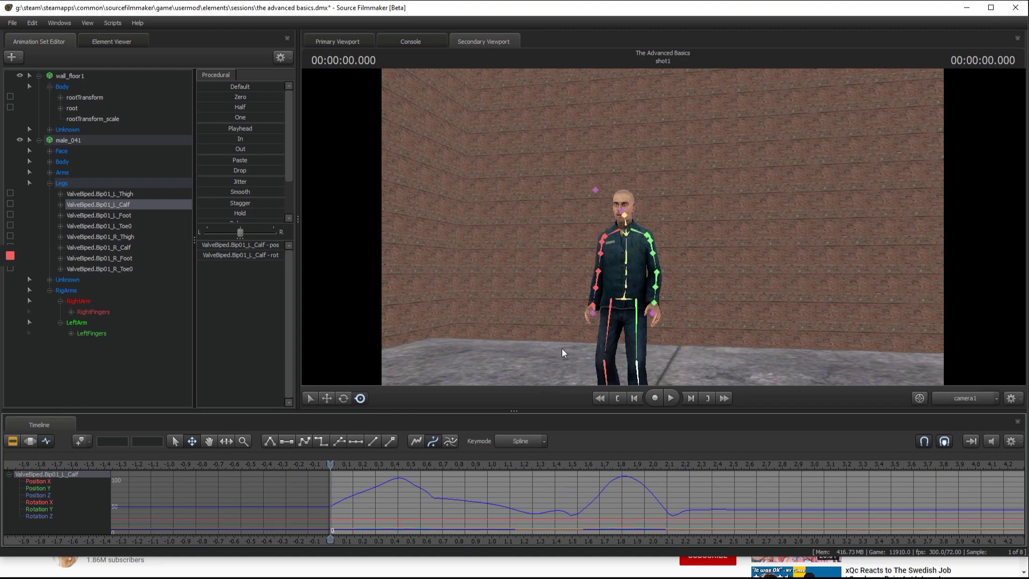
{"action": "left_click", "coordinate": [608, 238]}
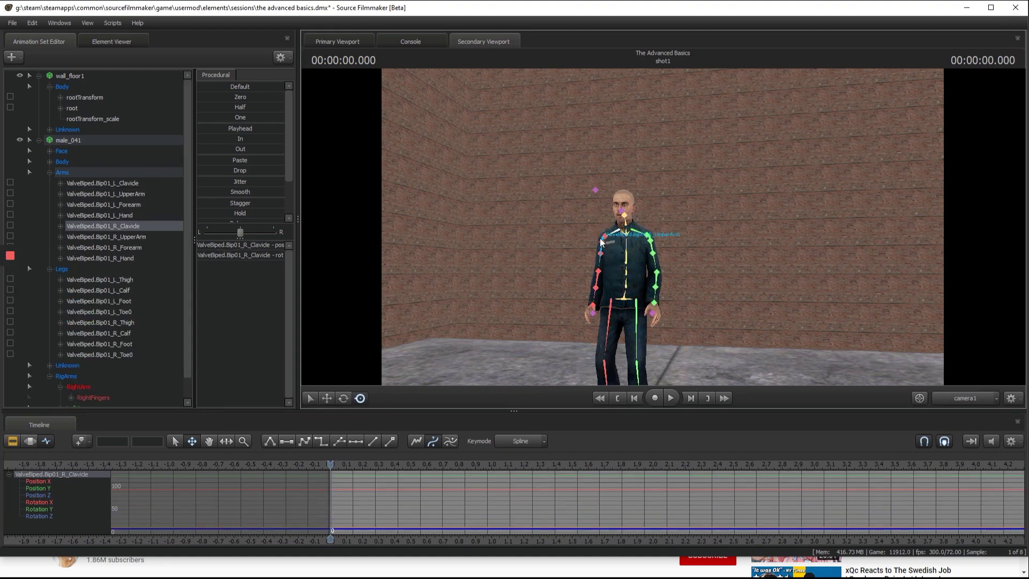
{"action": "left_click", "coordinate": [601, 258]}
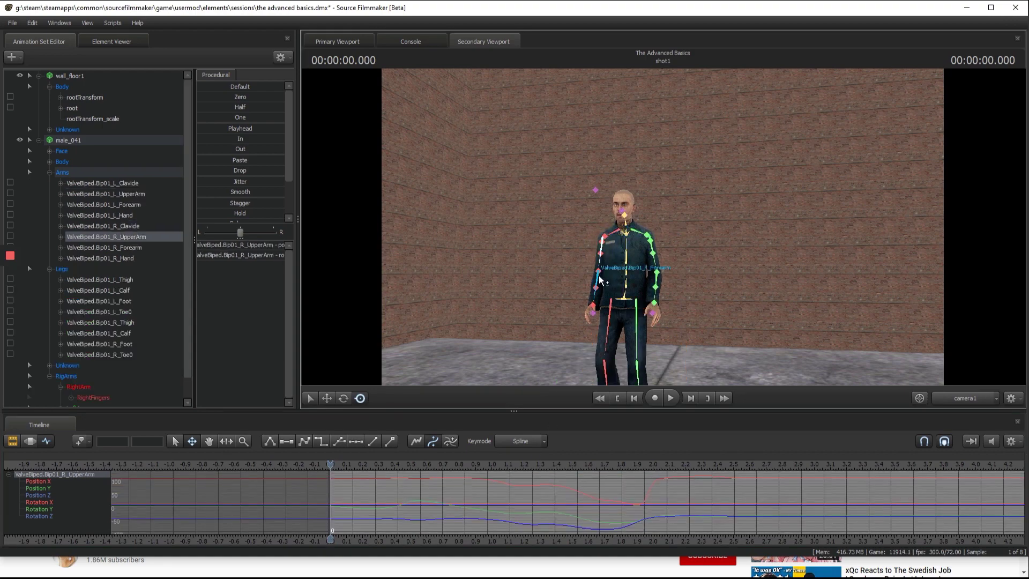
{"action": "left_click", "coordinate": [598, 277], "text": "ctrl"}
{"action": "left_click", "coordinate": [593, 306], "text": "ctrl"}
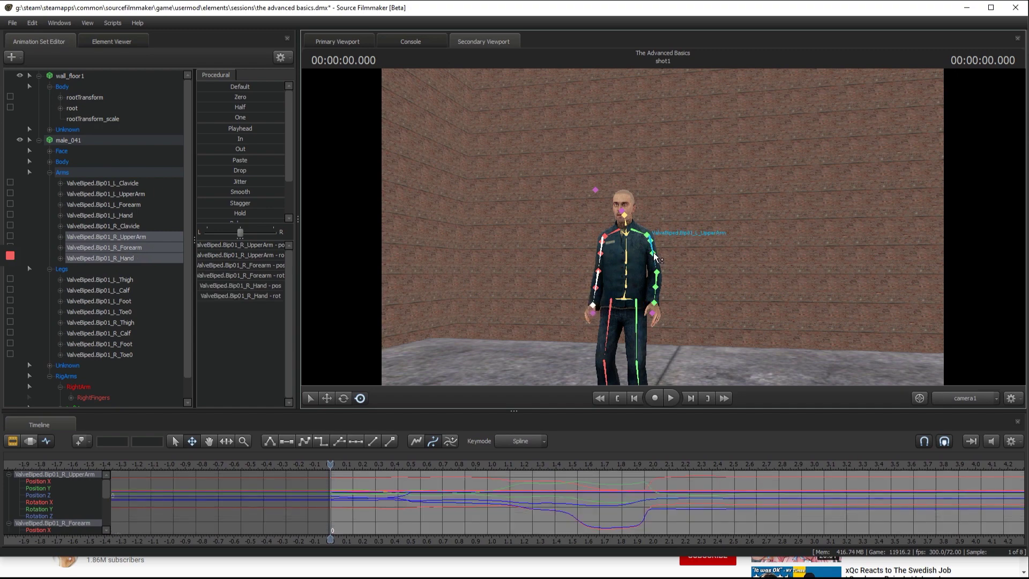
{"action": "left_click", "coordinate": [653, 248], "text": "ctrl"}
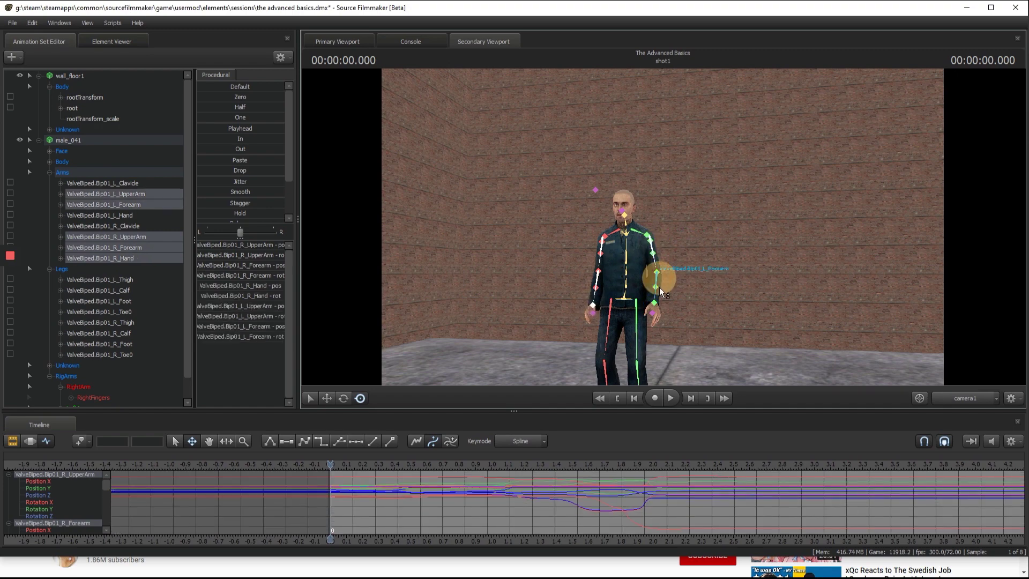
{"action": "left_click", "coordinate": [653, 304], "text": "ctrl"}
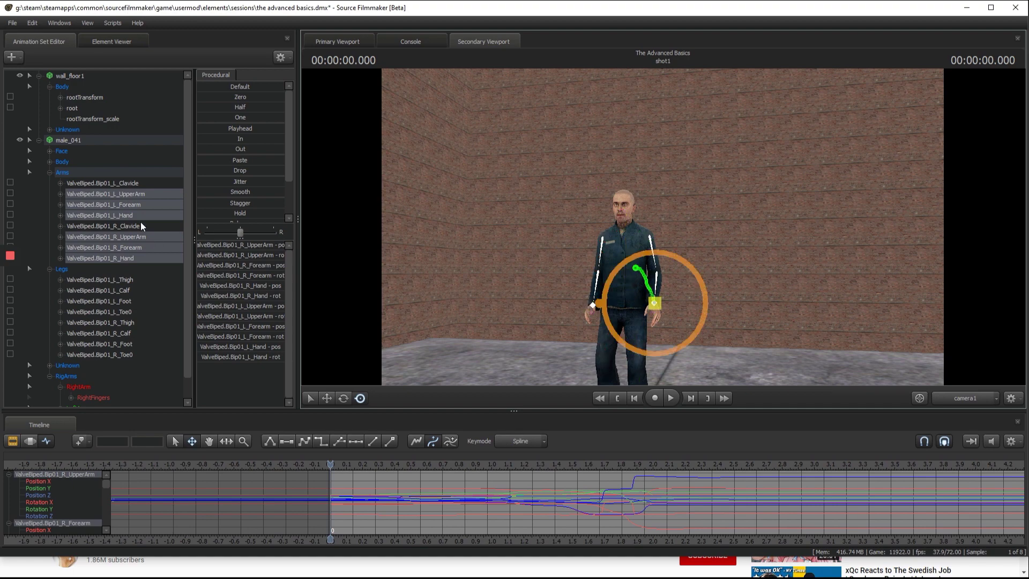
Step: Flatten the selected arm bones' motion to the first-frame pose over the whole timeline, play it, and return to the start in the Graph Editor
{"action": "left_click", "coordinate": [30, 441]}
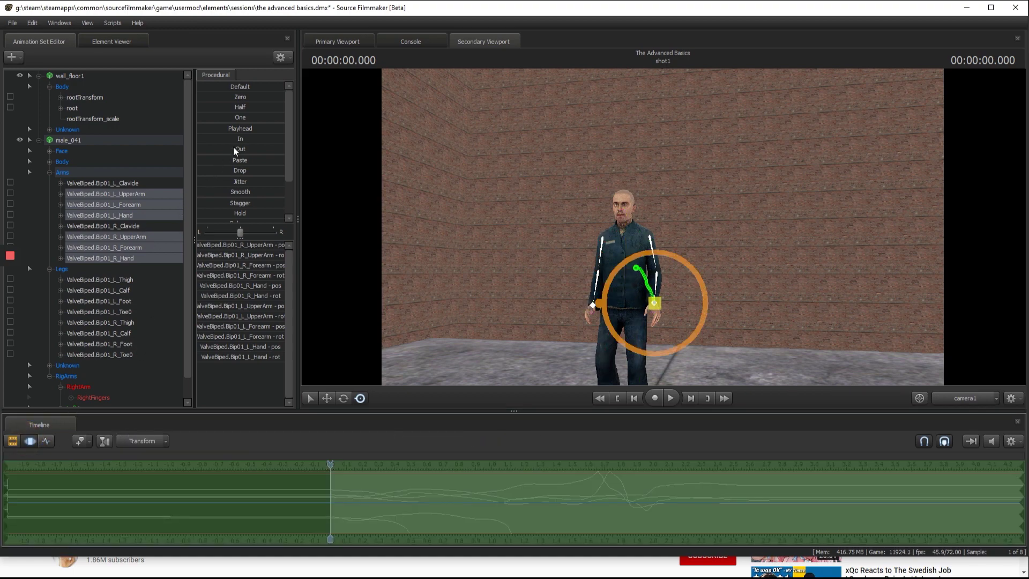
{"action": "left_click", "coordinate": [457, 157]}
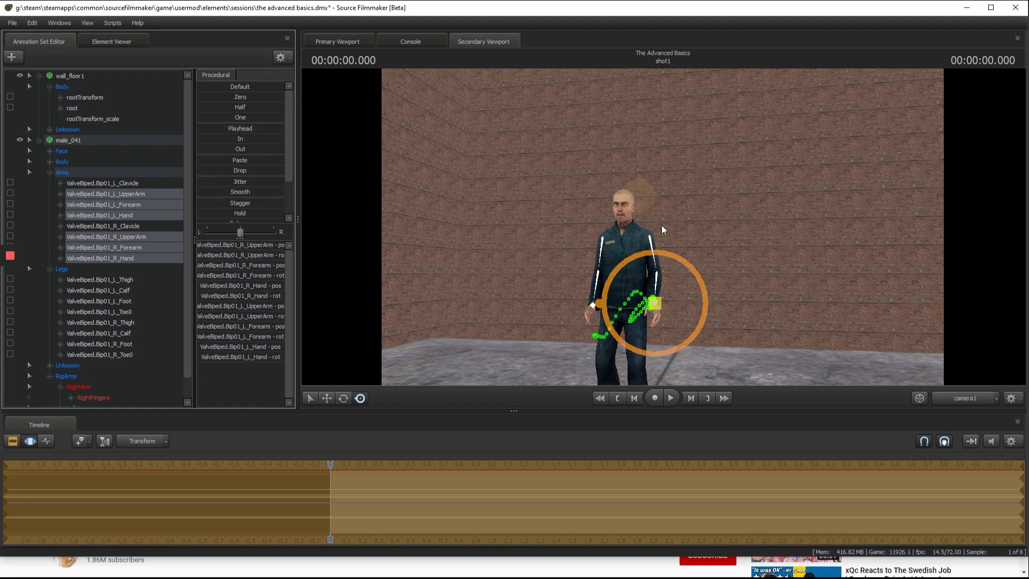
{"action": "key", "text": "space"}
{"action": "key", "text": "F4"}
{"action": "left_click_drag", "start_coordinate": [336, 468], "coordinate": [332, 466]}
Step: Rotate the left clavicle bone at successive poses from about 0.013 s to 1.027 s
{"action": "left_click", "coordinate": [653, 245], "text": "ctrl"}
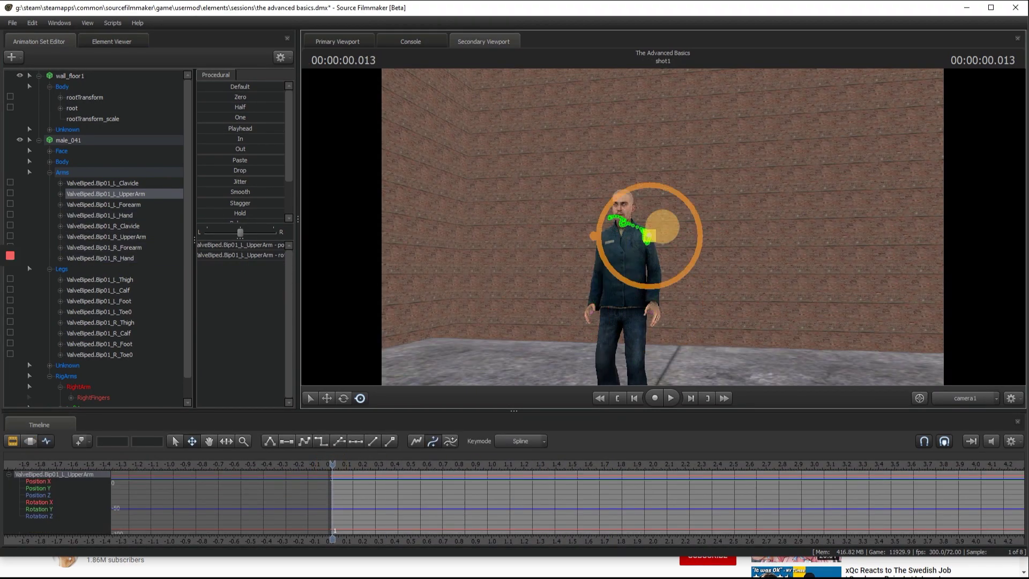
{"action": "key", "text": "w"}
{"action": "left_click_drag", "start_coordinate": [662, 227], "coordinate": [715, 225]}
{"action": "left_click", "coordinate": [615, 220], "text": "ctrl"}
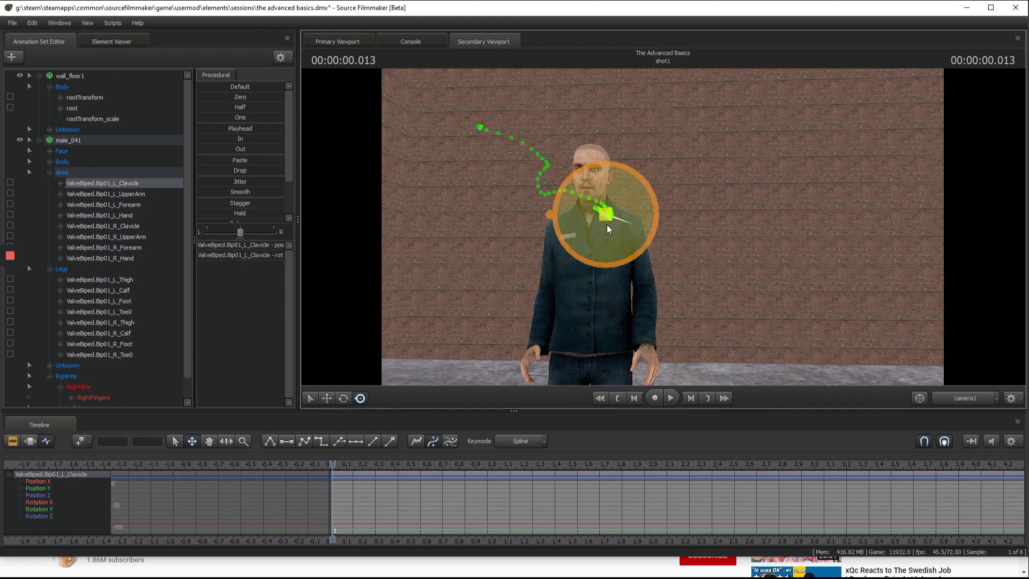
{"action": "key", "text": "m"}
{"action": "key", "text": "space"}
{"action": "key", "text": "space"}
{"action": "left_click_drag", "start_coordinate": [608, 224], "coordinate": [622, 199]}
{"action": "key", "text": "space"}
{"action": "key", "text": "space"}
{"action": "key", "text": "space"}
{"action": "key", "text": "space"}
{"action": "key", "text": "space"}
{"action": "key", "text": "space"}
{"action": "key", "text": "space"}
{"action": "key", "text": "space"}
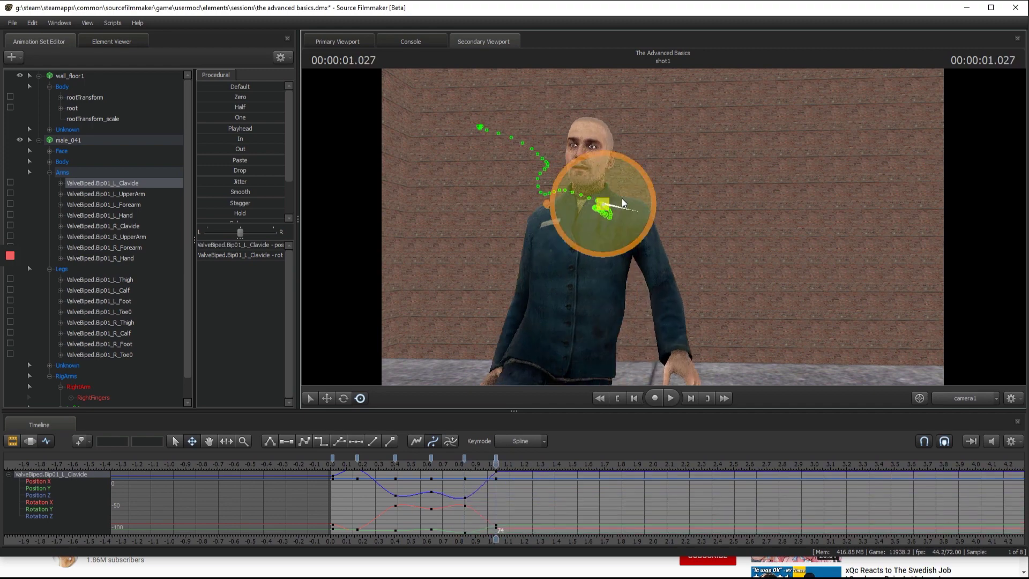
Step: Continue keying the left clavicle's rotation at successive poses through about 2.8 s
{"action": "key", "text": "Right"}
{"action": "left_click_drag", "start_coordinate": [552, 205], "coordinate": [635, 164]}
{"action": "key", "text": "Right"}
{"action": "key", "text": "Right"}
{"action": "key", "text": "Right"}
{"action": "key", "text": "Right"}
{"action": "key", "text": "Right"}
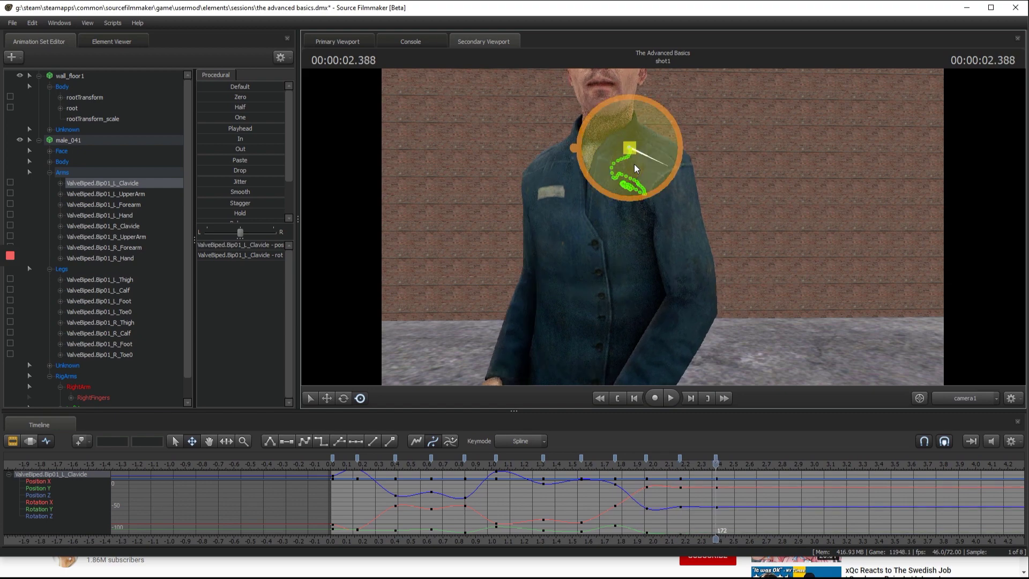
{"action": "key", "text": "space"}
{"action": "key", "text": "space"}
{"action": "key", "text": "m"}
{"action": "key", "text": "space"}
{"action": "key", "text": "space"}
{"action": "key", "text": "m"}
Step: Play the walk from the start to review the left clavicle's motion
{"action": "left_click_drag", "start_coordinate": [703, 462], "coordinate": [314, 469]}
{"action": "key", "text": "space"}
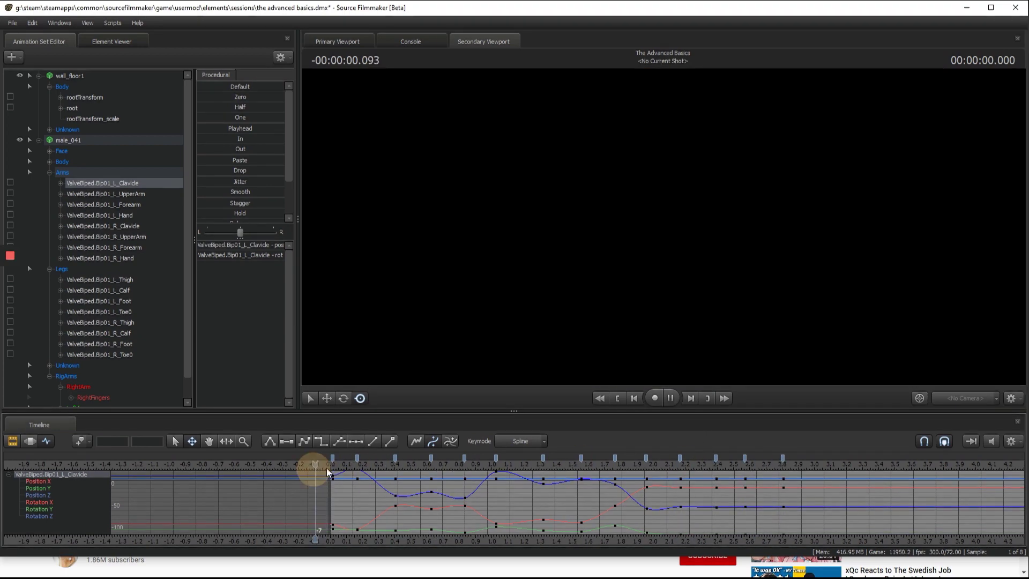
{"action": "key", "text": "space"}
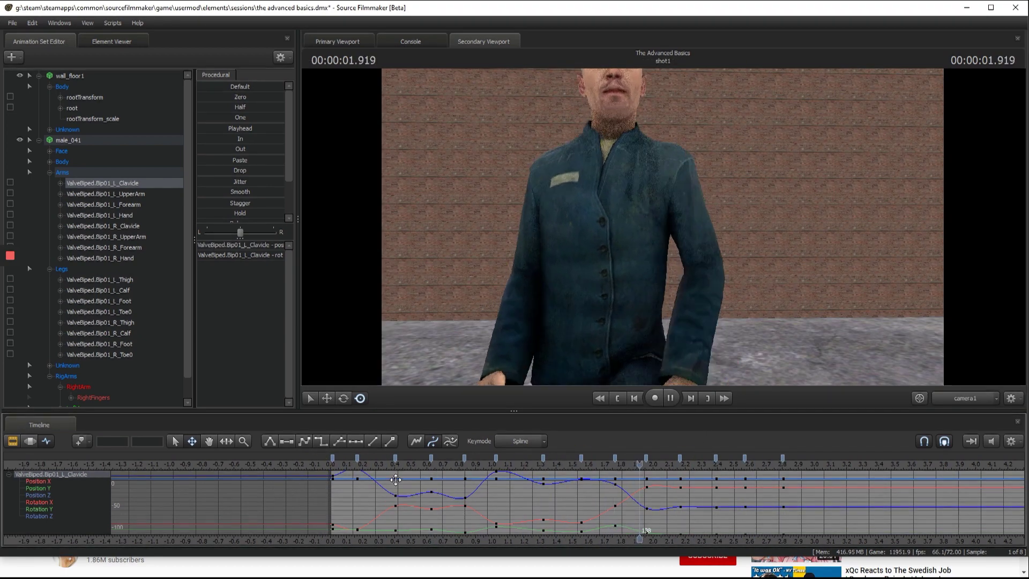
{"action": "key", "text": "space"}
Step: Select the right clavicle bone and rotate it for the opening poses, starting at the first frame and 0.194 s
{"action": "left_click", "coordinate": [586, 158]}
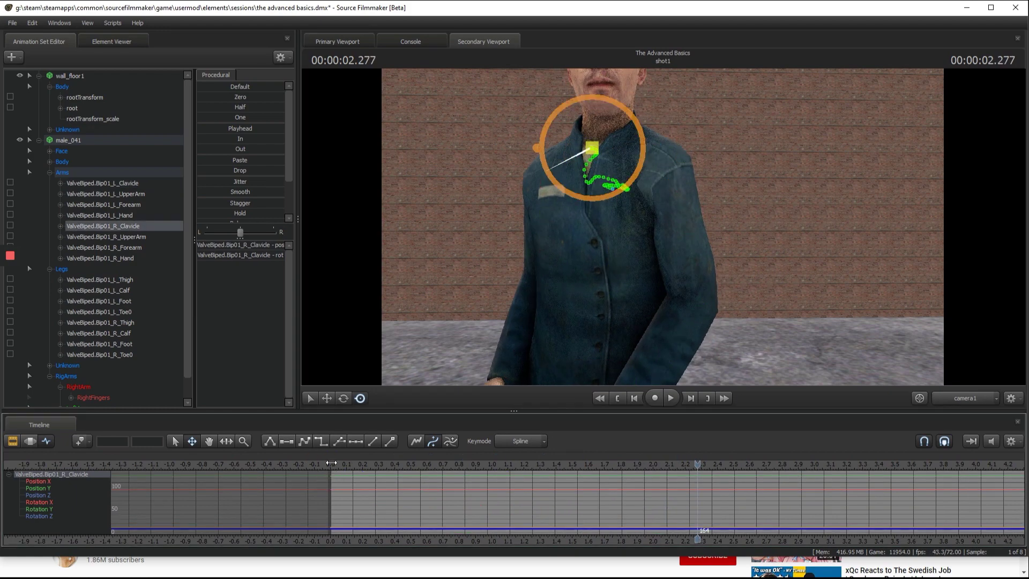
{"action": "left_click", "coordinate": [331, 464]}
{"action": "key", "text": "space"}
{"action": "key", "text": "space"}
{"action": "left_click", "coordinate": [603, 206]}
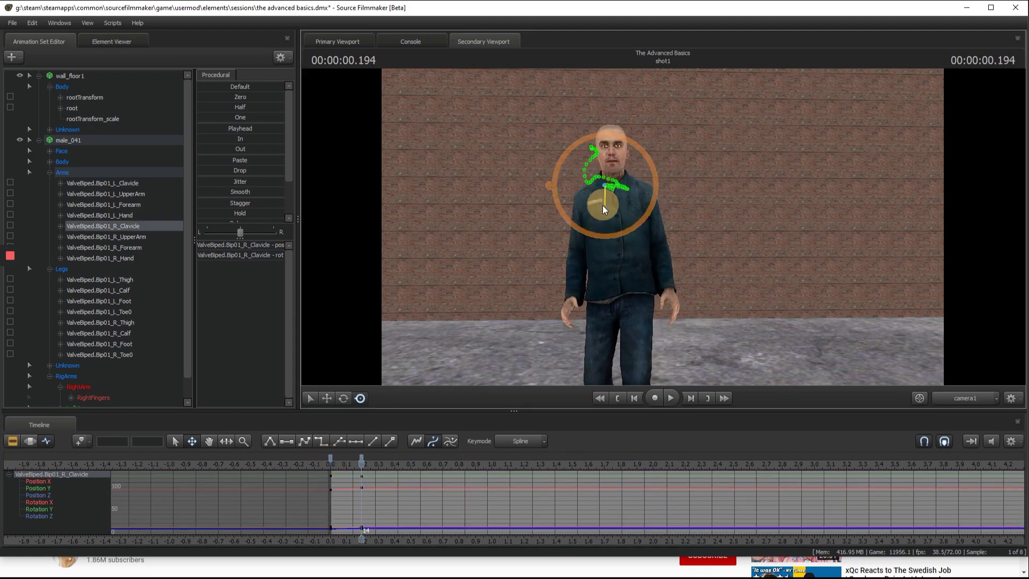
{"action": "key", "text": "space"}
{"action": "key", "text": "space"}
{"action": "left_click_drag", "start_coordinate": [601, 205], "coordinate": [617, 162]}
Step: Rotate the right clavicle at the remaining poses of the walk through about 2.8 s
{"action": "key", "text": "space"}
{"action": "key", "text": "space"}
{"action": "key", "text": "space"}
{"action": "key", "text": "space"}
{"action": "key", "text": "space"}
{"action": "key", "text": "space"}
{"action": "key", "text": "space"}
{"action": "key", "text": "space"}
{"action": "key", "text": "space"}
{"action": "key", "text": "space"}
{"action": "key", "text": "space"}
{"action": "key", "text": "space"}
{"action": "key", "text": "space"}
{"action": "key", "text": "space"}
{"action": "key", "text": "space"}
{"action": "key", "text": "space"}
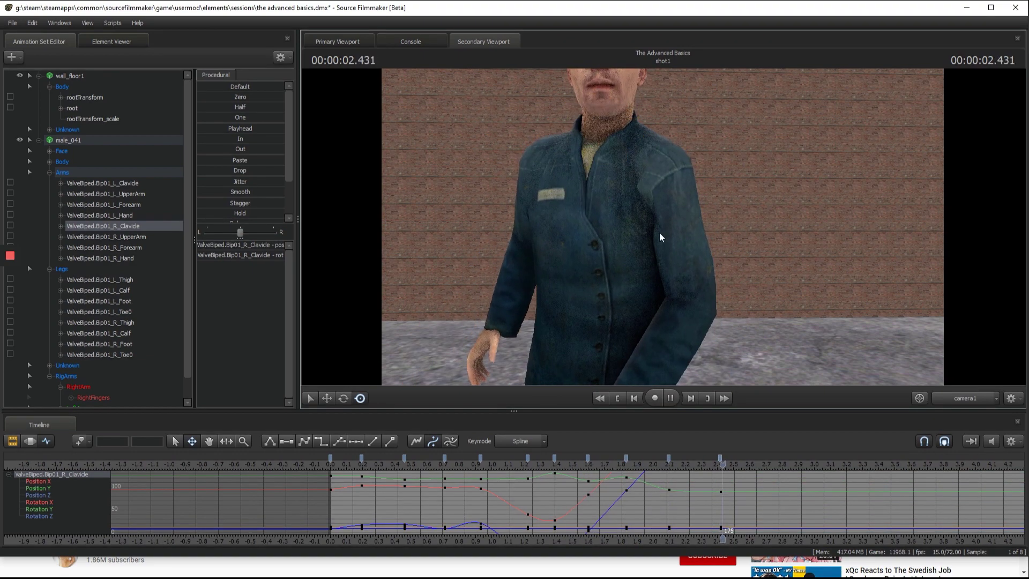
{"action": "key", "text": "space"}
{"action": "key", "text": "m"}
Step: Play the walk from the start to review the right clavicle's motion
{"action": "left_click_drag", "start_coordinate": [702, 464], "coordinate": [329, 457]}
{"action": "key", "text": "space"}
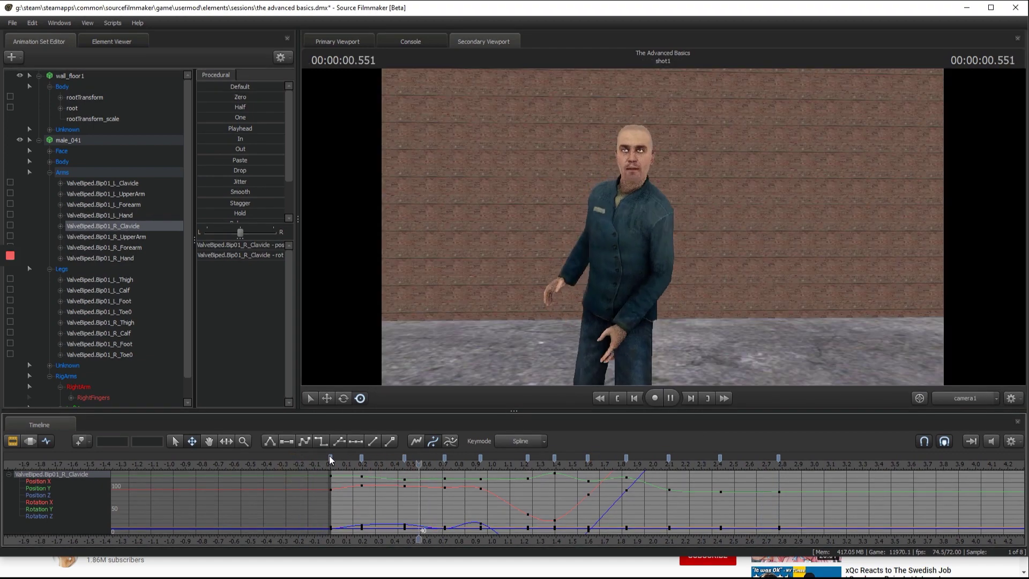
{"action": "key", "text": "space"}
Step: Select the left upper arm bone and rotate it at successive poses from the first frame onward
{"action": "left_click", "coordinate": [533, 194]}
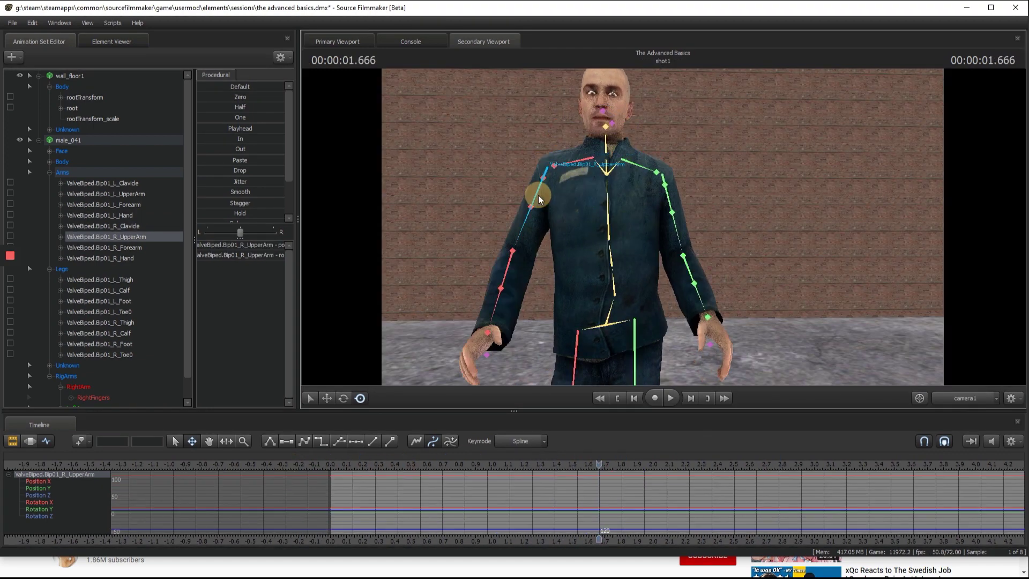
{"action": "left_click_drag", "start_coordinate": [359, 465], "coordinate": [334, 471]}
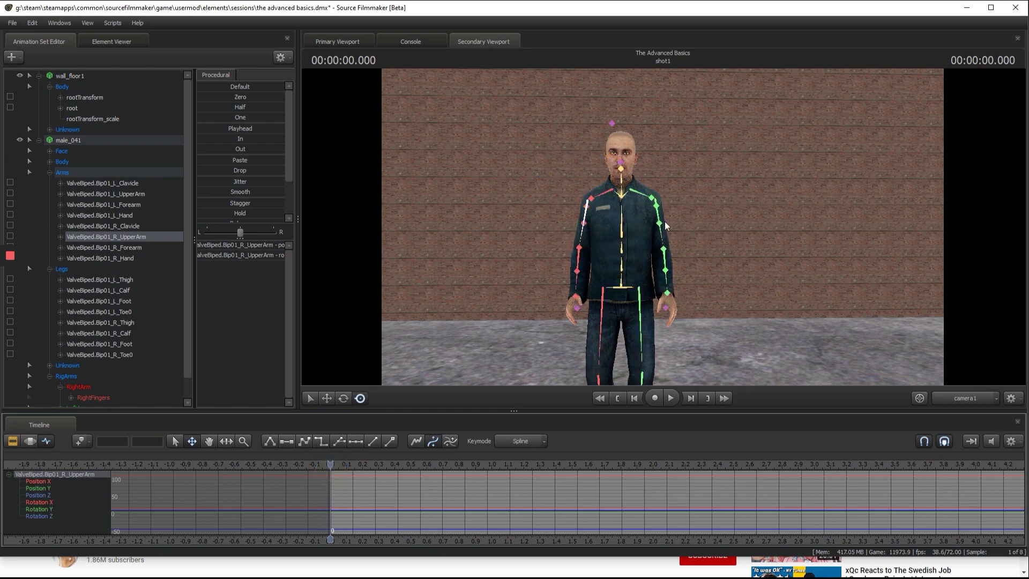
{"action": "left_click", "coordinate": [659, 221]}
{"action": "key", "text": "space"}
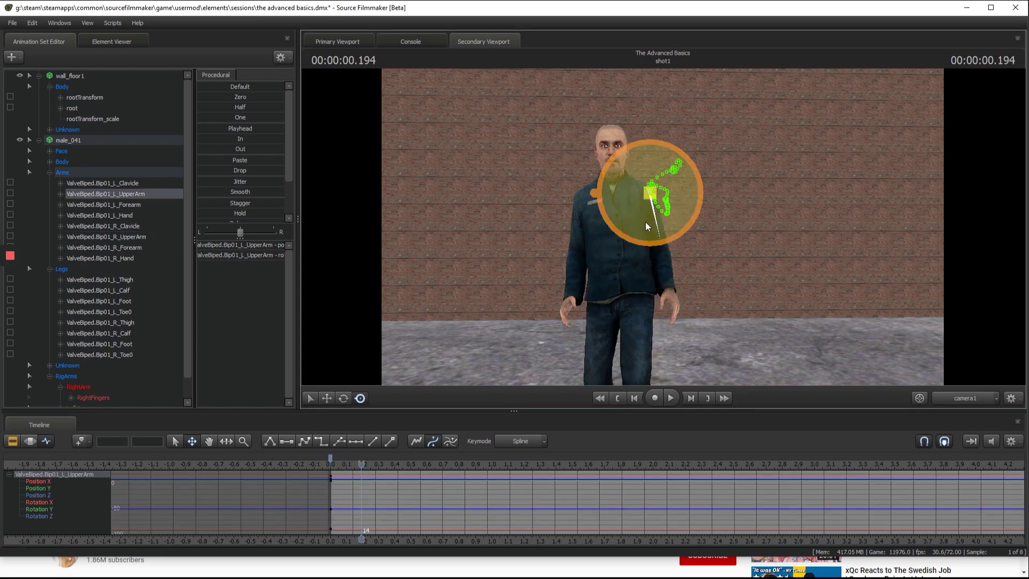
{"action": "left_click_drag", "start_coordinate": [645, 222], "coordinate": [676, 196]}
{"action": "key", "text": "space"}
{"action": "key", "text": "space"}
{"action": "key", "text": "space"}
{"action": "key", "text": "space"}
{"action": "key", "text": "space"}
{"action": "key", "text": "space"}
{"action": "key", "text": "space"}
{"action": "key", "text": "space"}
{"action": "key", "text": "space"}
{"action": "key", "text": "space"}
{"action": "key", "text": "space"}
{"action": "key", "text": "space"}
Step: Continue keying the left upper arm's swing at the remaining poses through about 3.05 s
{"action": "key", "text": "Right"}
{"action": "key", "text": "Right"}
{"action": "key", "text": "Right"}
{"action": "key", "text": "Right"}
{"action": "key", "text": "Right"}
{"action": "key", "text": "Right"}
{"action": "key", "text": "Right"}
{"action": "key", "text": "Right"}
{"action": "key", "text": "Right"}
{"action": "key", "text": "Right"}
{"action": "key", "text": "Right"}
{"action": "key", "text": "Right"}
{"action": "key", "text": "Right"}
{"action": "key", "text": "Right"}
{"action": "key", "text": "Right"}
{"action": "key", "text": "Right"}
{"action": "key", "text": "Right"}
{"action": "key", "text": "Right"}
{"action": "key", "text": "Right"}
{"action": "key", "text": "space"}
{"action": "key", "text": "space"}
{"action": "key", "text": "space"}
{"action": "key", "text": "space"}
Step: Play the walk and scrub the early poses to review the left upper arm's swing
{"action": "left_click_drag", "start_coordinate": [754, 462], "coordinate": [365, 462]}
{"action": "key", "text": "space"}
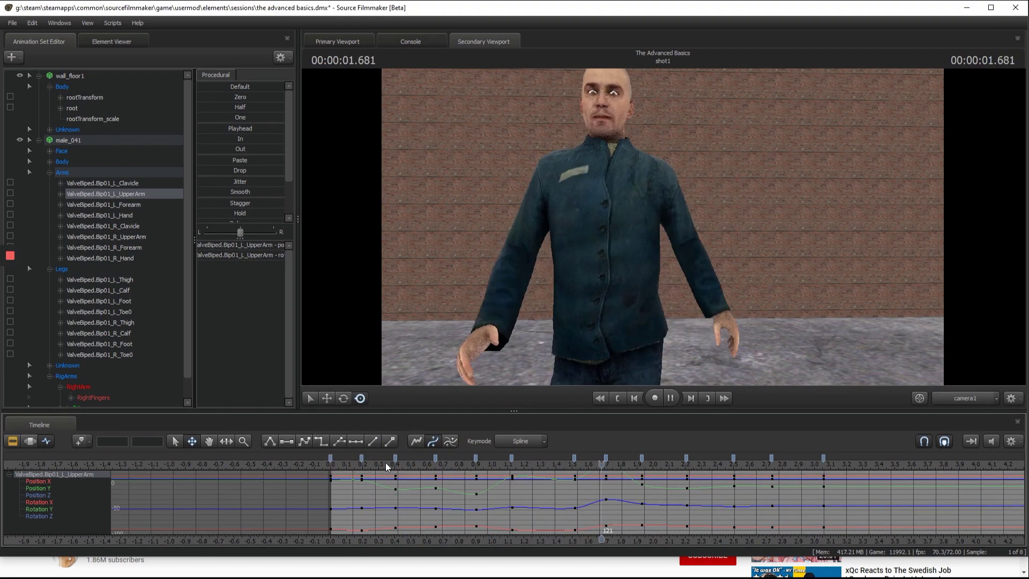
{"action": "key", "text": "space"}
{"action": "left_click_drag", "start_coordinate": [396, 462], "coordinate": [424, 463]}
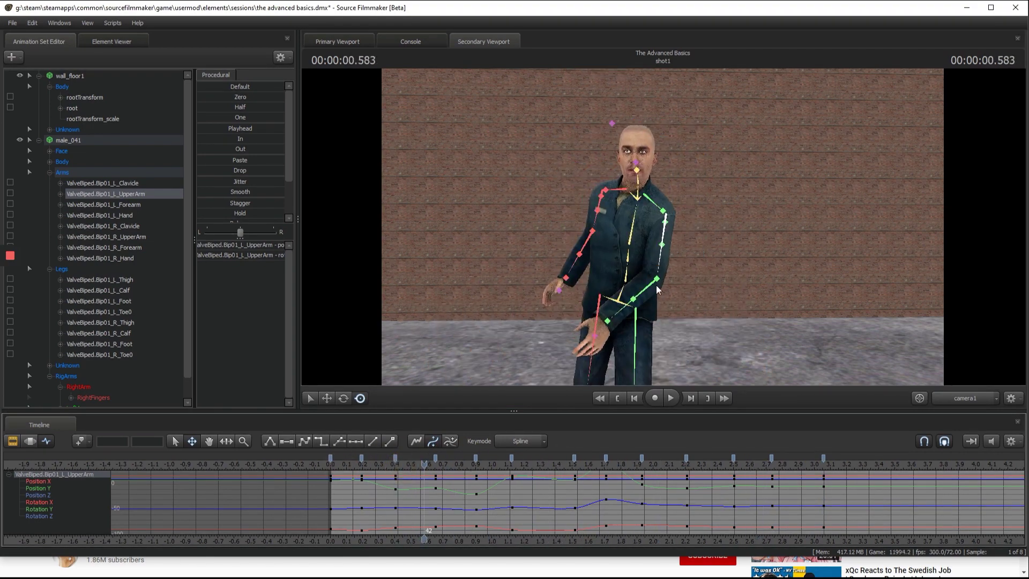
Step: Select the left forearm bone and bend it at successive poses from the first frame to about 0.85 s
{"action": "left_click", "coordinate": [656, 285]}
{"action": "left_click", "coordinate": [330, 463]}
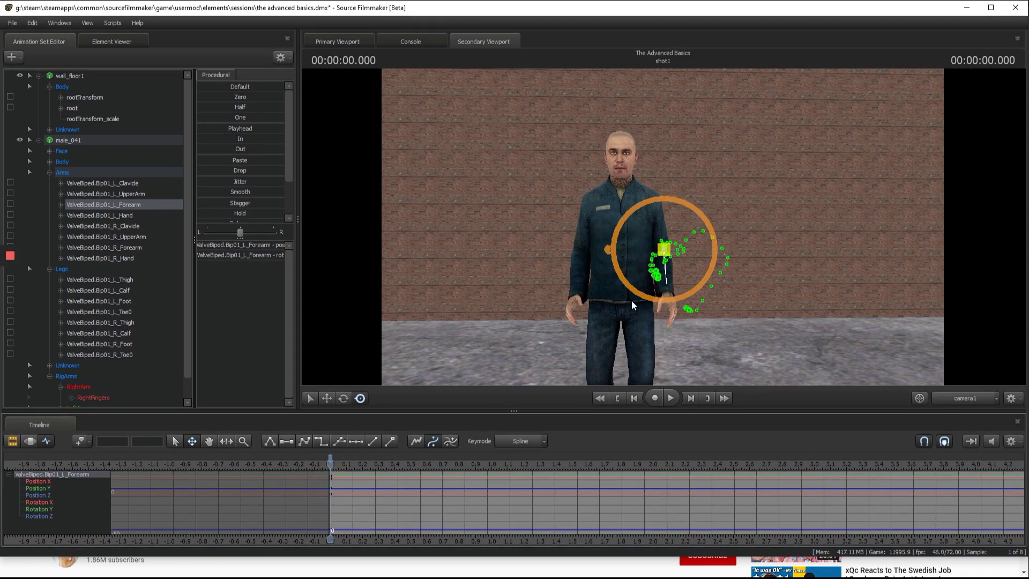
{"action": "key", "text": "space"}
{"action": "key", "text": "space"}
{"action": "left_click_drag", "start_coordinate": [670, 258], "coordinate": [632, 248]}
{"action": "key", "text": "space"}
{"action": "key", "text": "space"}
{"action": "key", "text": "space"}
{"action": "key", "text": "space"}
{"action": "key", "text": "space"}
{"action": "key", "text": "space"}
{"action": "left_click_drag", "start_coordinate": [652, 294], "coordinate": [634, 257]}
{"action": "key", "text": "space"}
{"action": "key", "text": "space"}
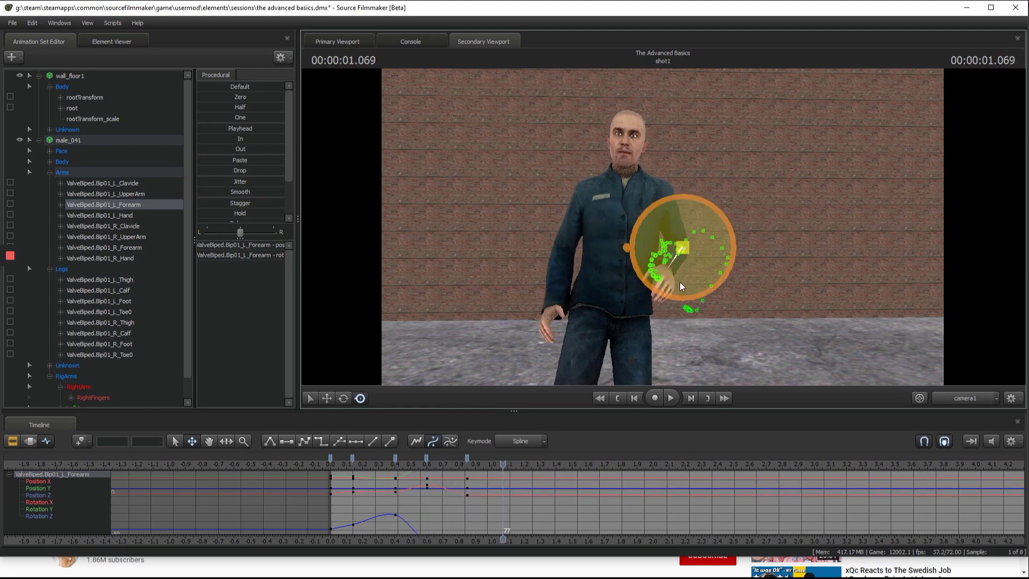
Step: Rotate the left forearm at successive poses from 1.069 s to 1.777 s
{"action": "left_click_drag", "start_coordinate": [679, 282], "coordinate": [659, 271]}
{"action": "key", "text": "space"}
{"action": "key", "text": "space"}
{"action": "key", "text": "space"}
{"action": "key", "text": "space"}
{"action": "key", "text": "space"}
{"action": "key", "text": "space"}
{"action": "left_click_drag", "start_coordinate": [679, 233], "coordinate": [701, 237]}
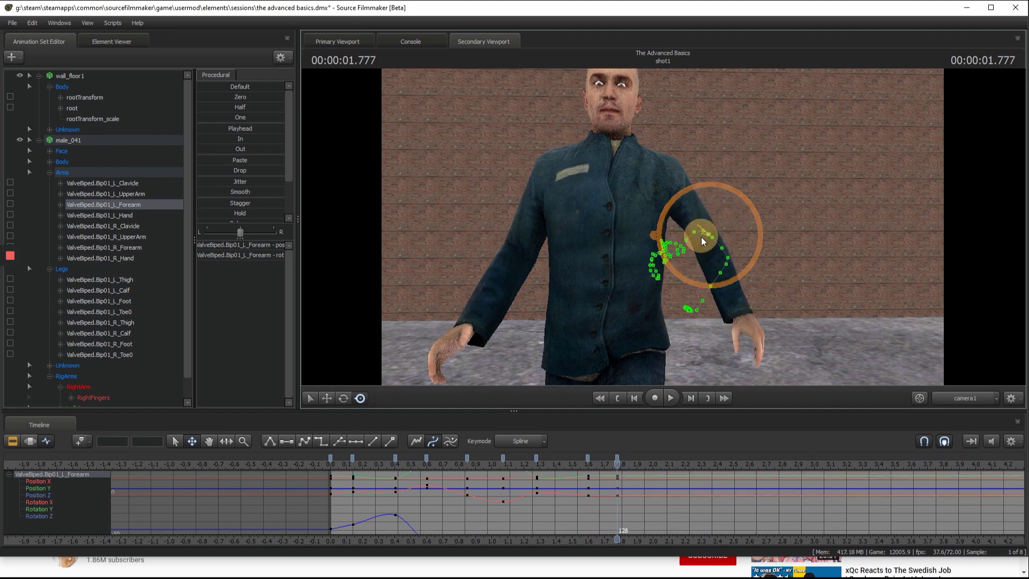
Step: Bend the left forearm at the final poses through 2.847 s
{"action": "key", "text": "space"}
{"action": "key", "text": "space"}
{"action": "mouse_move", "coordinate": [674, 306]}
{"action": "left_mouse_down"}
{"action": "mouse_move", "coordinate": [658, 282]}
{"action": "mouse_move", "coordinate": [709, 280]}
{"action": "mouse_move", "coordinate": [719, 306]}
{"action": "mouse_move", "coordinate": [676, 316]}
{"action": "mouse_move", "coordinate": [677, 327]}
{"action": "left_mouse_up"}
{"action": "key", "text": "space"}
{"action": "key", "text": "space"}
{"action": "key", "text": "space"}
{"action": "key", "text": "space"}
{"action": "key", "text": "space"}
{"action": "key", "text": "space"}
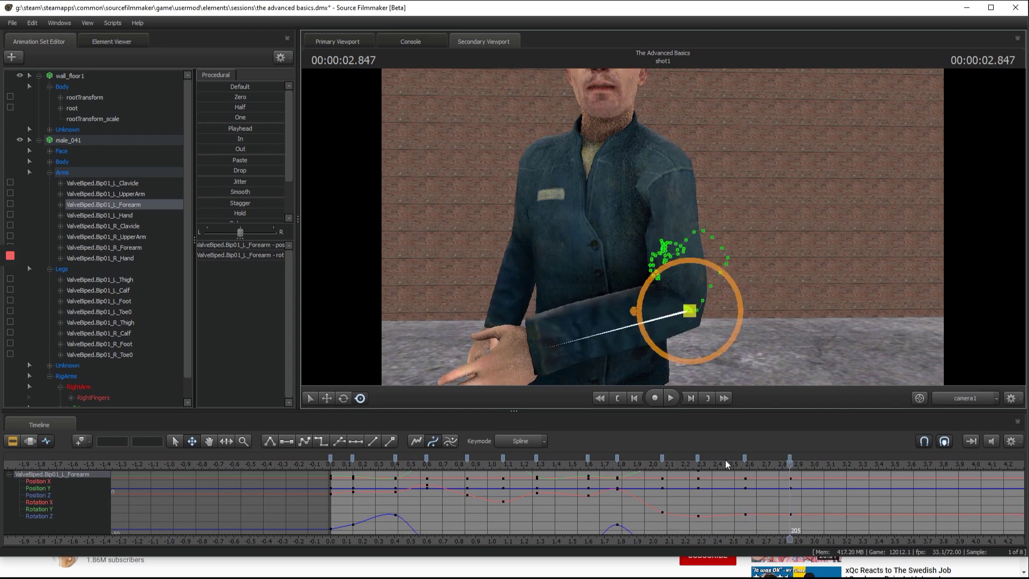
Step: Play the walk from the start close up and from a wider view to review the left forearm's motion
{"action": "left_click_drag", "start_coordinate": [725, 460], "coordinate": [331, 458]}
{"action": "key", "text": "space"}
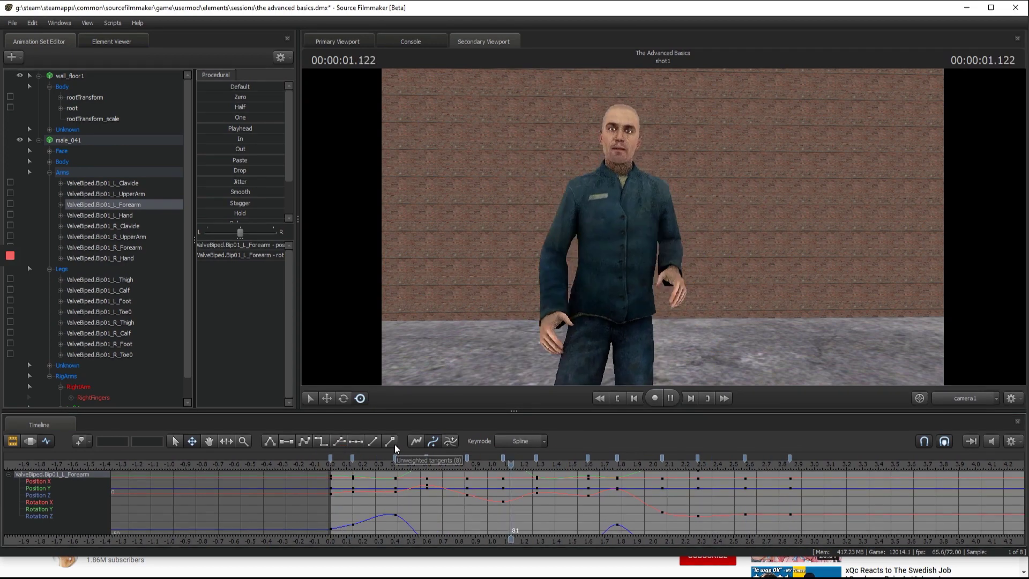
{"action": "key", "text": "space"}
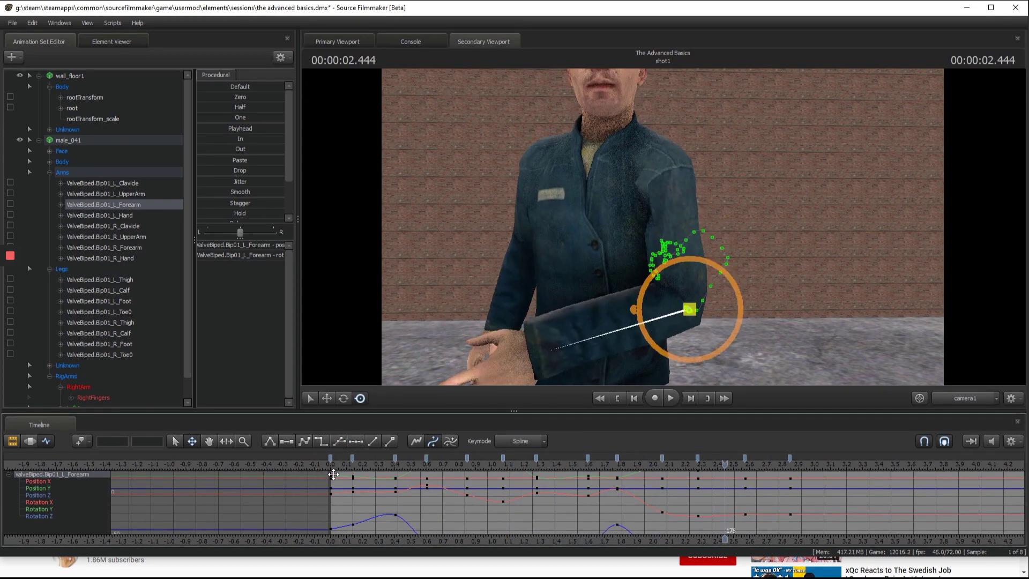
{"action": "key", "text": "space"}
{"action": "left_click_drag", "start_coordinate": [345, 459], "coordinate": [382, 459]}
{"action": "left_click_drag", "start_coordinate": [835, 215], "coordinate": [658, 228]}
{"action": "key", "text": "space"}
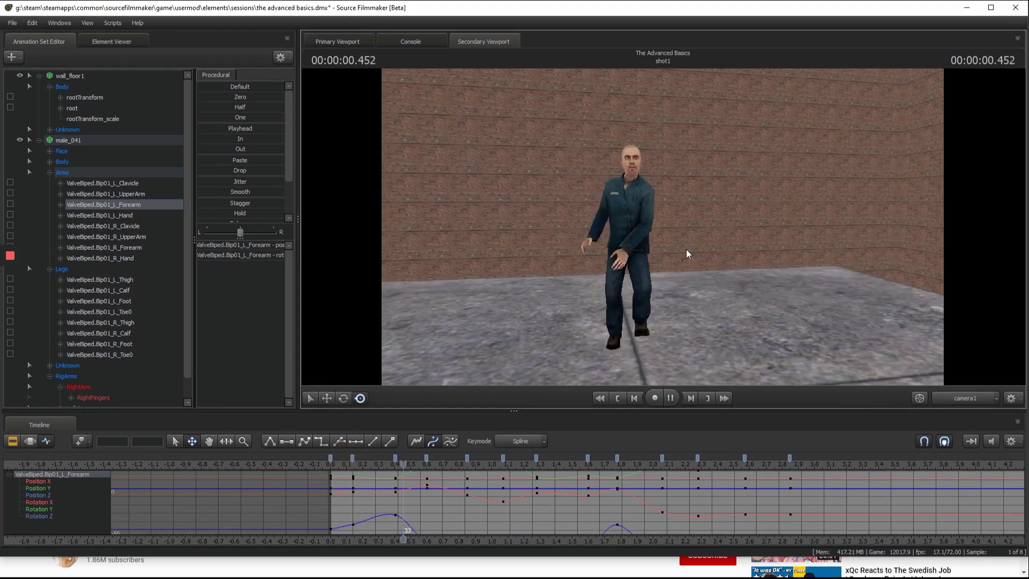
{"action": "key", "text": "space"}
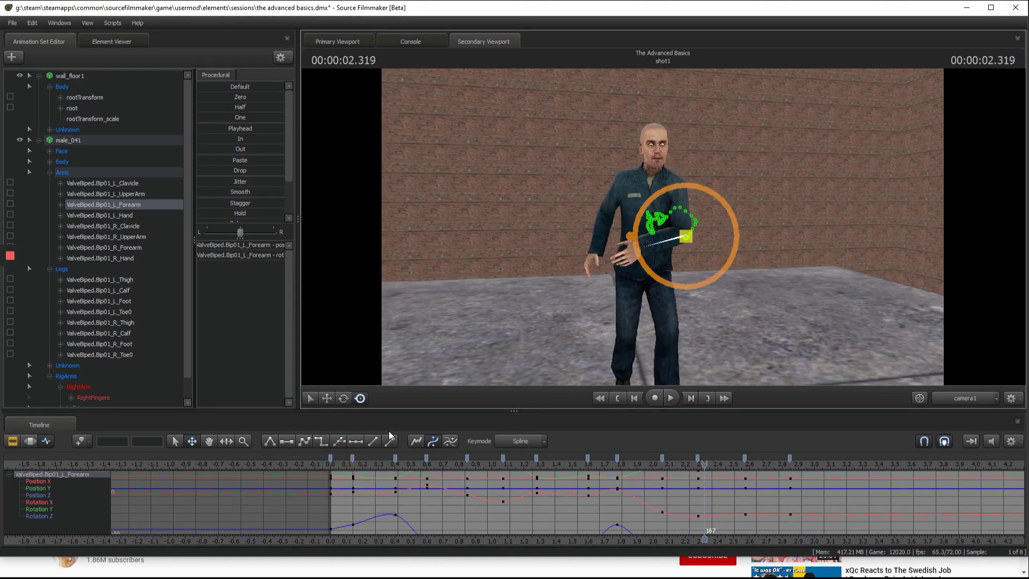
Step: Replay the walk from the first frame to about 2.2 s
{"action": "left_click", "coordinate": [332, 465]}
{"action": "key", "text": "space"}
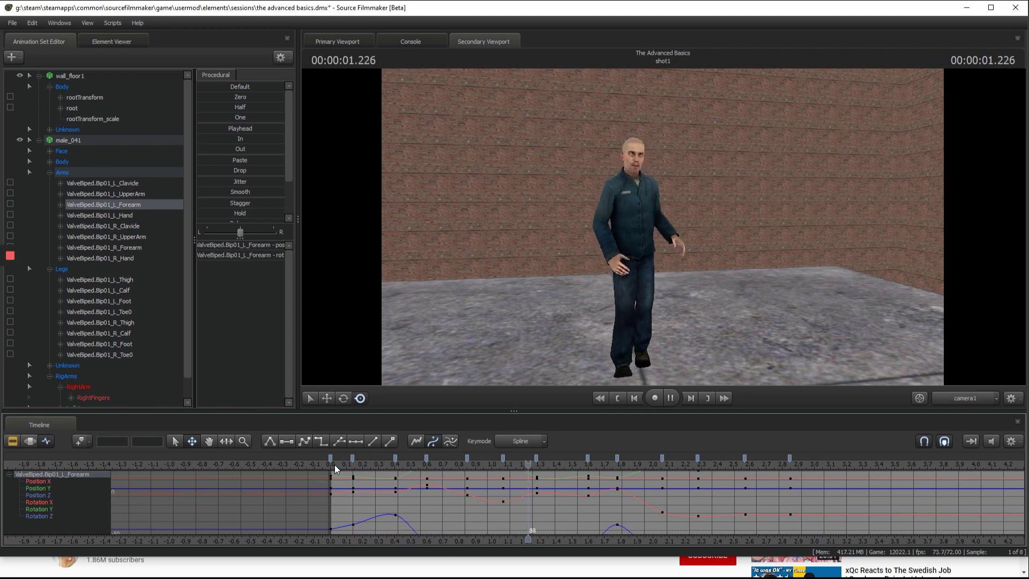
{"action": "key", "text": "space"}
Step: Select the right forearm bone and rotate it at the opening poses, starting at 0.013 s
{"action": "left_click", "coordinate": [605, 220]}
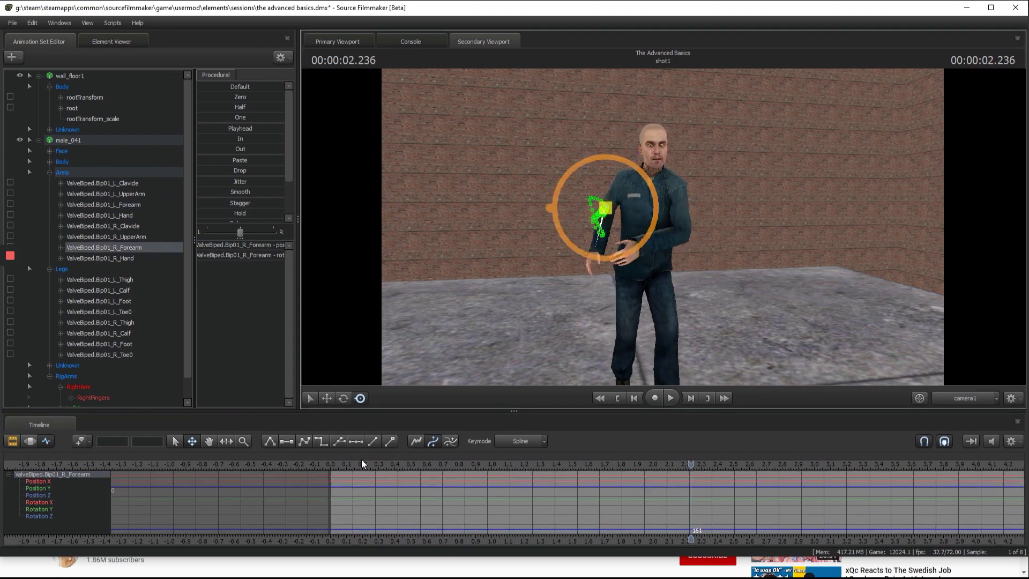
{"action": "left_click", "coordinate": [329, 466]}
{"action": "left_click", "coordinate": [334, 464]}
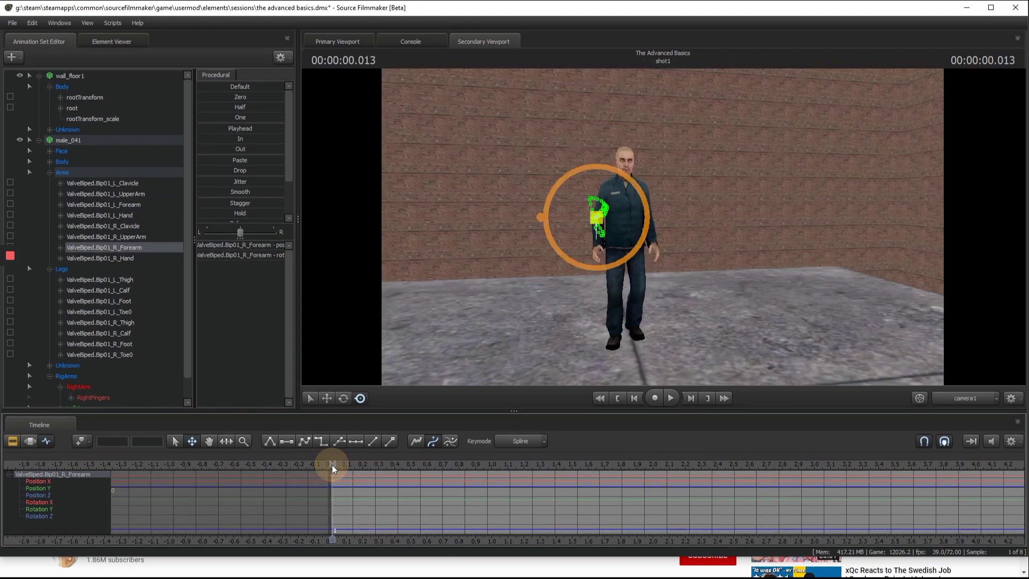
{"action": "left_click_drag", "start_coordinate": [618, 241], "coordinate": [588, 247]}
{"action": "key", "text": "space"}
{"action": "key", "text": "space"}
{"action": "key", "text": "space"}
{"action": "key", "text": "space"}
Step: Rotate the right forearm pose by pose through the rest of the walk, keying the last pose at 3.083 s
{"action": "left_click_drag", "start_coordinate": [607, 240], "coordinate": [642, 285]}
{"action": "key", "text": "space"}
{"action": "key", "text": "space"}
{"action": "key", "text": "space"}
{"action": "key", "text": "space"}
{"action": "key", "text": "space"}
{"action": "key", "text": "space"}
{"action": "key", "text": "space"}
{"action": "key", "text": "space"}
{"action": "key", "text": "space"}
{"action": "key", "text": "space"}
{"action": "key", "text": "space"}
{"action": "key", "text": "space"}
{"action": "key", "text": "space"}
{"action": "key", "text": "space"}
{"action": "key", "text": "space"}
{"action": "key", "text": "space"}
{"action": "key", "text": "space"}
{"action": "key", "text": "m"}
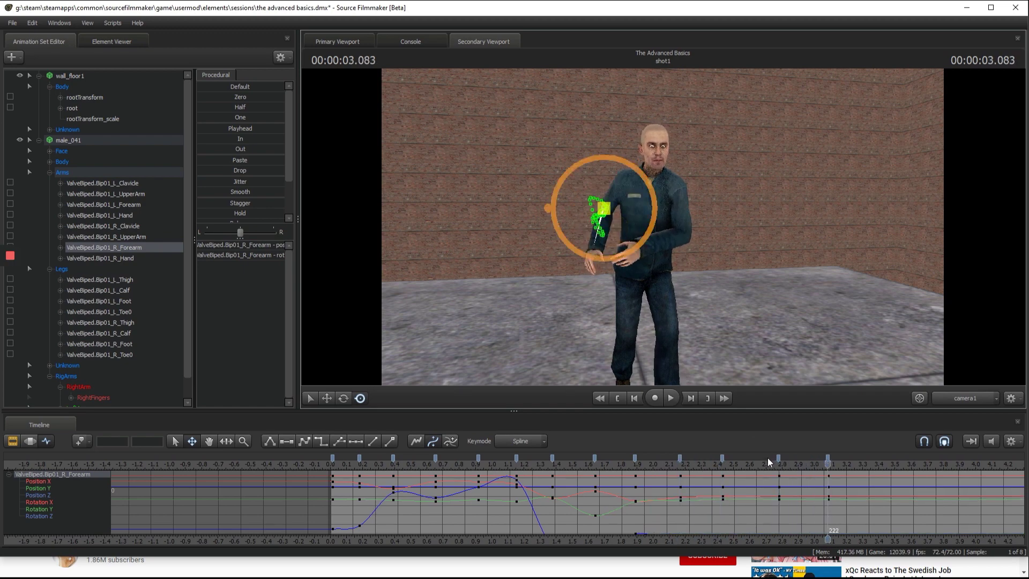
Step: Play the walk from the start to review the right forearm's motion
{"action": "left_click", "coordinate": [330, 459]}
{"action": "key", "text": "space"}
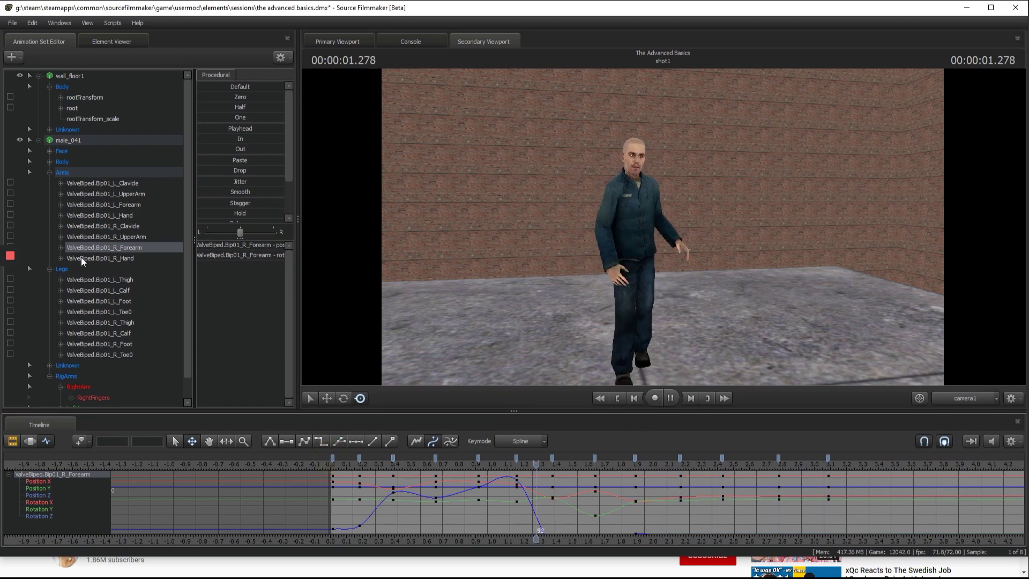
{"action": "key", "text": "space"}
Step: Examine the animation of the whole male_041 model in the Motion Editor and the left calf's curves in the Graph Editor
{"action": "left_click", "coordinate": [68, 140]}
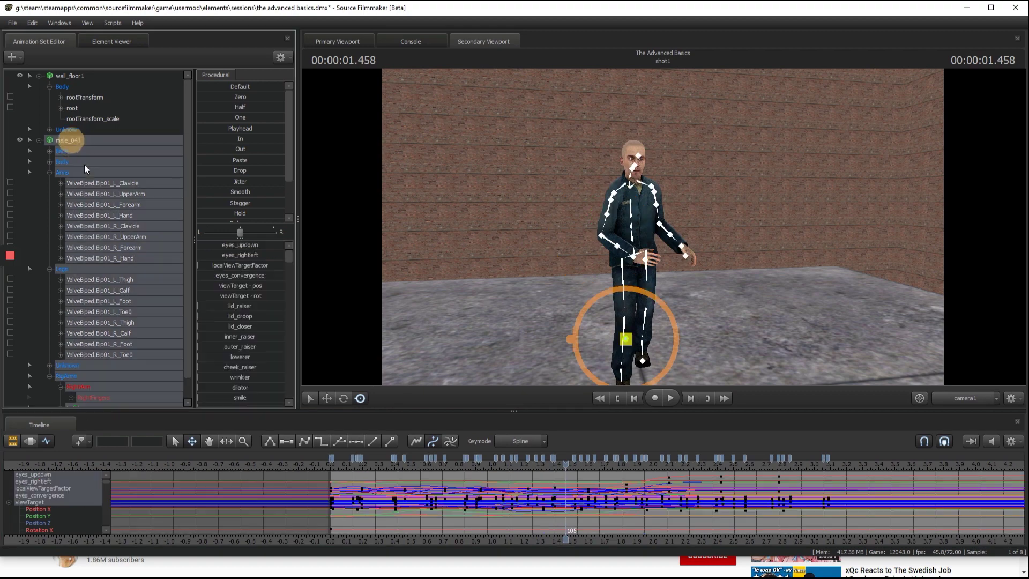
{"action": "left_click", "coordinate": [29, 442]}
{"action": "left_click_drag", "start_coordinate": [245, 191], "coordinate": [445, 204]}
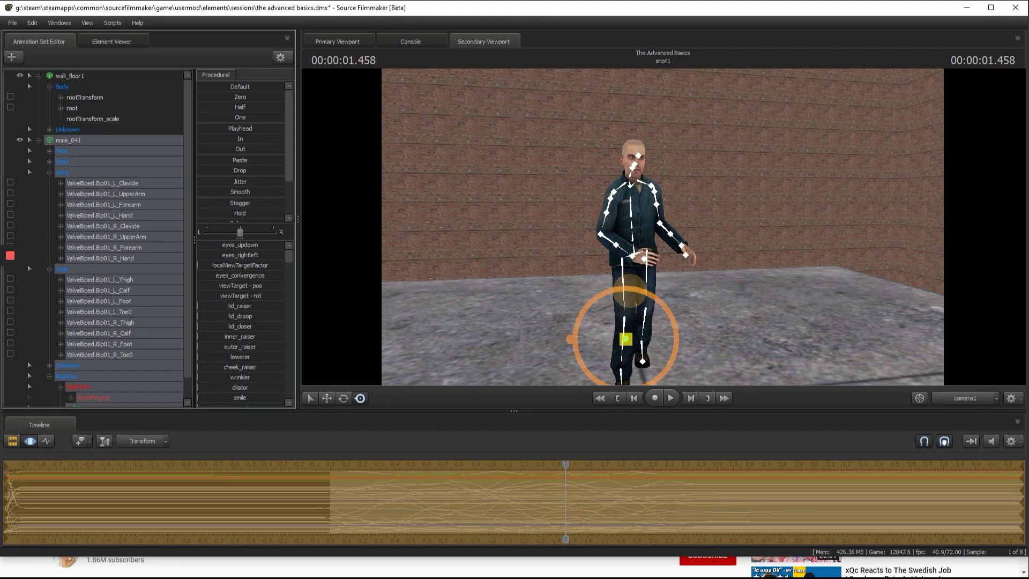
{"action": "key", "text": "F4"}
{"action": "left_click", "coordinate": [93, 293]}
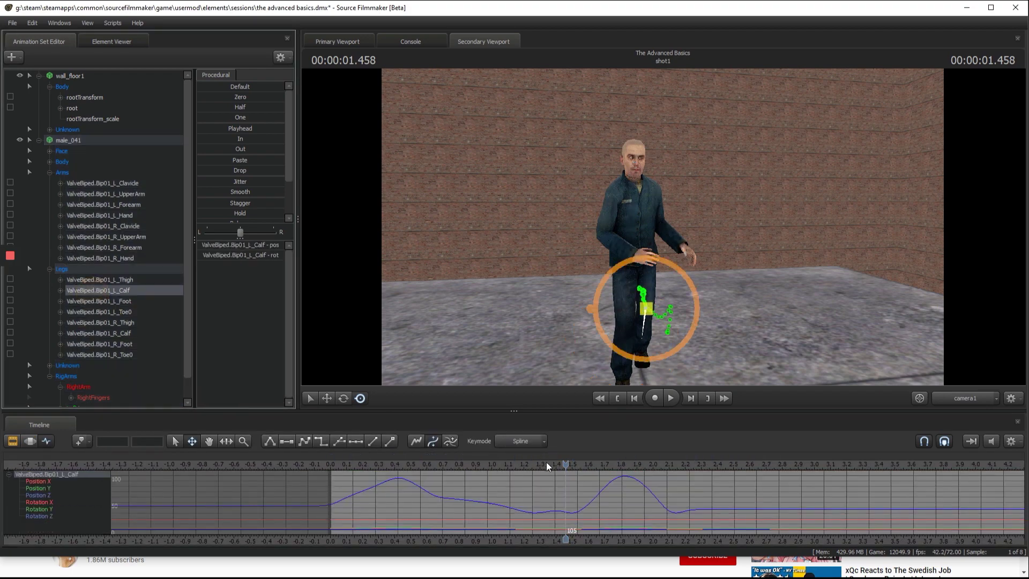
Step: Play the walk repeatedly from the start to check the whole body's movement
{"action": "left_click_drag", "start_coordinate": [565, 464], "coordinate": [331, 474]}
{"action": "key", "text": "space"}
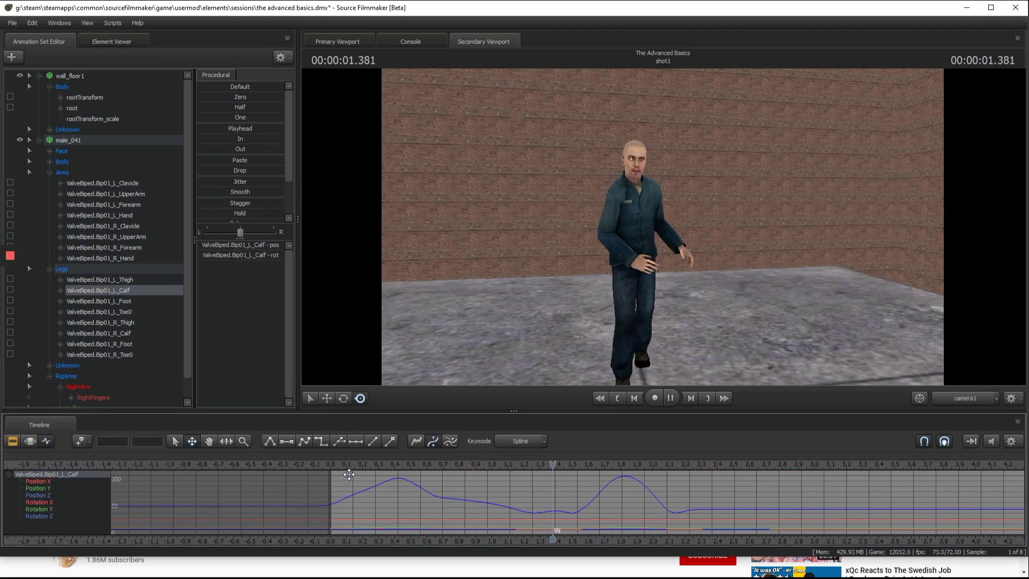
{"action": "left_click", "coordinate": [349, 474]}
{"action": "key", "text": "space"}
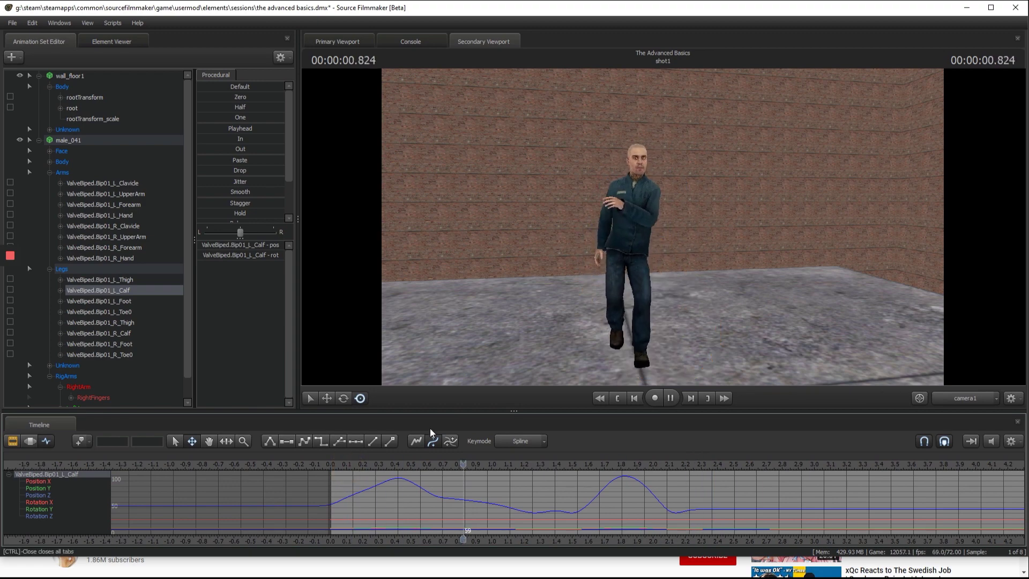
{"action": "left_click", "coordinate": [355, 464]}
{"action": "key", "text": "space"}
Step: Review the walk's leg and arm motion from a closer, angled view, stopping at 0.875 s
{"action": "key", "text": "w"}
{"action": "left_click_drag", "start_coordinate": [664, 226], "coordinate": [664, 227]}
{"action": "key", "text": "space"}
{"action": "mouse_move", "coordinate": [446, 464]}
{"action": "left_mouse_down"}
{"action": "mouse_move", "coordinate": [476, 464]}
{"action": "mouse_move", "coordinate": [432, 463]}
{"action": "left_mouse_up"}
{"action": "key", "text": "space"}
{"action": "key", "text": "space"}
{"action": "left_click_drag", "start_coordinate": [661, 226], "coordinate": [661, 227]}
{"action": "key", "text": "s"}
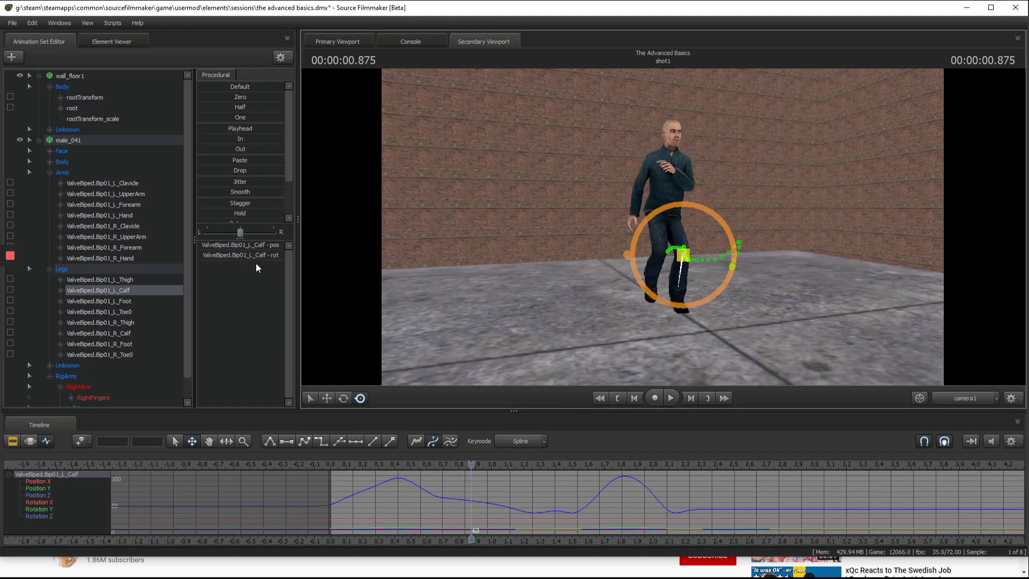
Step: Inspect the keyframes of the left arm bones, all arm bones together and the right clavicle
{"action": "left_click", "coordinate": [119, 183]}
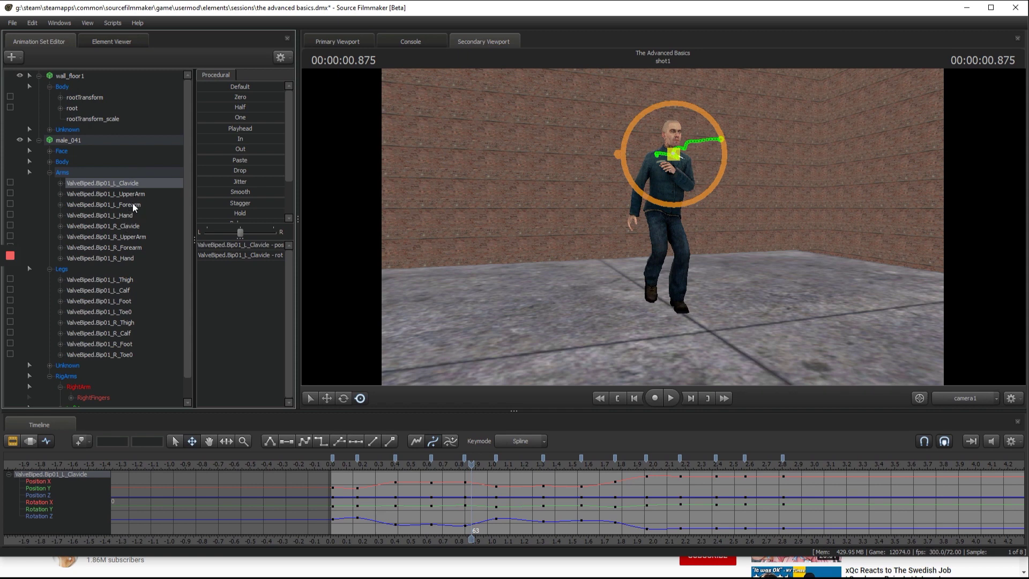
{"action": "left_click", "coordinate": [133, 205], "text": "shift"}
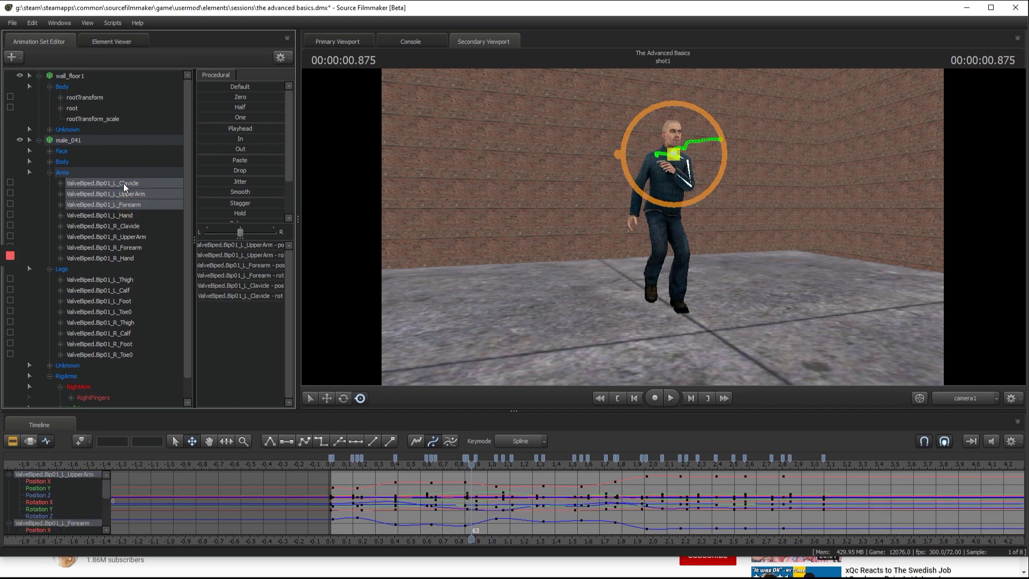
{"action": "left_click", "coordinate": [123, 184]}
{"action": "left_click", "coordinate": [123, 259], "text": "shift"}
{"action": "left_click", "coordinate": [122, 223]}
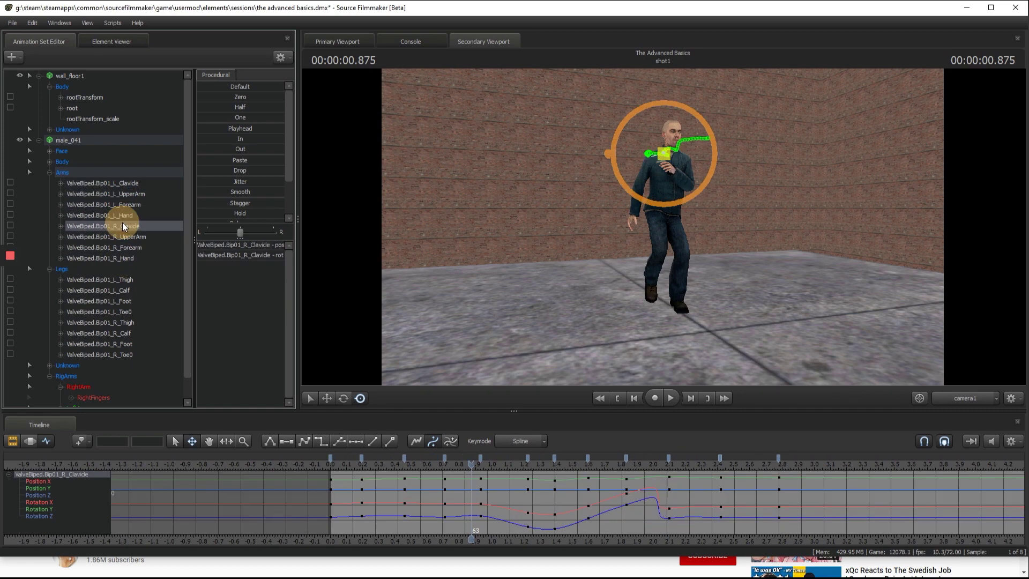
Step: Play the walk from near the start from the angled view to check the arm swing
{"action": "key", "text": "ctrl"}
{"action": "left_click_drag", "start_coordinate": [472, 466], "coordinate": [346, 466]}
{"action": "key", "text": "space"}
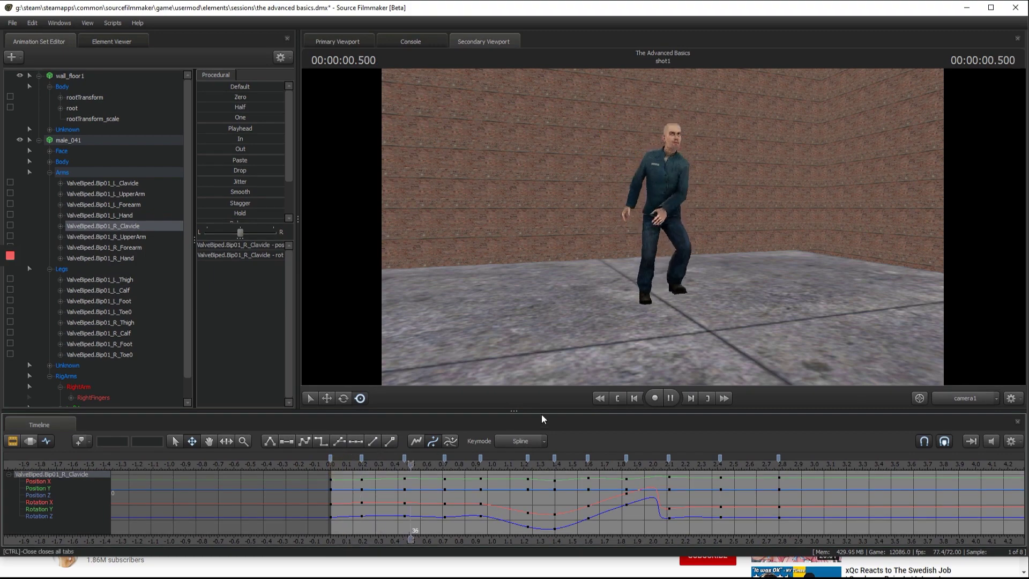
{"action": "key", "text": "space"}
{"action": "key", "text": "ctrl"}
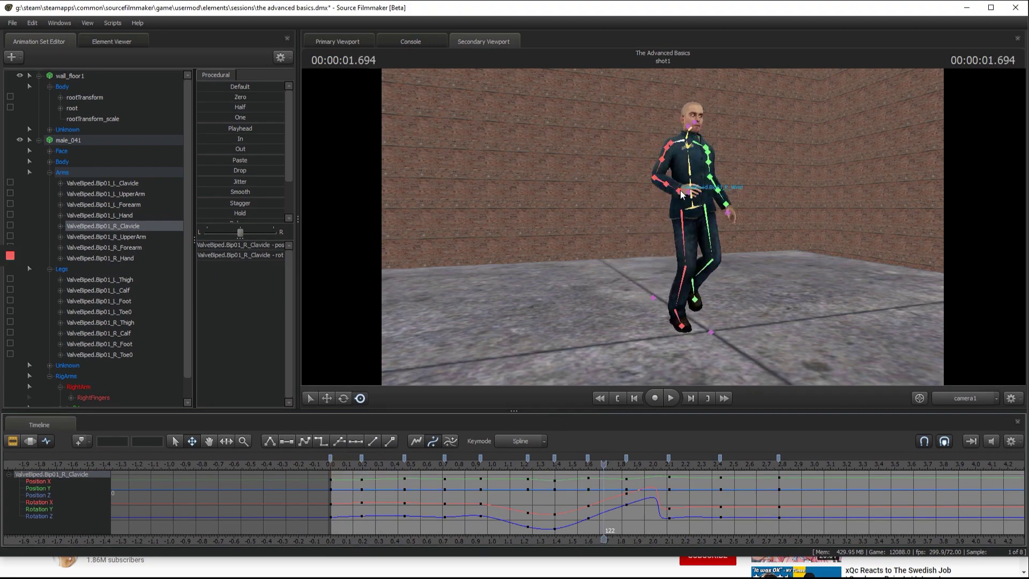
{"action": "left_click", "coordinate": [681, 191], "text": "ctrl"}
{"action": "key", "text": "ctrl"}
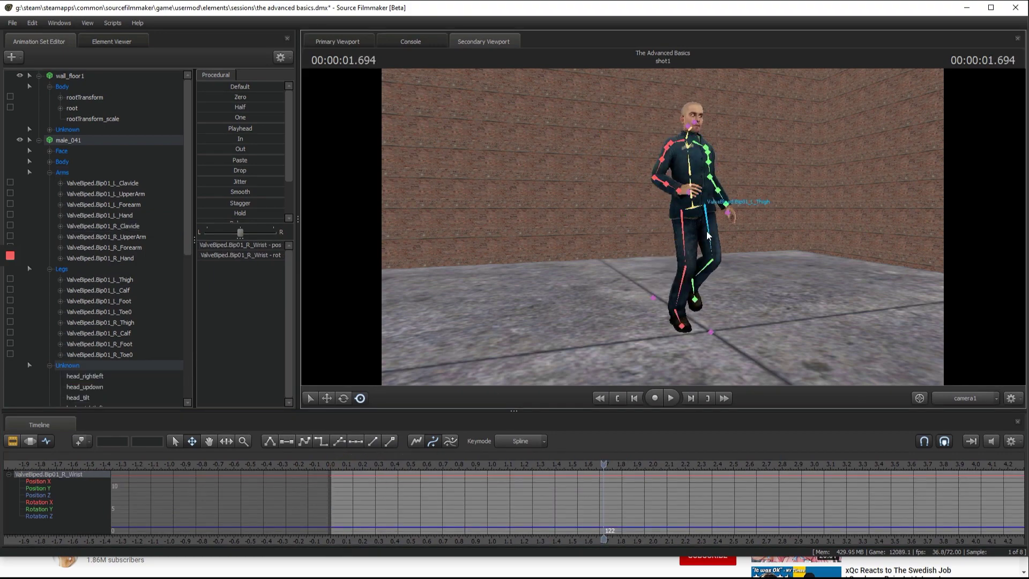
{"action": "left_click", "coordinate": [677, 193], "text": "ctrl"}
Step: Select the left hand bone and rotate it at successive poses from the first frame to about 0.85 s
{"action": "left_click", "coordinate": [330, 465]}
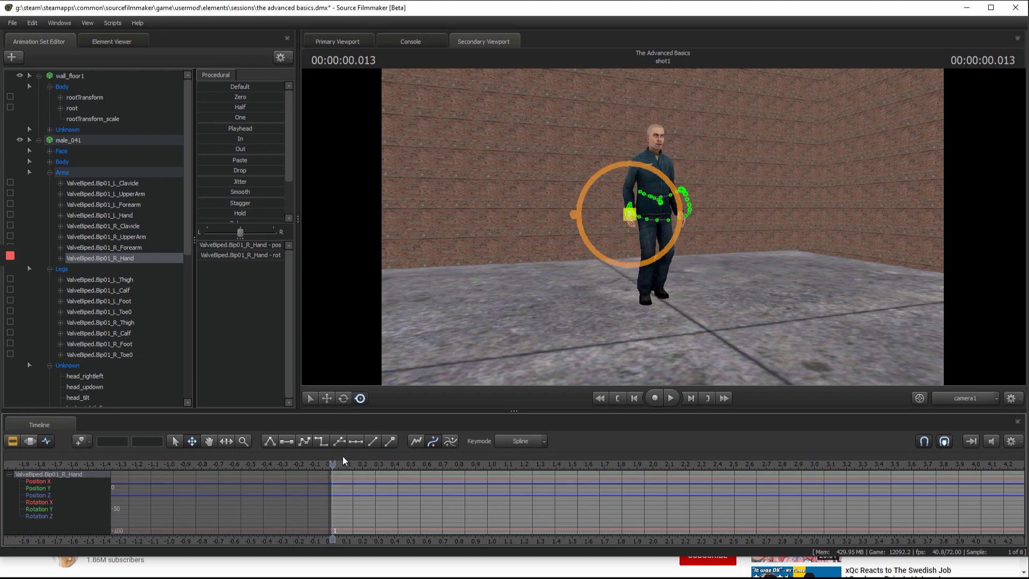
{"action": "left_click_drag", "start_coordinate": [667, 224], "coordinate": [666, 226]}
{"action": "key", "text": "w"}
{"action": "key", "text": "ctrl"}
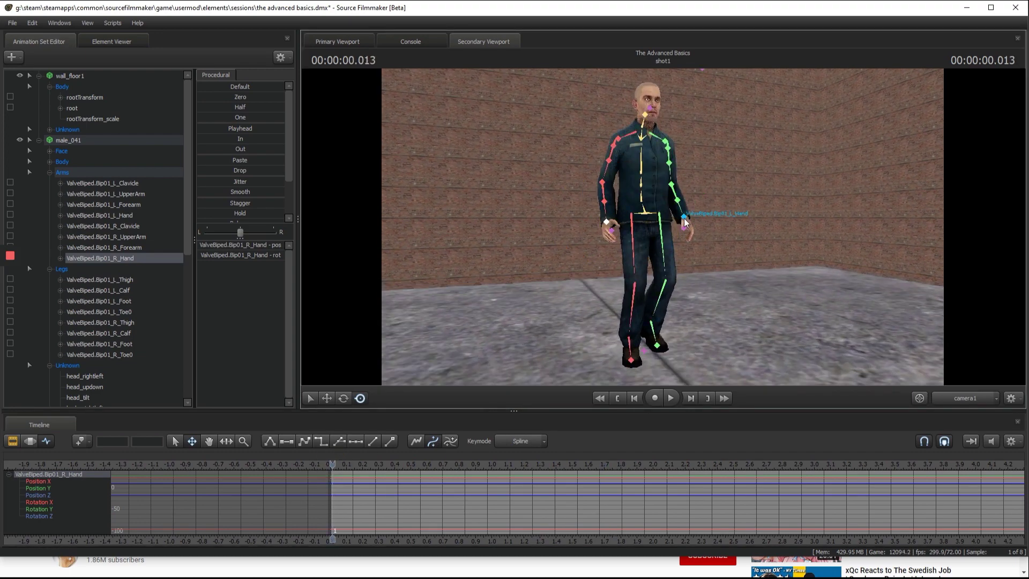
{"action": "left_click", "coordinate": [684, 218], "text": "ctrl"}
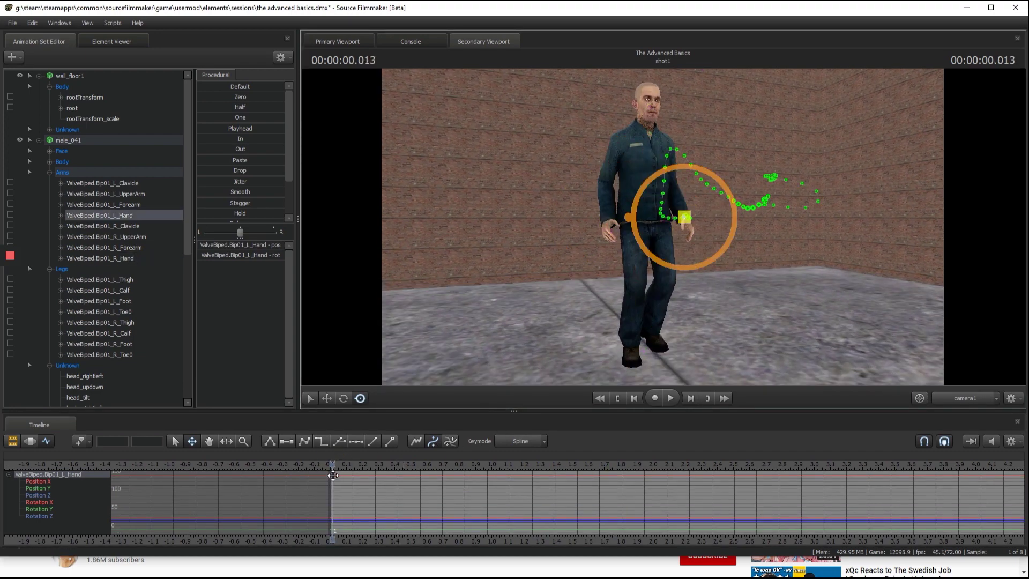
{"action": "scroll", "coordinate": [333, 472], "scroll_direction": "down", "scroll_amount": 4}
{"action": "mouse_move", "coordinate": [332, 464]}
{"action": "left_mouse_down"}
{"action": "mouse_move", "coordinate": [391, 460]}
{"action": "mouse_move", "coordinate": [327, 465]}
{"action": "mouse_move", "coordinate": [341, 463]}
{"action": "left_mouse_up"}
{"action": "scroll", "coordinate": [345, 460], "scroll_direction": "up", "scroll_amount": 2}
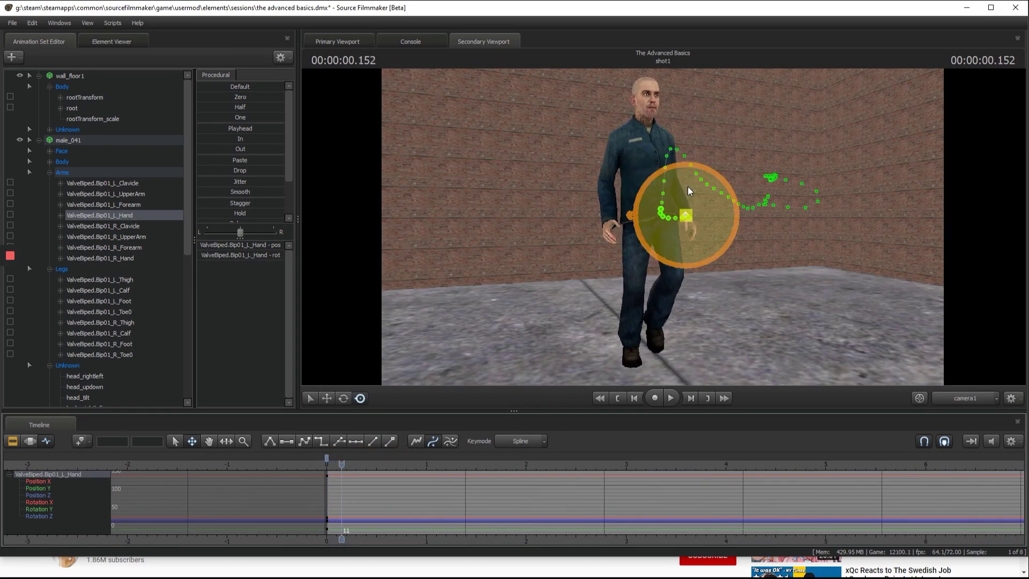
{"action": "key", "text": "space"}
{"action": "left_click_drag", "start_coordinate": [695, 239], "coordinate": [667, 172]}
{"action": "key", "text": "space"}
{"action": "key", "text": "space"}
{"action": "key", "text": "space"}
{"action": "key", "text": "space"}
{"action": "key", "text": "space"}
{"action": "key", "text": "space"}
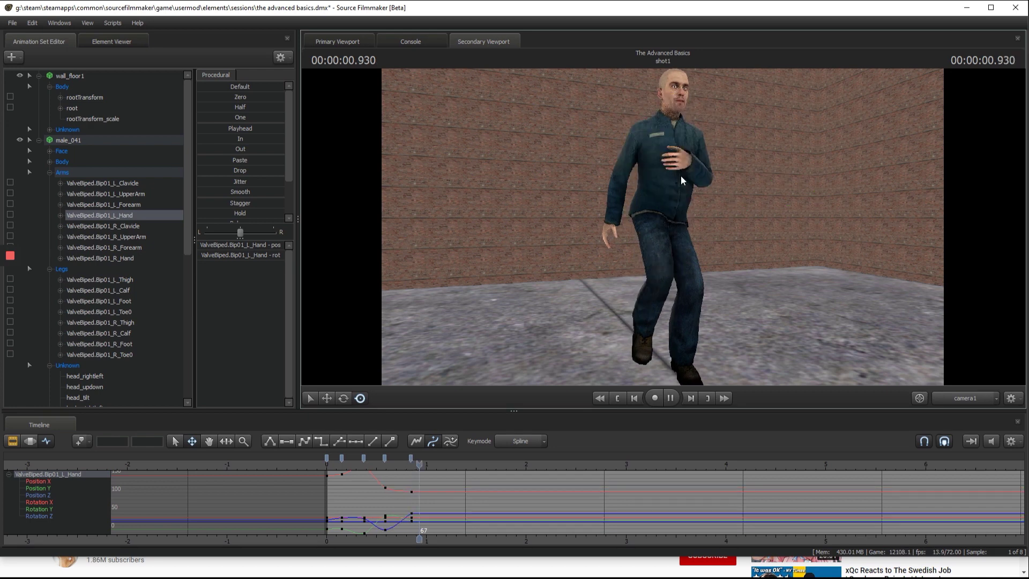
Step: Rotate the left hand at successive poses from about 1.1 s to 2.111 s
{"action": "key", "text": "space"}
{"action": "left_click_drag", "start_coordinate": [719, 222], "coordinate": [779, 199]}
{"action": "key", "text": "space"}
{"action": "key", "text": "space"}
{"action": "key", "text": "space"}
{"action": "key", "text": "space"}
{"action": "key", "text": "space"}
{"action": "key", "text": "space"}
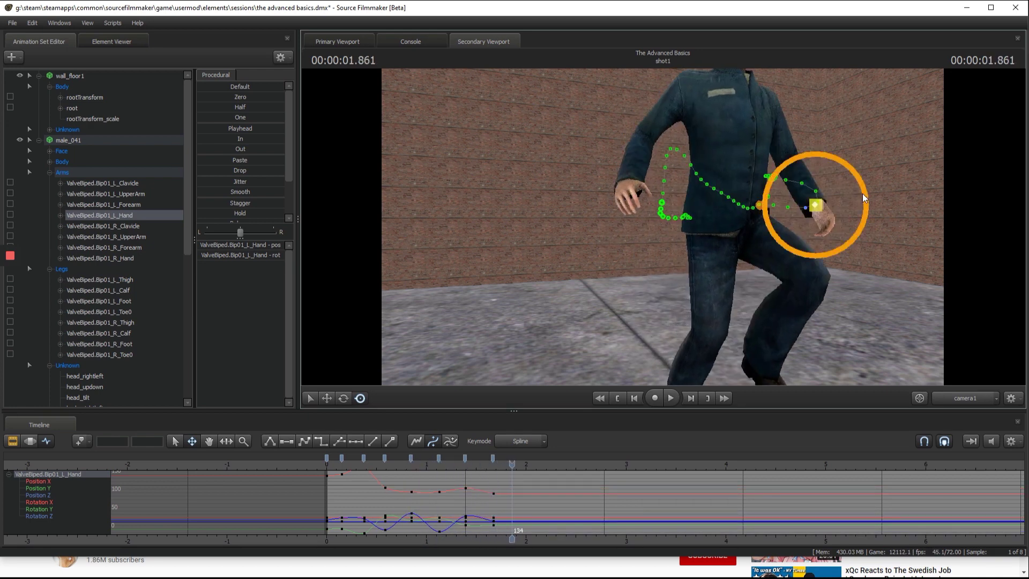
{"action": "left_click_drag", "start_coordinate": [841, 216], "coordinate": [837, 236]}
{"action": "key", "text": "space"}
{"action": "key", "text": "space"}
{"action": "left_click_drag", "start_coordinate": [761, 195], "coordinate": [755, 149]}
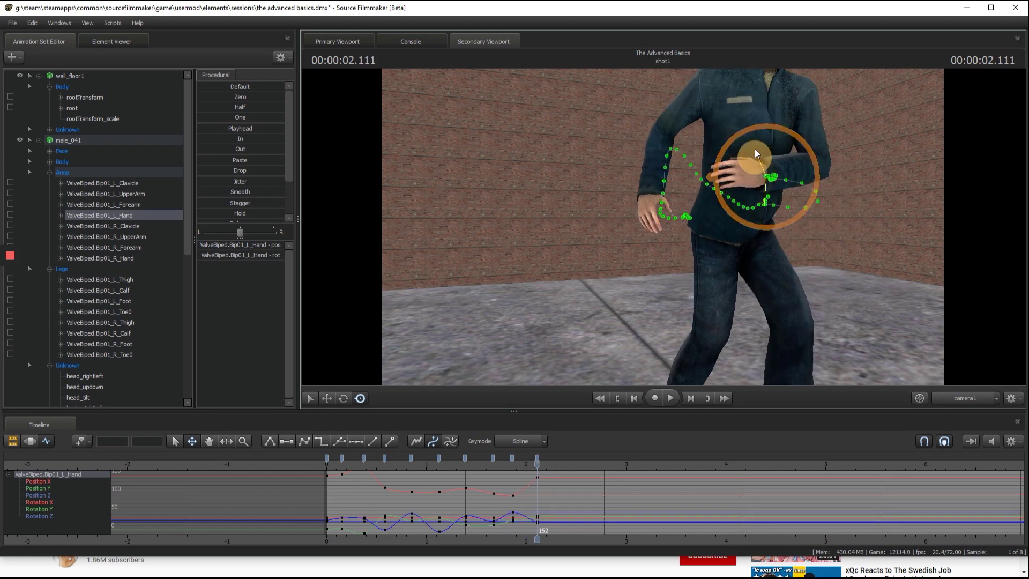
Step: Rotate the left hand at the final poses from 2.416 s to about 3.0 s
{"action": "key", "text": "space"}
{"action": "left_click_drag", "start_coordinate": [796, 193], "coordinate": [777, 155]}
{"action": "key", "text": "space"}
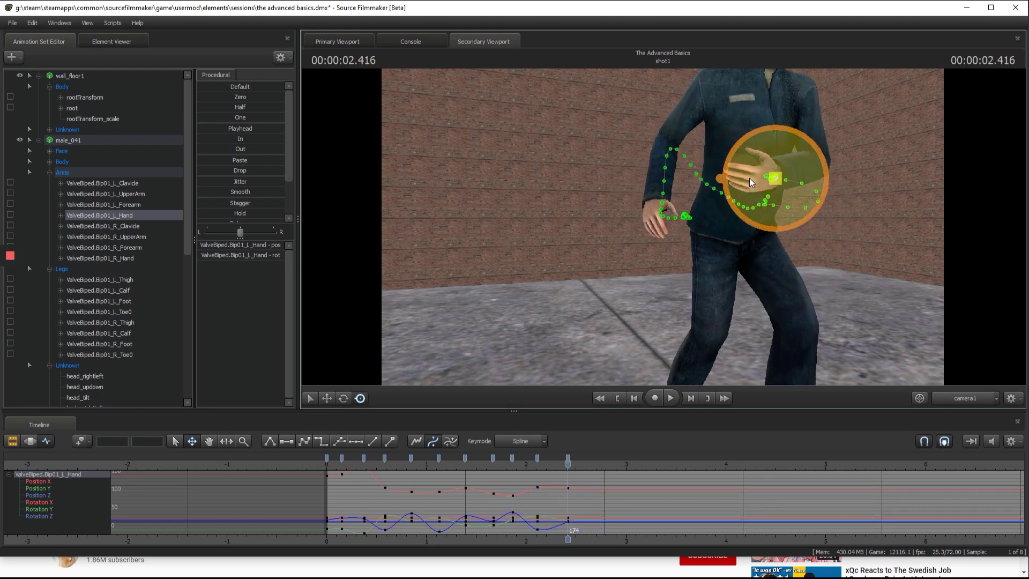
{"action": "key", "text": "space"}
{"action": "key", "text": "space"}
{"action": "left_click_drag", "start_coordinate": [794, 194], "coordinate": [787, 206]}
{"action": "key", "text": "space"}
{"action": "key", "text": "space"}
{"action": "key", "text": "m"}
Step: Play the walk from the start to review the left hand's motion
{"action": "left_click_drag", "start_coordinate": [626, 464], "coordinate": [319, 467]}
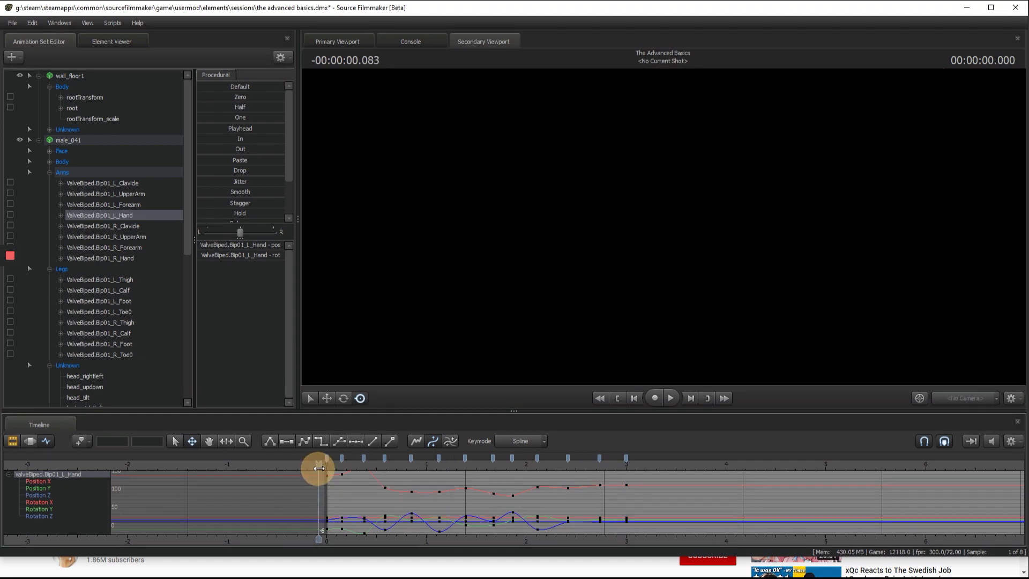
{"action": "key", "text": "space"}
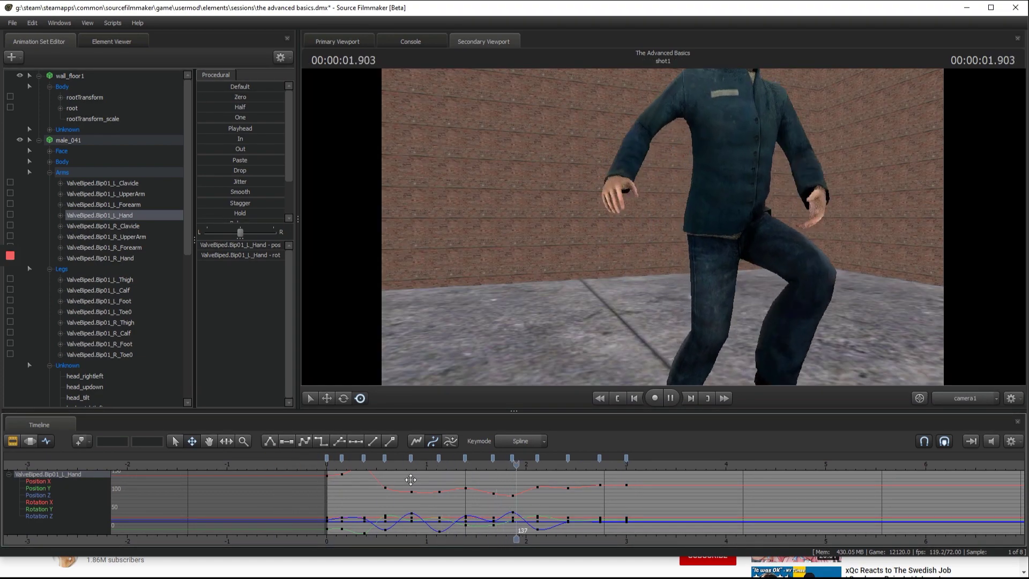
{"action": "key", "text": "space"}
Step: Select the right hand bone and rotate it at successive poses from near the first frame to about 1.0 s
{"action": "left_click", "coordinate": [656, 200]}
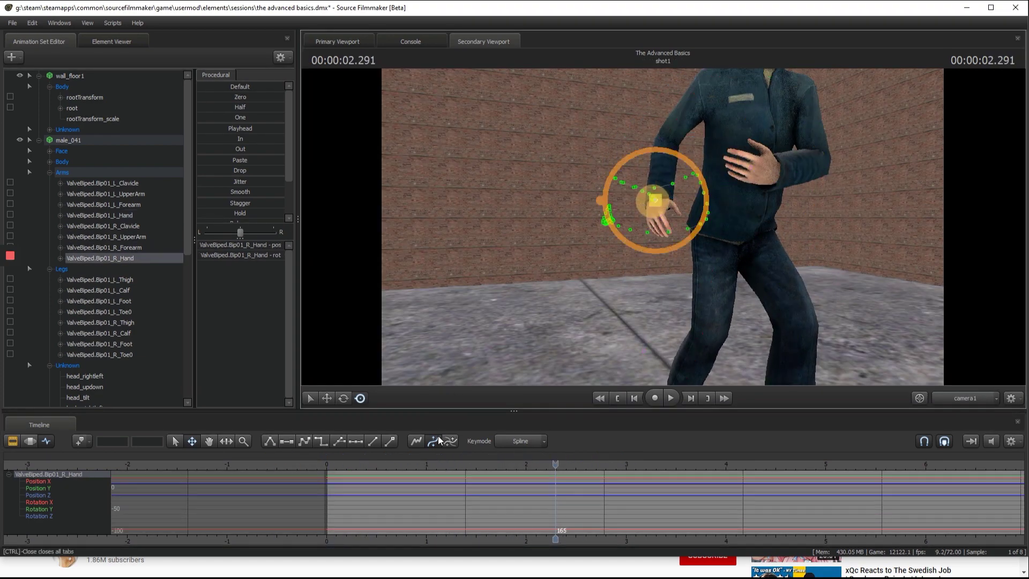
{"action": "left_click", "coordinate": [345, 461]}
{"action": "left_click_drag", "start_coordinate": [346, 461], "coordinate": [333, 465]}
{"action": "key", "text": "m"}
{"action": "key", "text": "space"}
{"action": "key", "text": "space"}
{"action": "left_click_drag", "start_coordinate": [636, 229], "coordinate": [630, 206]}
{"action": "key", "text": "space"}
{"action": "key", "text": "space"}
{"action": "key", "text": "space"}
{"action": "key", "text": "space"}
{"action": "key", "text": "space"}
{"action": "key", "text": "space"}
{"action": "key", "text": "space"}
{"action": "key", "text": "space"}
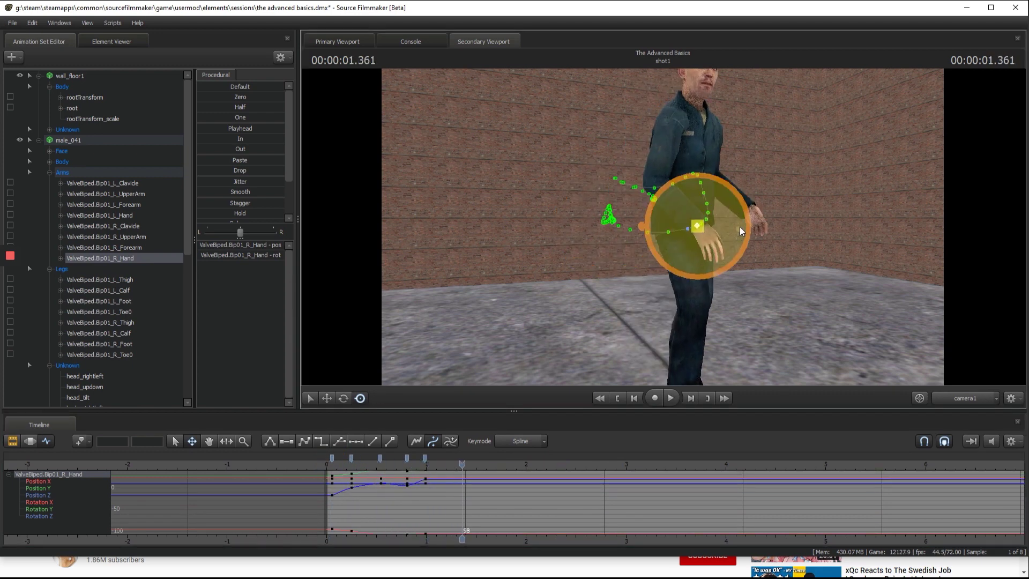
Step: Rotate the right hand at successive poses from 1.361 s to about 2.9 s
{"action": "left_click_drag", "start_coordinate": [739, 227], "coordinate": [731, 179]}
{"action": "key", "text": "space"}
{"action": "key", "text": "space"}
{"action": "key", "text": "space"}
{"action": "key", "text": "space"}
{"action": "mouse_move", "coordinate": [656, 184]}
{"action": "left_mouse_down"}
{"action": "mouse_move", "coordinate": [640, 207]}
{"action": "mouse_move", "coordinate": [647, 196]}
{"action": "left_mouse_up"}
{"action": "key", "text": "space"}
{"action": "key", "text": "space"}
{"action": "key", "text": "space"}
{"action": "key", "text": "space"}
{"action": "left_click_drag", "start_coordinate": [657, 195], "coordinate": [683, 200]}
{"action": "key", "text": "space"}
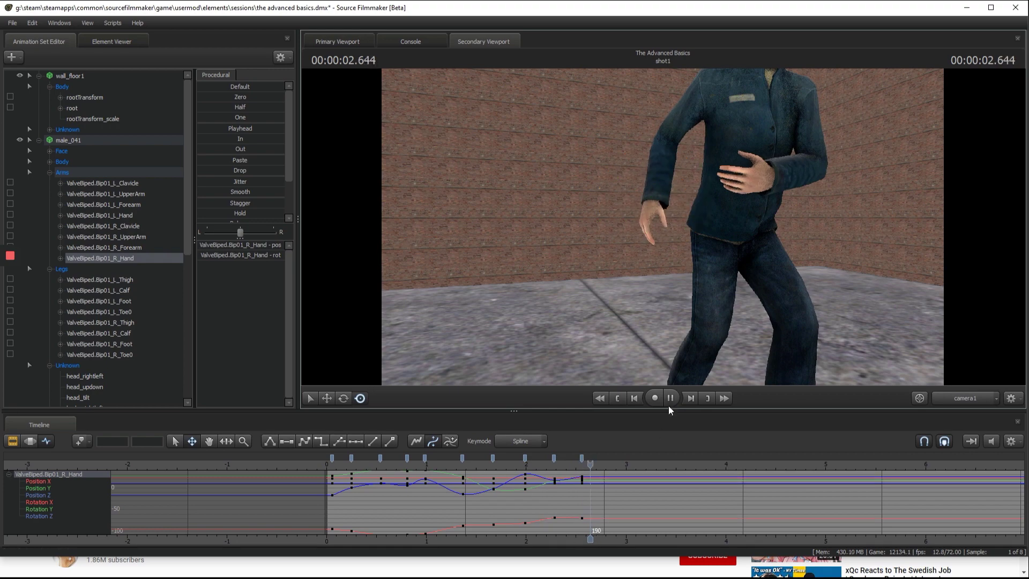
{"action": "key", "text": "space"}
{"action": "key", "text": "m"}
Step: Play the walk from the angled view and from the front to review both hands' motion
{"action": "left_click_drag", "start_coordinate": [567, 465], "coordinate": [343, 451]}
{"action": "key", "text": "space"}
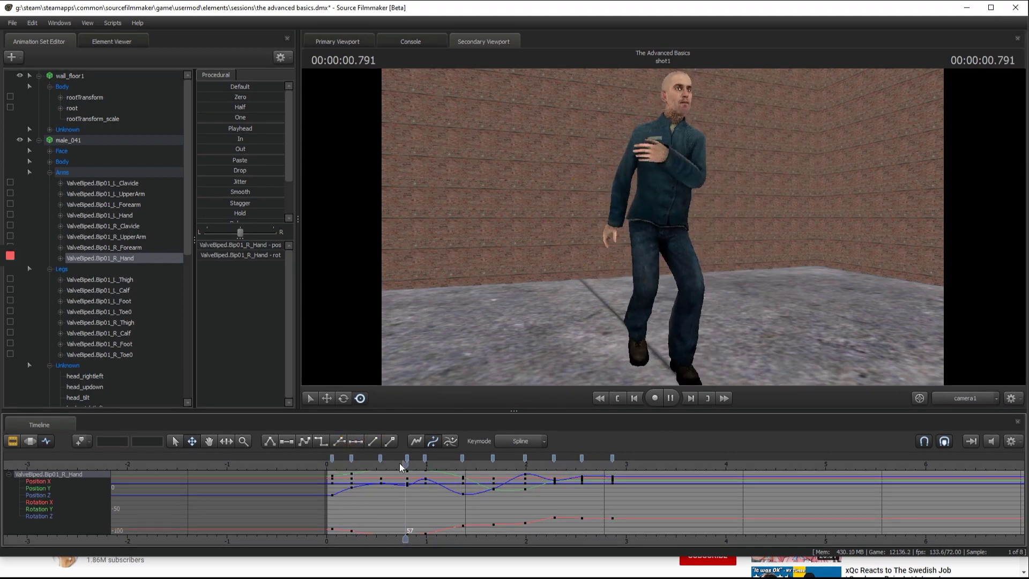
{"action": "key", "text": "space"}
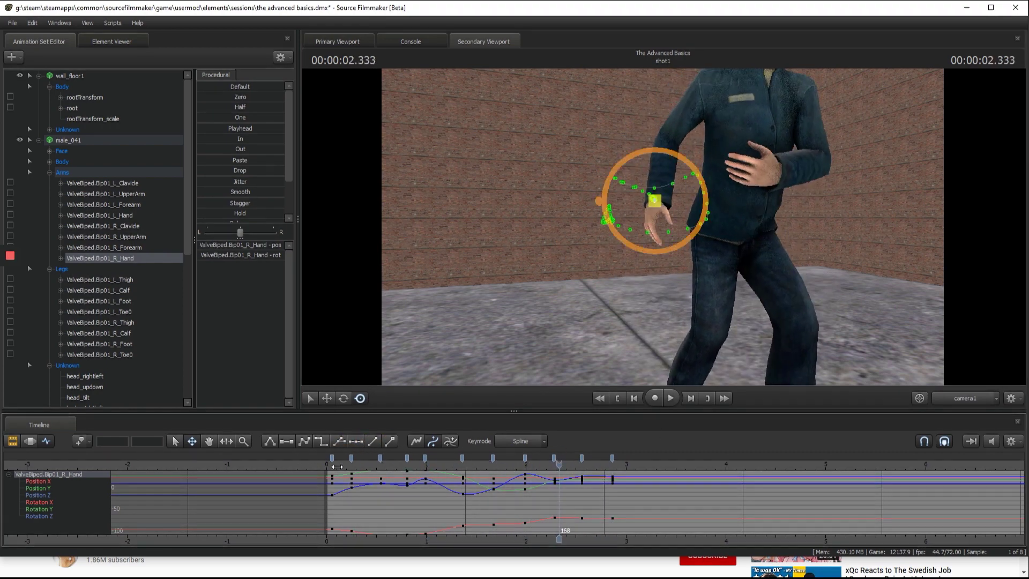
{"action": "left_click_drag", "start_coordinate": [339, 465], "coordinate": [353, 466]}
{"action": "key", "text": "space"}
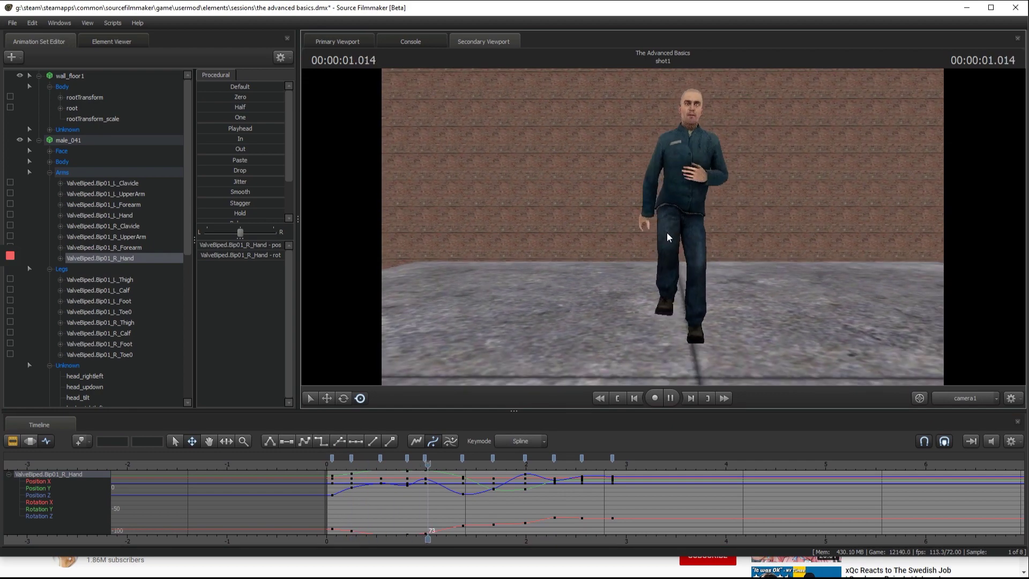
{"action": "key", "text": "space"}
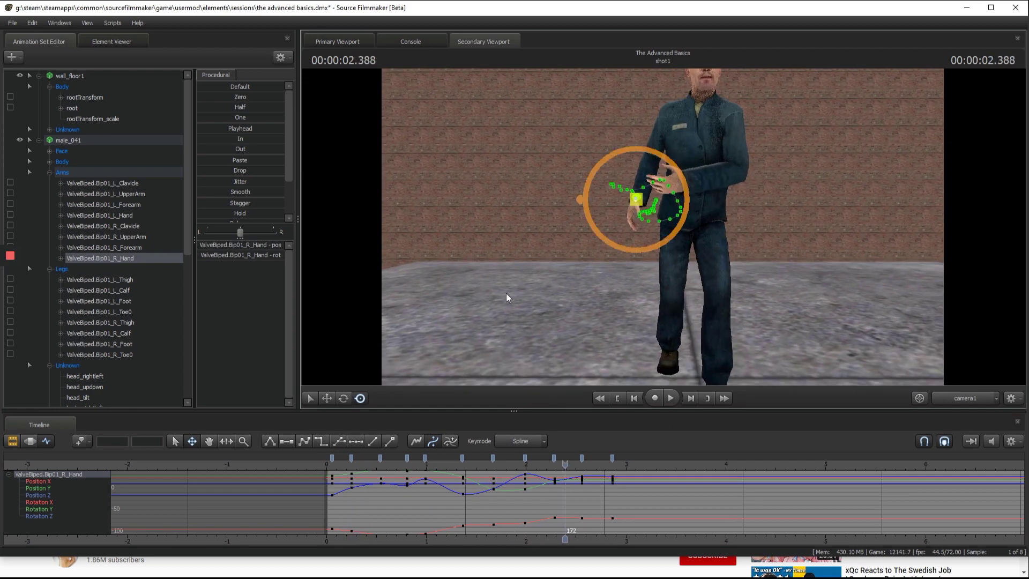
Step: Play the finished walk from the start twice in a wide side view to review the whole animation
{"action": "left_click", "coordinate": [329, 464]}
{"action": "left_click_drag", "start_coordinate": [676, 231], "coordinate": [605, 230]}
{"action": "key", "text": "s"}
{"action": "key", "text": "space"}
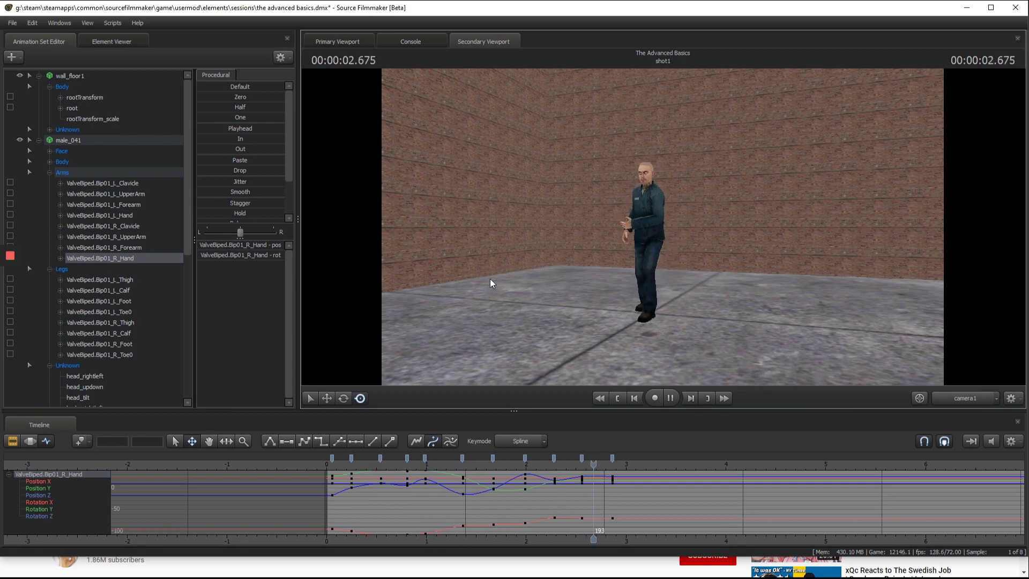
{"action": "key", "text": "space"}
{"action": "left_click", "coordinate": [337, 467]}
{"action": "key", "text": "space"}
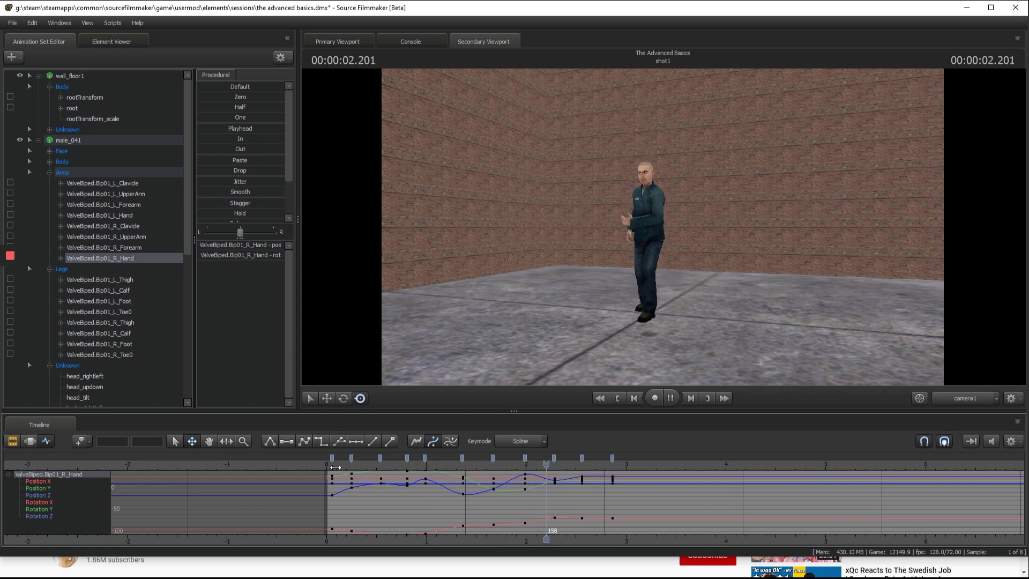
{"action": "key", "text": "space"}
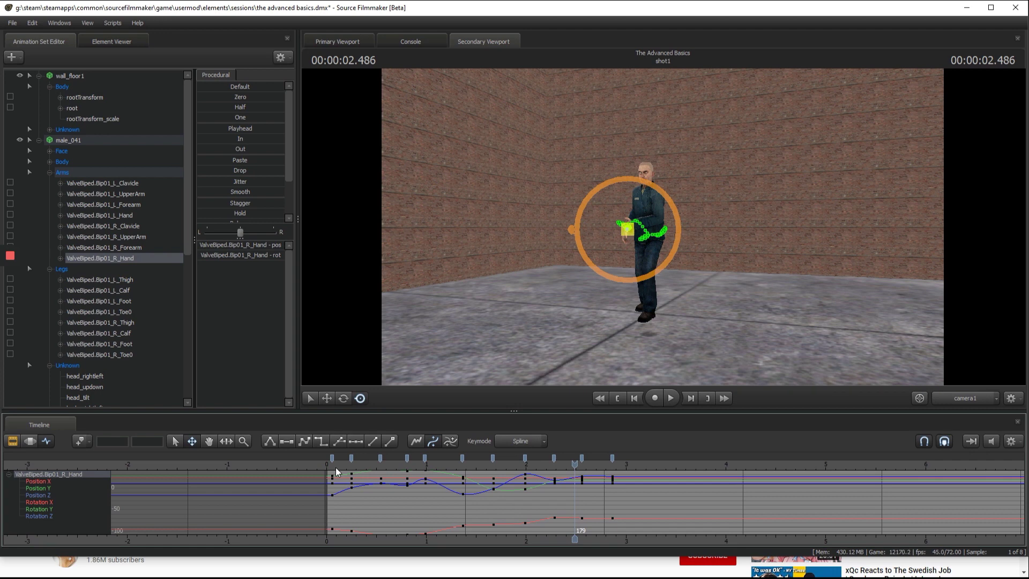
Step: Open the console to view its message log
{"action": "mouse_move", "coordinate": [13, 258]}
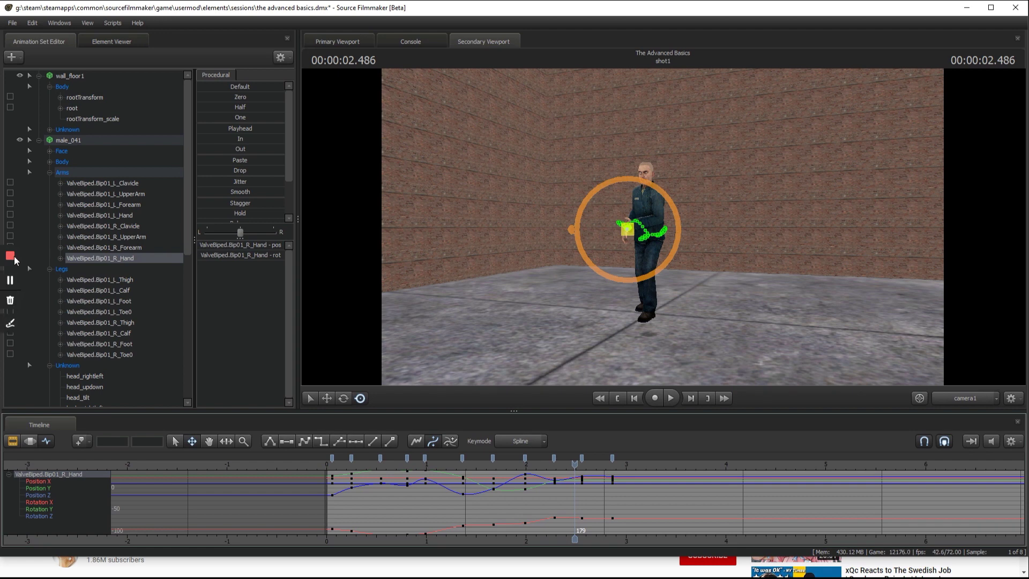
{"action": "left_click", "coordinate": [134, 59]}
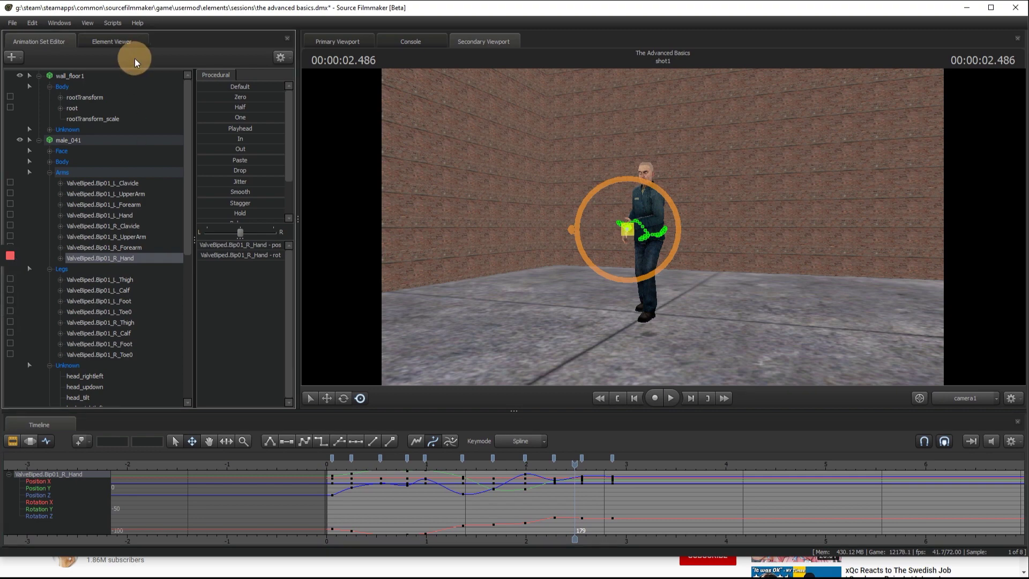
{"action": "left_click", "coordinate": [399, 42]}
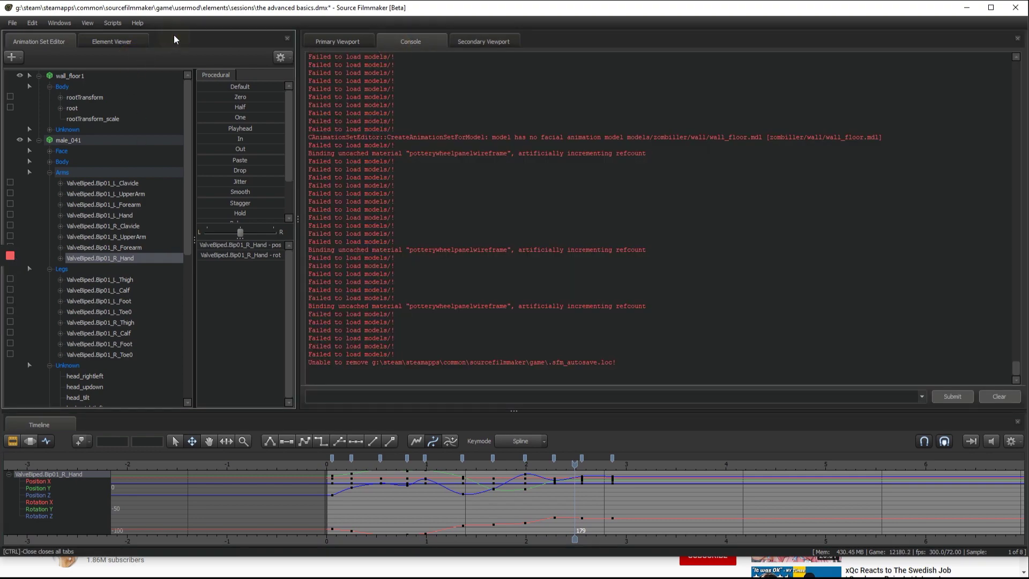